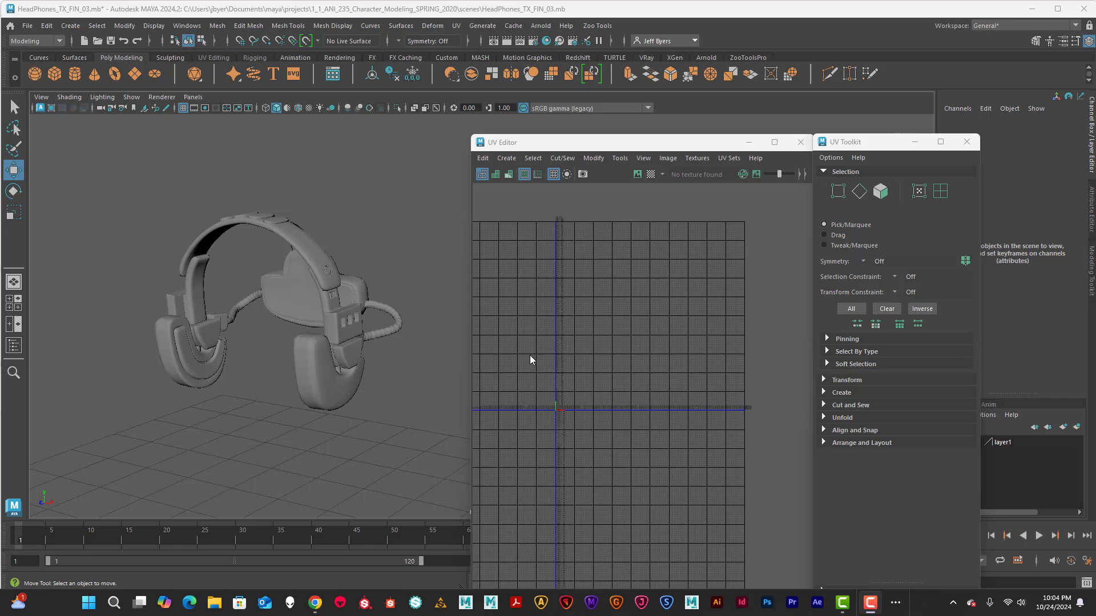
Arrange the UV Editor and UV Toolkit windows side by side so the headphones stay visible in the viewport
{"action": "left_click_drag", "start_coordinate": [596, 149], "coordinate": [559, 113]}
{"action": "left_click_drag", "start_coordinate": [884, 143], "coordinate": [854, 105]}
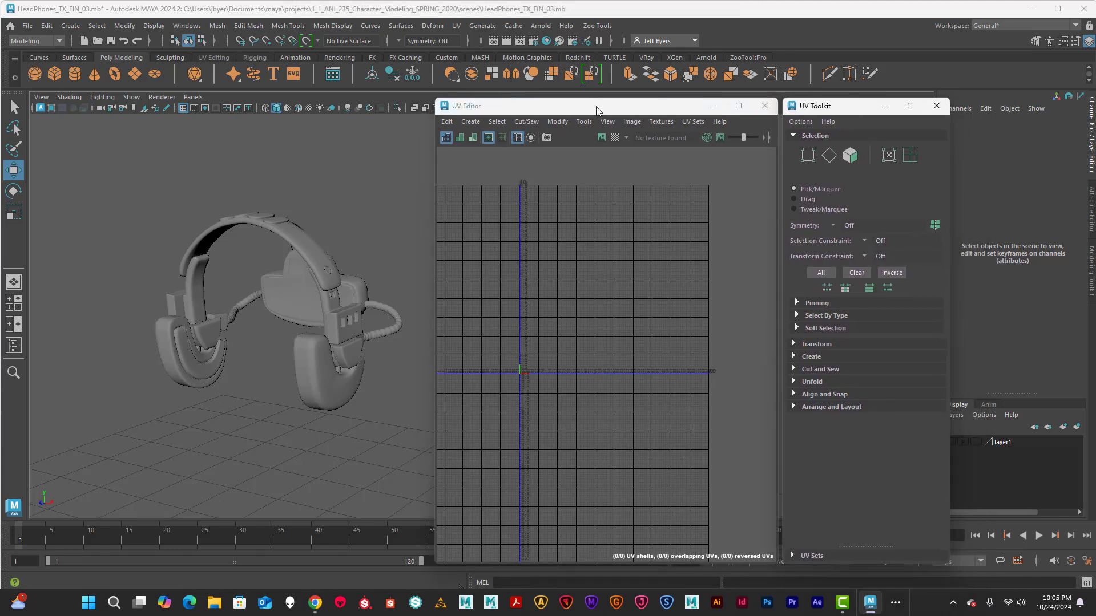
{"action": "left_click_drag", "start_coordinate": [598, 110], "coordinate": [594, 94]}
{"action": "mouse_move", "coordinate": [860, 109]}
{"action": "left_mouse_down"}
{"action": "mouse_move", "coordinate": [853, 91]}
{"action": "mouse_move", "coordinate": [860, 129]}
{"action": "left_mouse_up"}
{"action": "left_click_drag", "start_coordinate": [688, 95], "coordinate": [694, 130]}
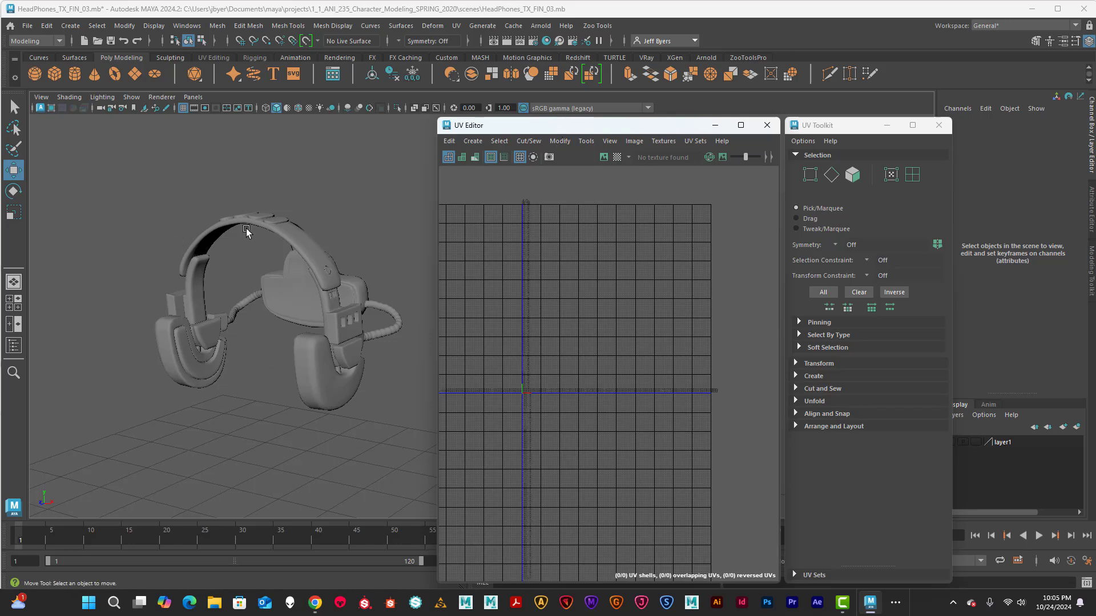
Inspect which separate meshes make up the headphones, finishing with all of them selected so their UV shells show
{"action": "left_click", "coordinate": [317, 269]}
{"action": "left_click", "coordinate": [314, 215]}
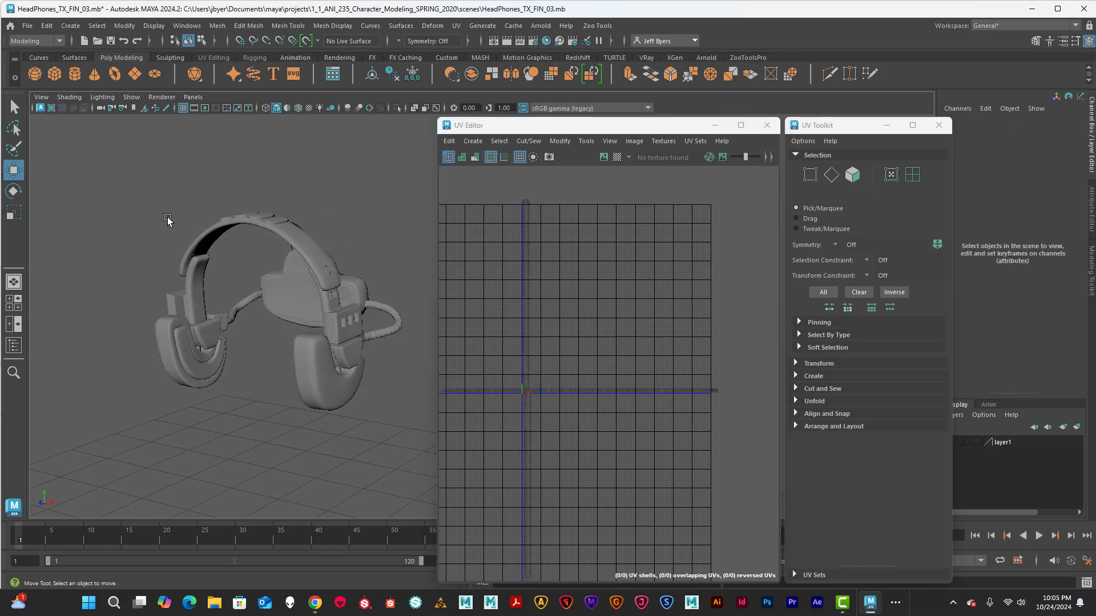
{"action": "left_click_drag", "start_coordinate": [151, 194], "coordinate": [371, 427]}
{"action": "left_click", "coordinate": [348, 324]}
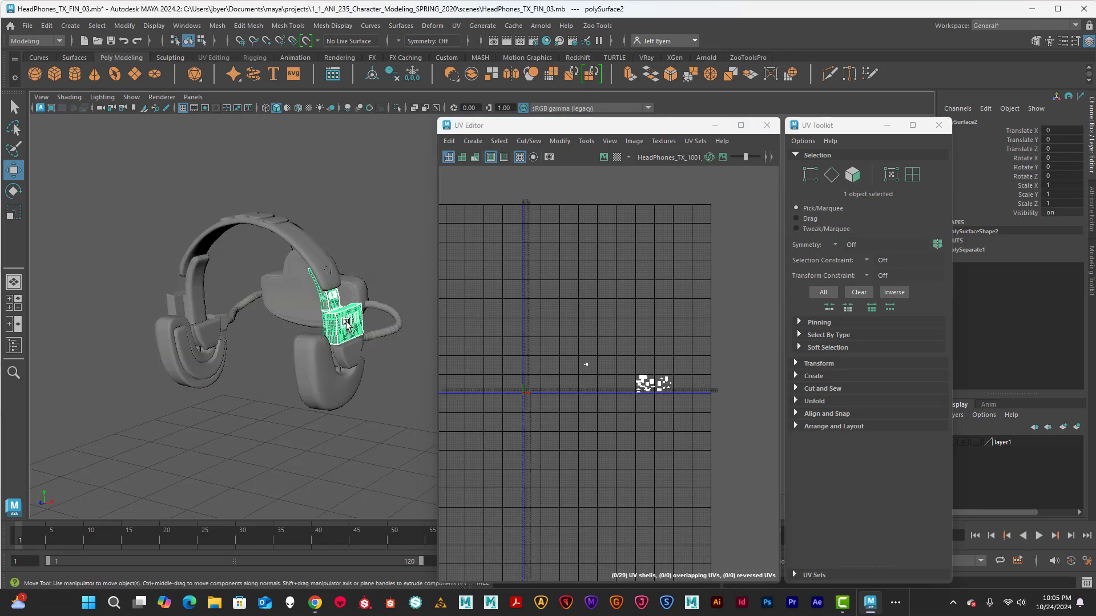
{"action": "left_click", "coordinate": [320, 266]}
{"action": "left_click", "coordinate": [190, 284]}
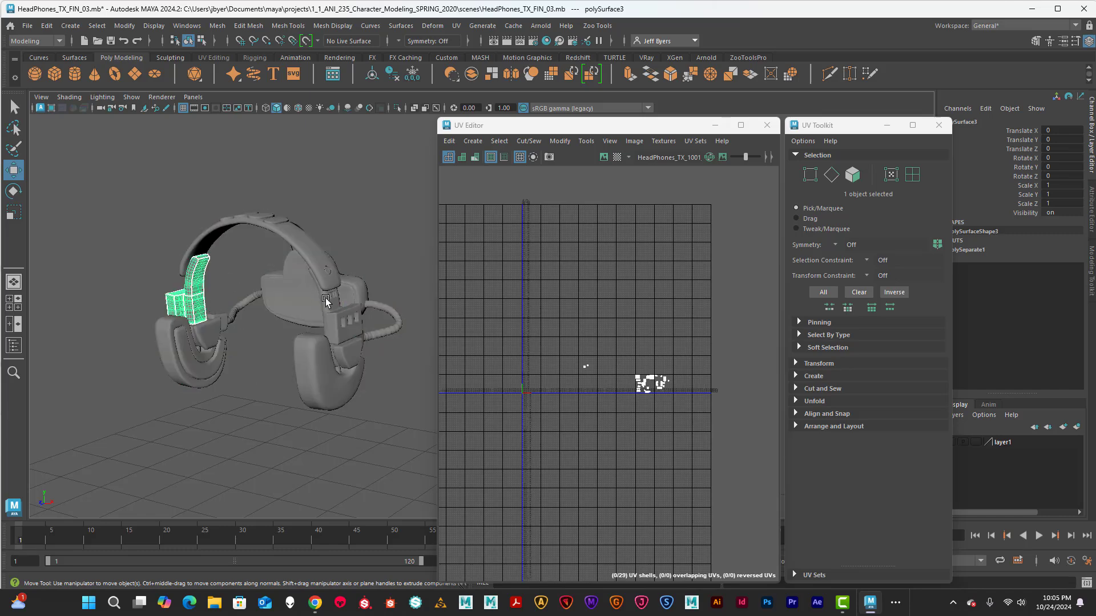
{"action": "left_click", "coordinate": [328, 228]}
{"action": "left_click_drag", "start_coordinate": [150, 174], "coordinate": [401, 448]}
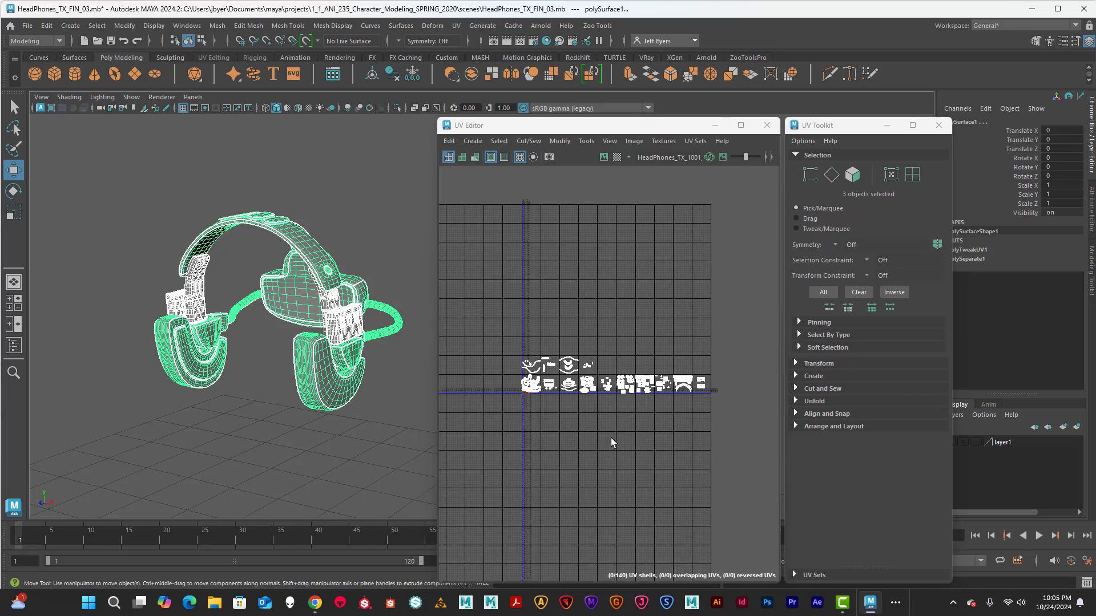
Examine how the headphones' UV shells are distributed across the UV tiles in both rows
{"action": "scroll", "coordinate": [557, 406], "scroll_direction": "up", "scroll_amount": 5}
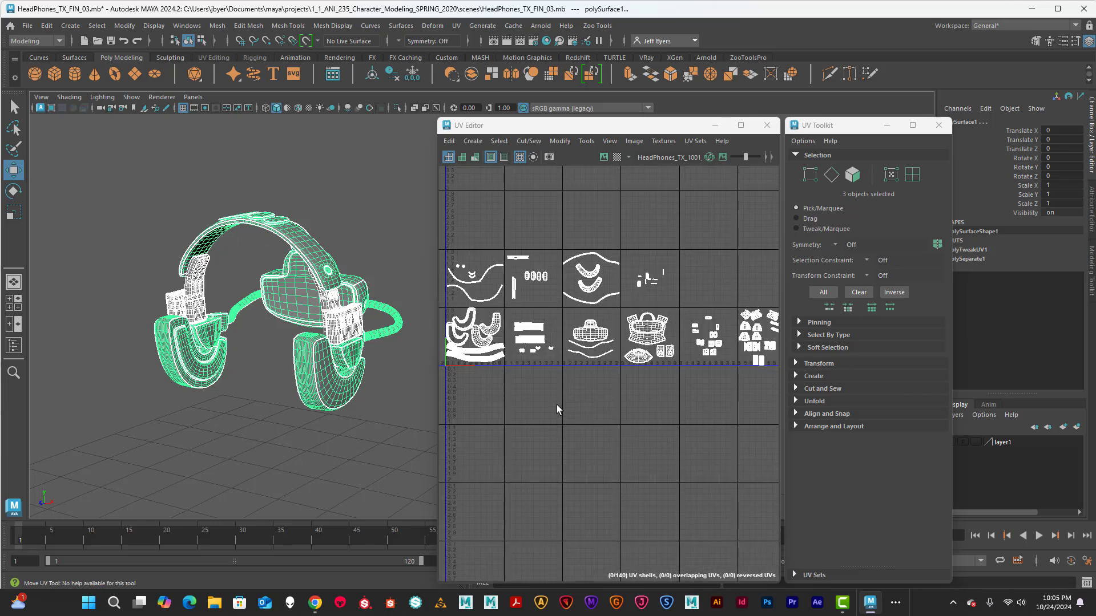
{"action": "scroll", "coordinate": [591, 425], "scroll_direction": "up", "scroll_amount": 5}
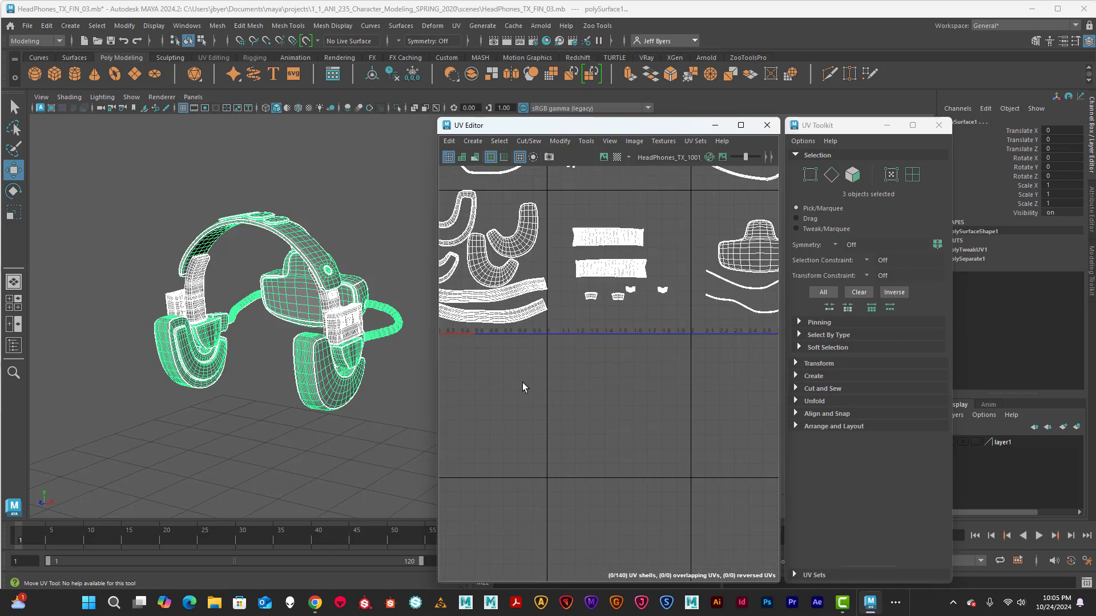
{"action": "middle_click_drag", "start_coordinate": [656, 347], "coordinate": [504, 362], "text": "alt"}
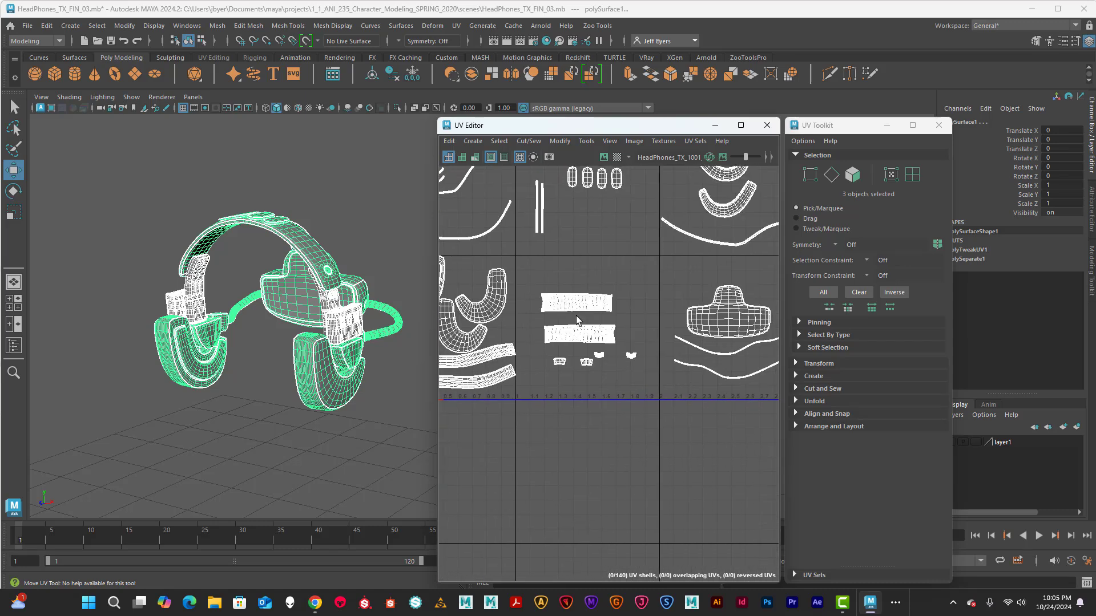
{"action": "middle_click_drag", "start_coordinate": [594, 362], "coordinate": [463, 348], "text": "alt"}
{"action": "middle_click_drag", "start_coordinate": [573, 321], "coordinate": [671, 325], "text": "alt"}
{"action": "scroll", "coordinate": [597, 348], "scroll_direction": "down", "scroll_amount": 3}
{"action": "middle_click_drag", "start_coordinate": [597, 348], "coordinate": [624, 373], "text": "alt"}
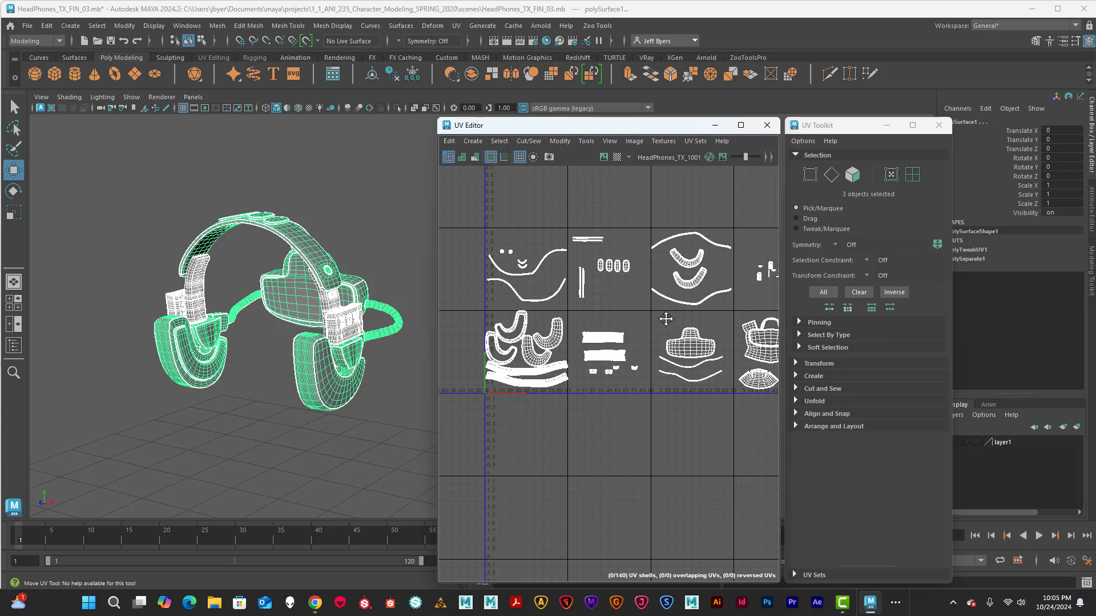
{"action": "middle_click_drag", "start_coordinate": [666, 320], "coordinate": [550, 293], "text": "alt"}
{"action": "middle_click_drag", "start_coordinate": [759, 327], "coordinate": [491, 313], "text": "alt"}
{"action": "middle_click_drag", "start_coordinate": [650, 323], "coordinate": [608, 320], "text": "alt"}
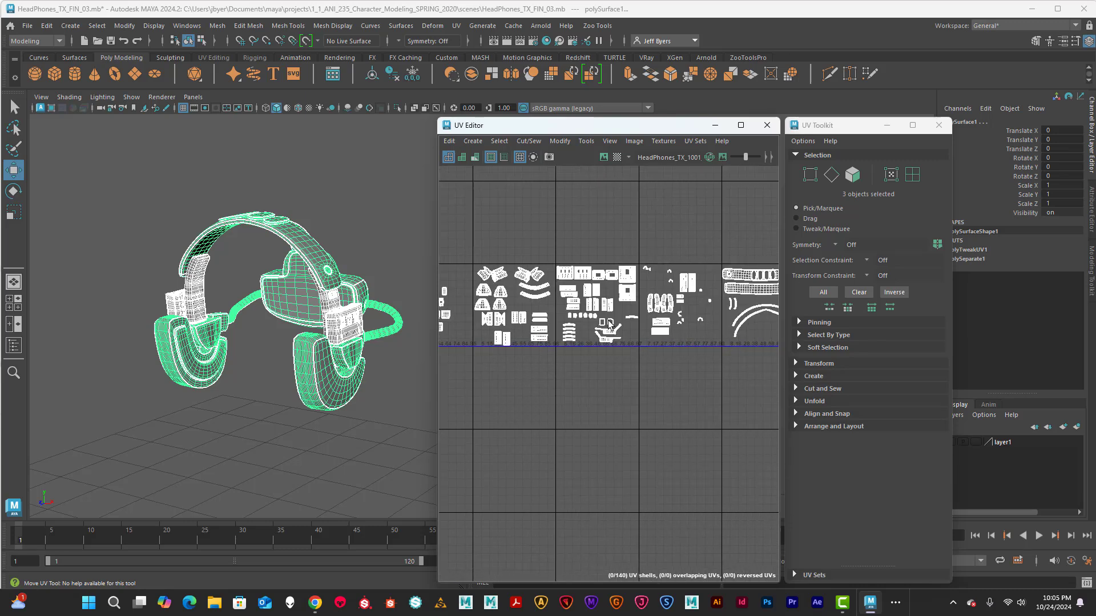
{"action": "middle_click_drag", "start_coordinate": [709, 314], "coordinate": [717, 338], "text": "alt"}
{"action": "middle_click_drag", "start_coordinate": [508, 317], "coordinate": [762, 303], "text": "alt"}
{"action": "middle_click_drag", "start_coordinate": [545, 291], "coordinate": [681, 299], "text": "alt"}
{"action": "middle_click_drag", "start_coordinate": [517, 310], "coordinate": [565, 313], "text": "alt"}
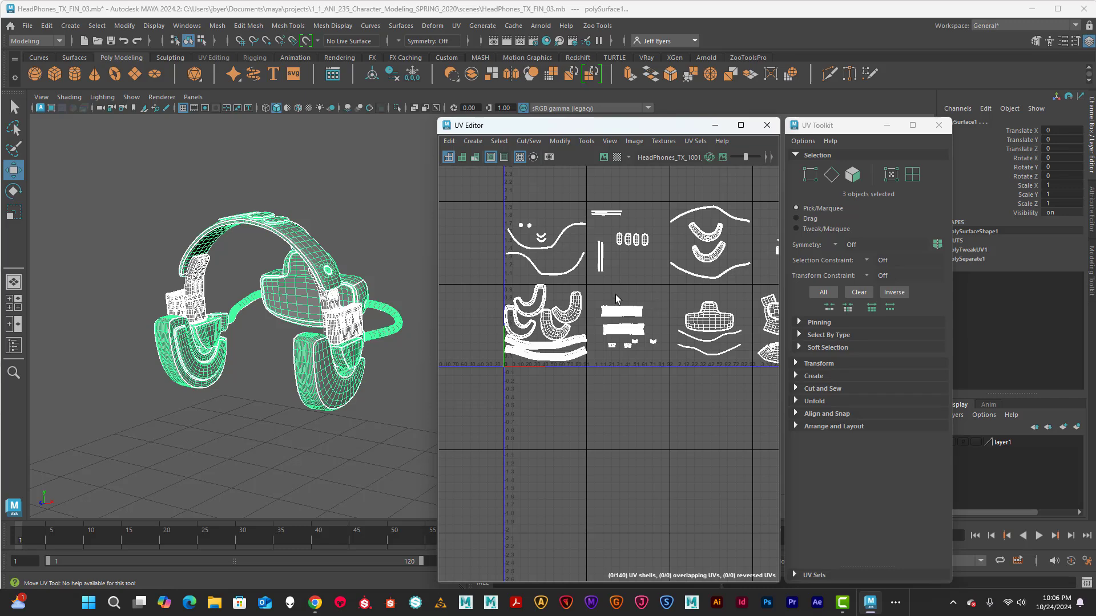
{"action": "middle_click_drag", "start_coordinate": [646, 347], "coordinate": [534, 346], "text": "alt"}
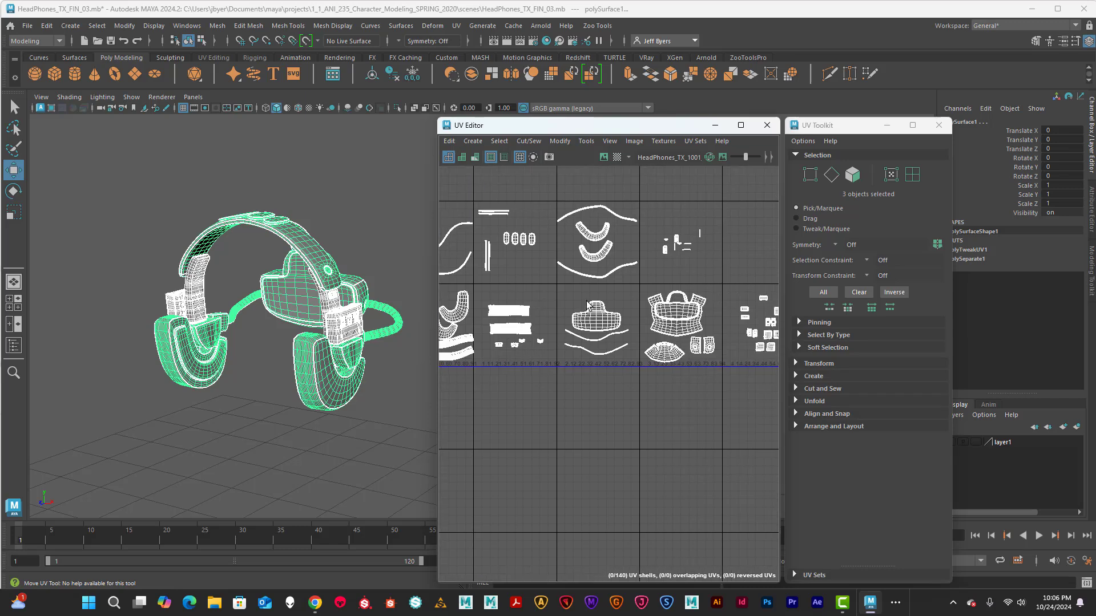
{"action": "middle_click_drag", "start_coordinate": [606, 306], "coordinate": [592, 307], "text": "alt"}
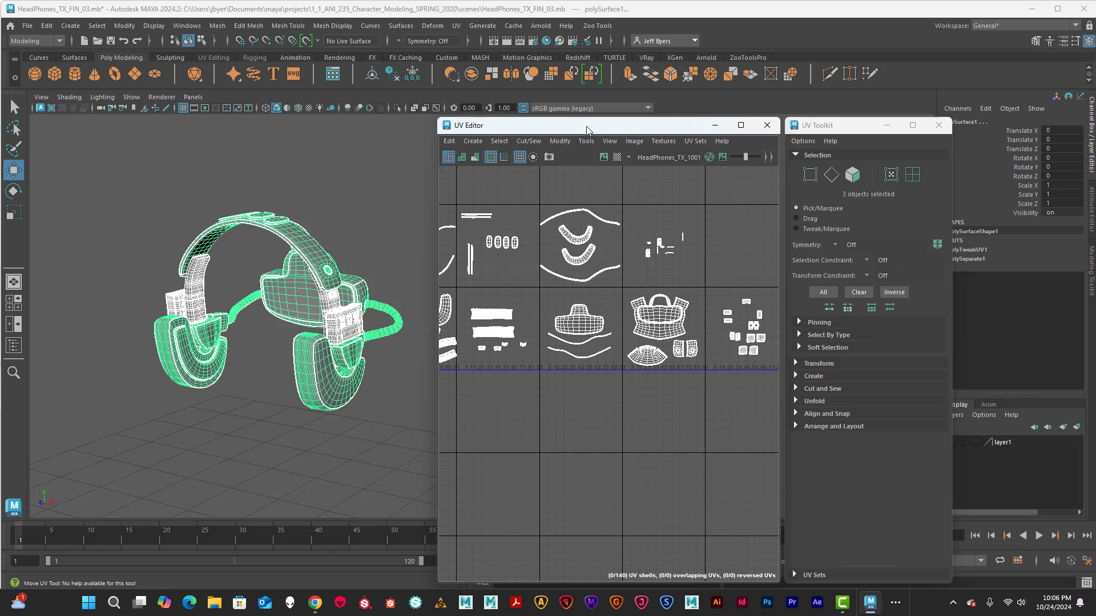
Frame the whole headphones model and its complete UV tile layout next to each other
{"action": "left_click_drag", "start_coordinate": [587, 125], "coordinate": [577, 126]}
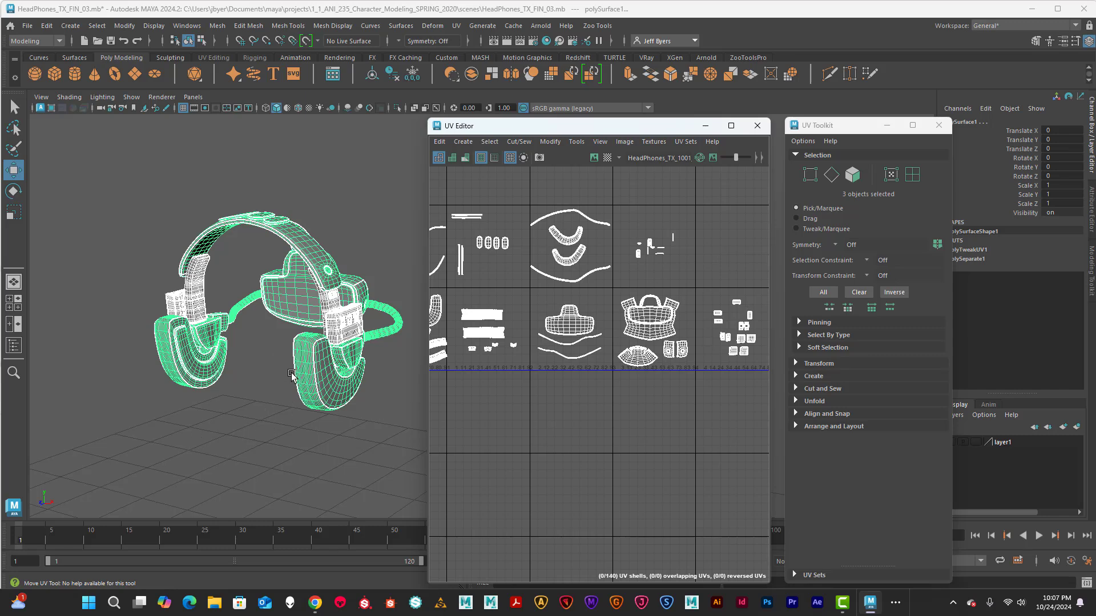
{"action": "scroll", "coordinate": [288, 385], "scroll_direction": "down", "scroll_amount": 3}
{"action": "middle_click_drag", "start_coordinate": [306, 386], "coordinate": [207, 374], "text": "alt"}
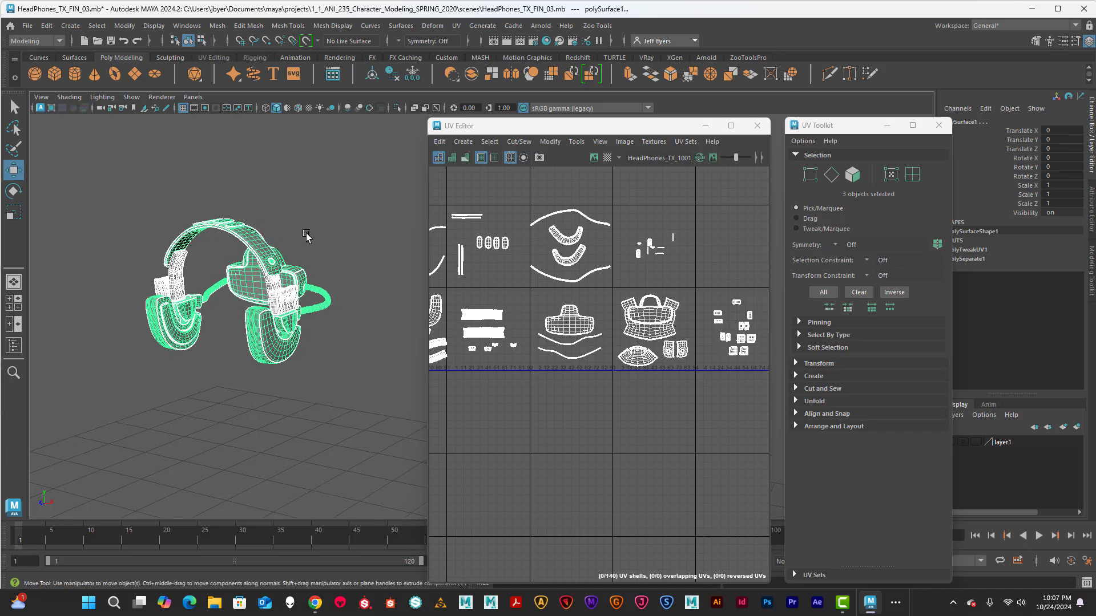
{"action": "scroll", "coordinate": [603, 337], "scroll_direction": "down", "scroll_amount": 3}
{"action": "scroll", "coordinate": [603, 340], "scroll_direction": "up", "scroll_amount": 2}
{"action": "scroll", "coordinate": [599, 342], "scroll_direction": "down", "scroll_amount": 2}
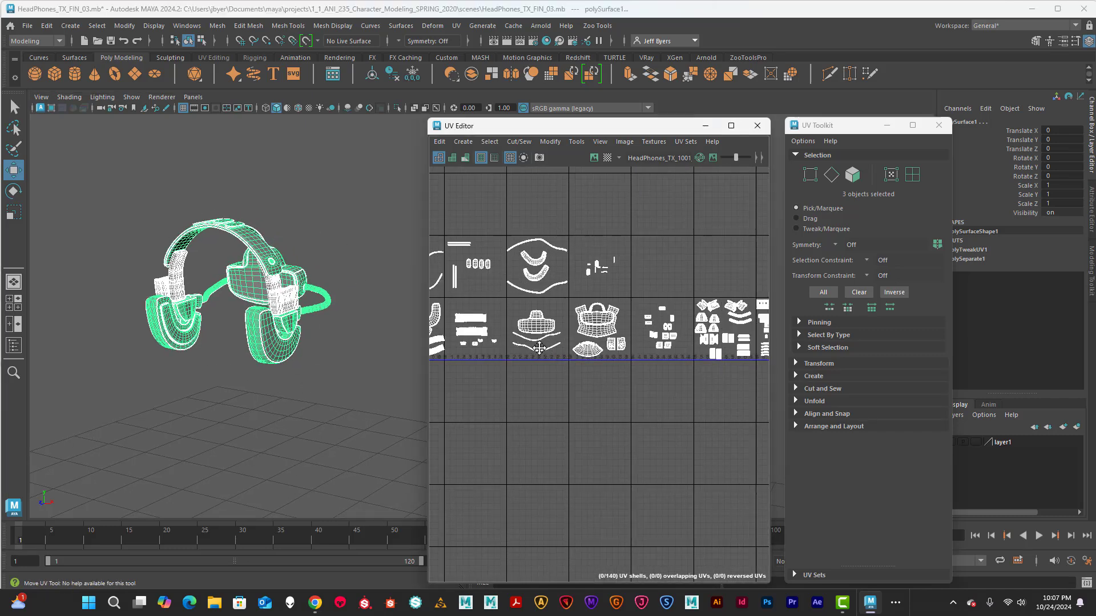
{"action": "scroll", "coordinate": [596, 349], "scroll_direction": "down", "scroll_amount": 1}
{"action": "scroll", "coordinate": [594, 346], "scroll_direction": "down", "scroll_amount": 3}
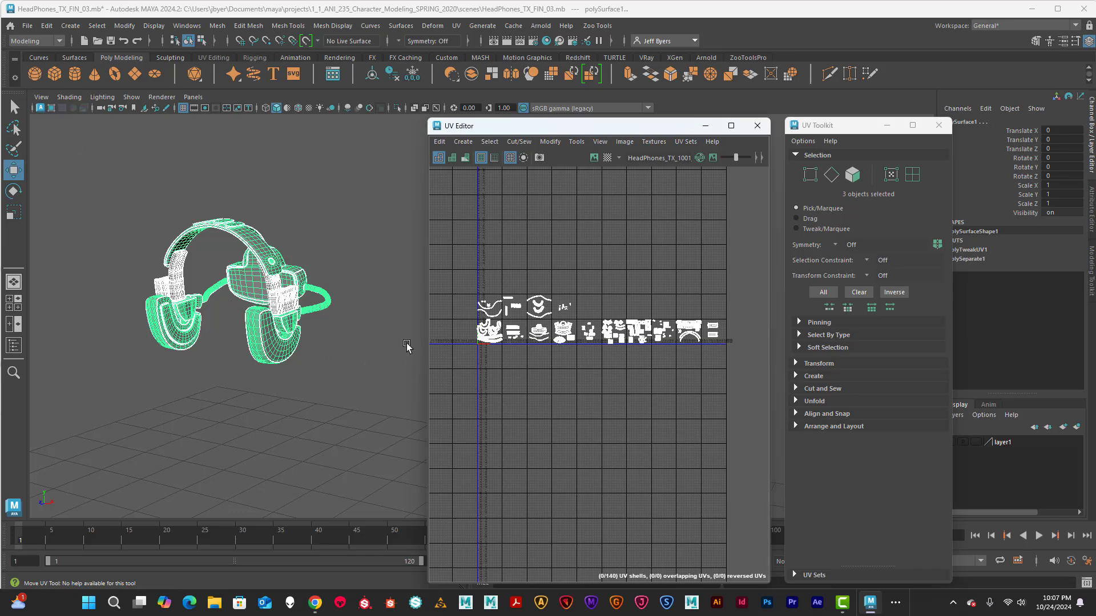
Select all the headphone meshes and combine them into one object
{"action": "left_click", "coordinate": [313, 219]}
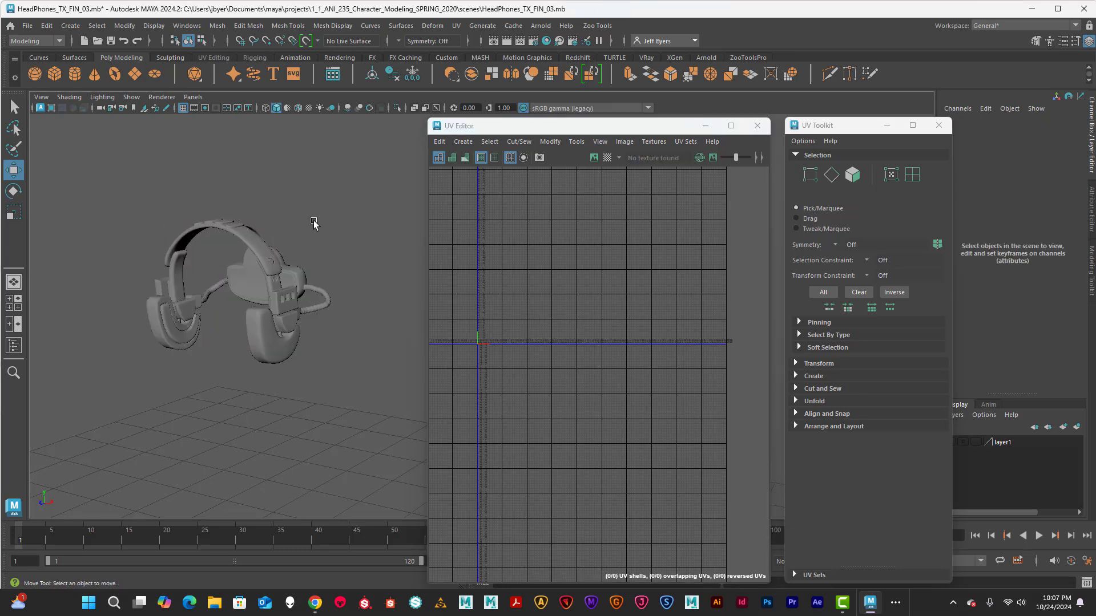
{"action": "left_click_drag", "start_coordinate": [127, 193], "coordinate": [316, 354]}
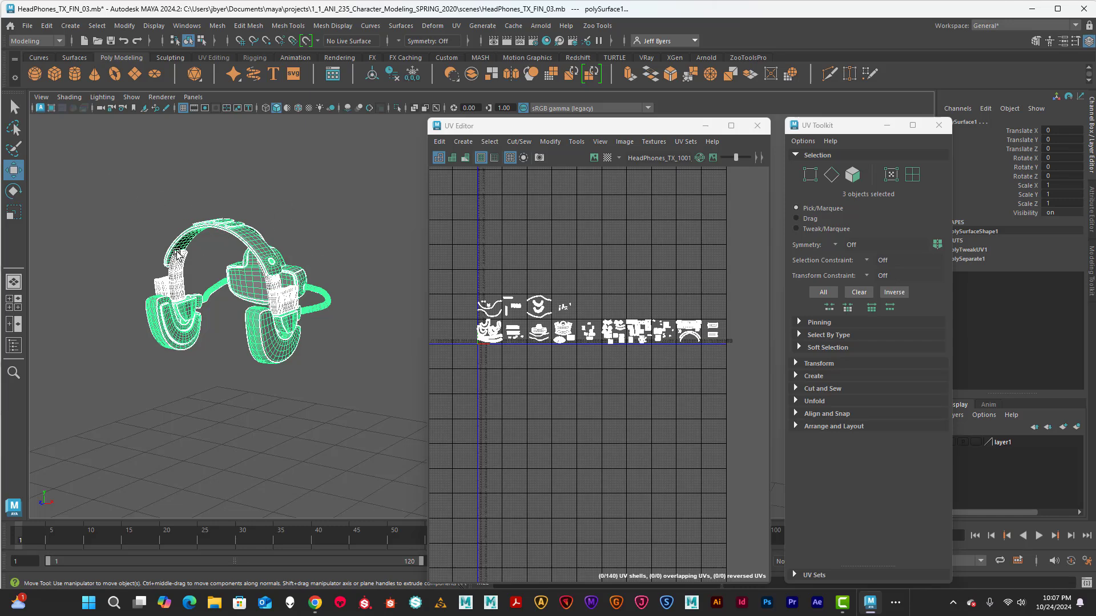
{"action": "key", "text": "space"}
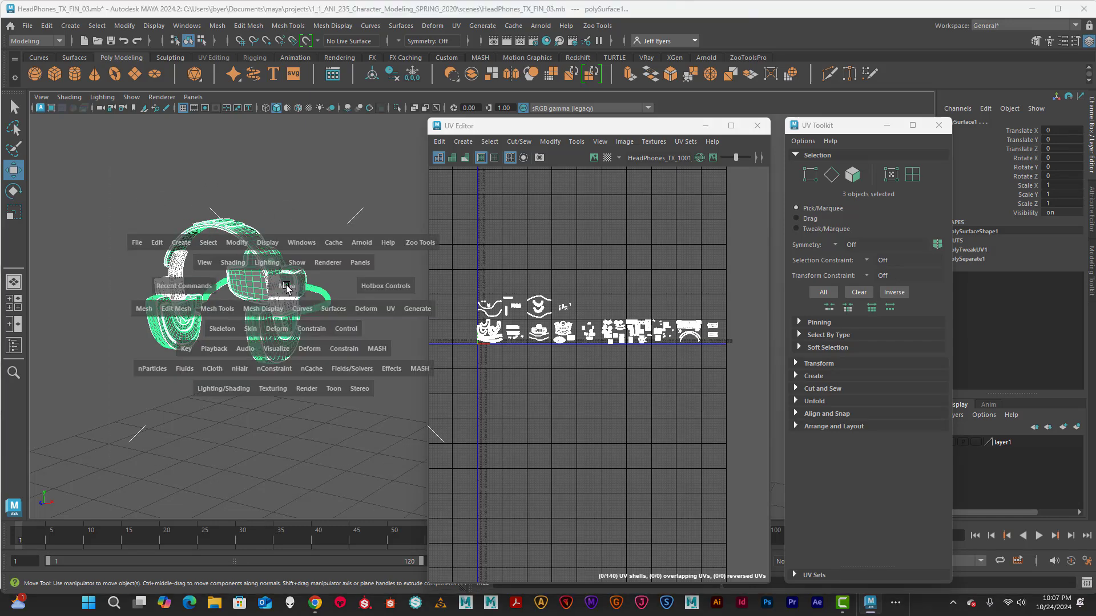
{"action": "left_click", "coordinate": [144, 308]}
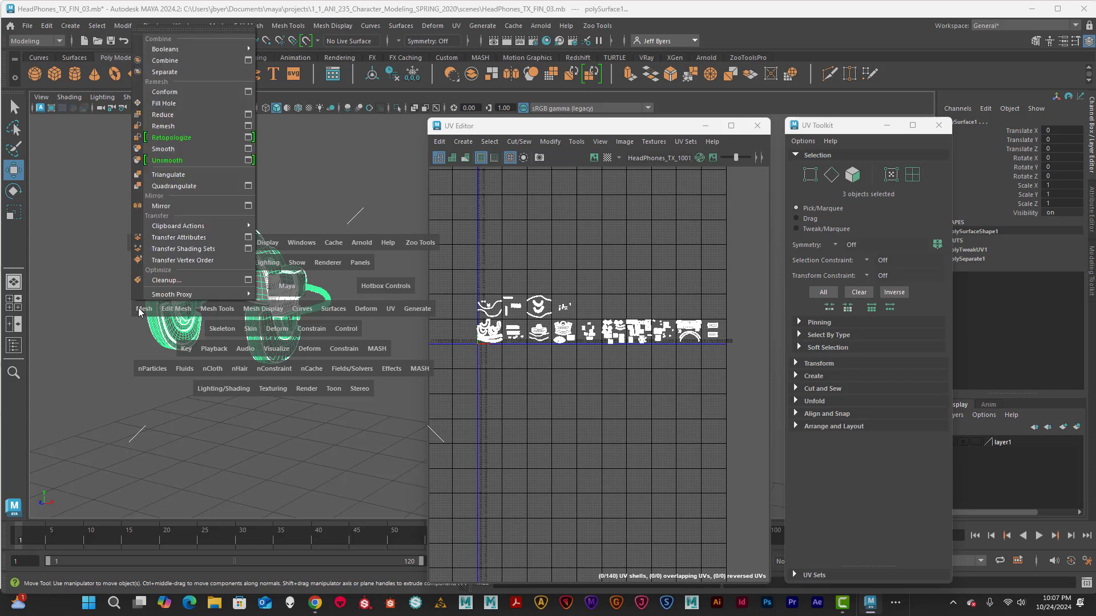
{"action": "left_click", "coordinate": [158, 61]}
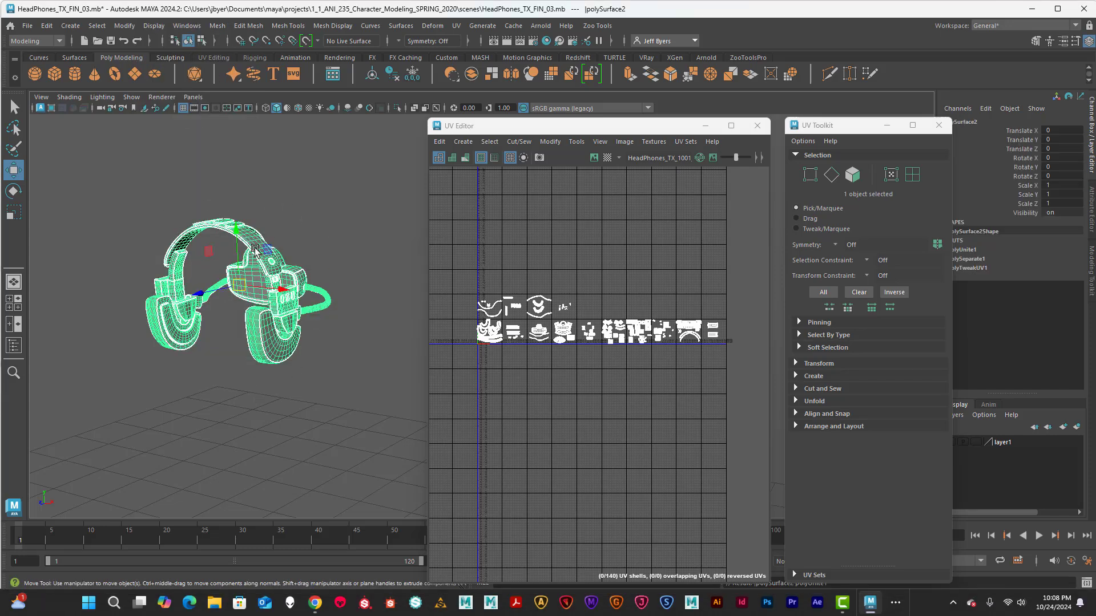
Delete the combined headphones' construction history and move the UV Editor closer to the model
{"action": "left_click_drag", "start_coordinate": [560, 128], "coordinate": [565, 129]}
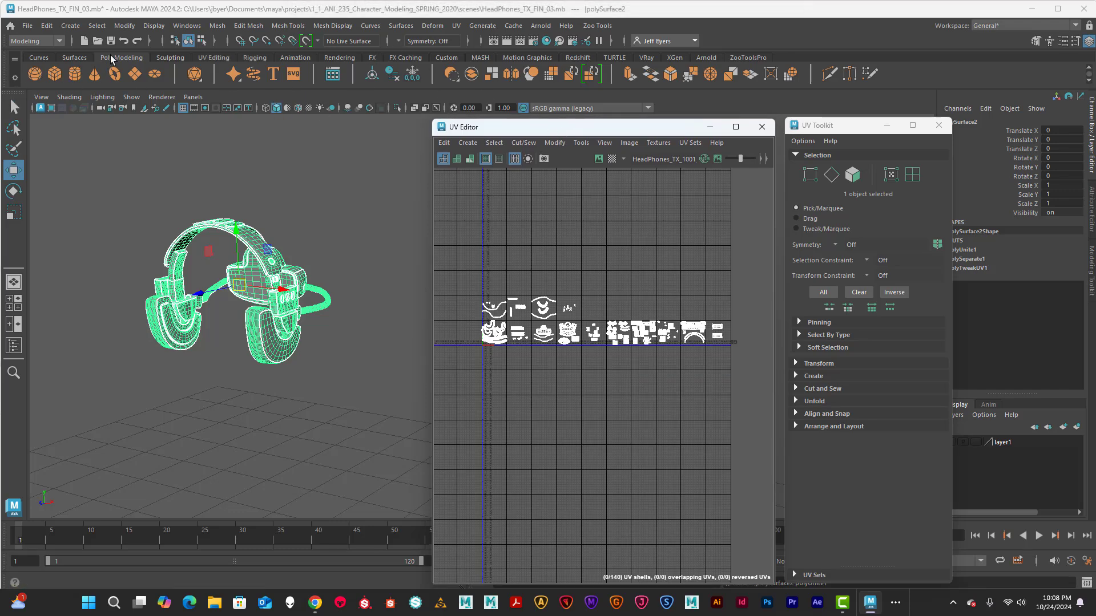
{"action": "left_click", "coordinate": [392, 73]}
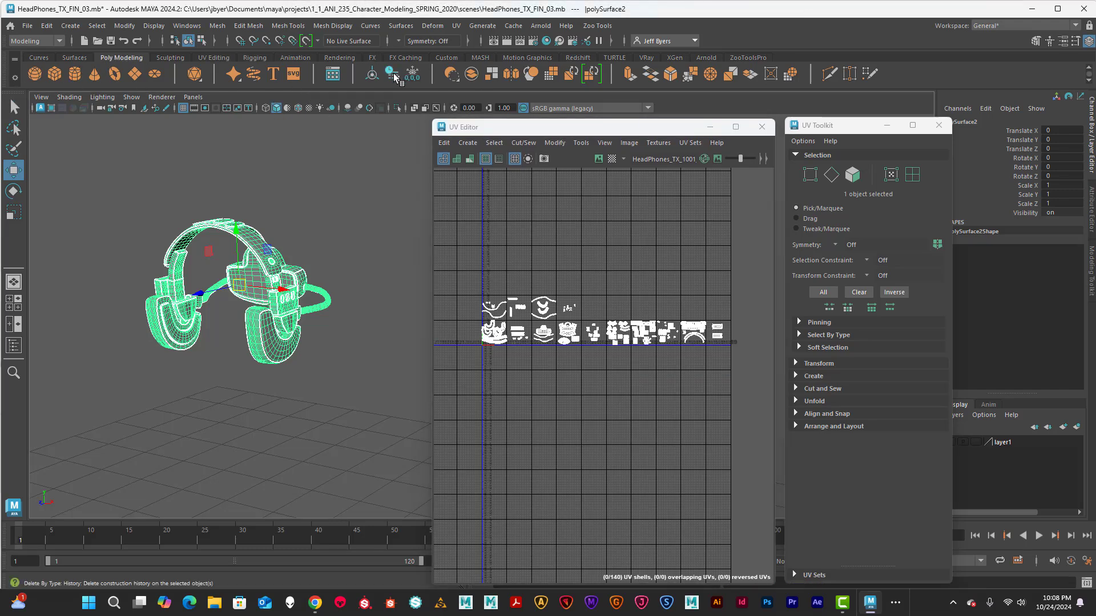
{"action": "left_click_drag", "start_coordinate": [615, 122], "coordinate": [552, 125]}
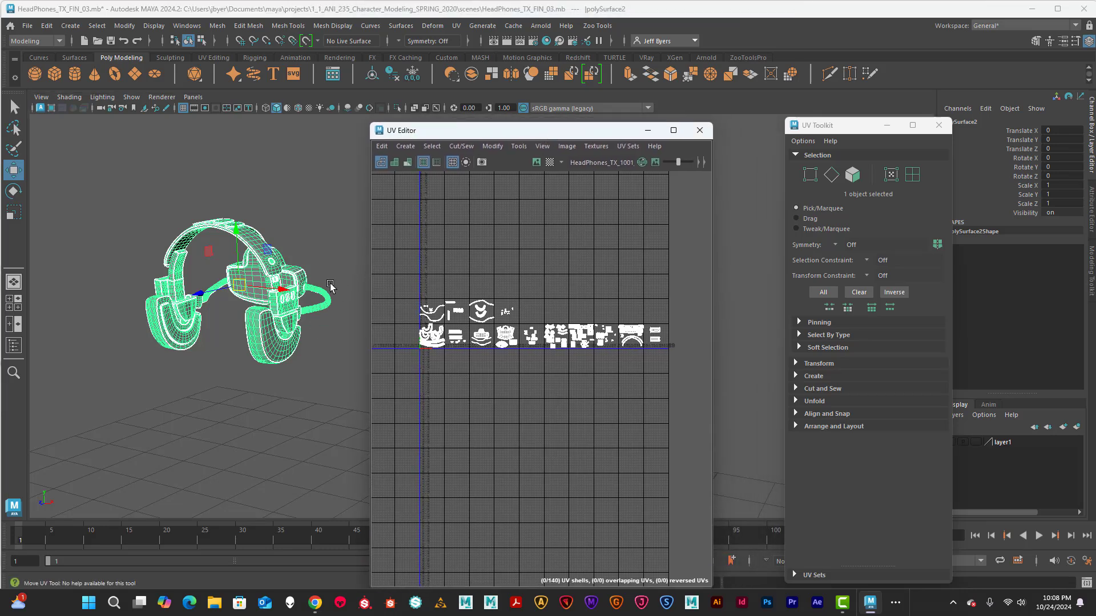
Move the rear pad's outlined border UV shell straight up into the tile above, to about V 1.21
{"action": "scroll", "coordinate": [488, 368], "scroll_direction": "up", "scroll_amount": 5}
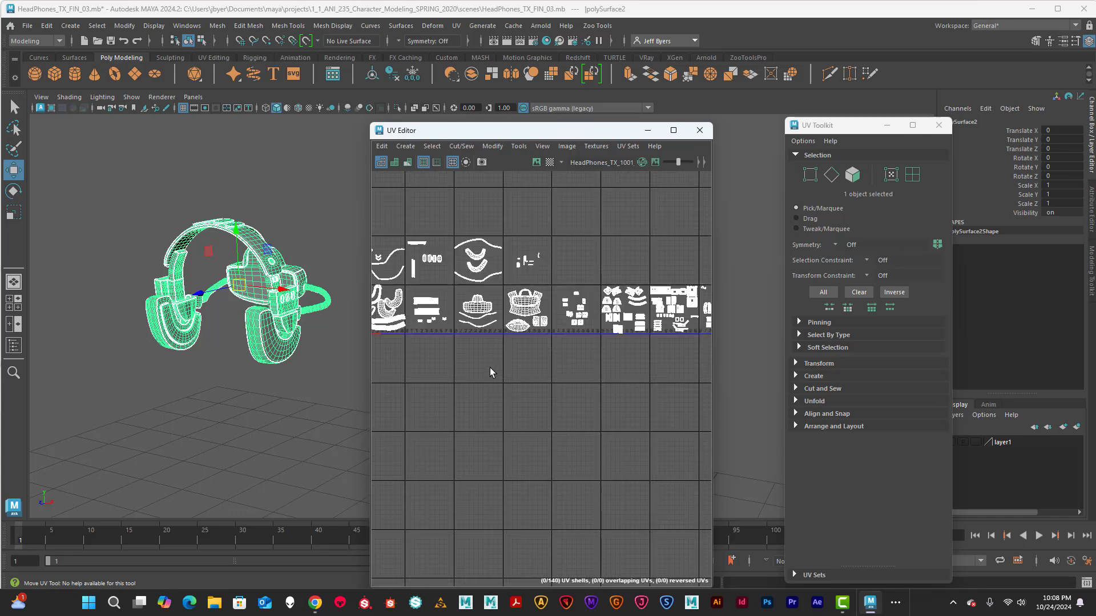
{"action": "middle_click_drag", "start_coordinate": [406, 291], "coordinate": [454, 453], "text": "alt"}
{"action": "scroll", "coordinate": [530, 416], "scroll_direction": "up", "scroll_amount": 5}
{"action": "middle_click_drag", "start_coordinate": [665, 389], "coordinate": [405, 391], "text": "alt"}
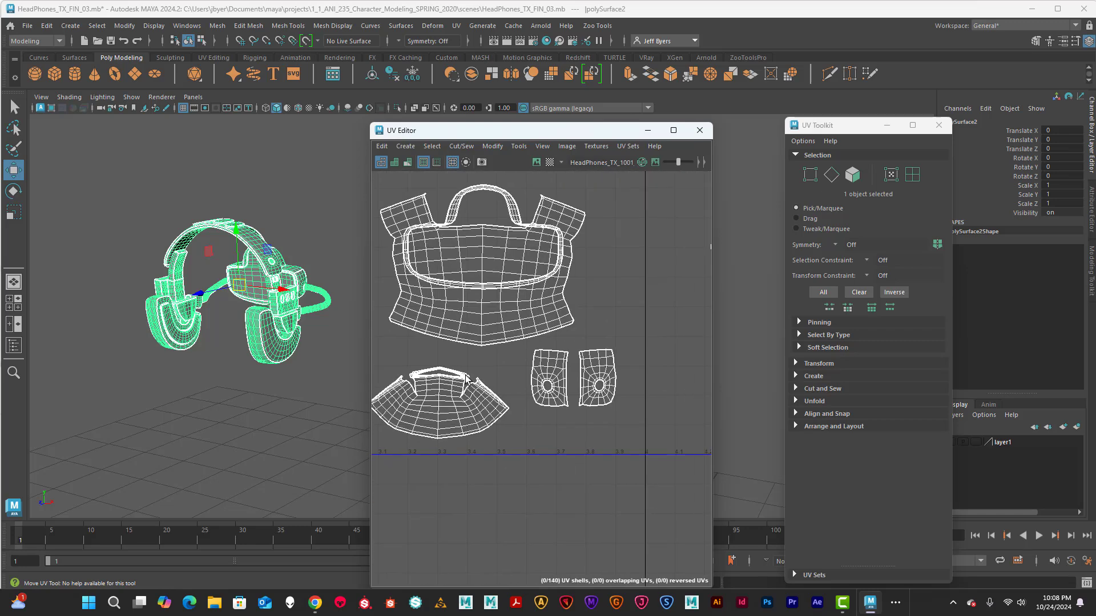
{"action": "middle_click_drag", "start_coordinate": [514, 225], "coordinate": [502, 306], "text": "alt"}
{"action": "scroll", "coordinate": [524, 291], "scroll_direction": "down", "scroll_amount": 3}
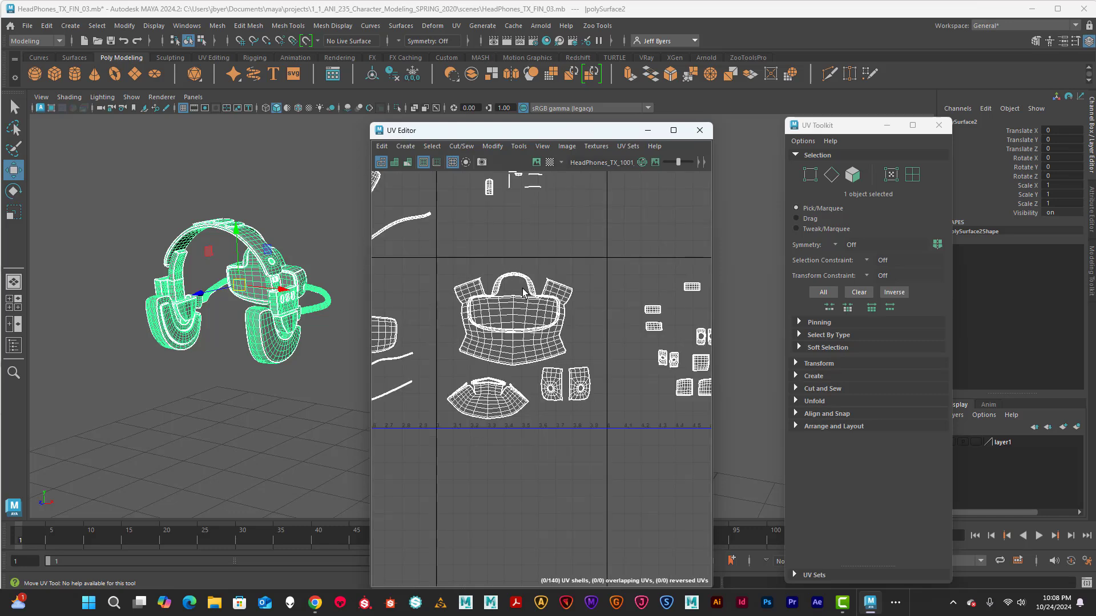
{"action": "right_click_drag", "start_coordinate": [521, 280], "coordinate": [468, 262]}
{"action": "scroll", "coordinate": [516, 288], "scroll_direction": "down", "scroll_amount": 3}
{"action": "left_click", "coordinate": [518, 286]}
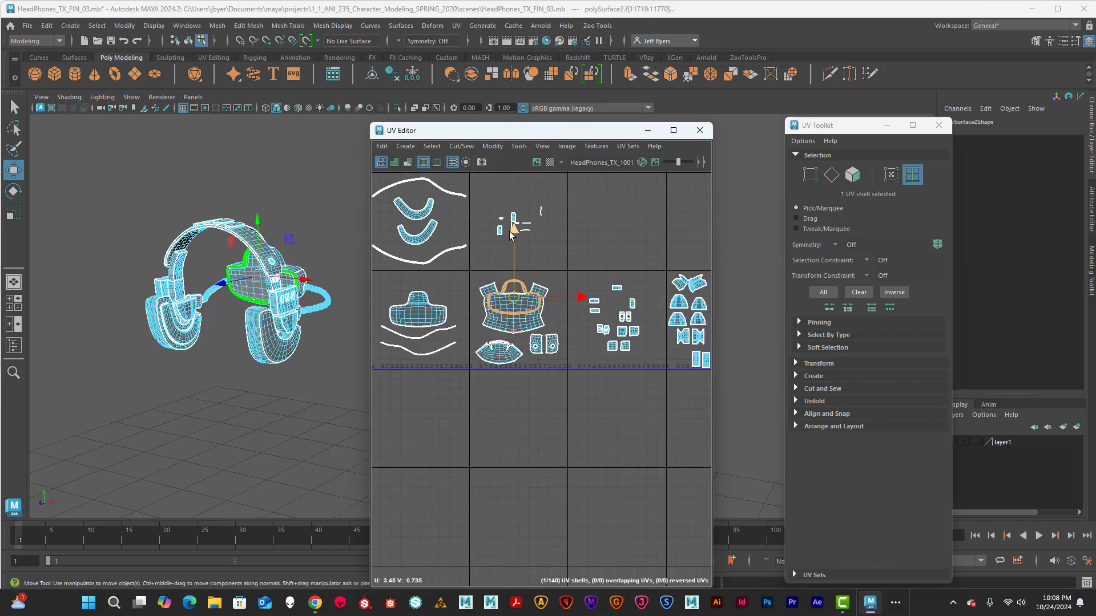
{"action": "left_click_drag", "start_coordinate": [517, 230], "coordinate": [520, 184]}
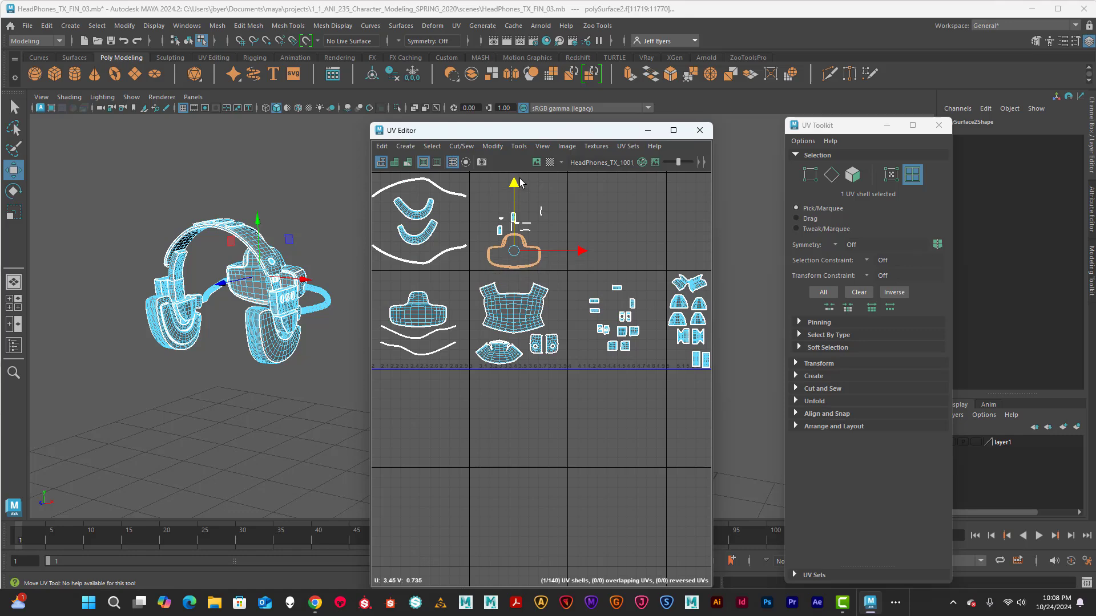
Examine the moved border shell and the UV shells in the remaining tiles, from the headband strips back to the first tile
{"action": "scroll", "coordinate": [524, 193], "scroll_direction": "up", "scroll_amount": 4}
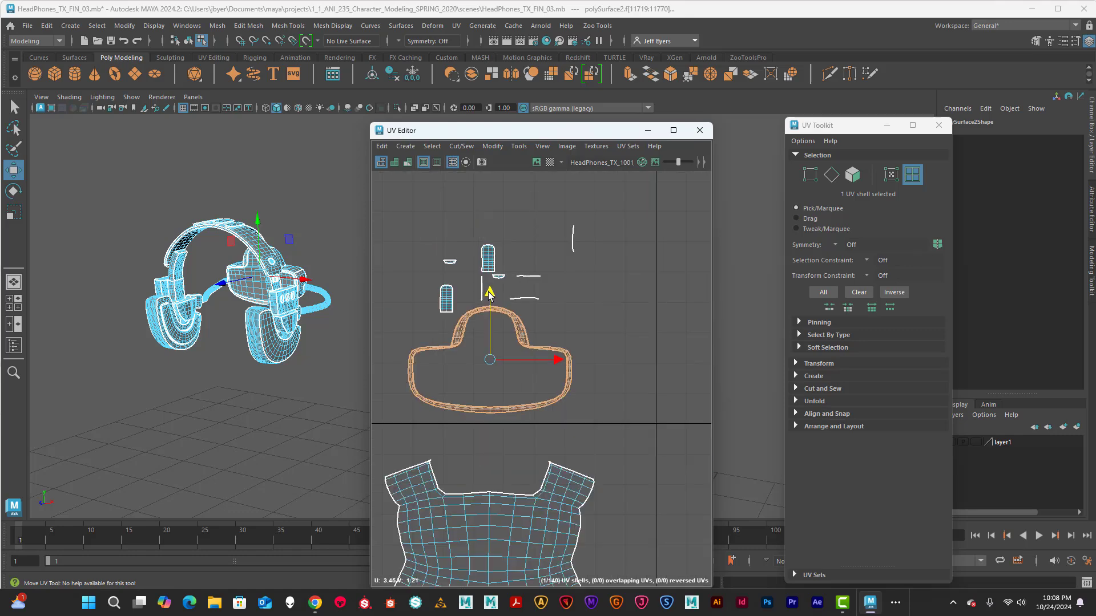
{"action": "scroll", "coordinate": [524, 347], "scroll_direction": "down", "scroll_amount": 5}
{"action": "scroll", "coordinate": [548, 367], "scroll_direction": "down", "scroll_amount": 2}
{"action": "middle_click_drag", "start_coordinate": [552, 360], "coordinate": [507, 344], "text": "alt"}
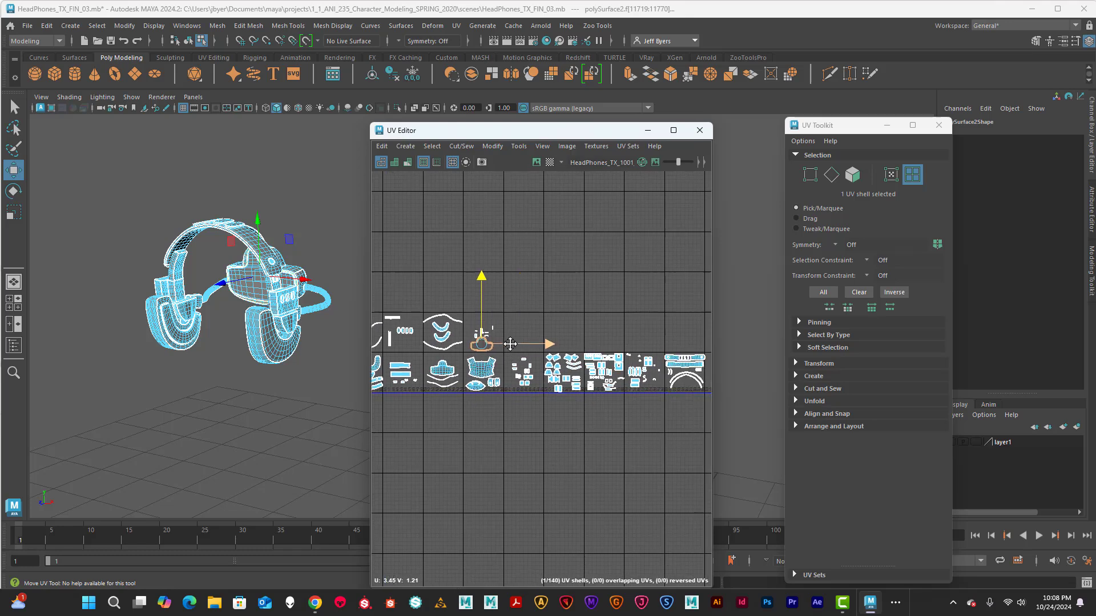
{"action": "scroll", "coordinate": [520, 362], "scroll_direction": "up", "scroll_amount": 7}
{"action": "middle_click_drag", "start_coordinate": [584, 357], "coordinate": [497, 236], "text": "alt"}
{"action": "middle_click_drag", "start_coordinate": [620, 281], "coordinate": [485, 296], "text": "alt"}
{"action": "middle_click_drag", "start_coordinate": [566, 318], "coordinate": [467, 307], "text": "alt"}
{"action": "middle_click_drag", "start_coordinate": [607, 339], "coordinate": [412, 343], "text": "alt"}
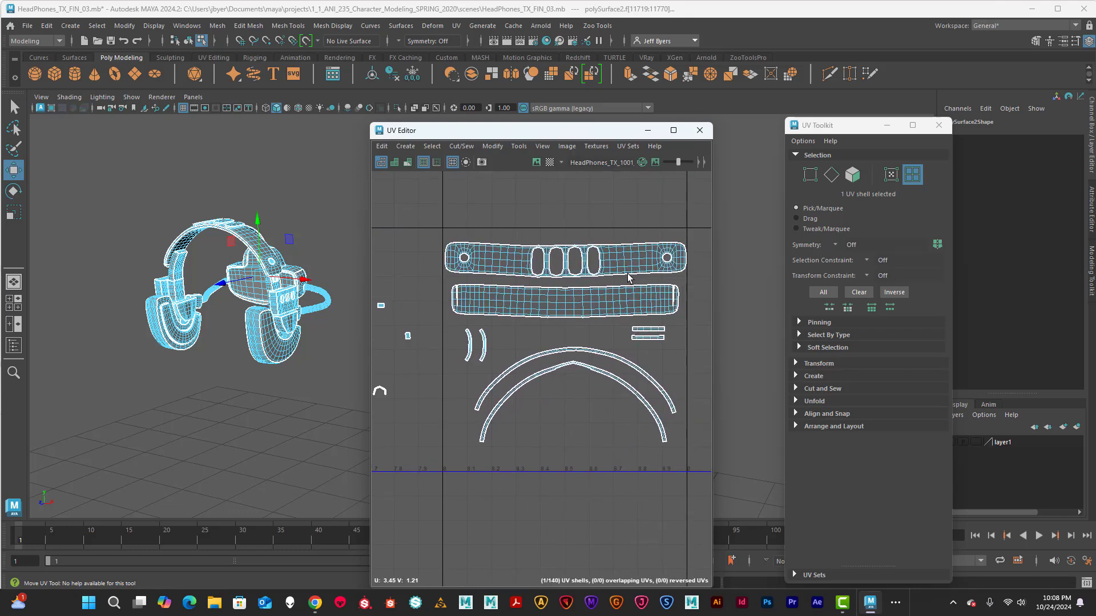
{"action": "left_click", "coordinate": [675, 263]}
{"action": "middle_click_drag", "start_coordinate": [675, 262], "coordinate": [538, 325], "text": "alt"}
{"action": "scroll", "coordinate": [607, 311], "scroll_direction": "up", "scroll_amount": 2}
{"action": "scroll", "coordinate": [611, 313], "scroll_direction": "down", "scroll_amount": 5}
{"action": "middle_click_drag", "start_coordinate": [382, 227], "coordinate": [639, 294], "text": "alt"}
{"action": "middle_click_drag", "start_coordinate": [471, 249], "coordinate": [656, 288], "text": "alt"}
{"action": "middle_click_drag", "start_coordinate": [378, 330], "coordinate": [692, 269], "text": "alt"}
{"action": "middle_click_drag", "start_coordinate": [513, 268], "coordinate": [497, 255], "text": "alt"}
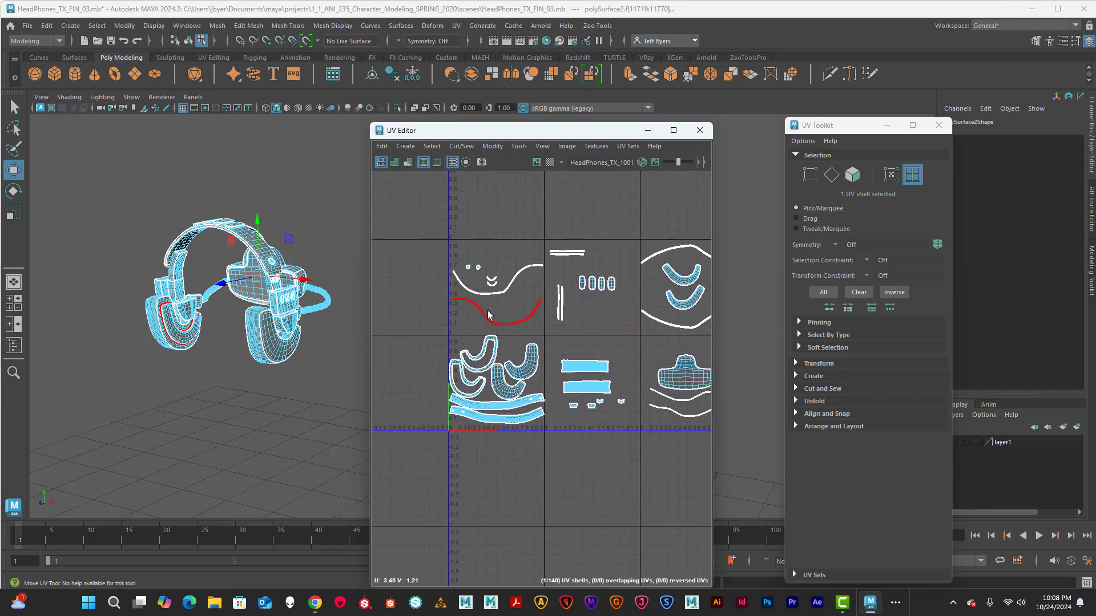
Return the combined headphones to object selection mode and frame the full set of UV tiles in the UV Editor
{"action": "scroll", "coordinate": [489, 313], "scroll_direction": "down", "scroll_amount": 4}
{"action": "middle_click_drag", "start_coordinate": [511, 318], "coordinate": [470, 344], "text": "alt"}
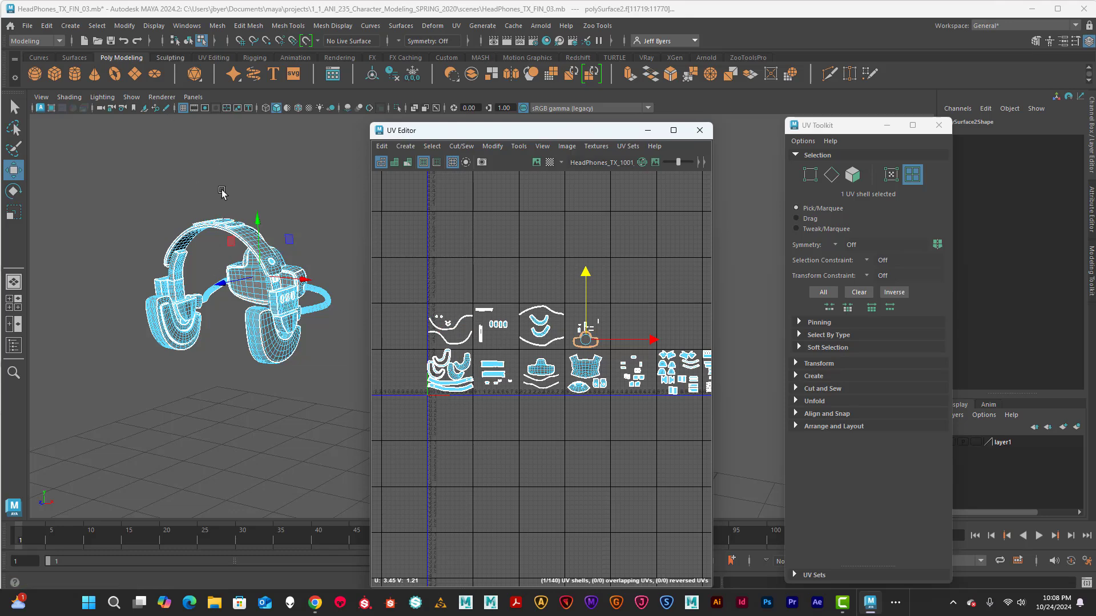
{"action": "left_click", "coordinate": [188, 39]}
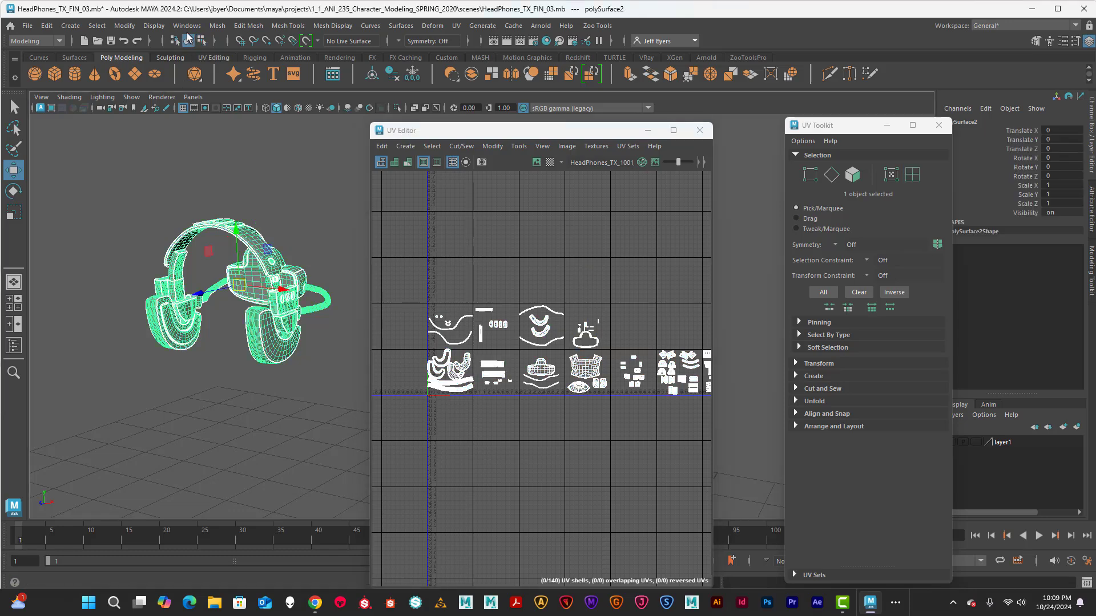
{"action": "right_click_drag", "start_coordinate": [219, 223], "coordinate": [207, 303]}
{"action": "left_click_drag", "start_coordinate": [552, 131], "coordinate": [510, 121]}
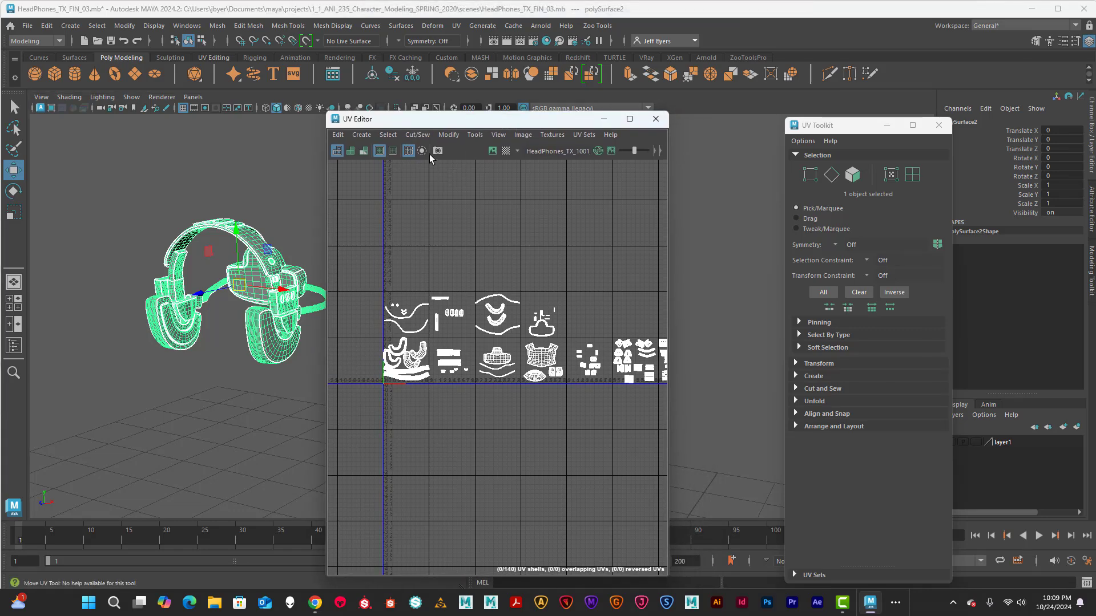
{"action": "scroll", "coordinate": [558, 318], "scroll_direction": "down", "scroll_amount": 5}
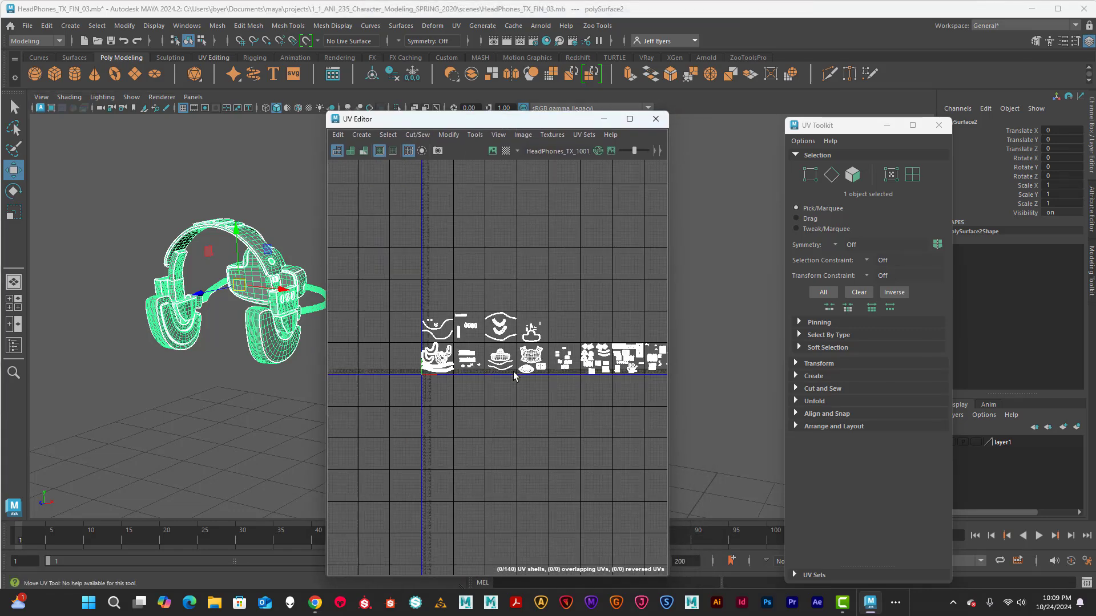
{"action": "middle_click_drag", "start_coordinate": [557, 408], "coordinate": [458, 404], "text": "alt"}
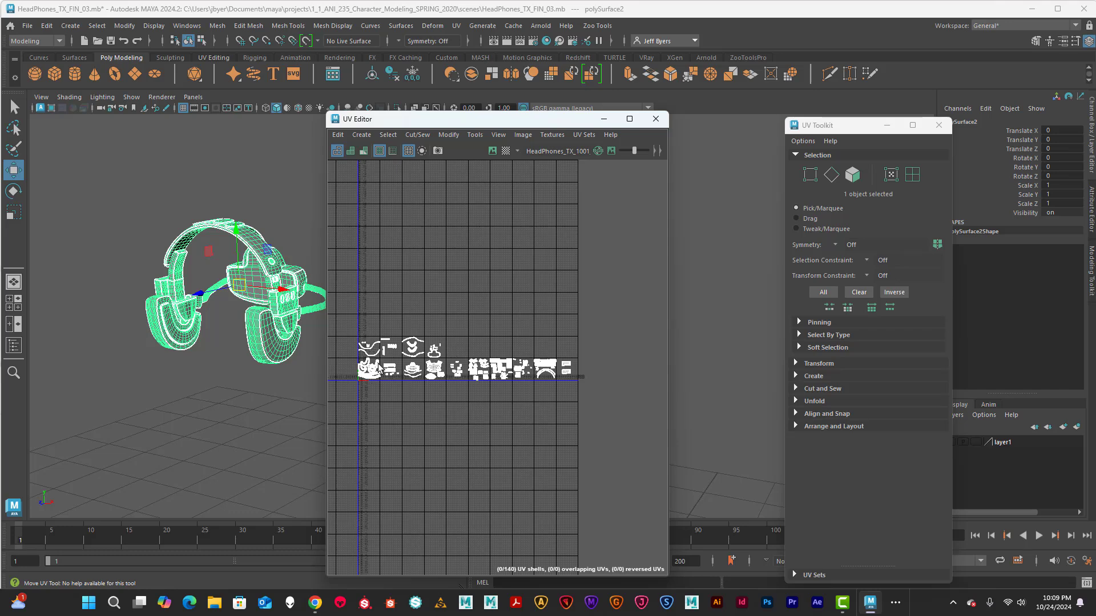
{"action": "left_click_drag", "start_coordinate": [500, 123], "coordinate": [537, 120]}
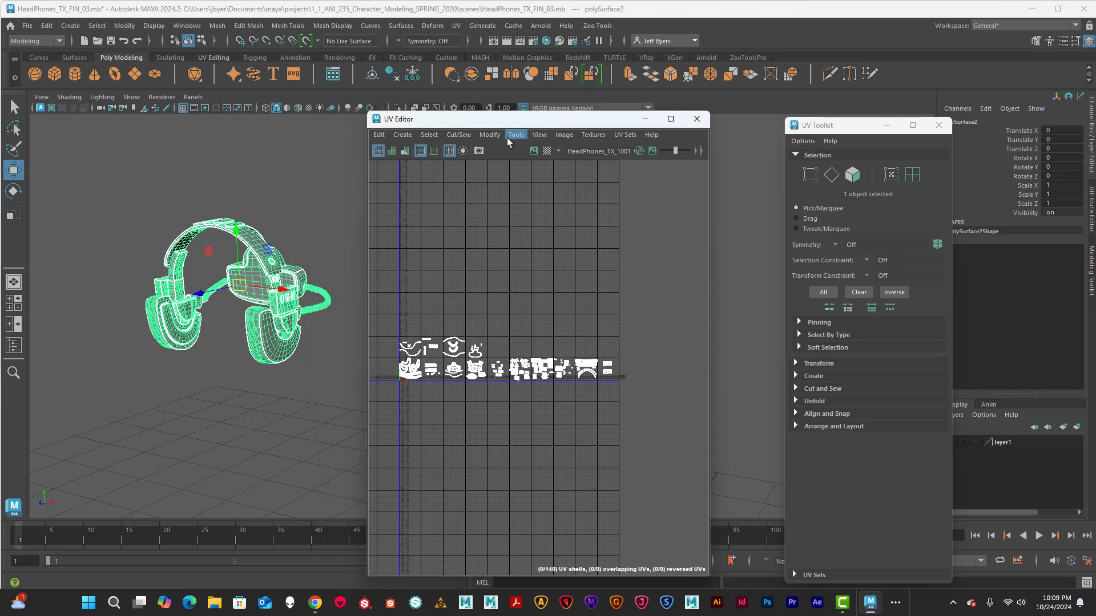
Open the UV snapshot options and choose PNG as the image format
{"action": "left_click", "coordinate": [474, 146]}
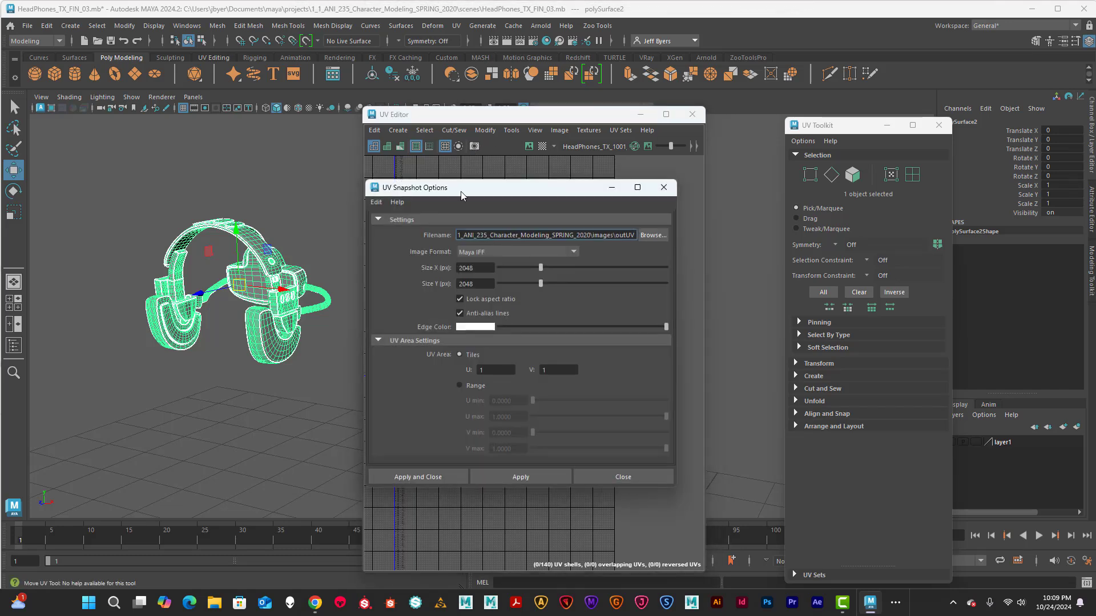
{"action": "left_click_drag", "start_coordinate": [461, 190], "coordinate": [426, 138]}
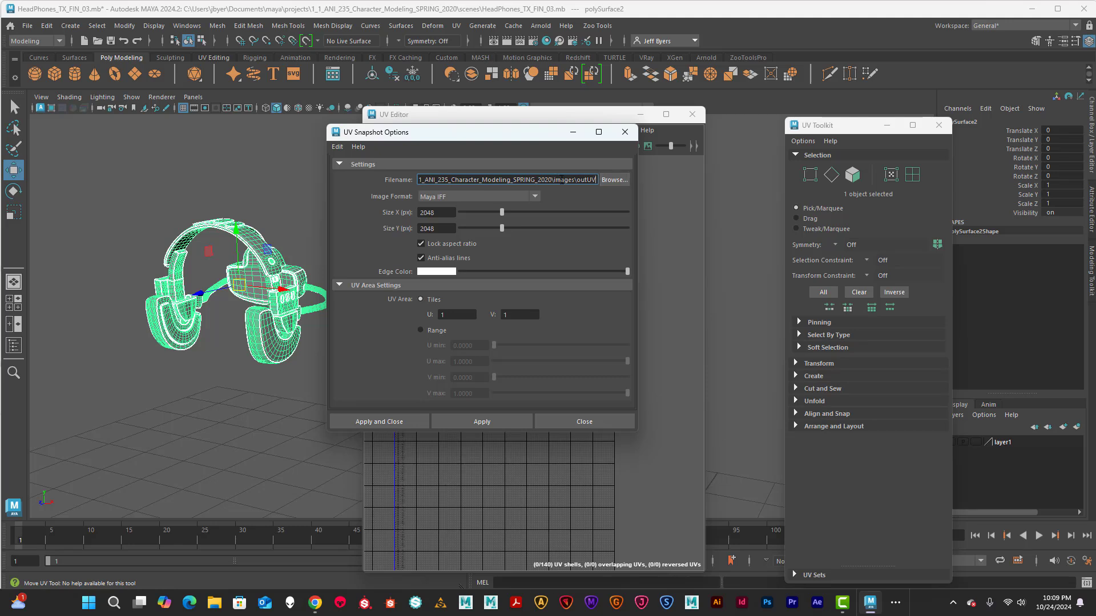
{"action": "left_click", "coordinate": [534, 195]}
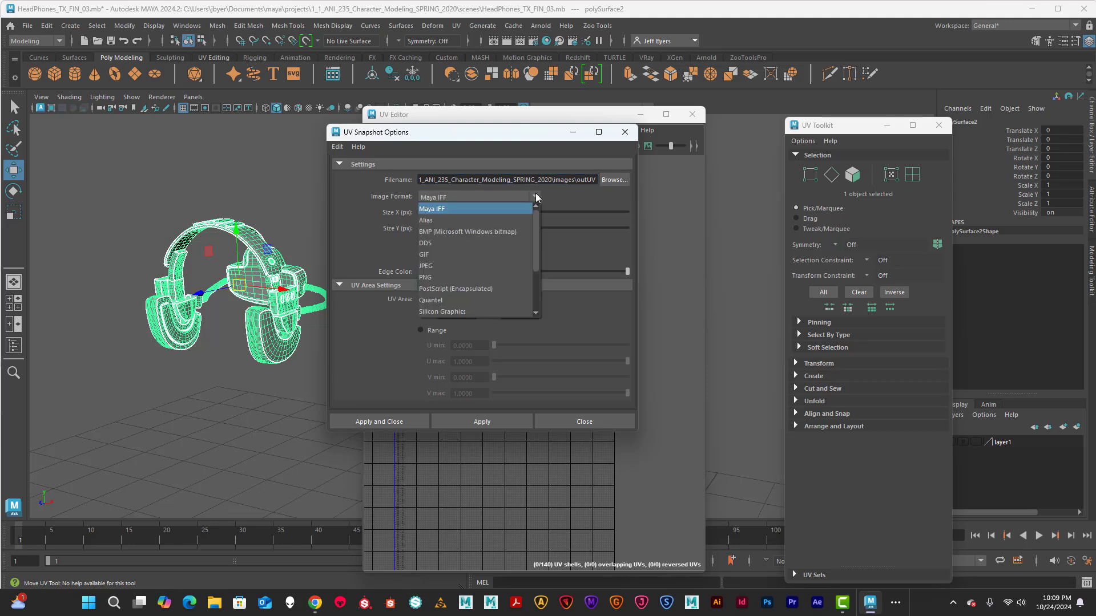
{"action": "left_click", "coordinate": [467, 278]}
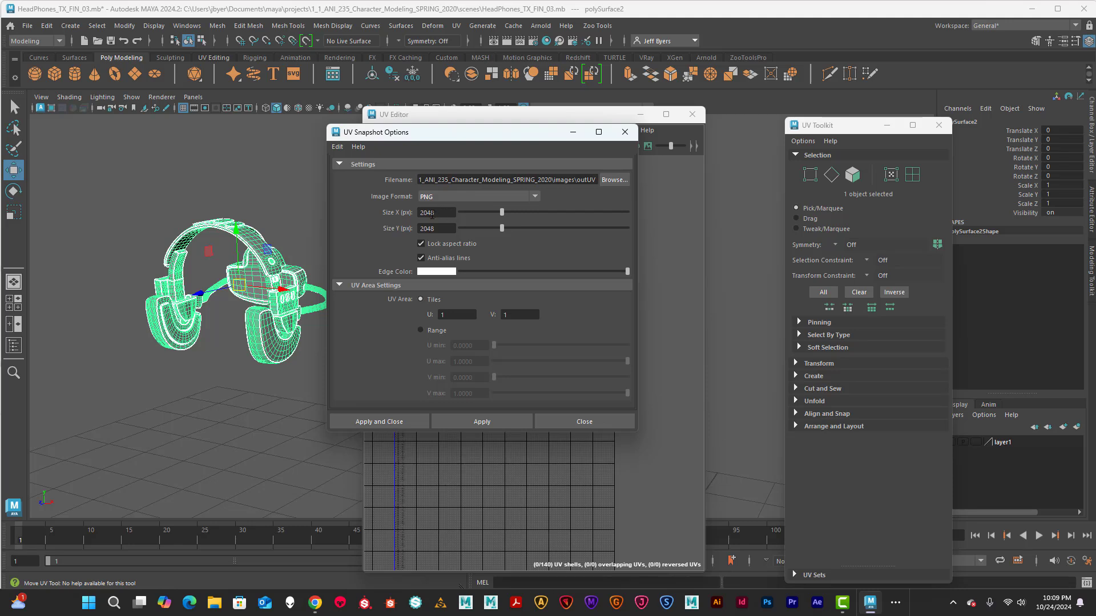
Examine the X and Y pixel size settings for the UV snapshot
{"action": "left_click", "coordinate": [439, 214]}
{"action": "key", "text": "Tab"}
{"action": "double_click", "coordinate": [437, 211]}
{"action": "double_click", "coordinate": [438, 227]}
{"action": "double_click", "coordinate": [437, 214]}
{"action": "left_click", "coordinate": [434, 229]}
{"action": "double_click", "coordinate": [435, 228]}
{"action": "left_click_drag", "start_coordinate": [440, 213], "coordinate": [424, 228]}
{"action": "left_click_drag", "start_coordinate": [438, 213], "coordinate": [416, 227]}
Examine the U and V tile settings for the UV snapshot, and close the options without taking one
{"action": "left_click", "coordinate": [451, 317]}
{"action": "left_click", "coordinate": [516, 315]}
{"action": "left_click", "coordinate": [453, 314]}
{"action": "left_click", "coordinate": [518, 315]}
{"action": "left_click", "coordinate": [445, 314]}
{"action": "left_click_drag", "start_coordinate": [522, 314], "coordinate": [415, 313]}
{"action": "left_click", "coordinate": [625, 132]}
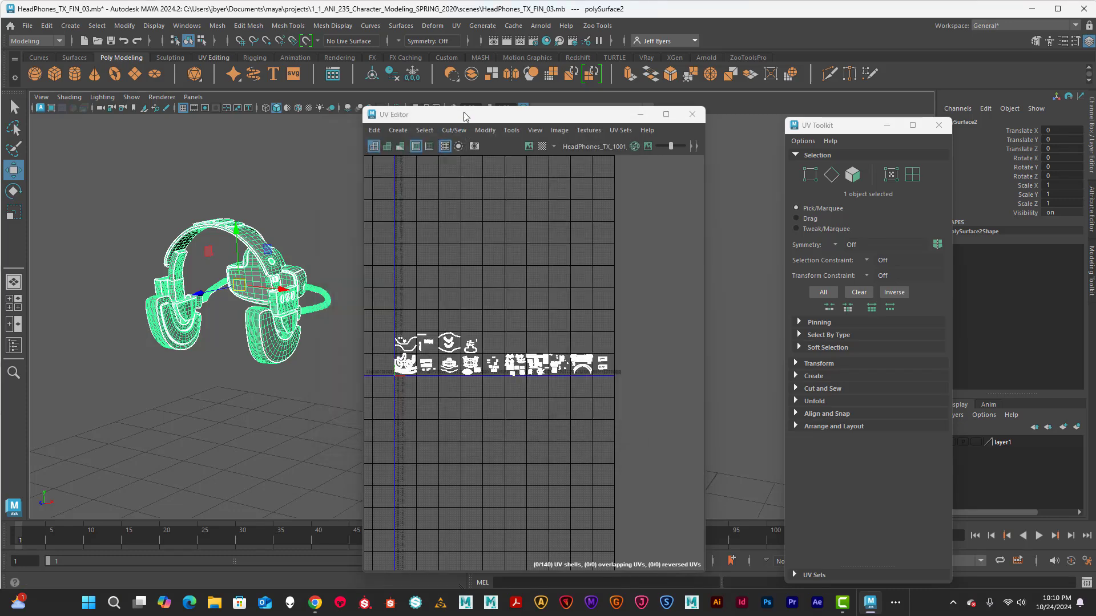
Close the UV Editor and the UV Toolkit to clear the view of the headphones
{"action": "left_click_drag", "start_coordinate": [467, 114], "coordinate": [501, 112]}
{"action": "left_click", "coordinate": [725, 117]}
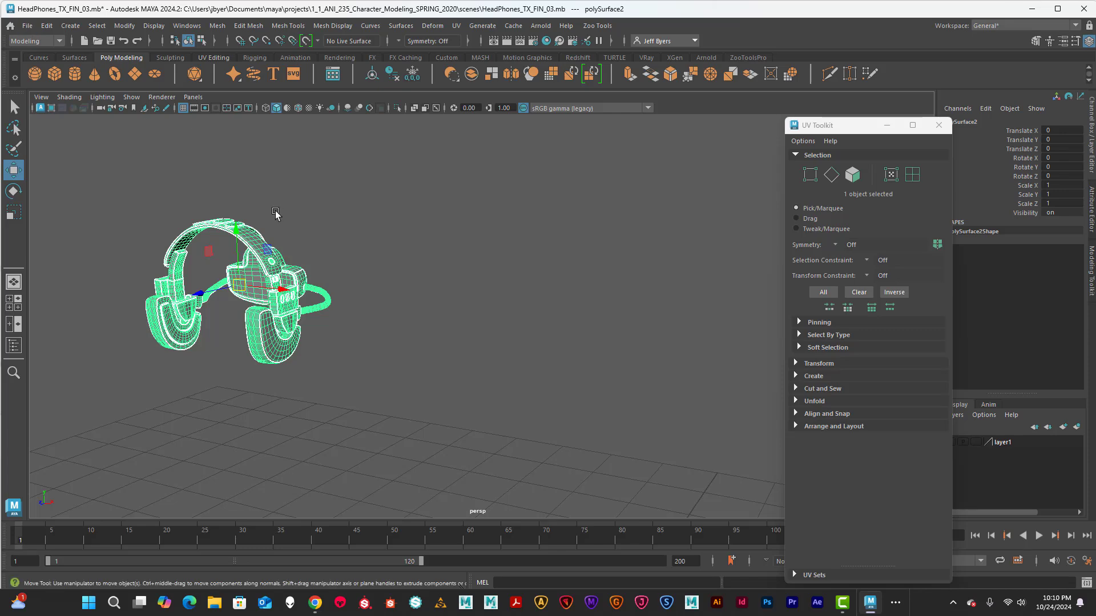
{"action": "middle_click_drag", "start_coordinate": [361, 237], "coordinate": [557, 247], "text": "alt"}
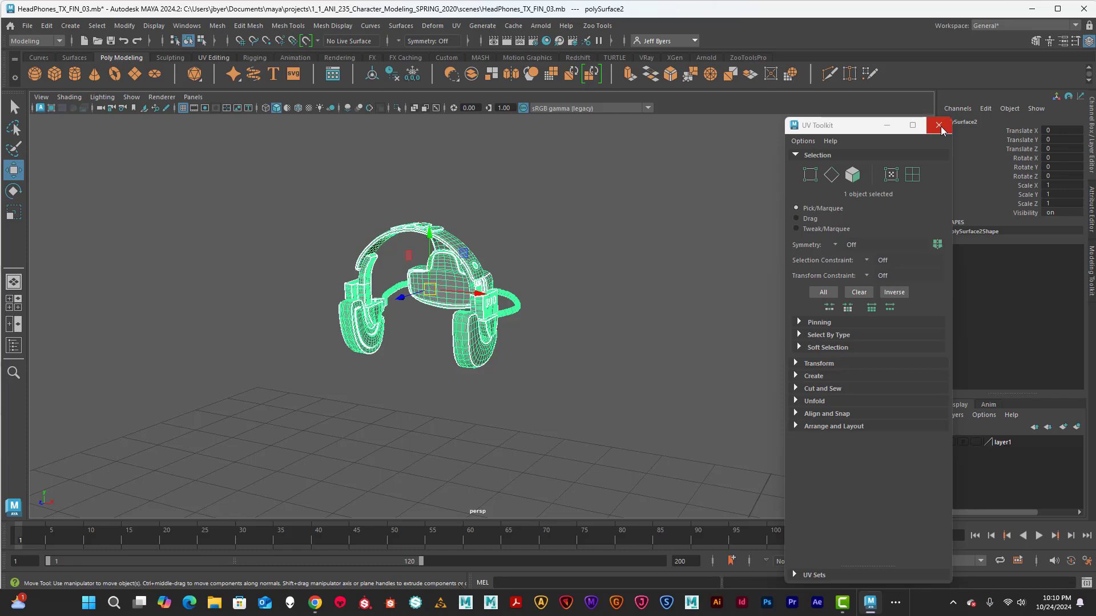
{"action": "left_click", "coordinate": [939, 127]}
Clear the selection and reselect the combined headphones mesh in the perspective view
{"action": "left_click", "coordinate": [530, 242]}
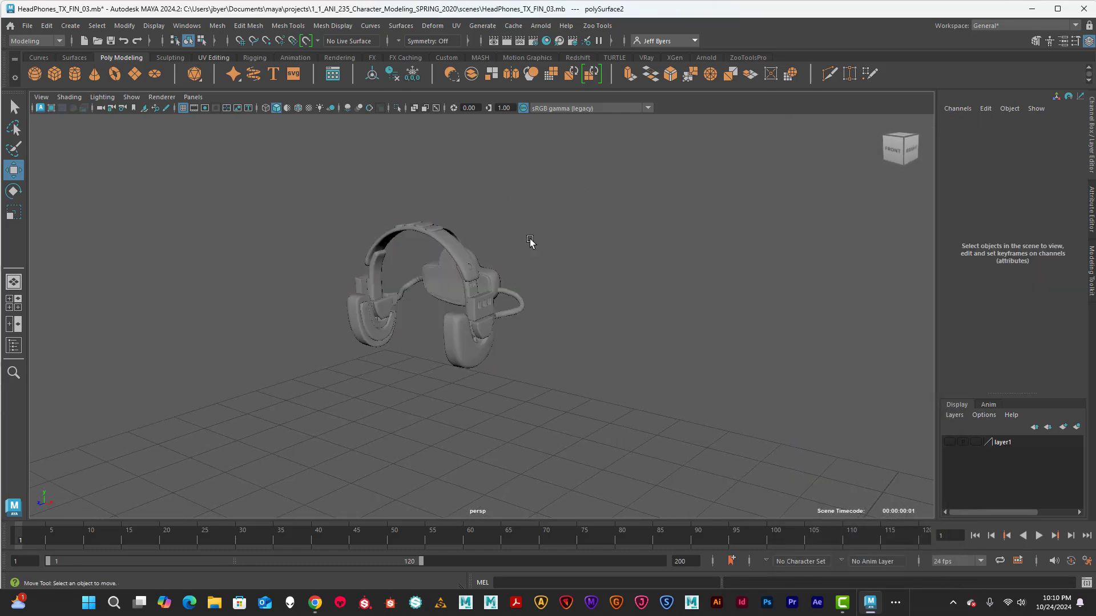
{"action": "left_click_drag", "start_coordinate": [460, 226], "coordinate": [440, 234], "text": "alt"}
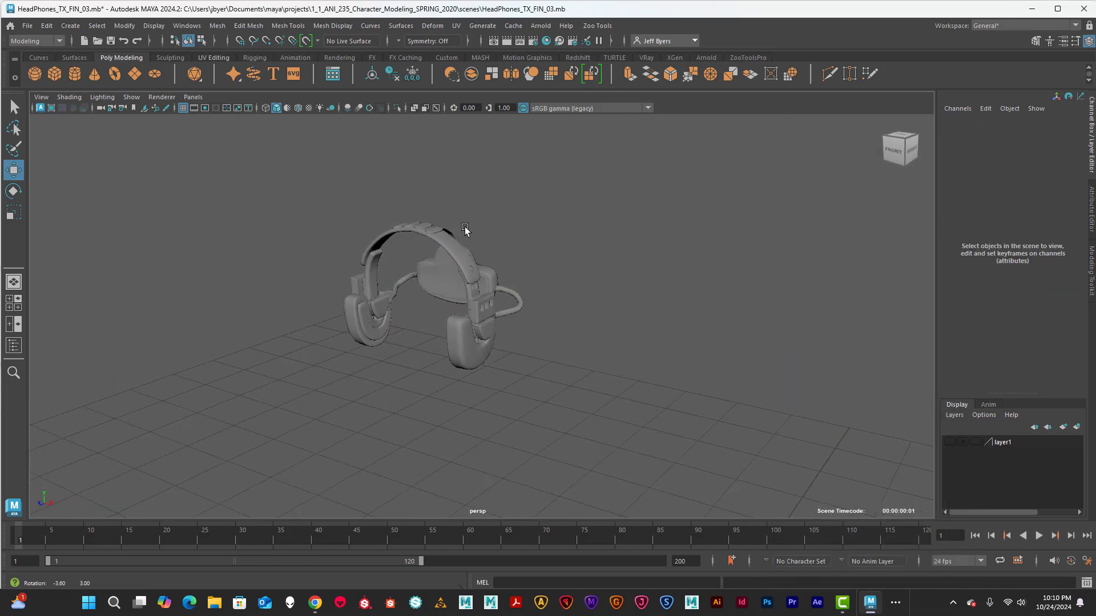
{"action": "left_click", "coordinate": [431, 239]}
{"action": "scroll", "coordinate": [451, 243], "scroll_direction": "up", "scroll_amount": 5}
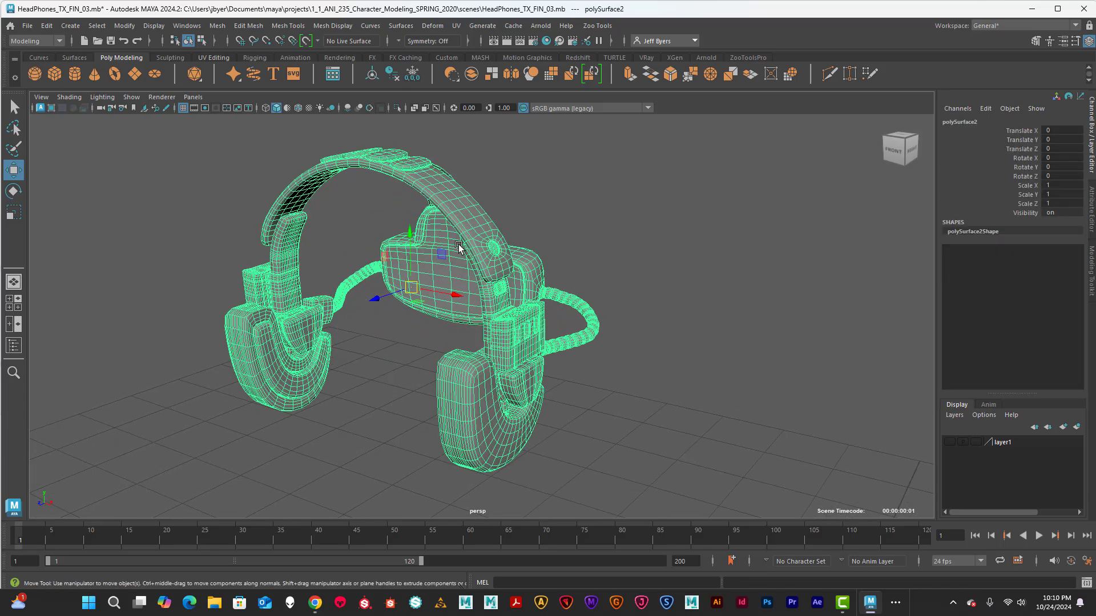
{"action": "middle_click_drag", "start_coordinate": [459, 246], "coordinate": [526, 253], "text": "alt"}
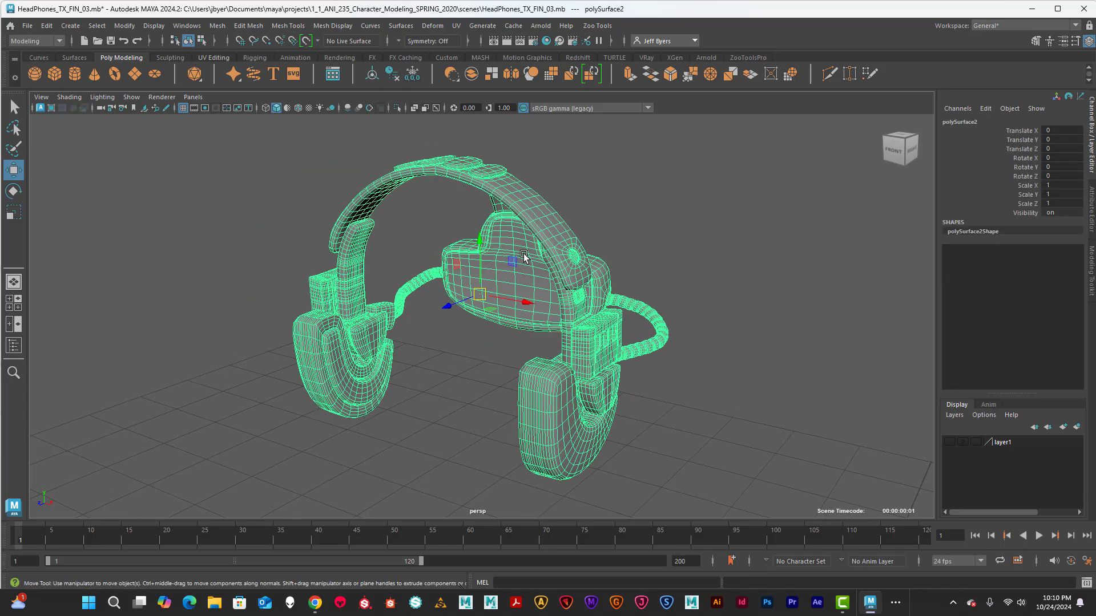
{"action": "left_click", "coordinate": [27, 27]}
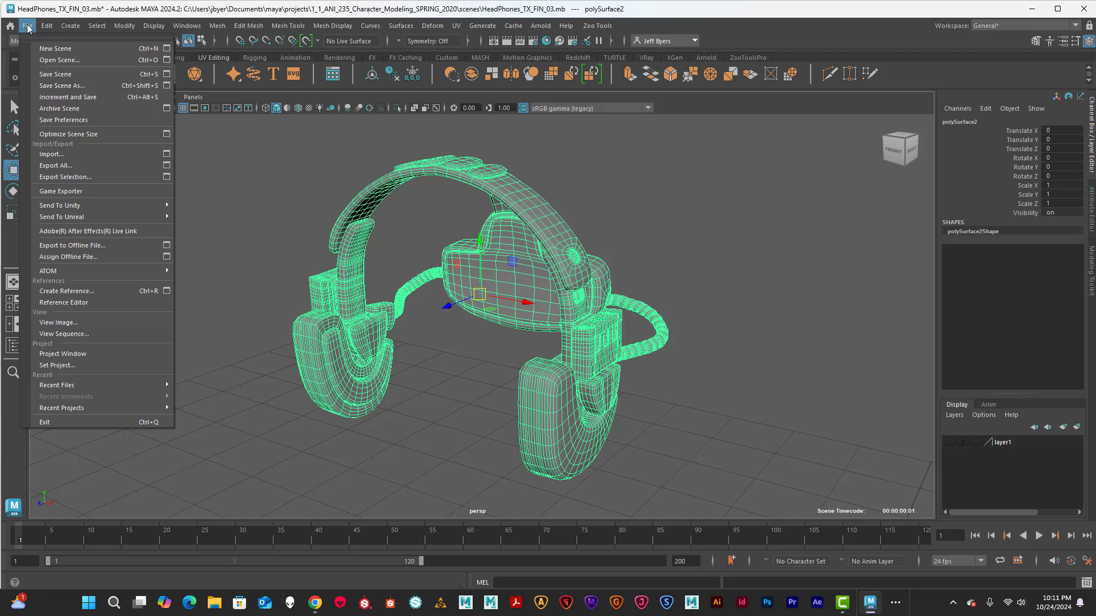
{"action": "left_click", "coordinate": [167, 177]}
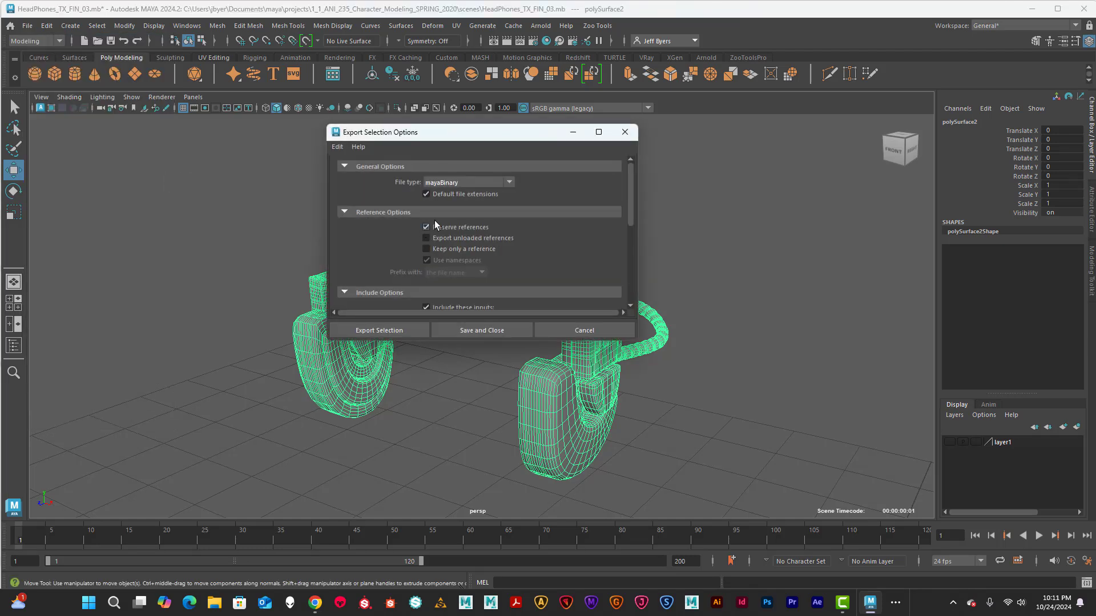
{"action": "left_click", "coordinate": [508, 182]}
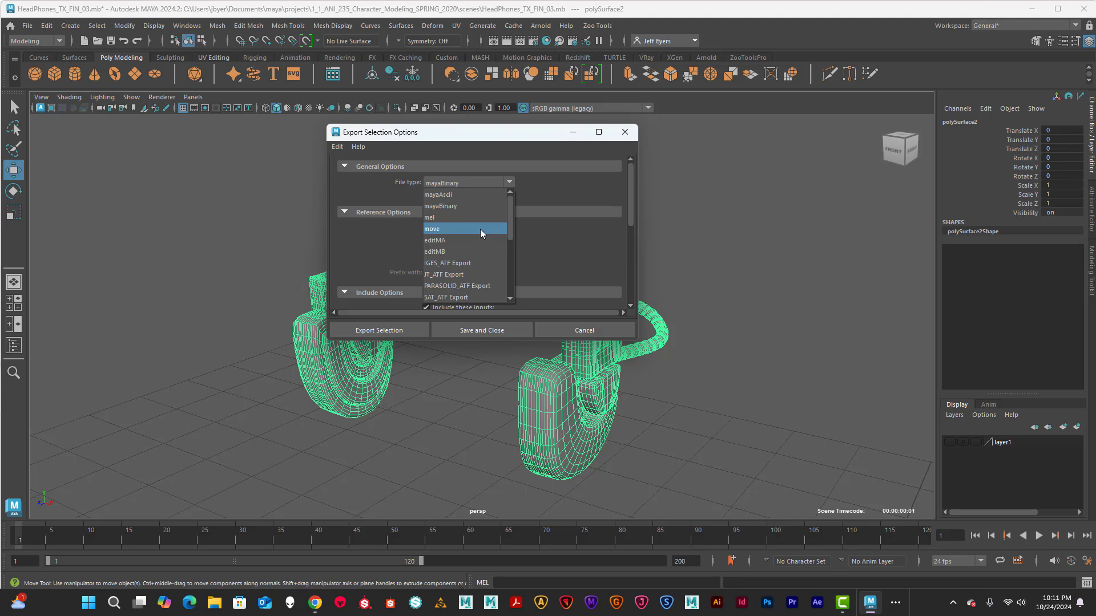
{"action": "scroll", "coordinate": [481, 231], "scroll_direction": "down", "scroll_amount": 1}
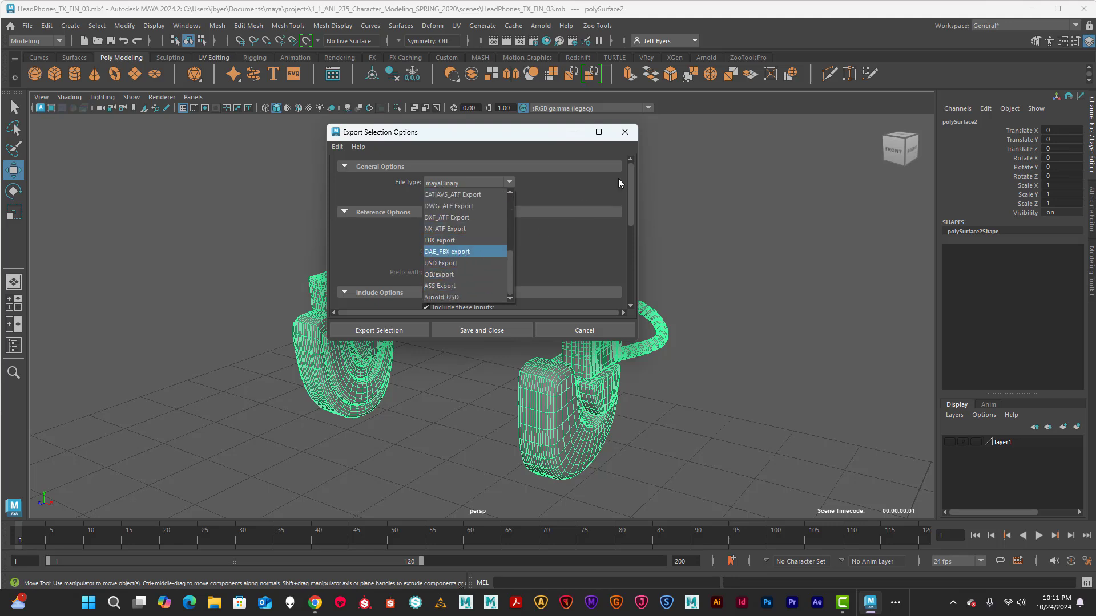
{"action": "left_click", "coordinate": [634, 132]}
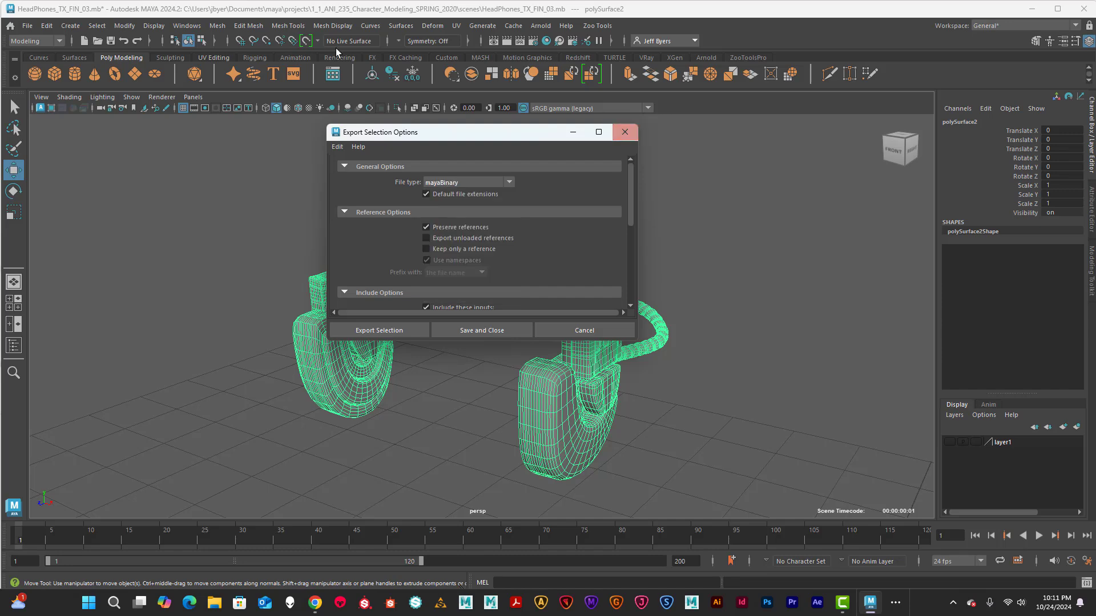
{"action": "left_click", "coordinate": [625, 132]}
Look through the Plug-in Manager for the load status of the objExport.mll plug-in, and close the manager
{"action": "left_click", "coordinate": [186, 26]}
{"action": "mouse_move", "coordinate": [217, 154]}
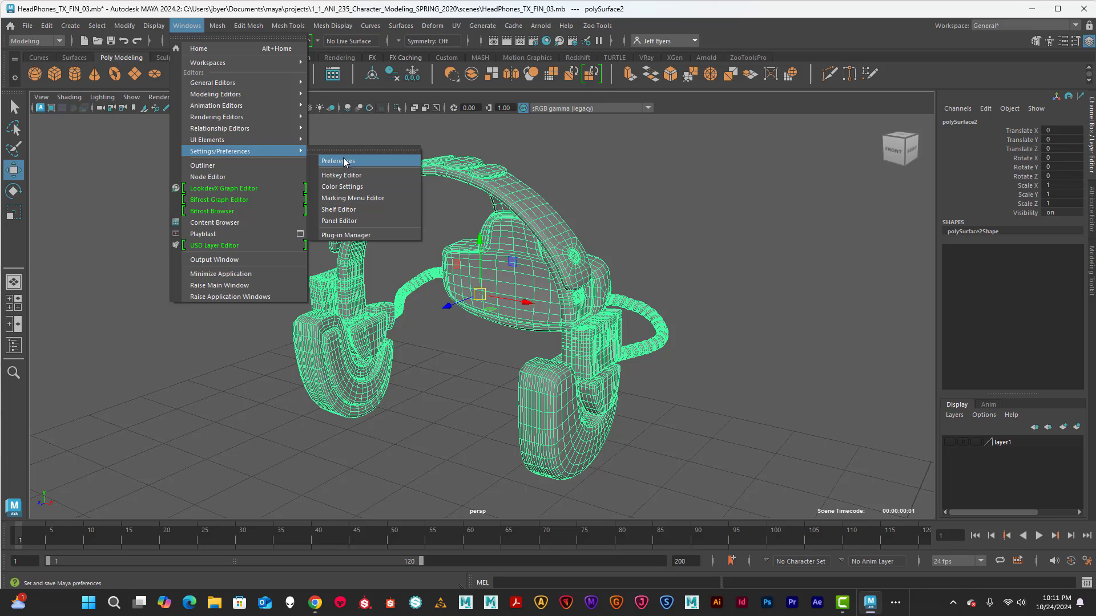
{"action": "left_click", "coordinate": [346, 235]}
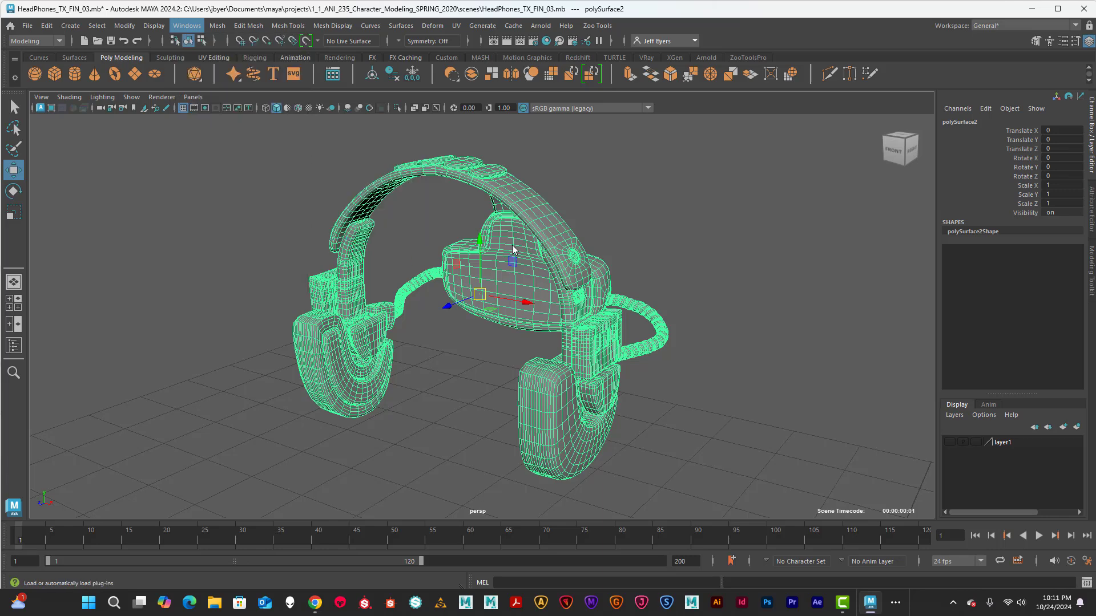
{"action": "scroll", "coordinate": [527, 314], "scroll_direction": "down", "scroll_amount": 4}
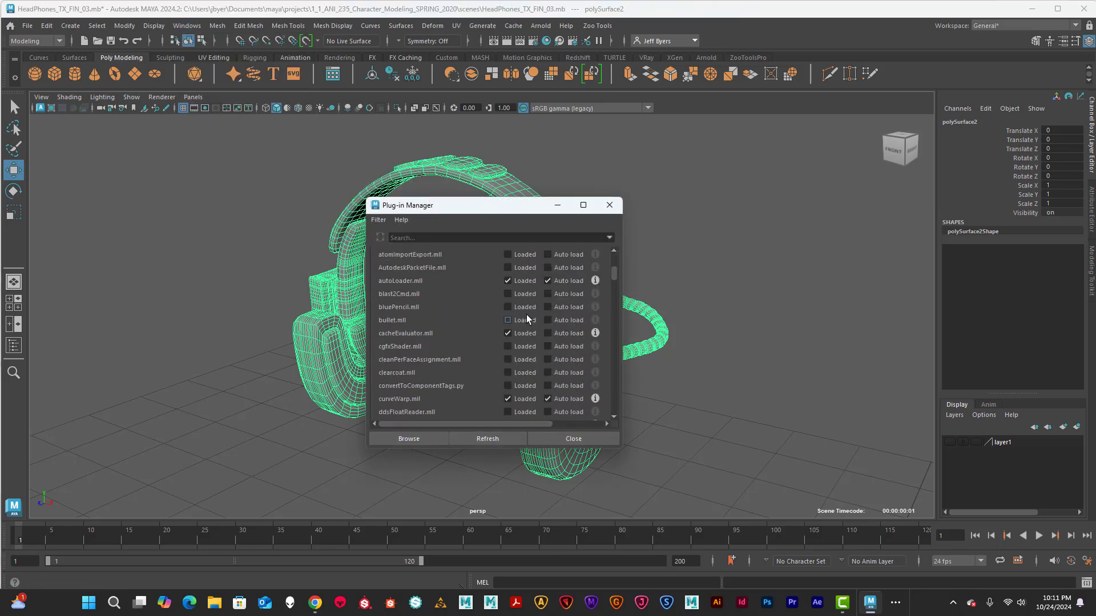
{"action": "scroll", "coordinate": [519, 317], "scroll_direction": "up", "scroll_amount": 4}
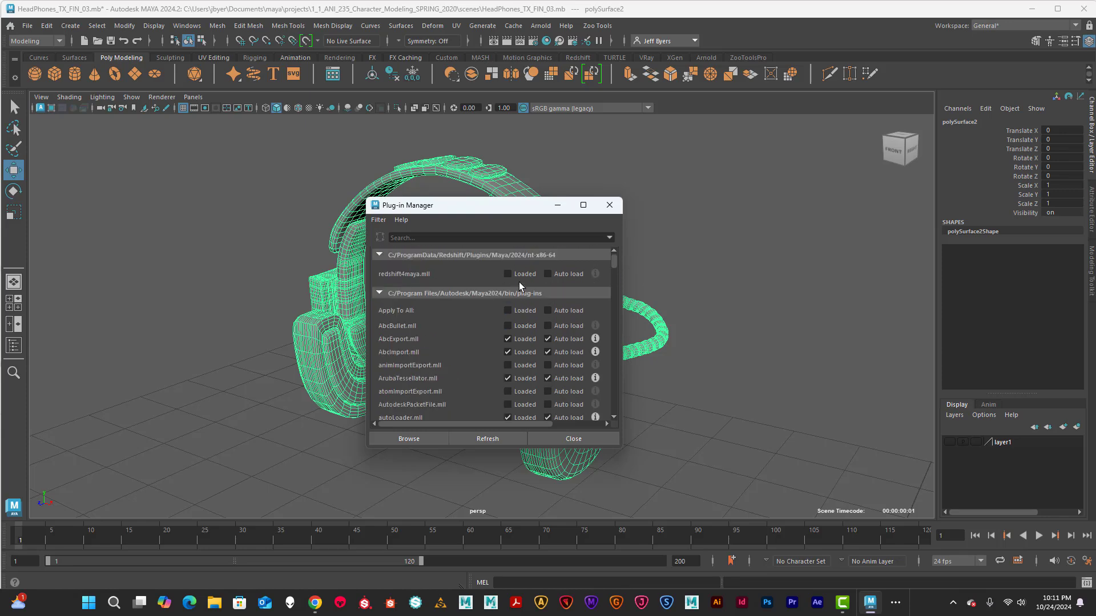
{"action": "scroll", "coordinate": [540, 324], "scroll_direction": "down", "scroll_amount": 10}
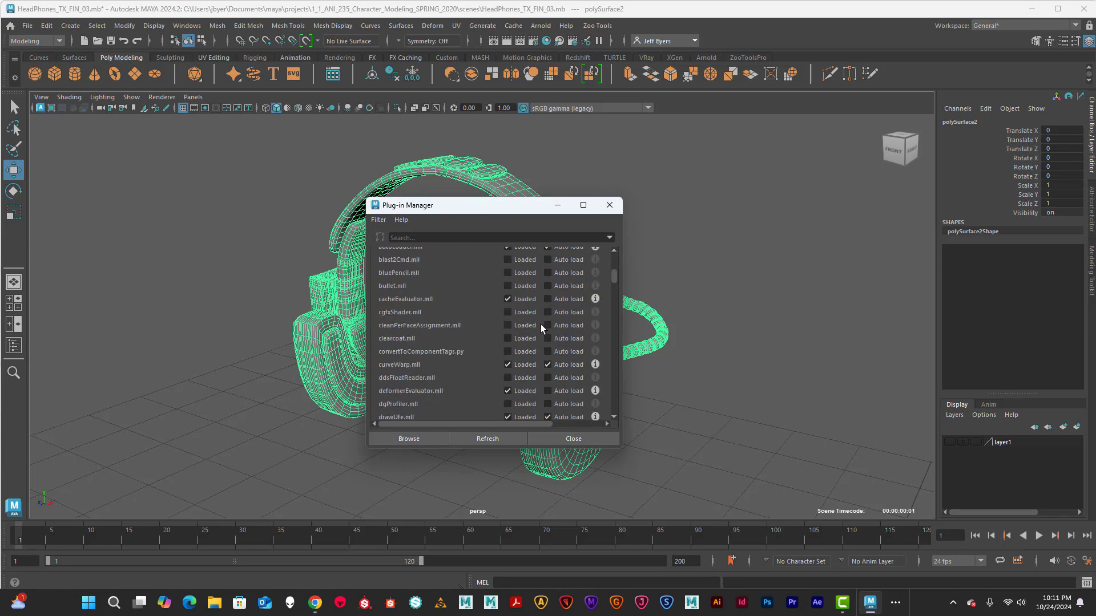
{"action": "scroll", "coordinate": [541, 323], "scroll_direction": "down", "scroll_amount": 8}
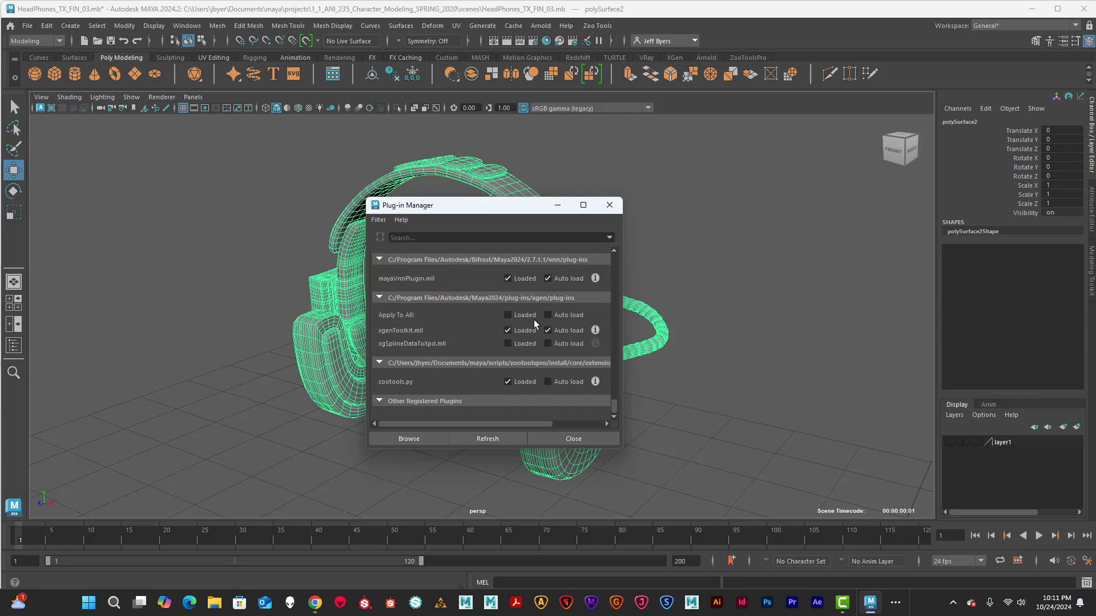
{"action": "scroll", "coordinate": [536, 326], "scroll_direction": "up", "scroll_amount": 8}
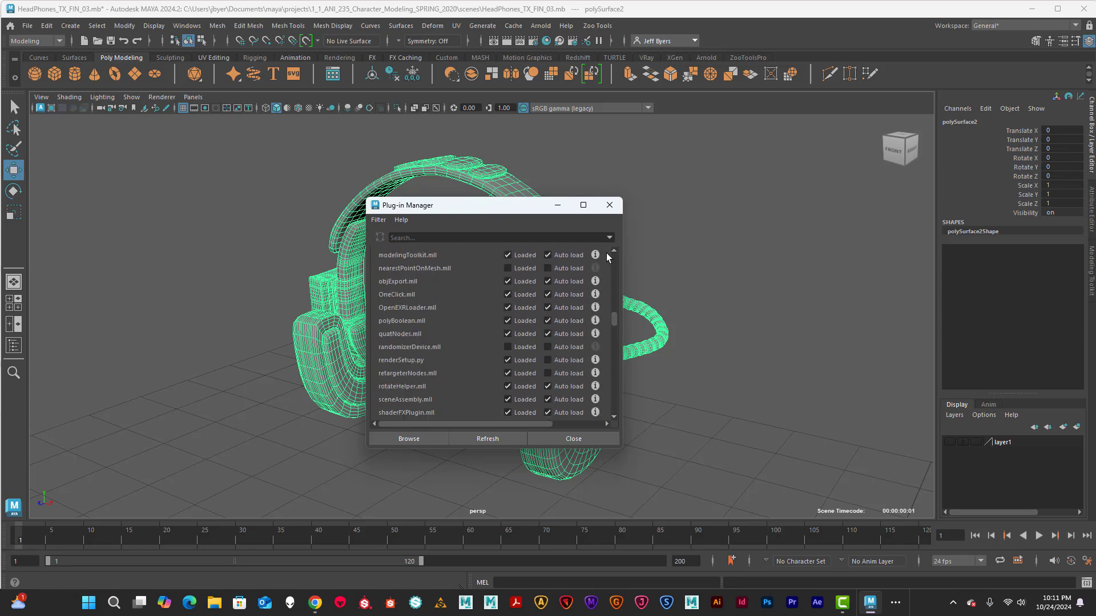
{"action": "left_click", "coordinate": [609, 206]}
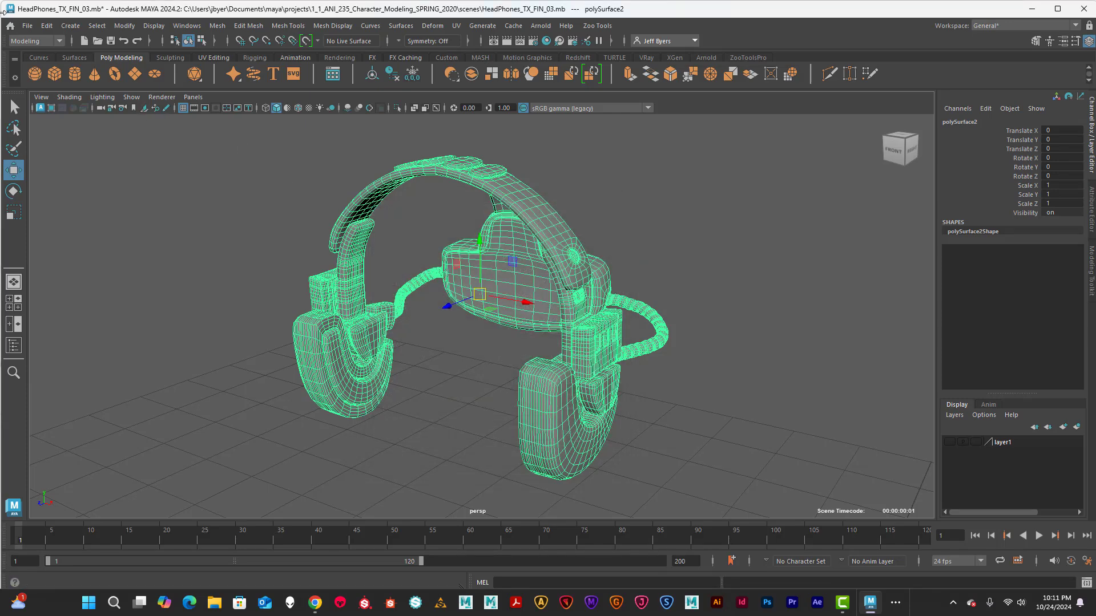
Set the file type to OBJexport for exporting the selected headphones and proceed to the export file dialog
{"action": "left_click", "coordinate": [25, 27]}
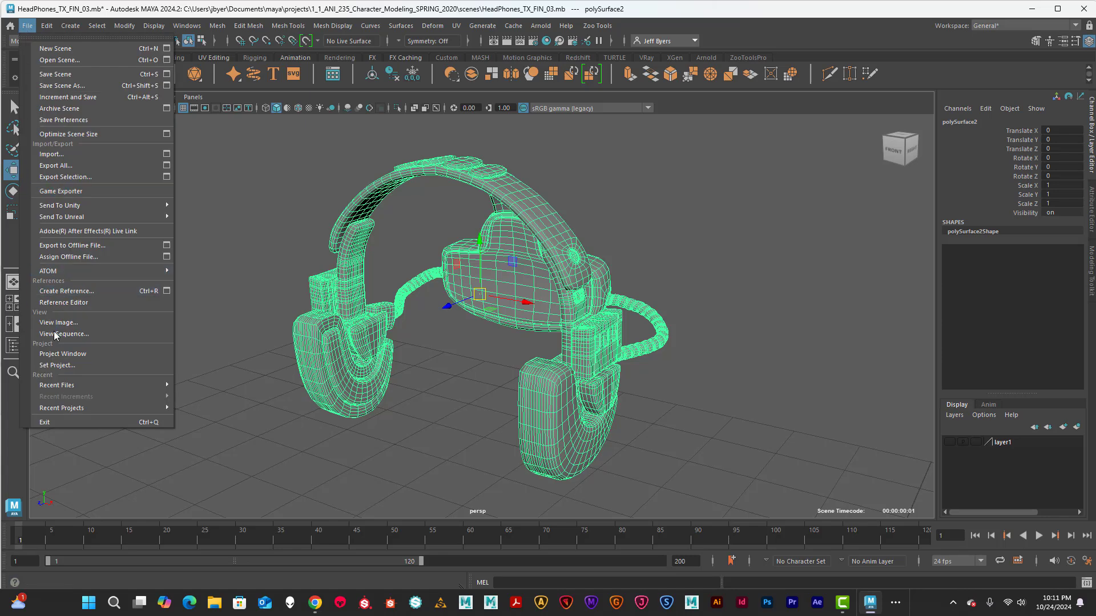
{"action": "left_click", "coordinate": [167, 178]}
{"action": "left_click", "coordinate": [509, 182]}
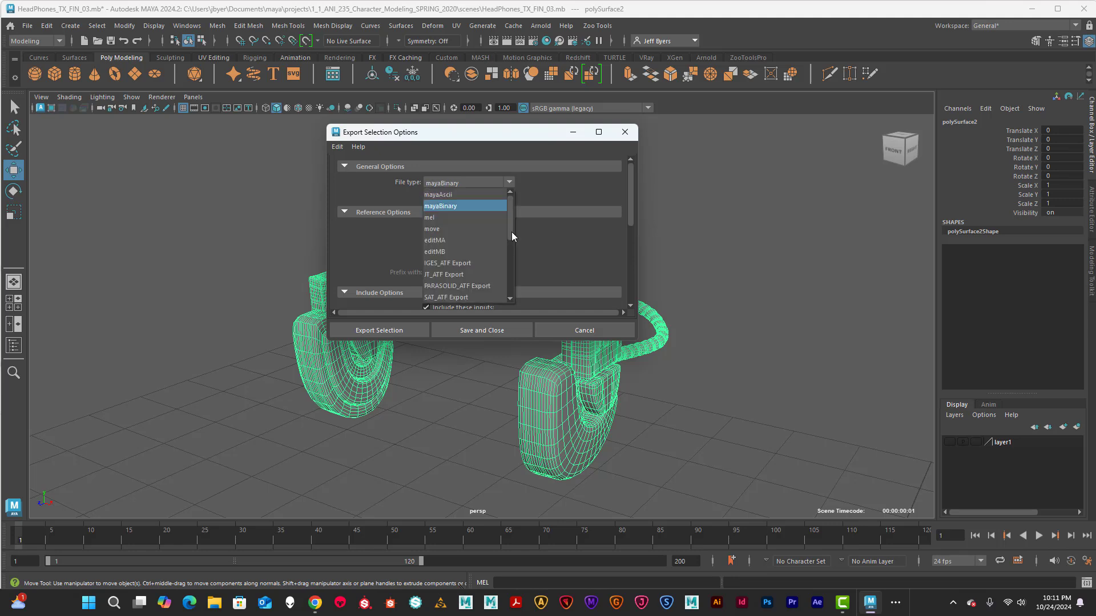
{"action": "scroll", "coordinate": [472, 274], "scroll_direction": "down", "scroll_amount": 3}
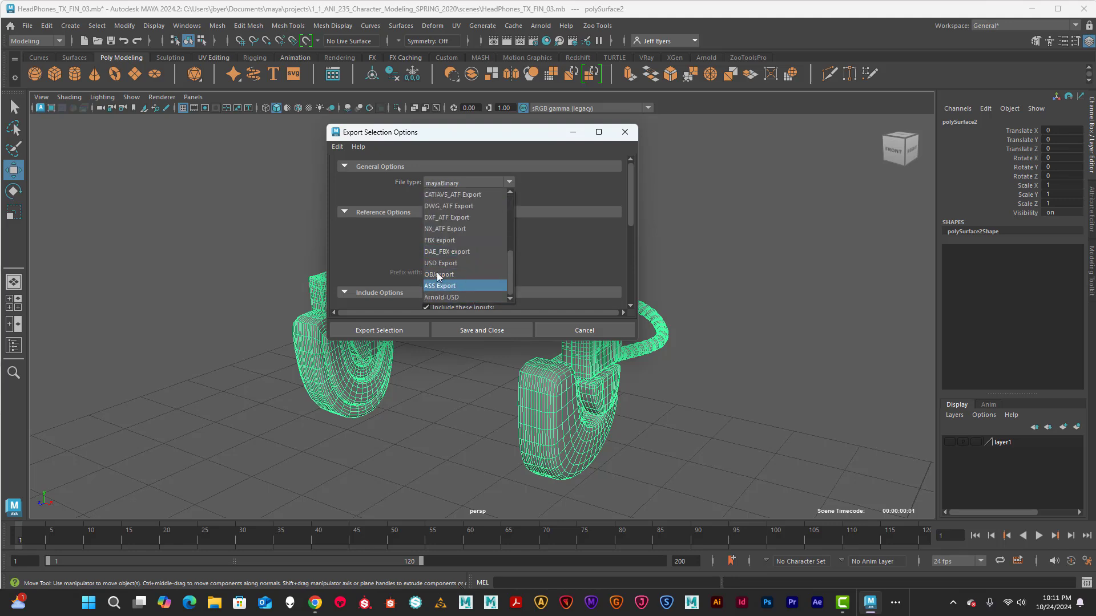
{"action": "left_click", "coordinate": [441, 276]}
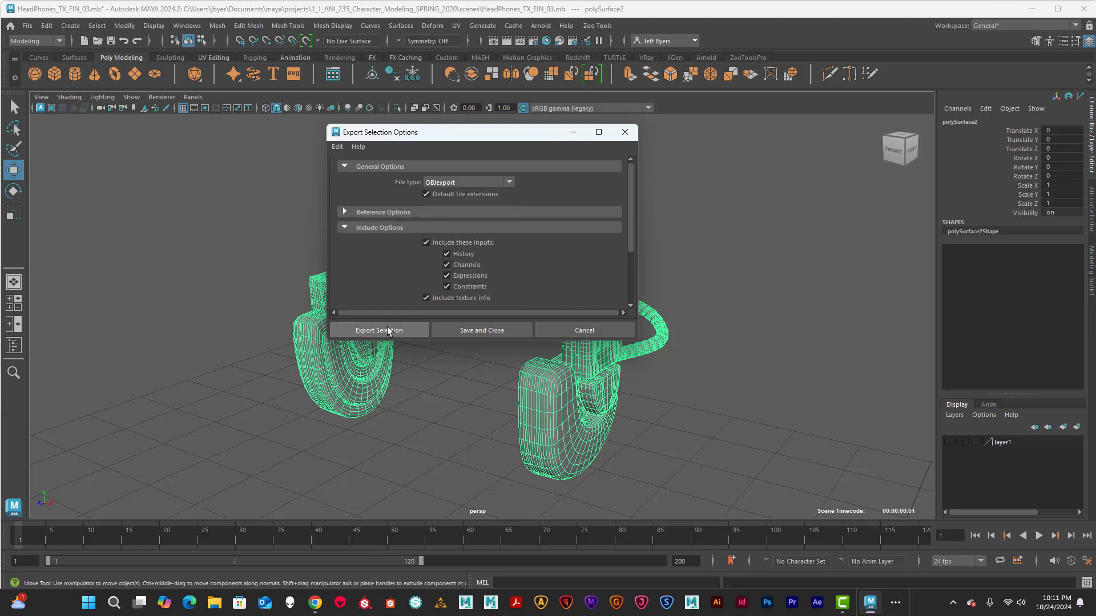
{"action": "left_click", "coordinate": [382, 331]}
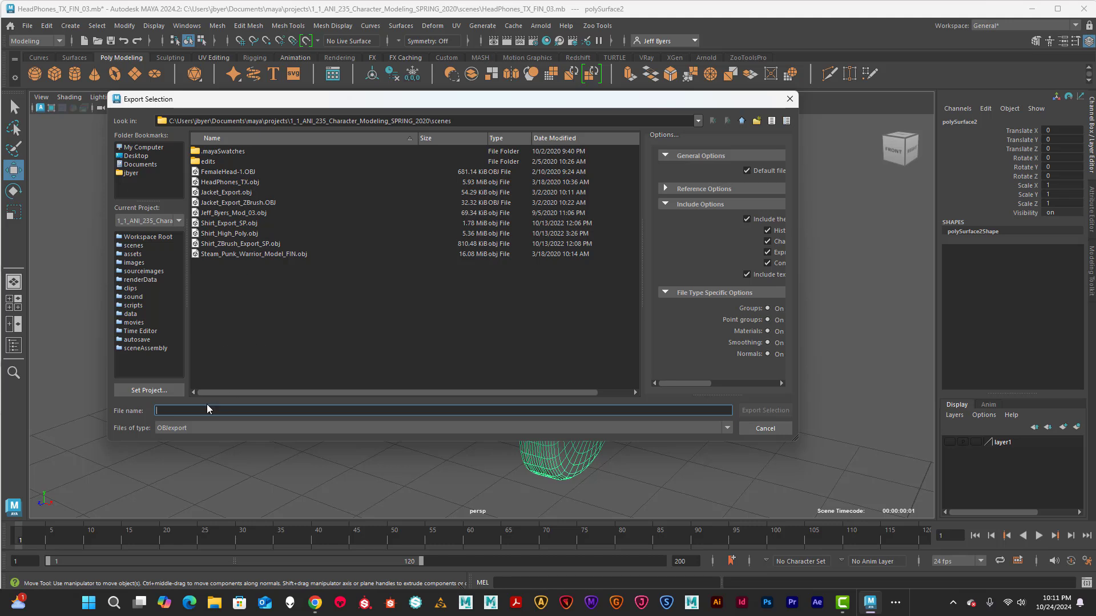
Name the export file Headphones_New_UV_TX and export the selected headphones as an OBJ into the scenes folder
{"action": "type", "text": "Headph"}
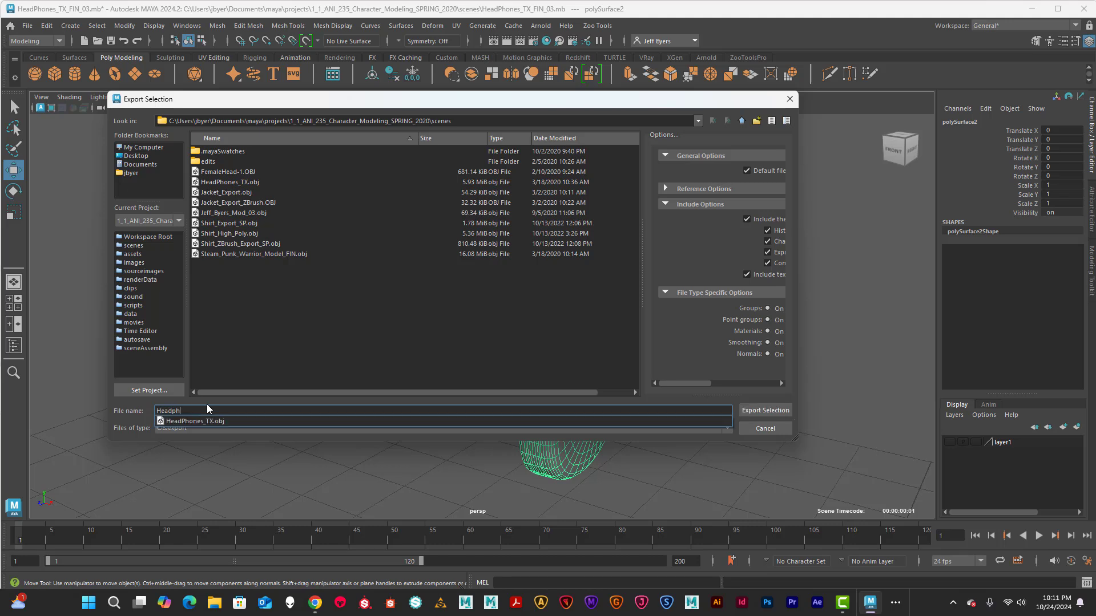
{"action": "type", "text": "ones_New"}
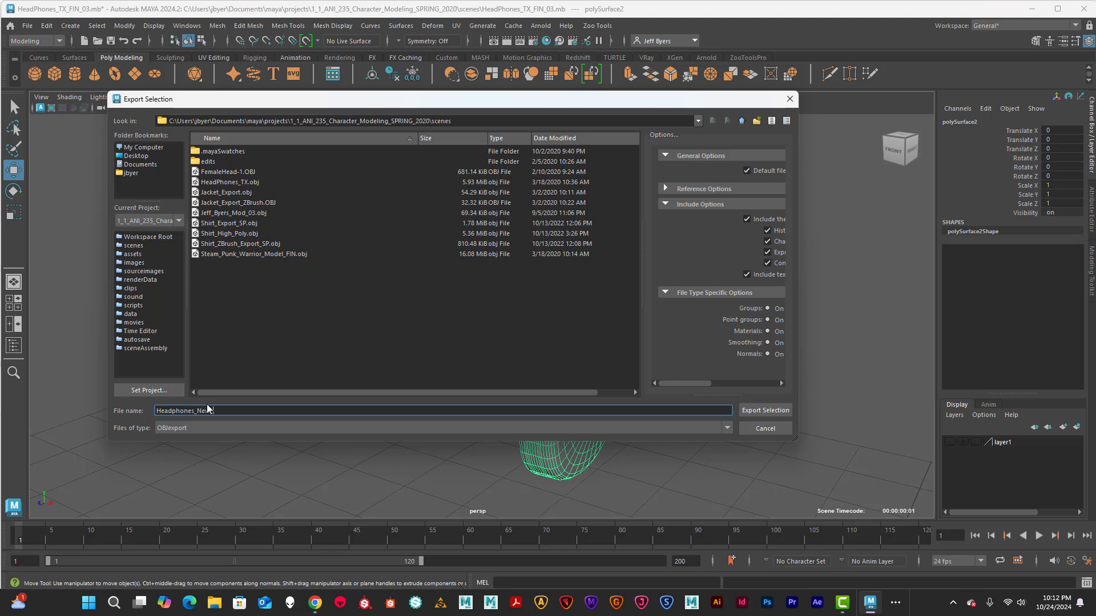
{"action": "type", "text": "_TX"}
{"action": "key", "text": "BackSpace"}
{"action": "key", "text": "BackSpace"}
{"action": "type", "text": "UV_TX"}
{"action": "left_click", "coordinate": [756, 409]}
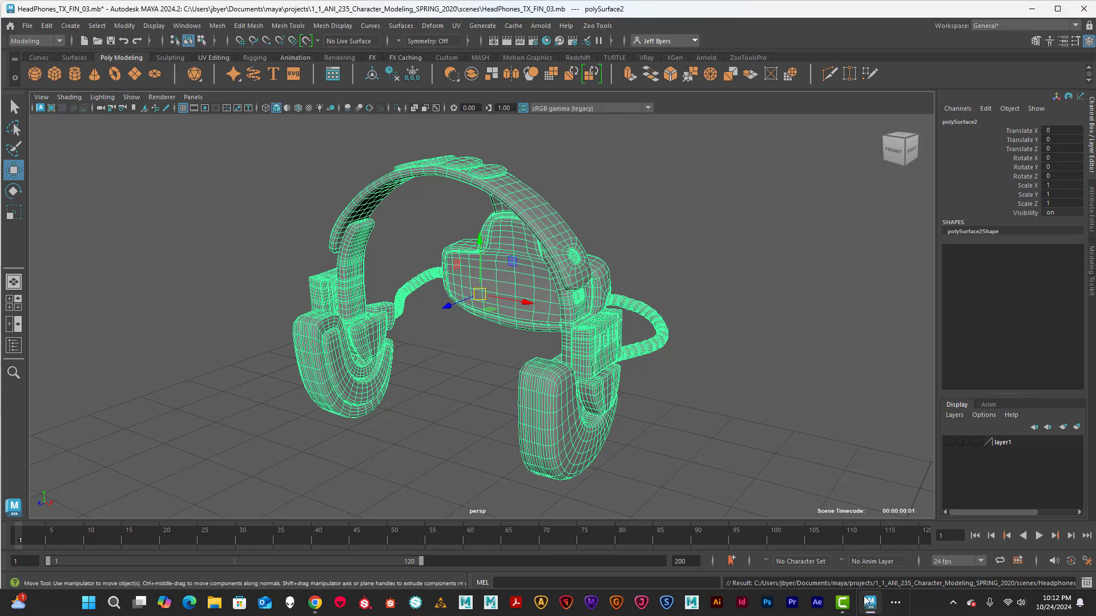
Switch to Adobe Substance 3D Painter and start a new project
{"action": "left_click", "coordinate": [894, 608]}
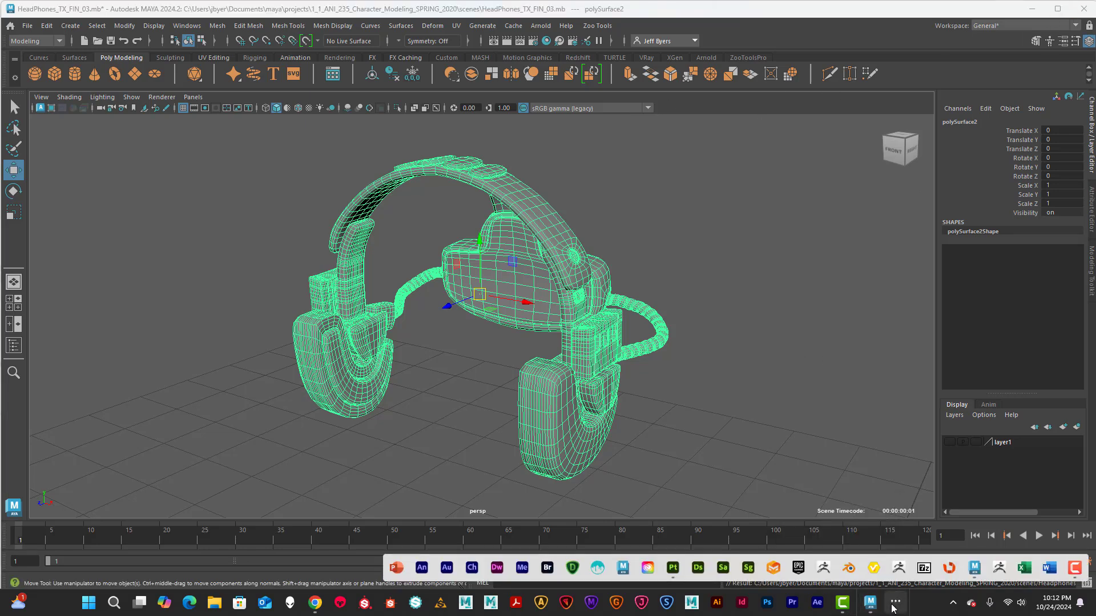
{"action": "left_click", "coordinate": [673, 580]}
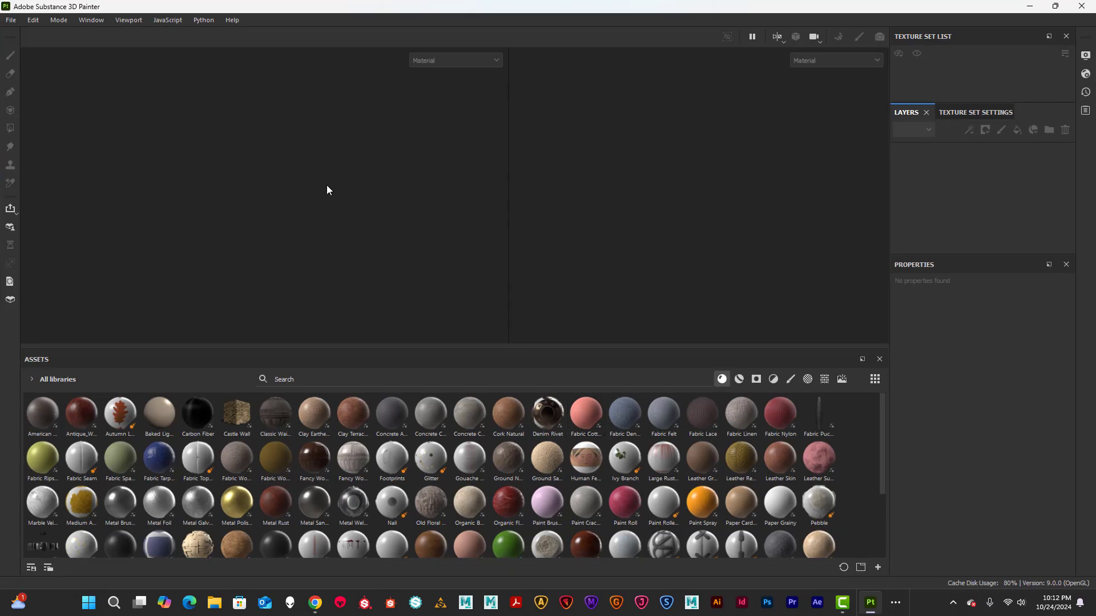
{"action": "left_click", "coordinate": [10, 20]}
{"action": "left_click", "coordinate": [17, 33]}
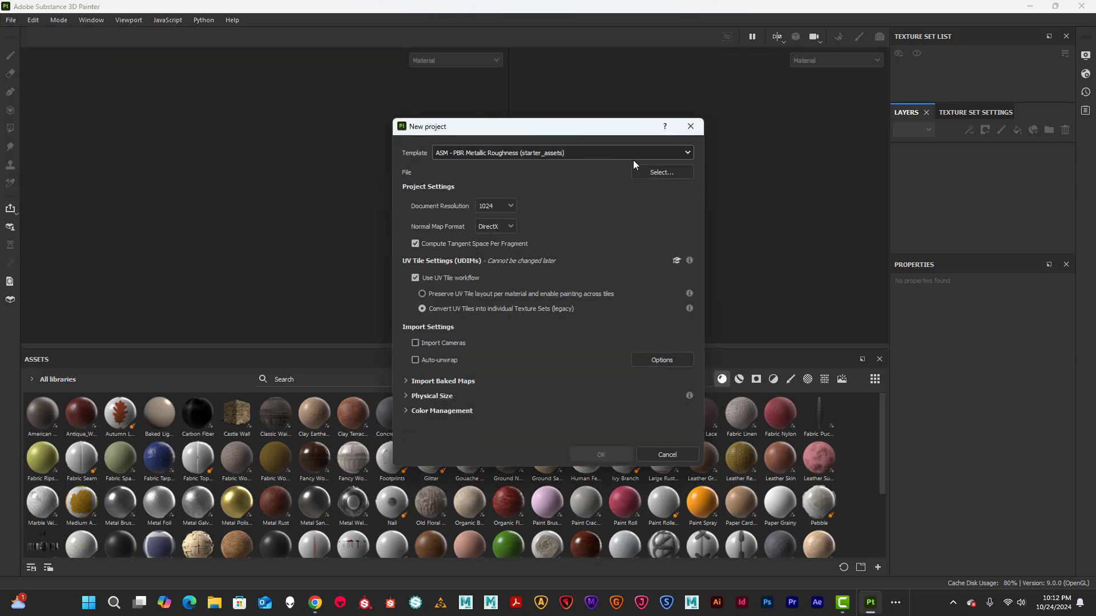
Choose the ASM - PBR Metallic Roughness (starter_assets) template and set the document resolution to 2048
{"action": "left_click", "coordinate": [688, 153]}
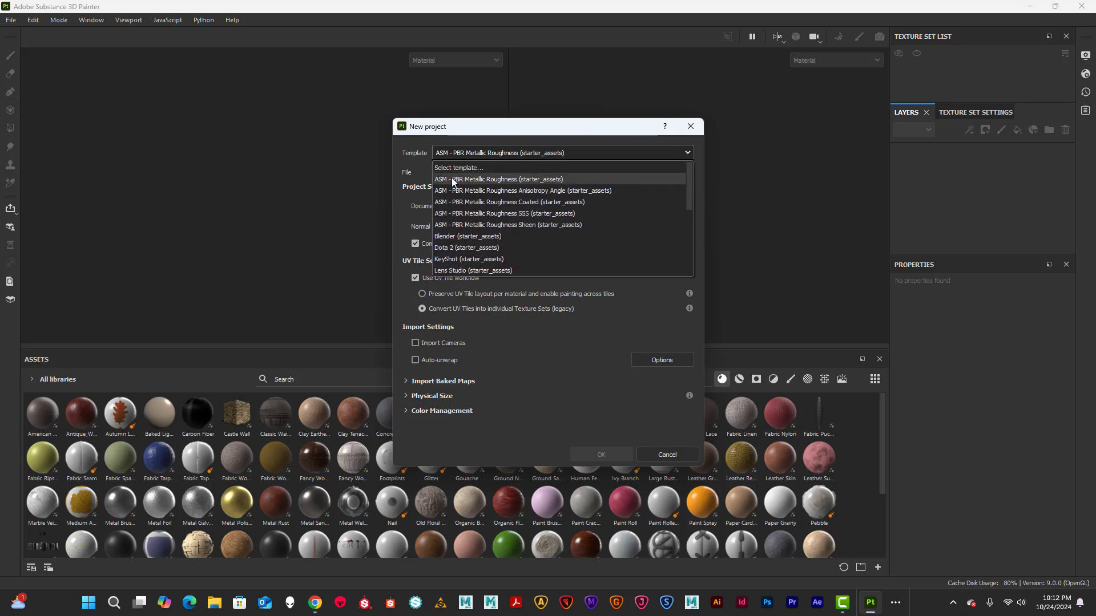
{"action": "left_click", "coordinate": [505, 180]}
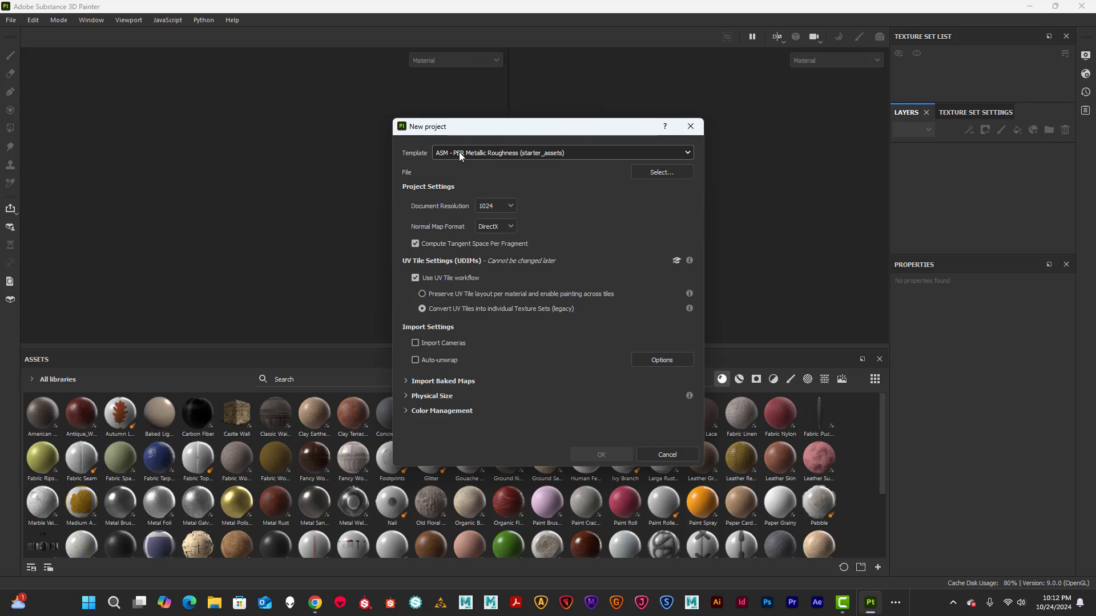
{"action": "left_click", "coordinate": [507, 209]}
{"action": "left_click", "coordinate": [493, 268]}
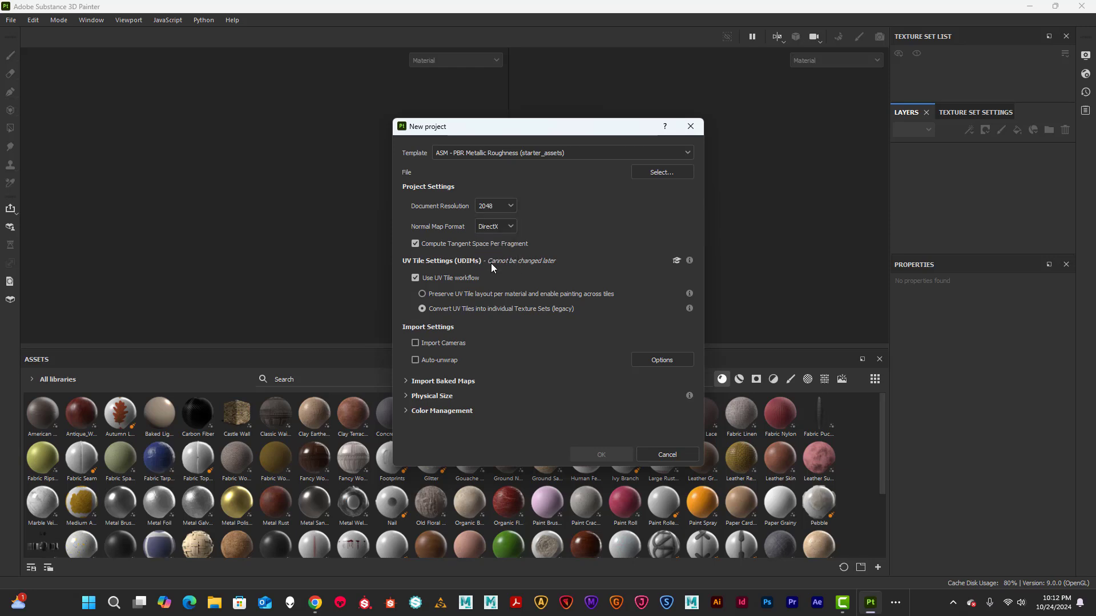
Start selecting the project's mesh file and browse to the maya projects folder in Documents
{"action": "left_click", "coordinate": [663, 173]}
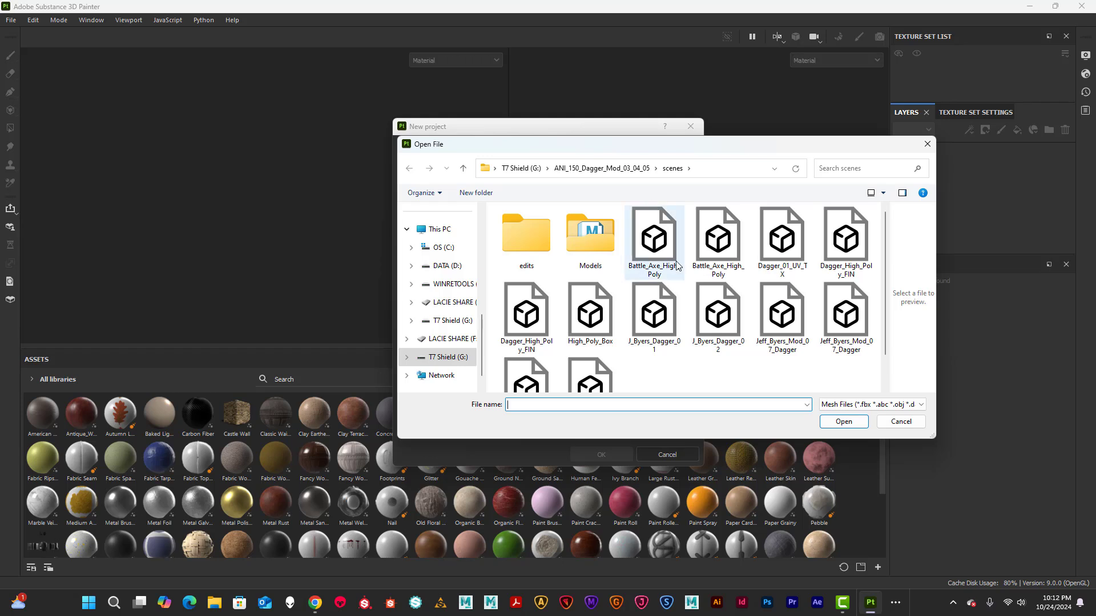
{"action": "left_click", "coordinate": [463, 167]}
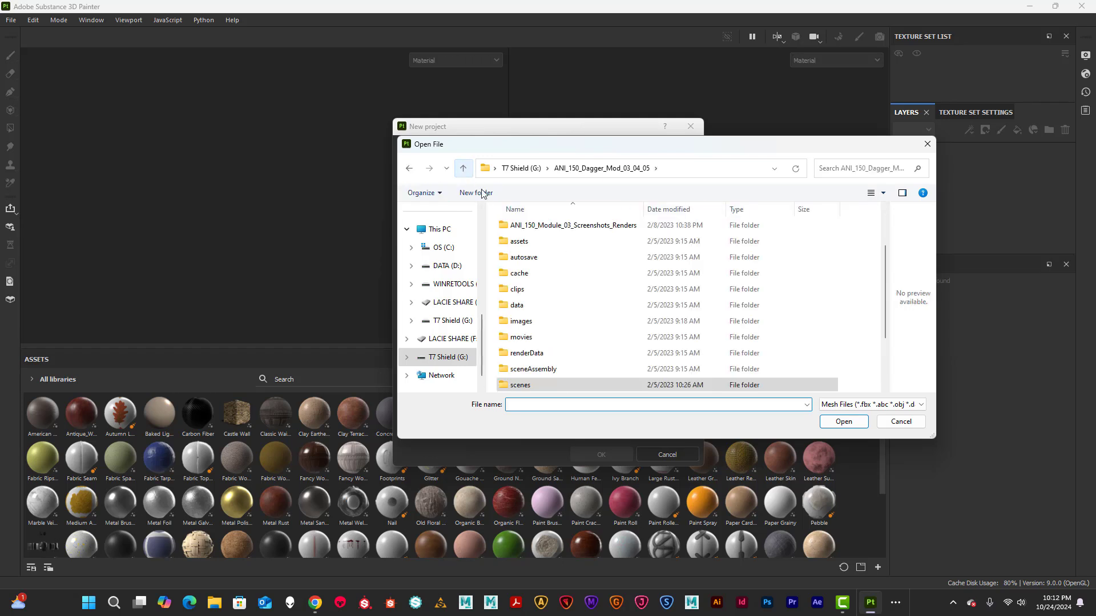
{"action": "scroll", "coordinate": [599, 254], "scroll_direction": "down", "scroll_amount": 2}
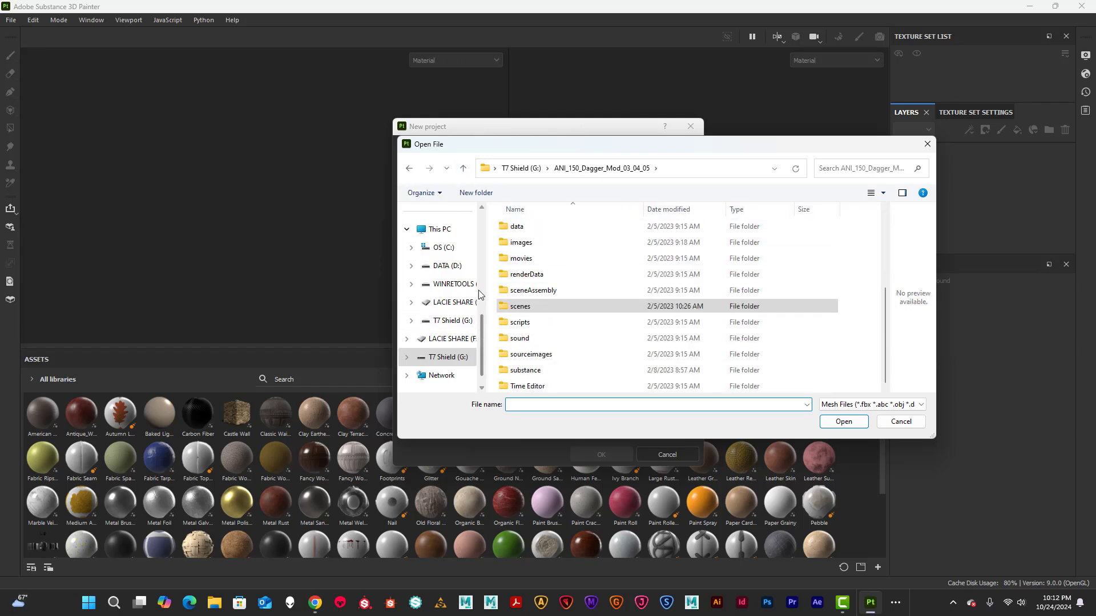
{"action": "scroll", "coordinate": [448, 251], "scroll_direction": "up", "scroll_amount": 5}
{"action": "left_click", "coordinate": [445, 266]}
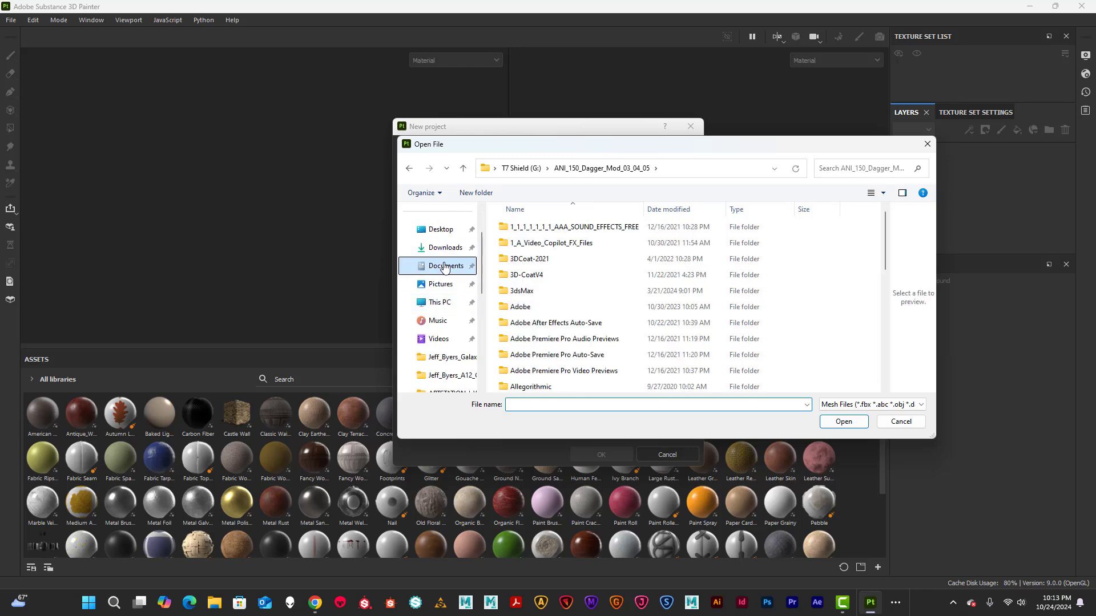
{"action": "scroll", "coordinate": [548, 285], "scroll_direction": "down", "scroll_amount": 5}
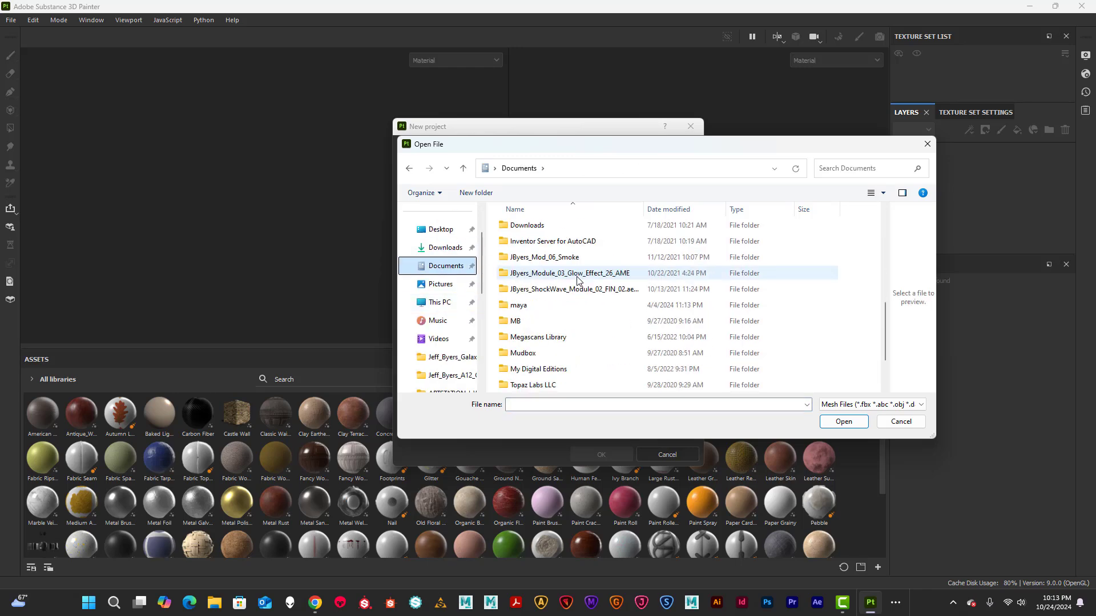
{"action": "double_click", "coordinate": [518, 307]}
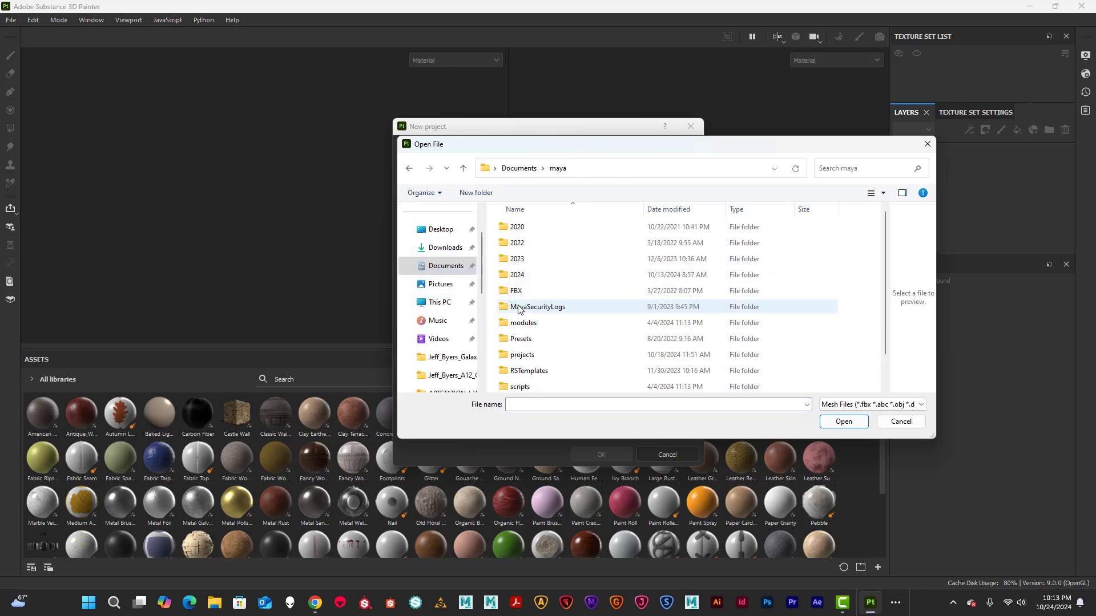
{"action": "double_click", "coordinate": [528, 355]}
Open the scenes folder inside the 1_1_ANI_235_Character_Modeling_SPRING_2020 project
{"action": "scroll", "coordinate": [638, 301], "scroll_direction": "down", "scroll_amount": 3}
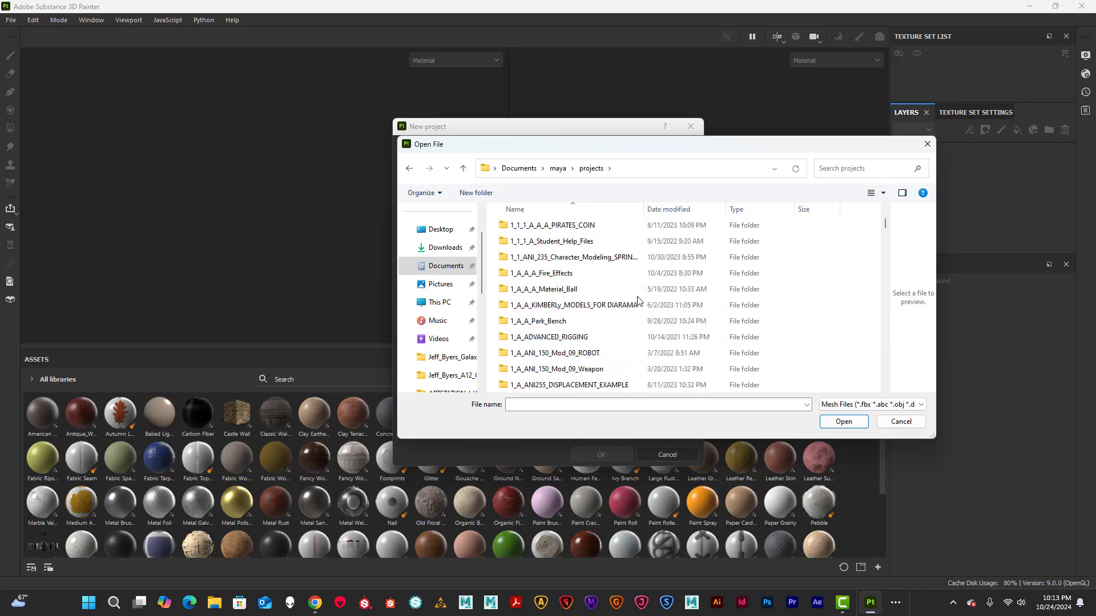
{"action": "scroll", "coordinate": [638, 301], "scroll_direction": "up", "scroll_amount": 1}
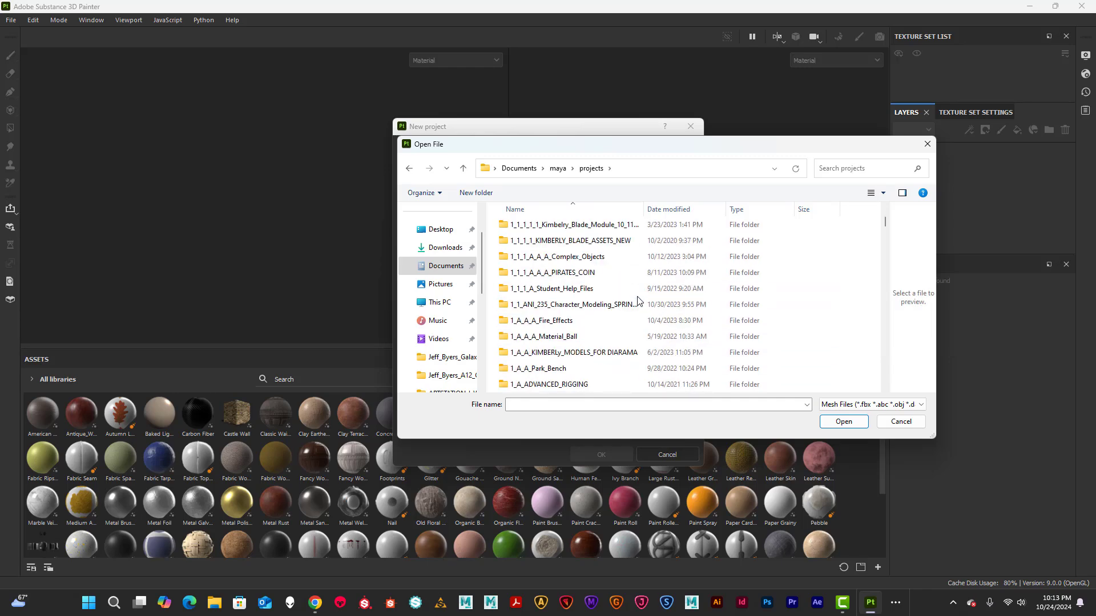
{"action": "left_click", "coordinate": [576, 308]}
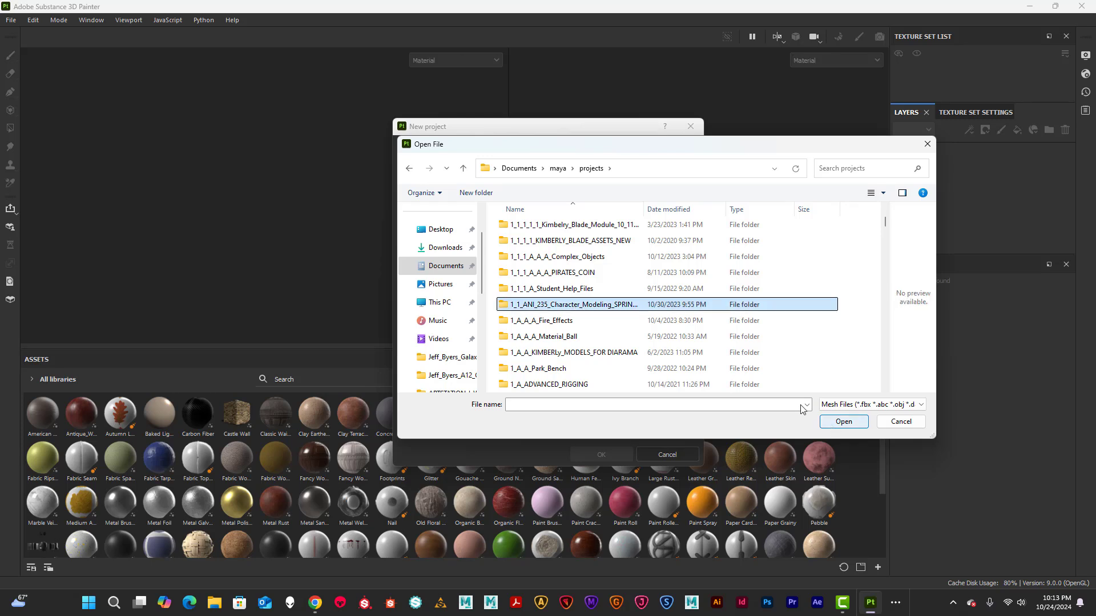
{"action": "left_click", "coordinate": [558, 308]}
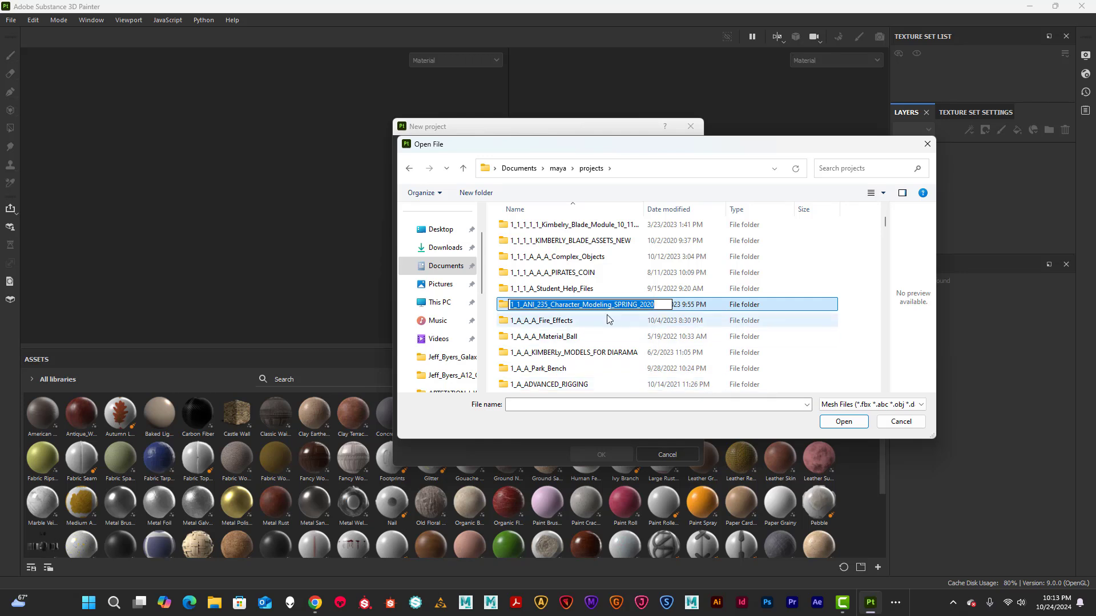
{"action": "left_click", "coordinate": [842, 422]}
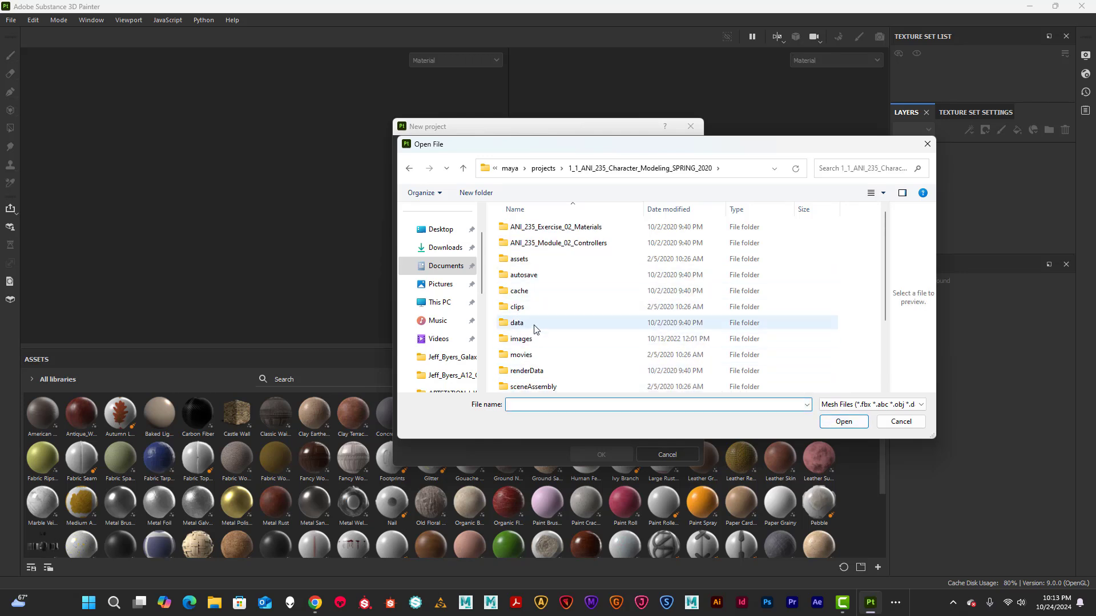
{"action": "scroll", "coordinate": [537, 322], "scroll_direction": "down", "scroll_amount": 2}
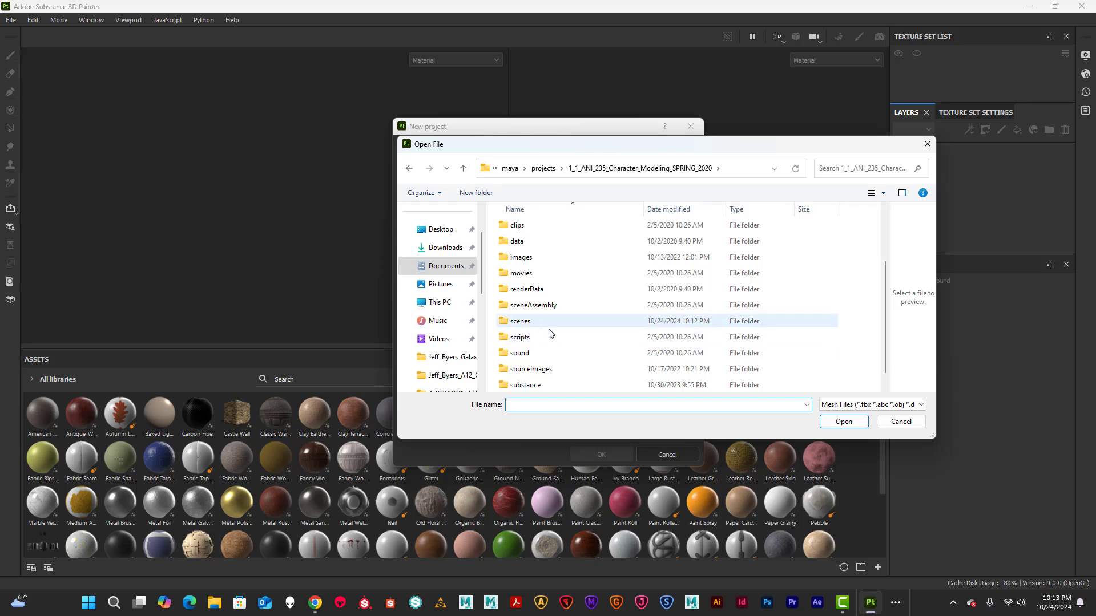
{"action": "scroll", "coordinate": [547, 336], "scroll_direction": "down", "scroll_amount": 1}
{"action": "double_click", "coordinate": [521, 307]}
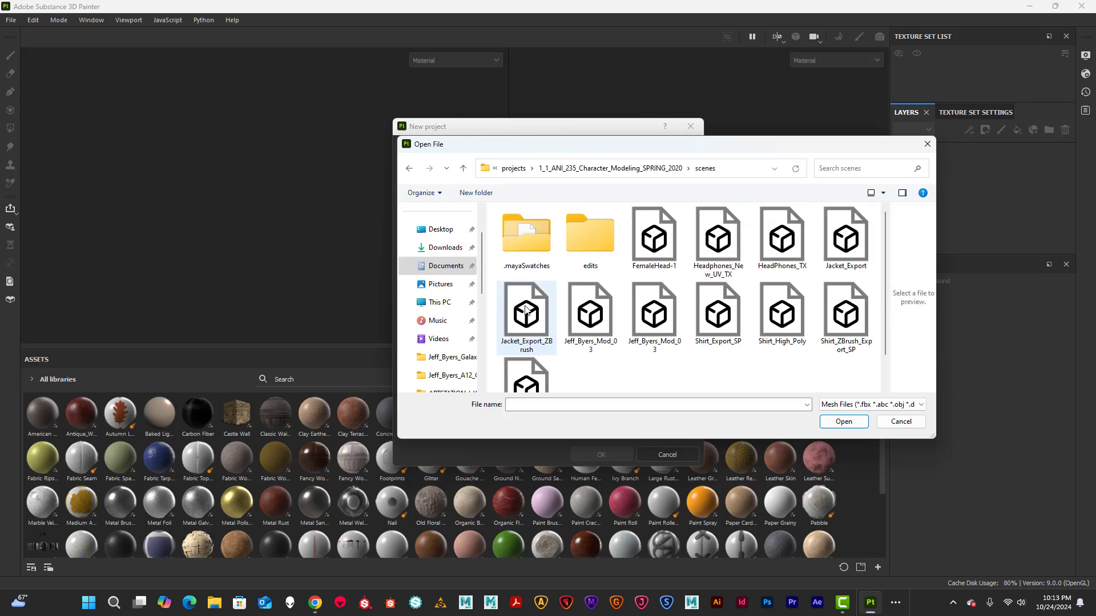
Load Headphones_New_UV_TX as the mesh for the new project
{"action": "scroll", "coordinate": [679, 321], "scroll_direction": "down", "scroll_amount": 1}
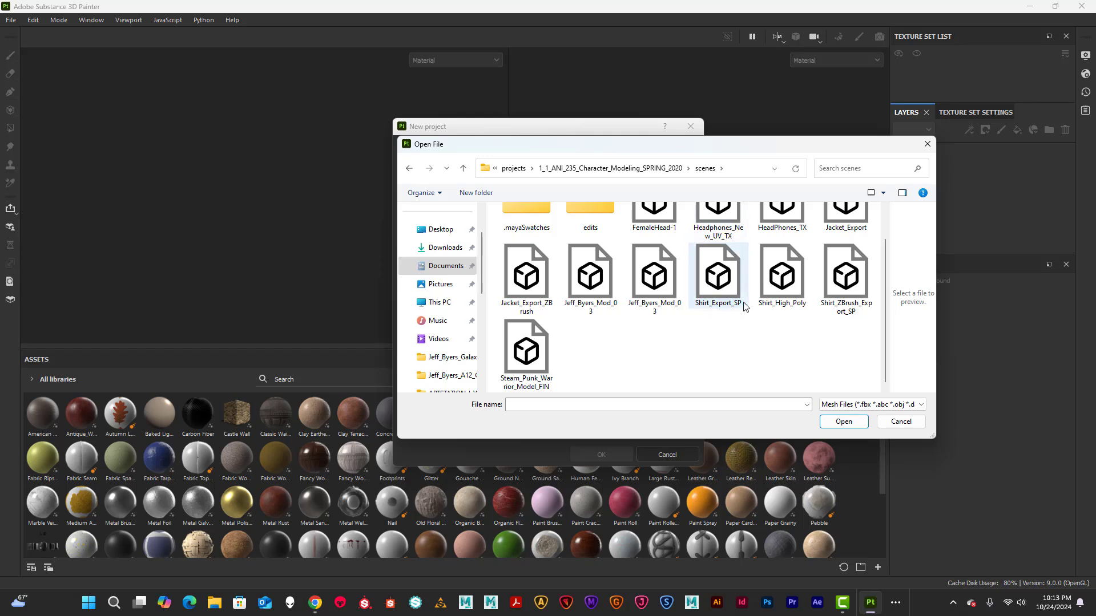
{"action": "left_click", "coordinate": [723, 223]}
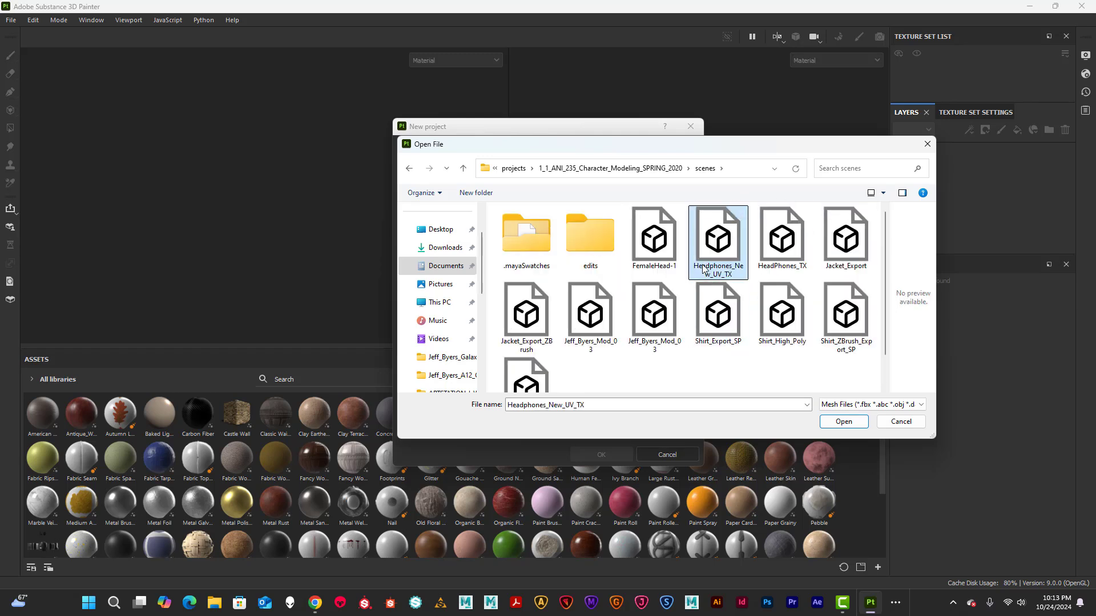
{"action": "left_click", "coordinate": [845, 425]}
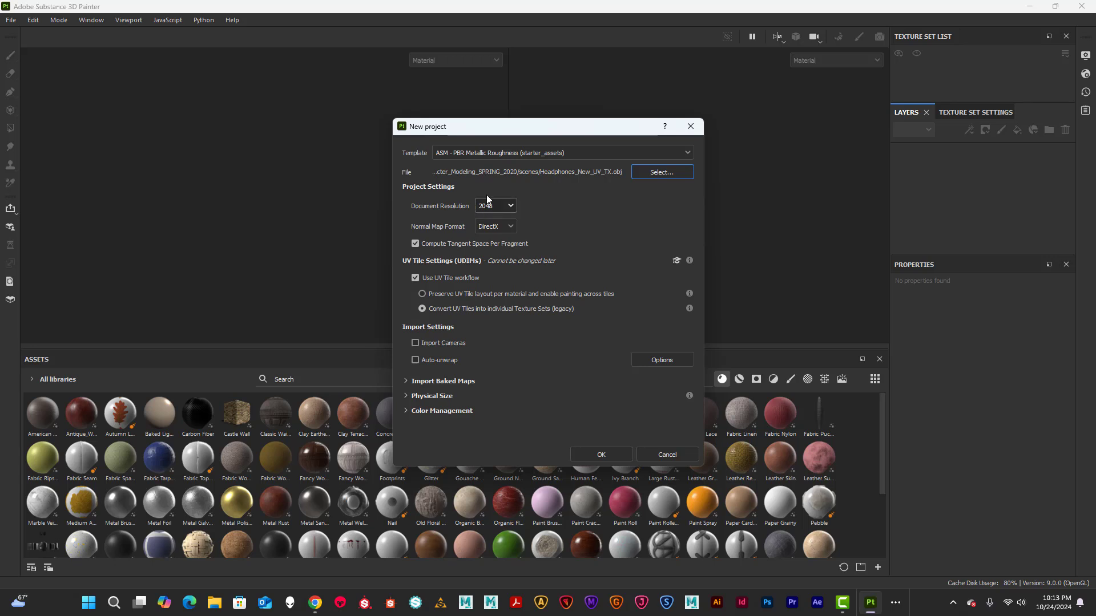
Create the project with the UV Tile workflow enabled and UV tiles converted into individual texture sets (legacy)
{"action": "left_click", "coordinate": [420, 276]}
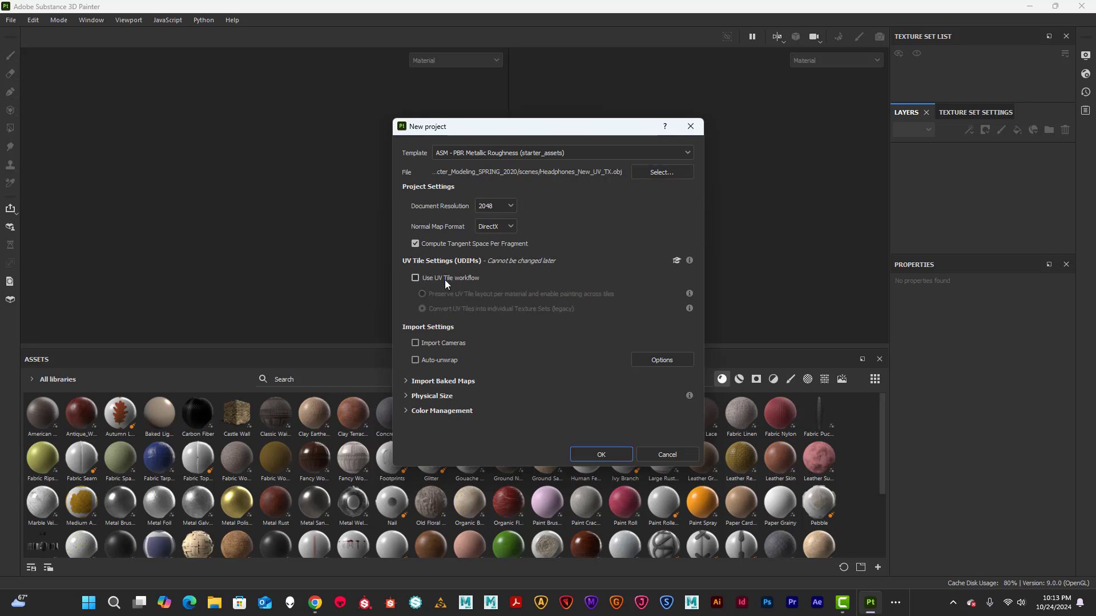
{"action": "left_click", "coordinate": [415, 278]}
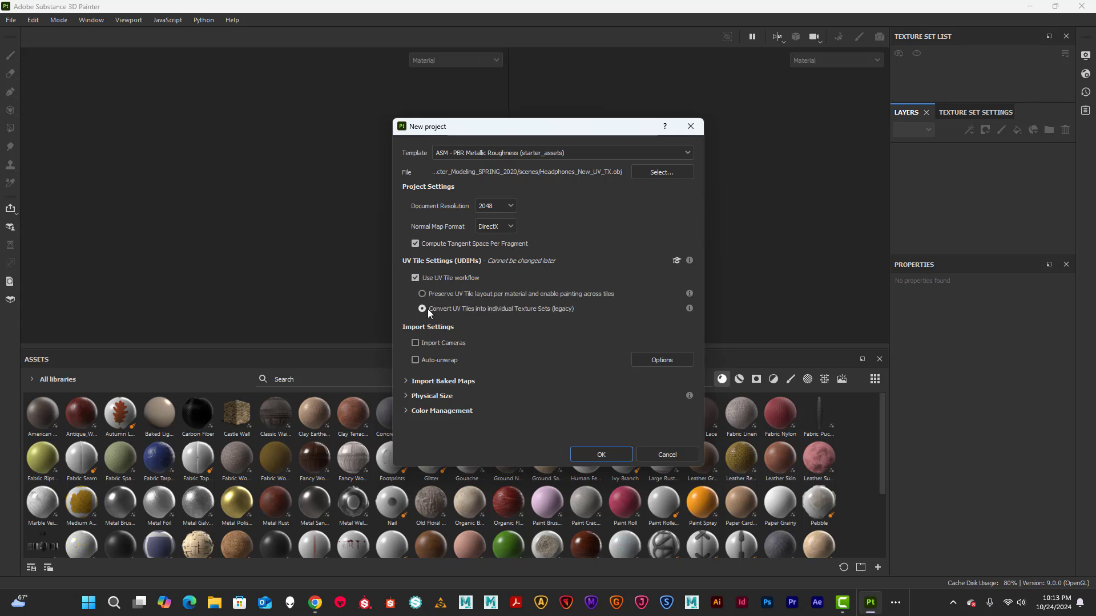
{"action": "left_click", "coordinate": [421, 294]}
{"action": "left_click", "coordinate": [614, 453]}
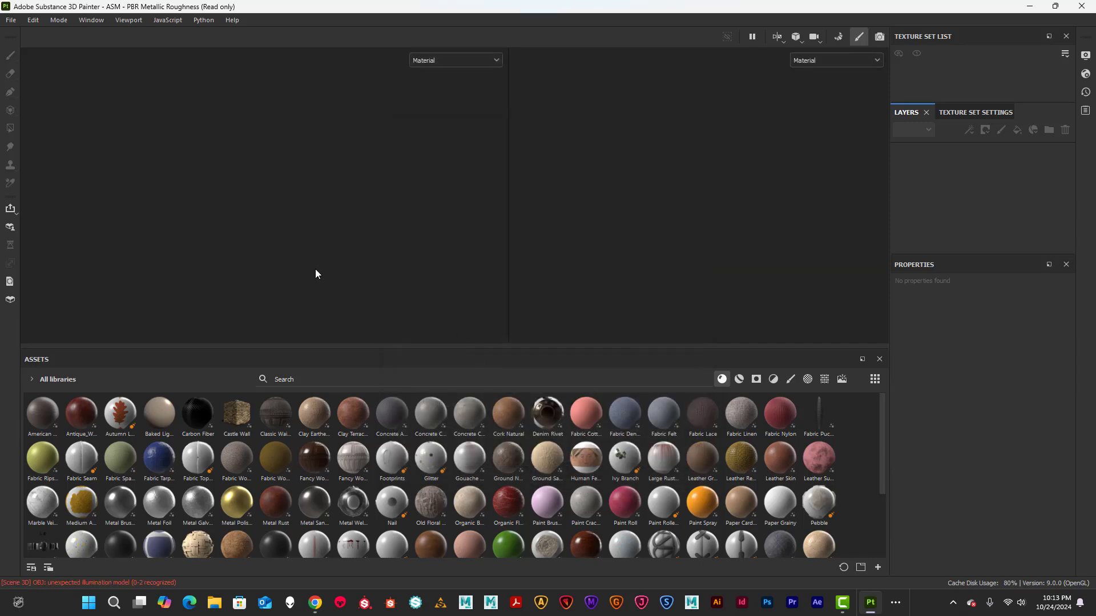
Extend the texture set list until all UV-tile sets from 1001 to 1014 fit in it
{"action": "left_click_drag", "start_coordinate": [406, 230], "coordinate": [332, 173], "text": "alt"}
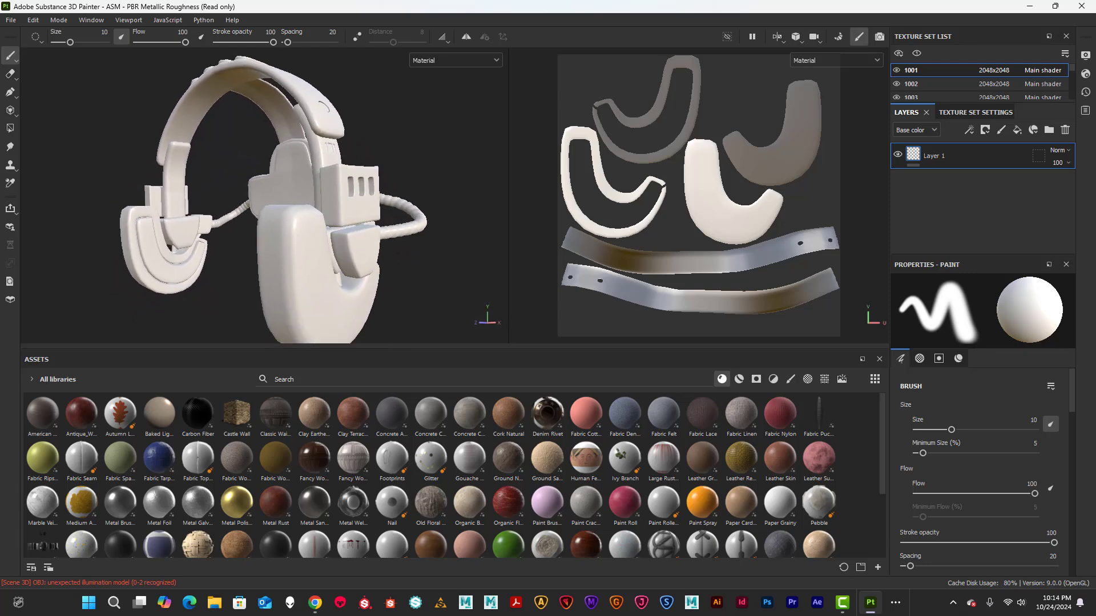
{"action": "scroll", "coordinate": [336, 196], "scroll_direction": "down", "scroll_amount": 2}
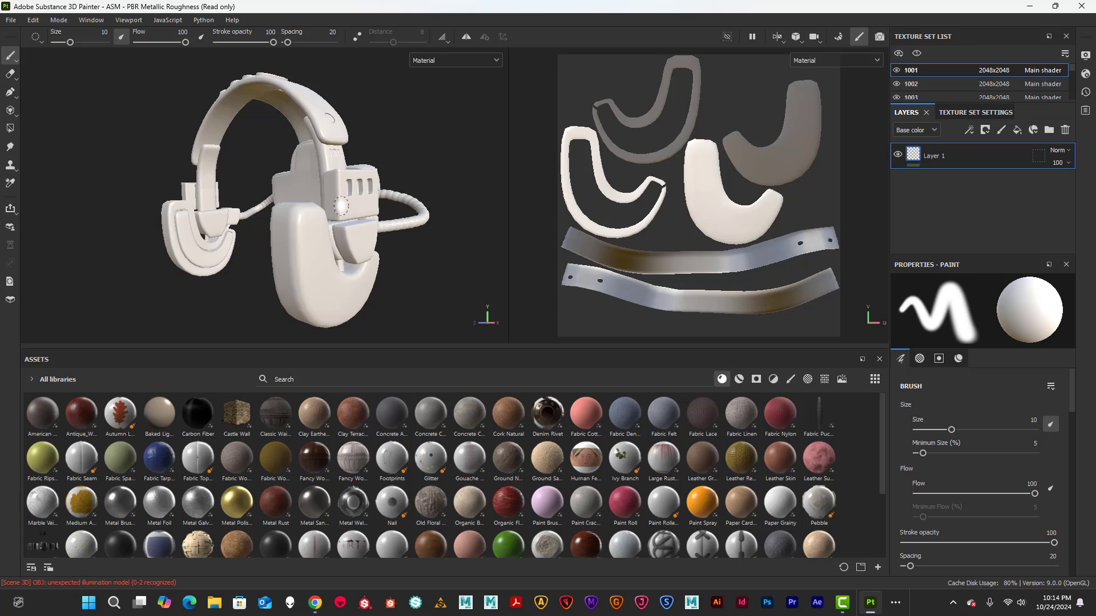
{"action": "mouse_move", "coordinate": [340, 206]}
{"action": "right_mouse_down", "text": "shift"}
{"action": "mouse_move", "coordinate": [276, 197]}
{"action": "mouse_move", "coordinate": [343, 201]}
{"action": "right_mouse_up", "text": "shift"}
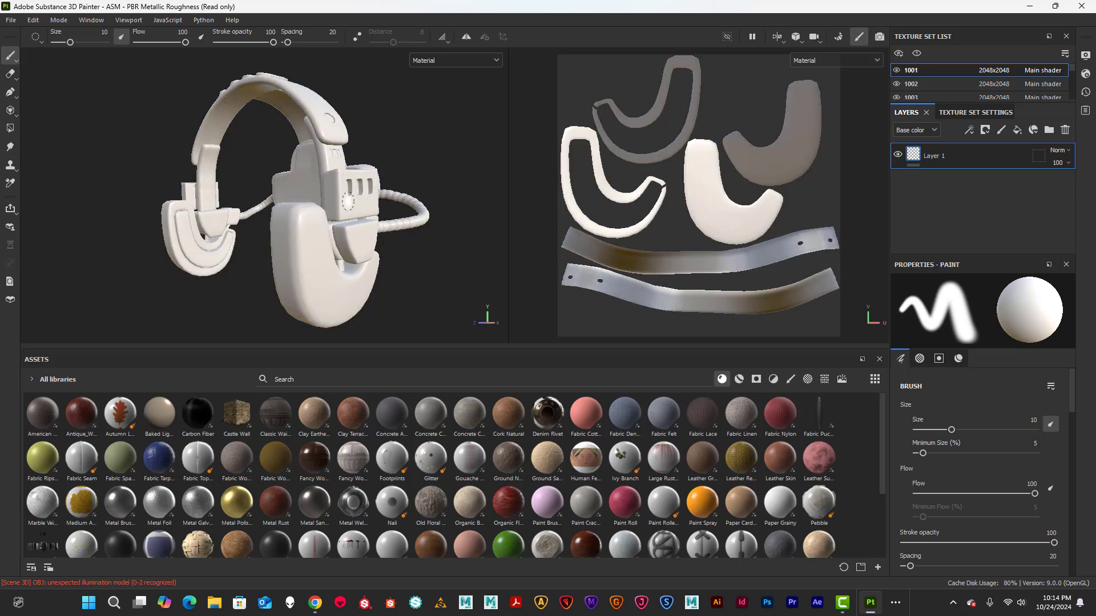
{"action": "left_click_drag", "start_coordinate": [348, 201], "coordinate": [327, 213], "text": "alt"}
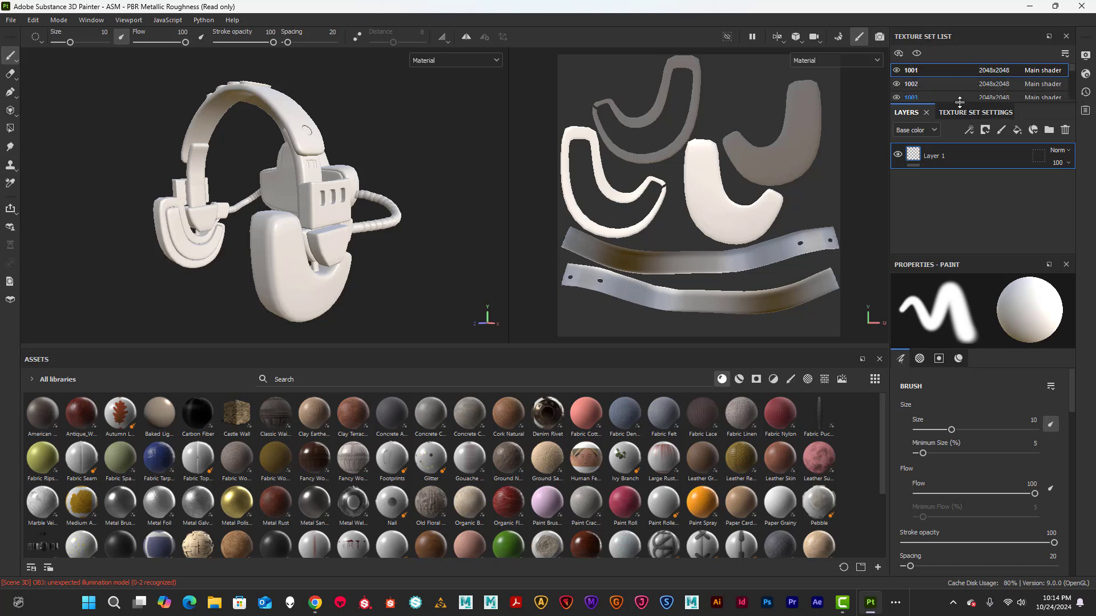
{"action": "left_click_drag", "start_coordinate": [961, 101], "coordinate": [959, 294]}
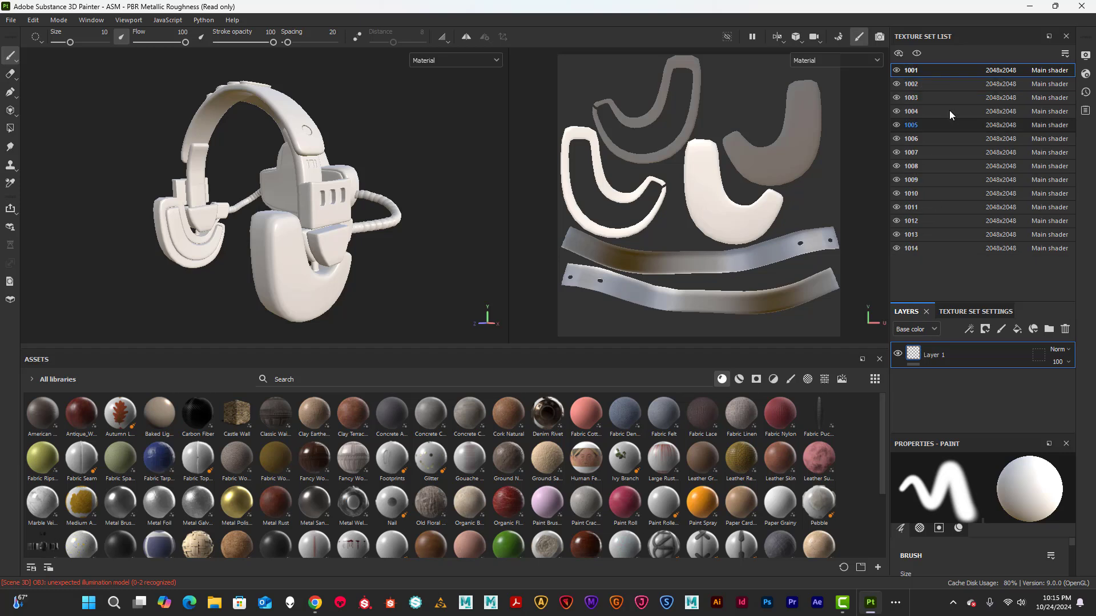
Inspect the UV layouts of texture sets 1002 and 1003, toggling the visibility of 1003 to identify its part on the headphones
{"action": "left_click", "coordinate": [912, 84]}
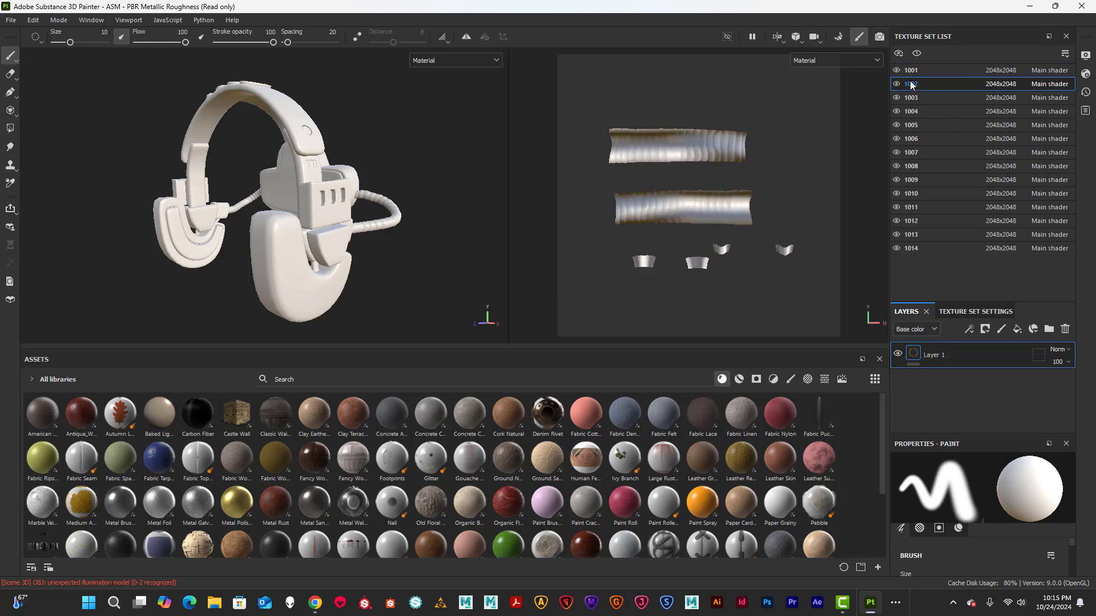
{"action": "left_click", "coordinate": [911, 97]}
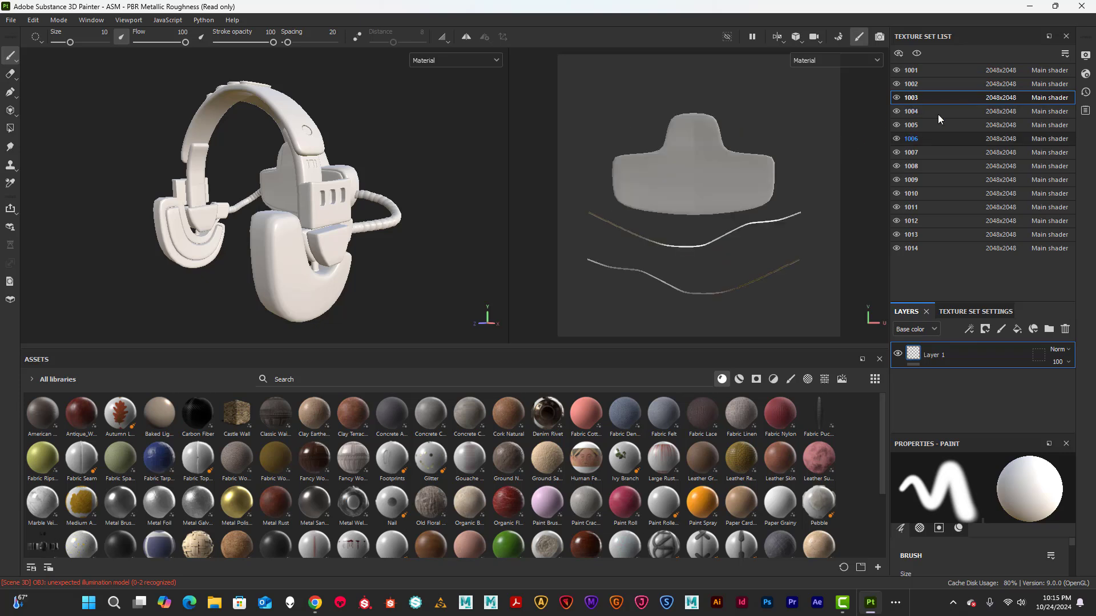
{"action": "left_click", "coordinate": [896, 98]}
{"action": "left_click", "coordinate": [896, 98]}
{"action": "left_click", "coordinate": [896, 98]}
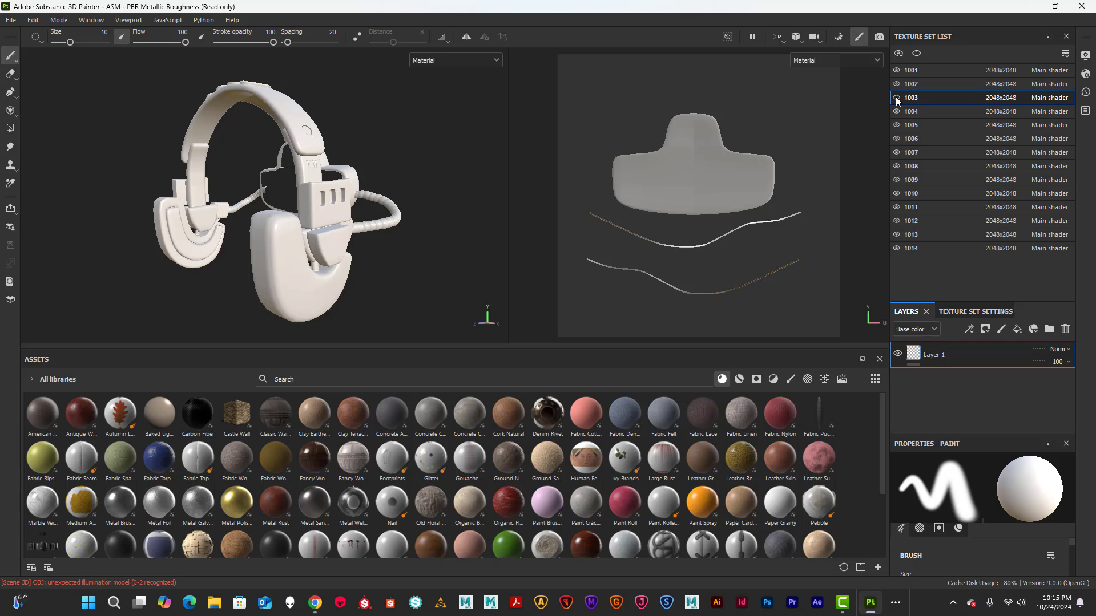
{"action": "left_click_drag", "start_coordinate": [295, 148], "coordinate": [390, 151], "text": "alt"}
{"action": "left_click", "coordinate": [897, 97]}
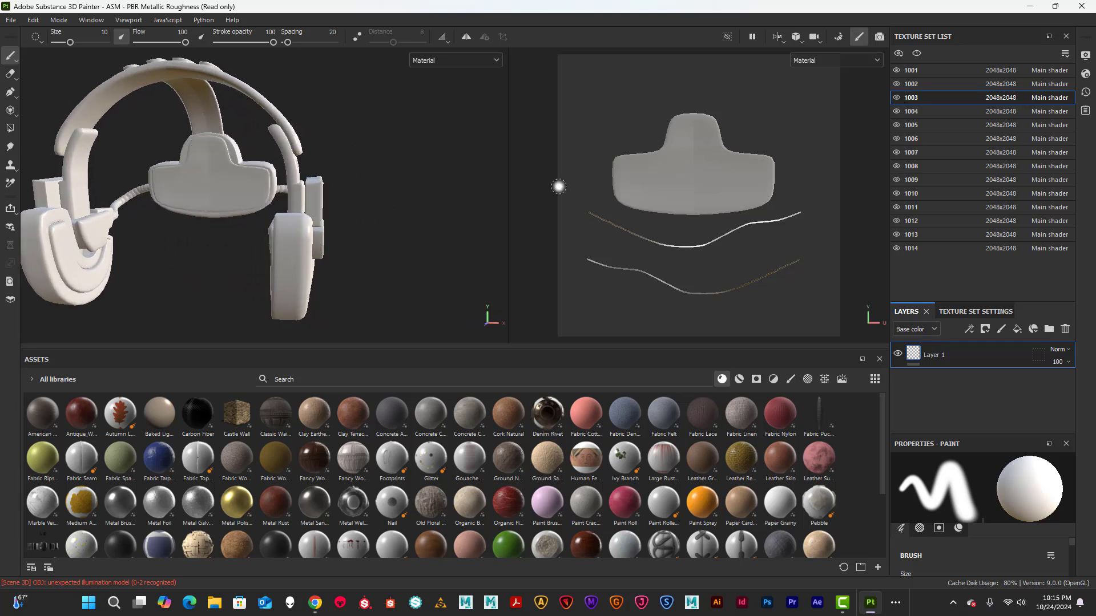
{"action": "left_click_drag", "start_coordinate": [368, 218], "coordinate": [355, 206], "text": "alt"}
{"action": "scroll", "coordinate": [439, 396], "scroll_direction": "down", "scroll_amount": 3}
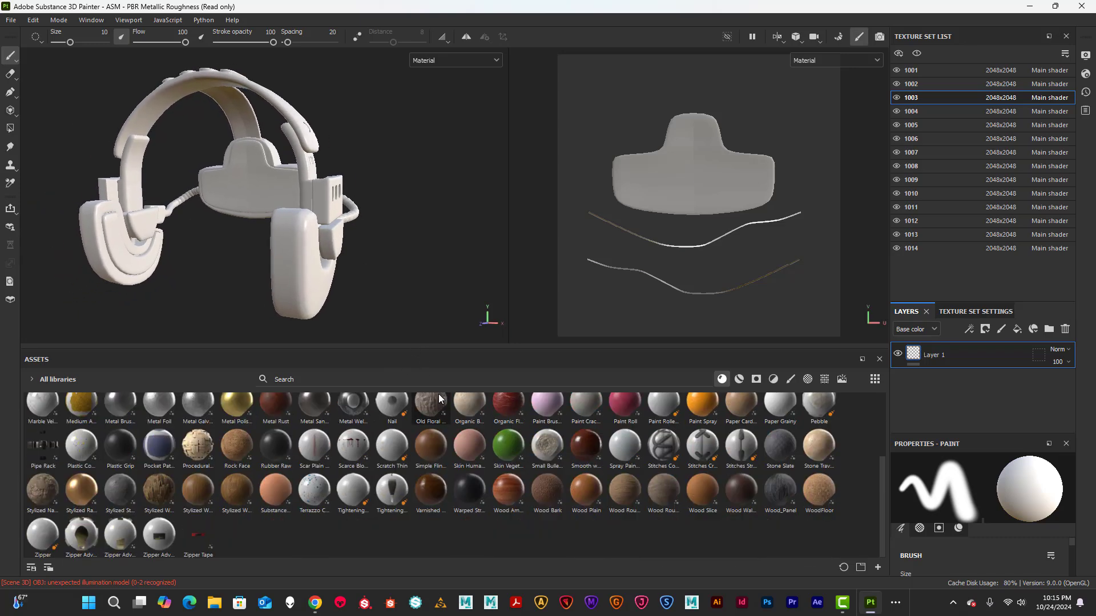
{"action": "left_click_drag", "start_coordinate": [378, 242], "coordinate": [459, 236], "text": "alt"}
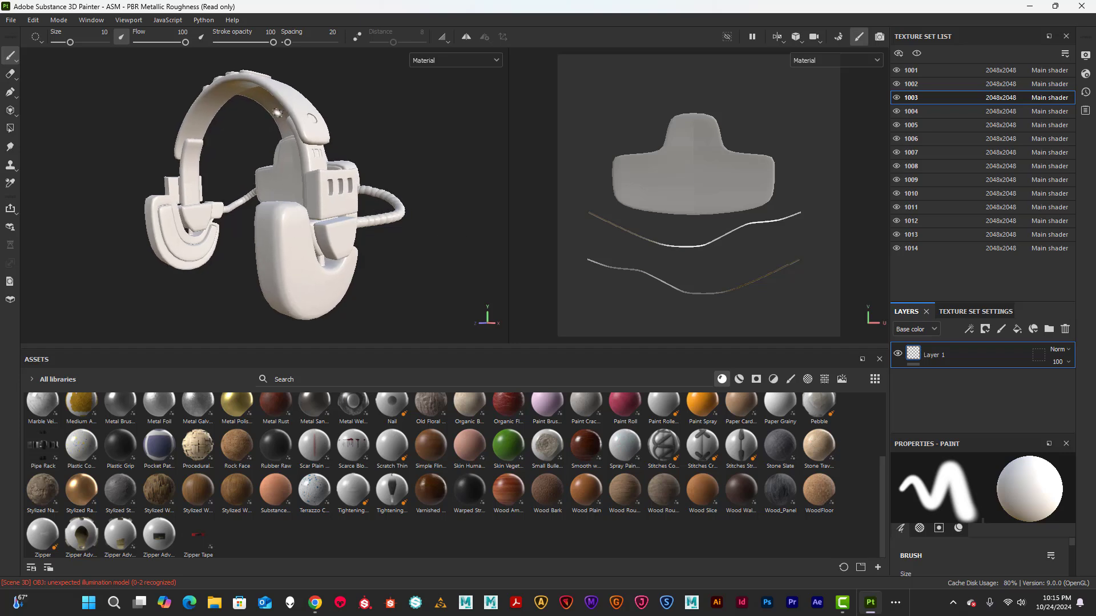
{"action": "left_click_drag", "start_coordinate": [311, 240], "coordinate": [305, 204], "text": "alt"}
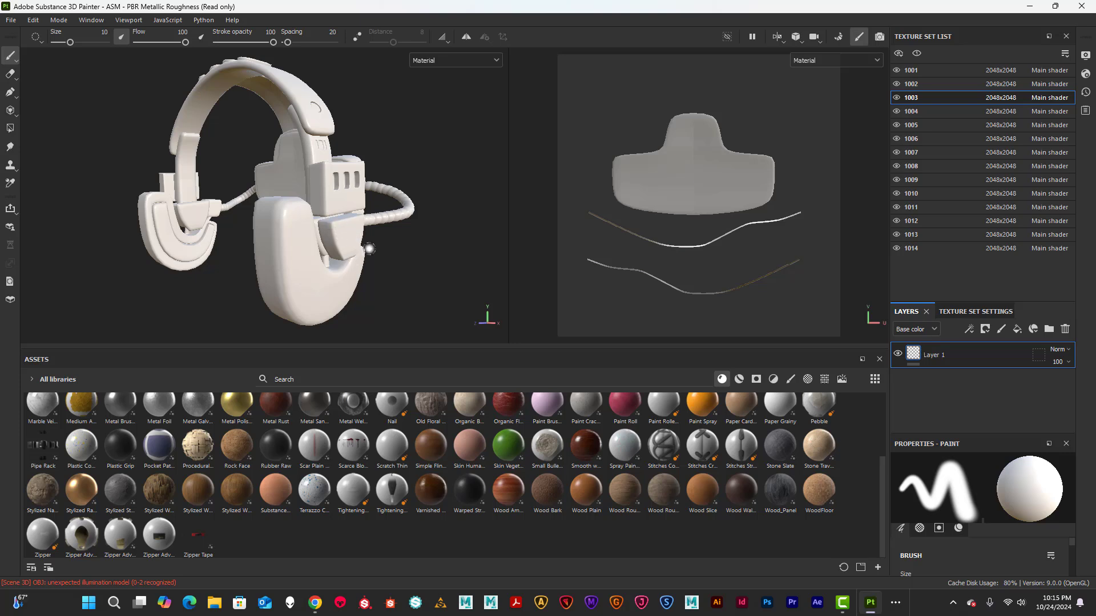
Make texture set 1001 active and switch to mesh map baking
{"action": "left_click", "coordinate": [914, 71]}
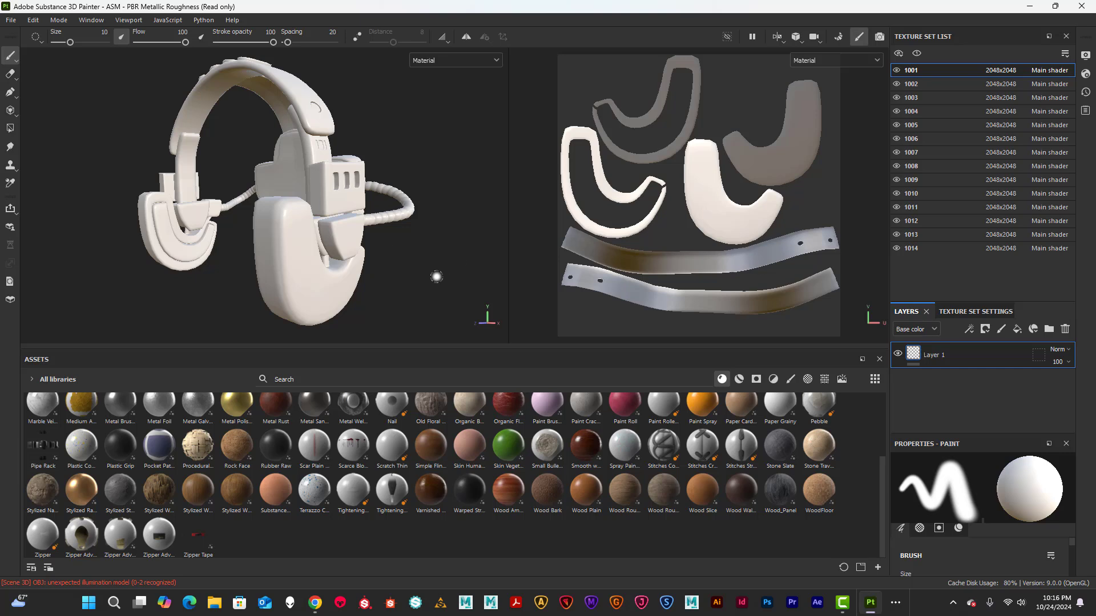
{"action": "middle_click_drag", "start_coordinate": [420, 271], "coordinate": [424, 275], "text": "alt"}
{"action": "mouse_move", "coordinate": [421, 270]}
{"action": "left_mouse_down", "text": "alt"}
{"action": "mouse_move", "coordinate": [378, 257]}
{"action": "mouse_move", "coordinate": [403, 249]}
{"action": "mouse_move", "coordinate": [391, 258]}
{"action": "left_mouse_up", "text": "alt"}
{"action": "right_click_drag", "start_coordinate": [392, 258], "coordinate": [425, 262], "text": "alt"}
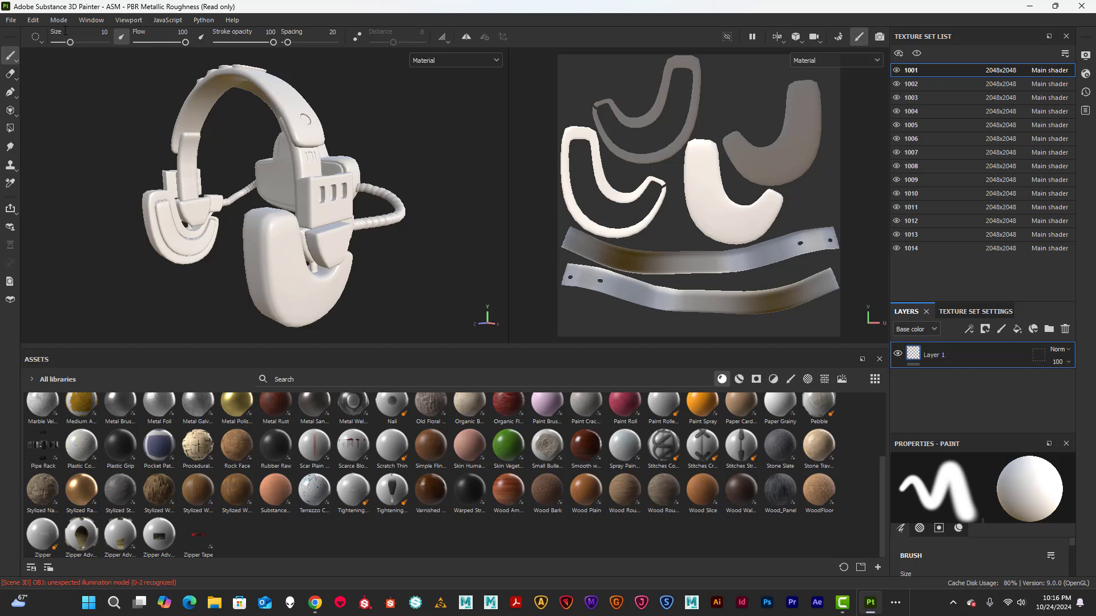
{"action": "left_click", "coordinate": [34, 19]}
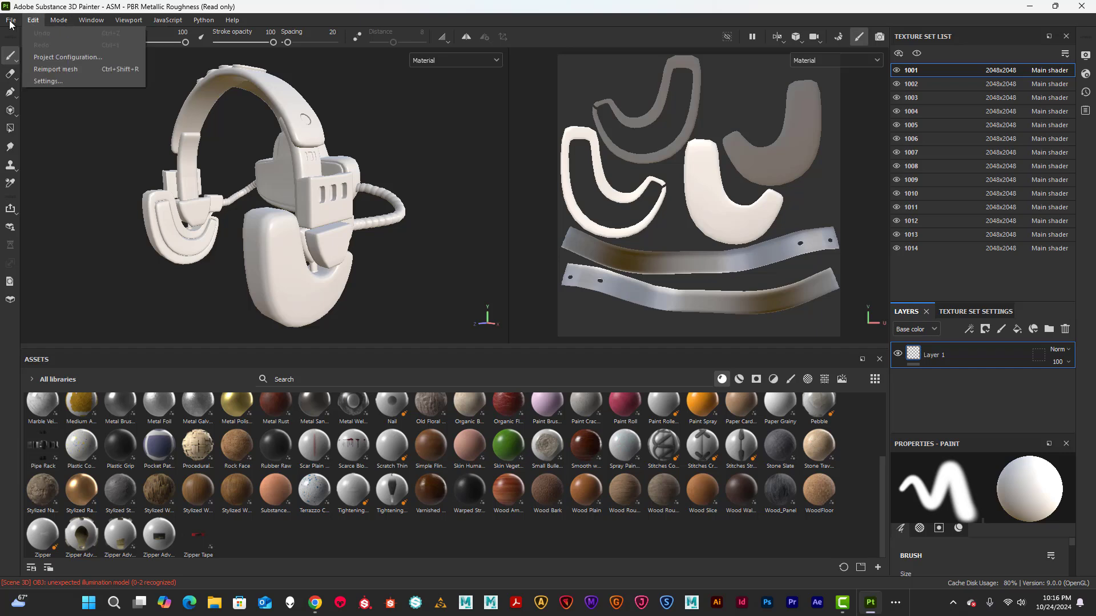
{"action": "mouse_move", "coordinate": [8, 21]}
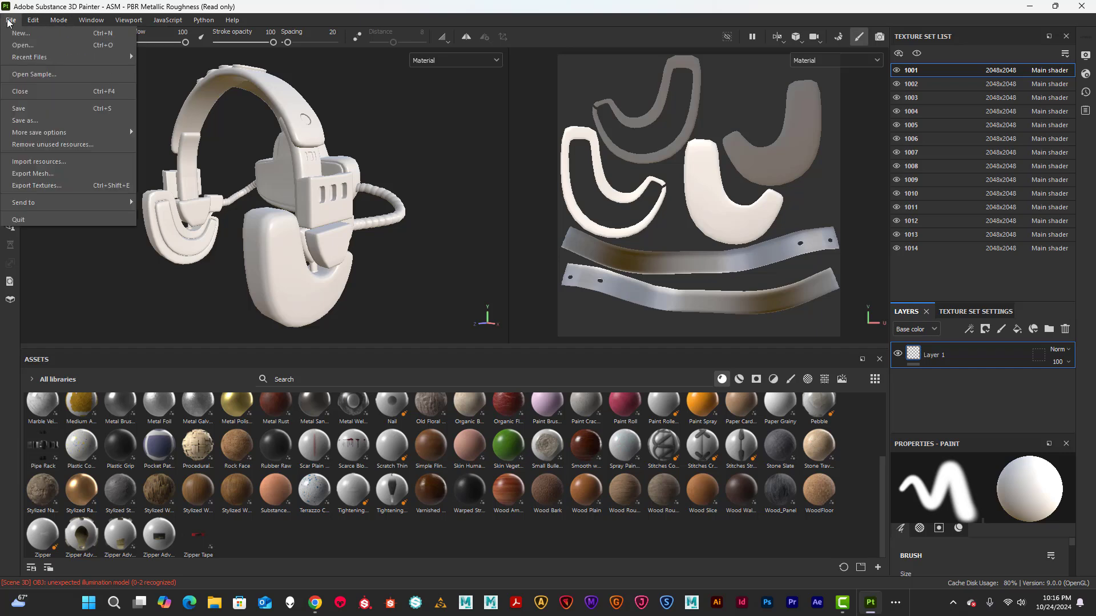
{"action": "mouse_move", "coordinate": [94, 21]}
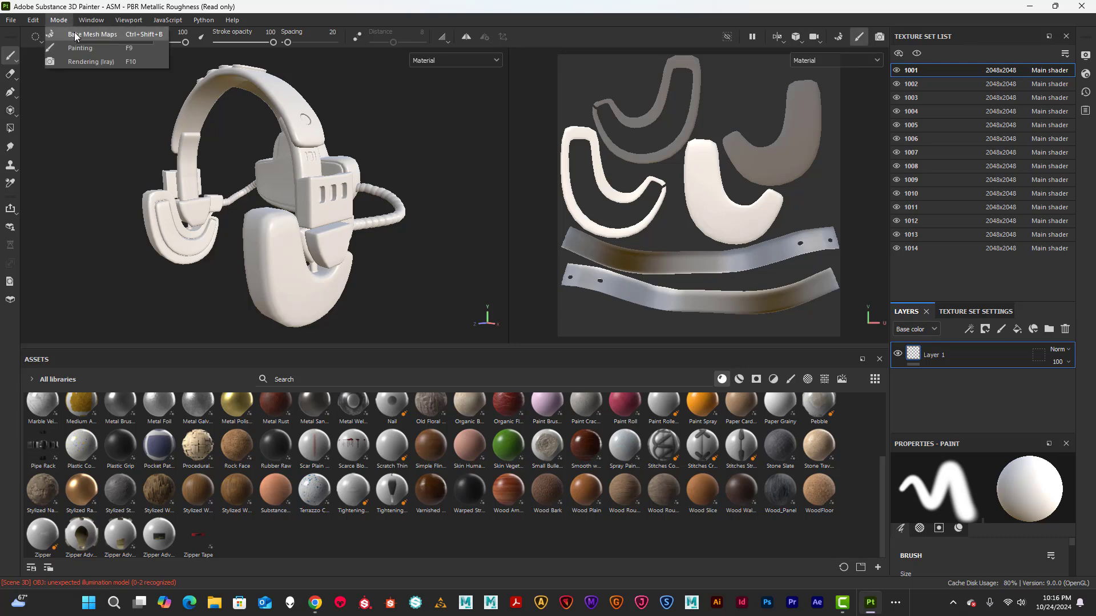
{"action": "left_click", "coordinate": [78, 35]}
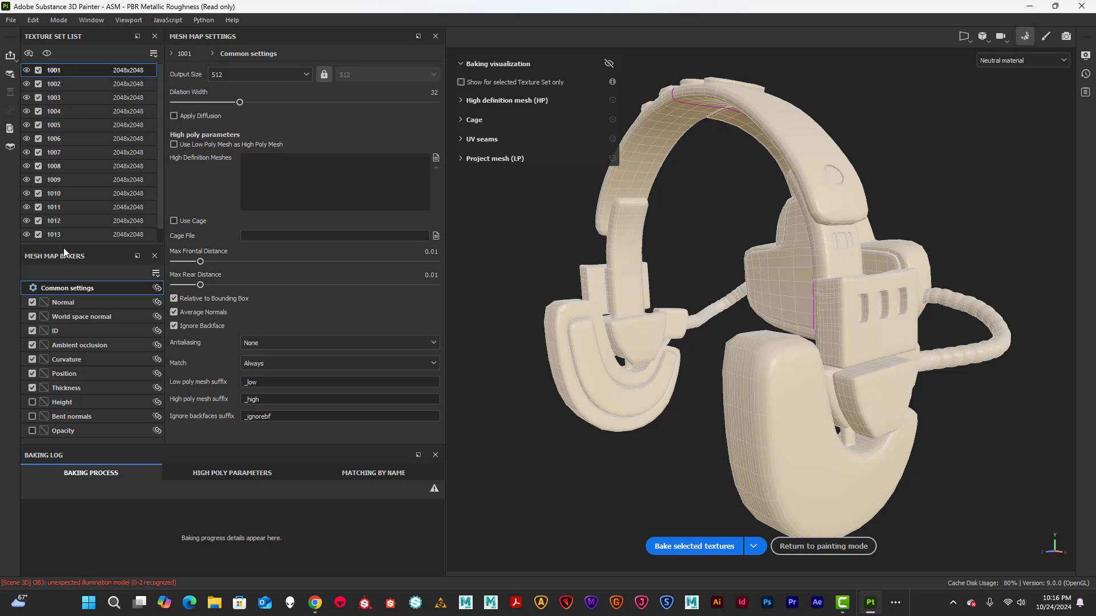
Exclude the World space normal and ID maps from the mesh map bake
{"action": "scroll", "coordinate": [78, 201], "scroll_direction": "down", "scroll_amount": 1}
{"action": "scroll", "coordinate": [68, 220], "scroll_direction": "up", "scroll_amount": 1}
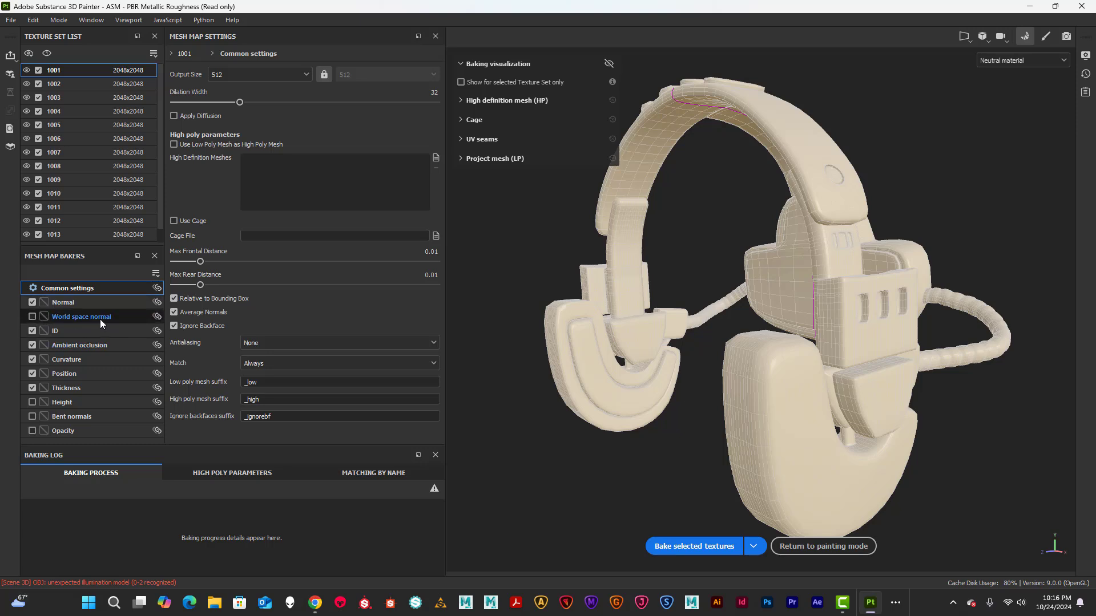
{"action": "left_click", "coordinate": [32, 331]}
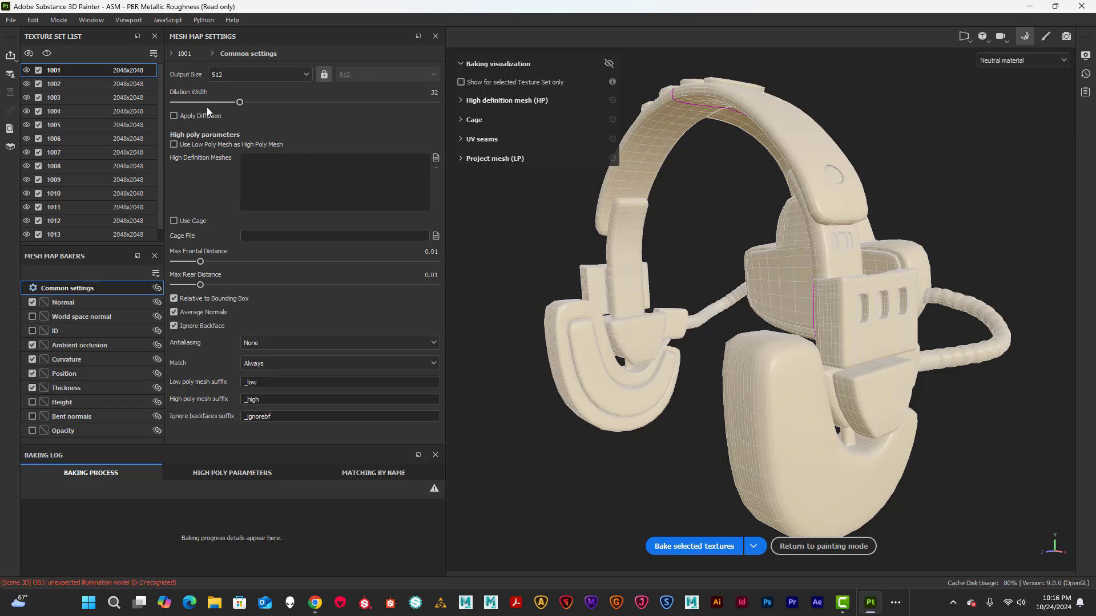
Bake the selected texture sets using the low poly mesh as the high poly mesh, and return to painting mode
{"action": "left_click", "coordinate": [176, 145]}
{"action": "left_click", "coordinate": [692, 547]}
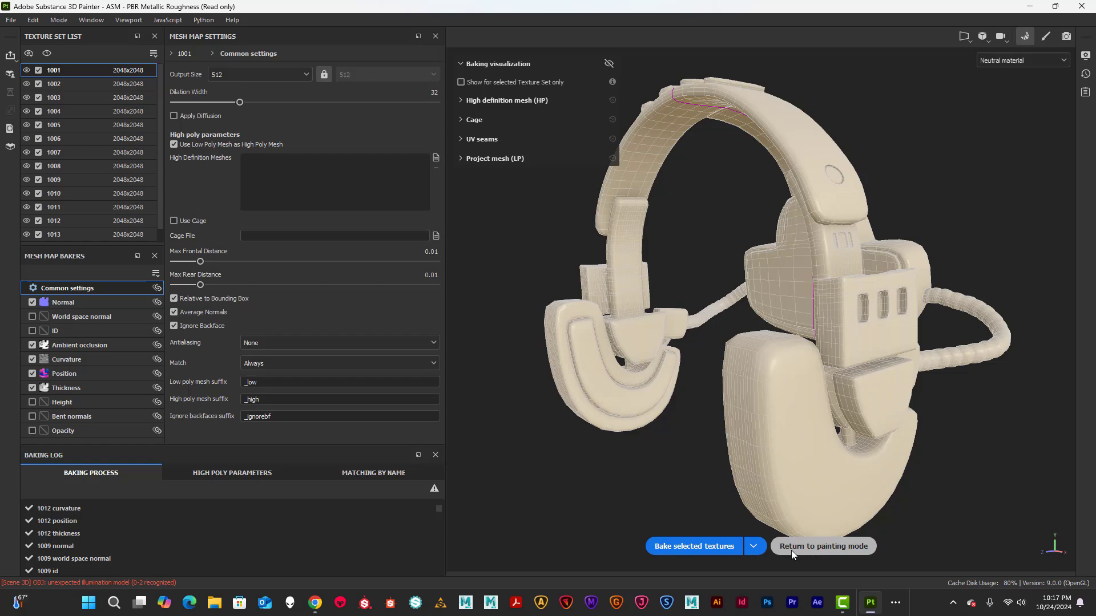
{"action": "left_click", "coordinate": [833, 547]}
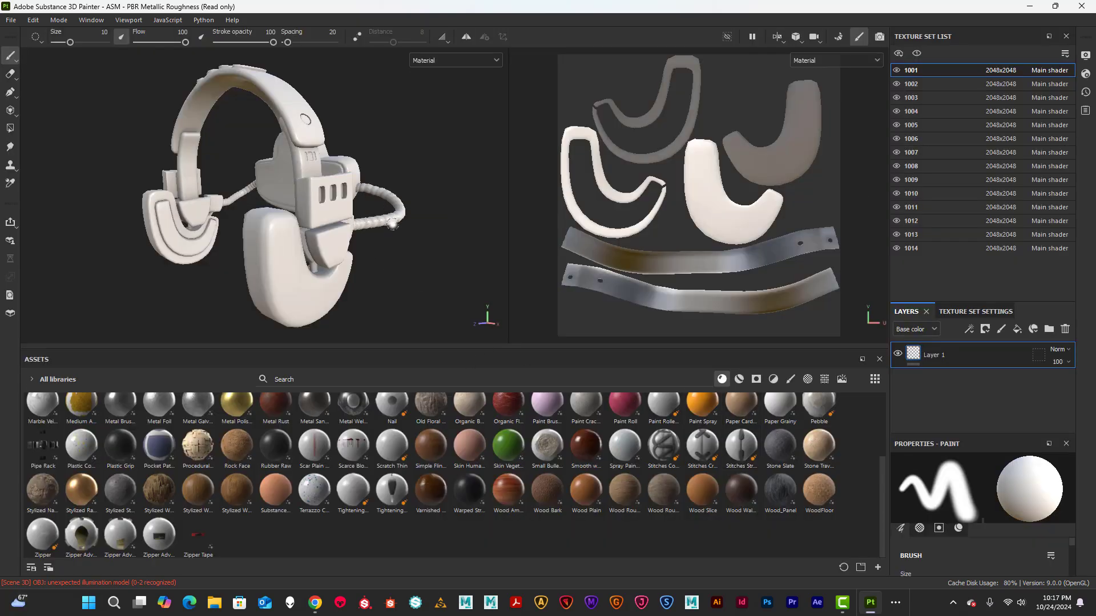
Examine the baked shading on the headphones up close and from all sides
{"action": "left_click_drag", "start_coordinate": [393, 224], "coordinate": [389, 224], "text": "alt"}
{"action": "scroll", "coordinate": [391, 224], "scroll_direction": "up", "scroll_amount": 2}
{"action": "middle_click_drag", "start_coordinate": [371, 184], "coordinate": [449, 218], "text": "alt"}
{"action": "mouse_move", "coordinate": [449, 218]}
{"action": "left_mouse_down", "text": "alt"}
{"action": "mouse_move", "coordinate": [385, 201]}
{"action": "mouse_move", "coordinate": [466, 260]}
{"action": "mouse_move", "coordinate": [446, 253]}
{"action": "mouse_move", "coordinate": [443, 228]}
{"action": "mouse_move", "coordinate": [471, 200]}
{"action": "mouse_move", "coordinate": [288, 207]}
{"action": "mouse_move", "coordinate": [198, 159]}
{"action": "left_mouse_up", "text": "alt"}
{"action": "scroll", "coordinate": [388, 207], "scroll_direction": "up", "scroll_amount": 3}
{"action": "scroll", "coordinate": [405, 212], "scroll_direction": "down", "scroll_amount": 1}
{"action": "scroll", "coordinate": [417, 237], "scroll_direction": "down", "scroll_amount": 5}
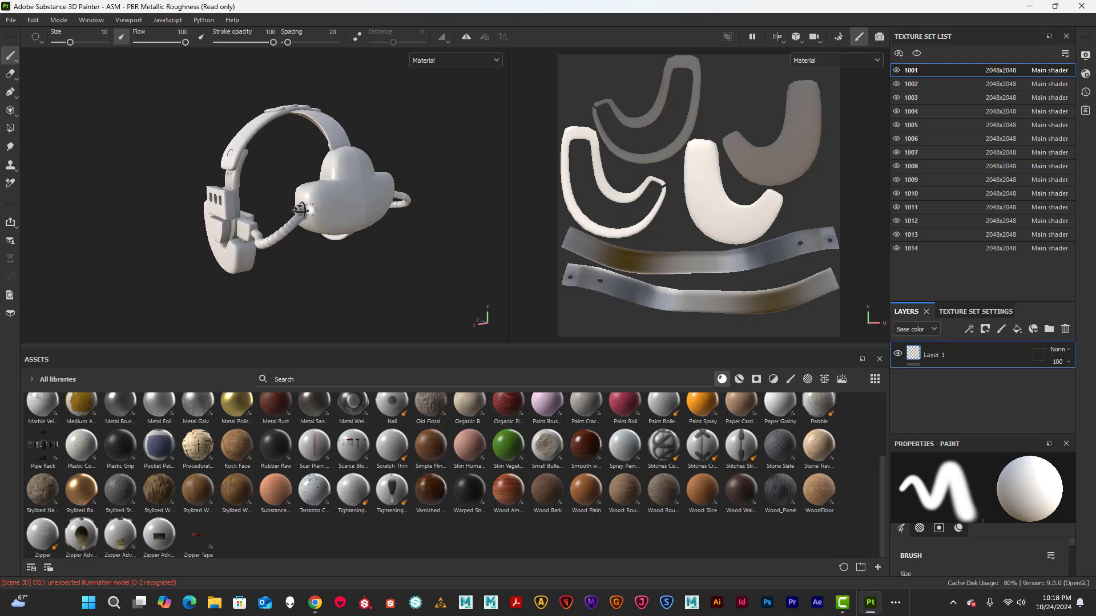
{"action": "left_click_drag", "start_coordinate": [300, 211], "coordinate": [334, 205], "text": "alt"}
{"action": "left_click_drag", "start_coordinate": [270, 202], "coordinate": [338, 244], "text": "alt"}
{"action": "right_click_drag", "start_coordinate": [337, 244], "coordinate": [402, 246], "text": "alt"}
{"action": "middle_click_drag", "start_coordinate": [401, 245], "coordinate": [338, 247], "text": "alt"}
{"action": "left_click_drag", "start_coordinate": [338, 247], "coordinate": [350, 246], "text": "alt"}
{"action": "right_click_drag", "start_coordinate": [320, 238], "coordinate": [288, 231], "text": "alt"}
{"action": "middle_click_drag", "start_coordinate": [319, 218], "coordinate": [356, 190], "text": "alt"}
{"action": "left_click_drag", "start_coordinate": [365, 205], "coordinate": [359, 211], "text": "alt"}
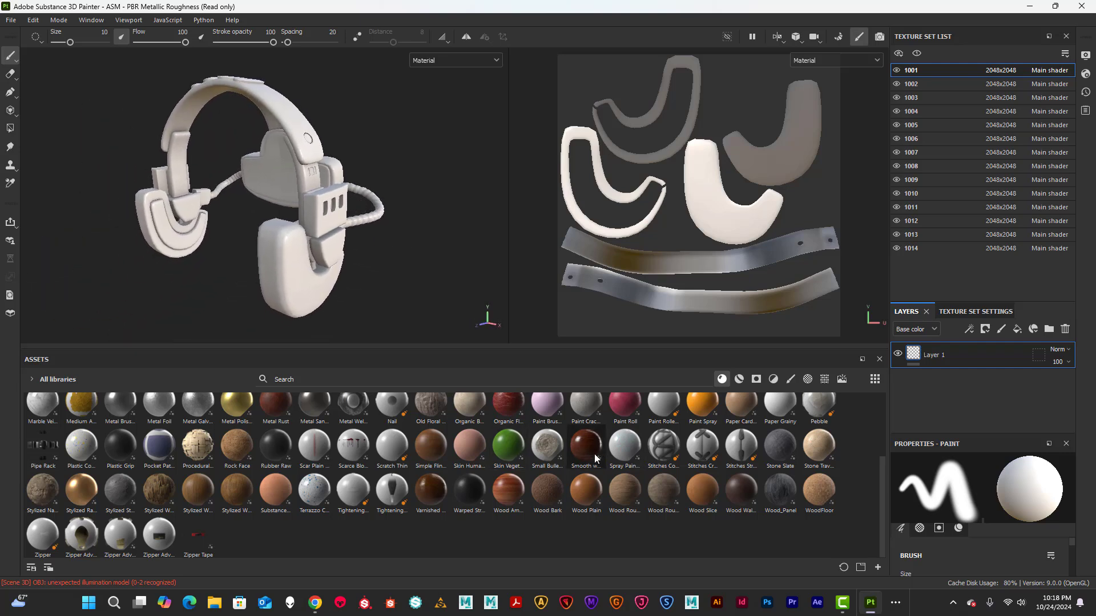
Show only smart materials in the assets and search them for Leather
{"action": "left_click", "coordinate": [740, 379]}
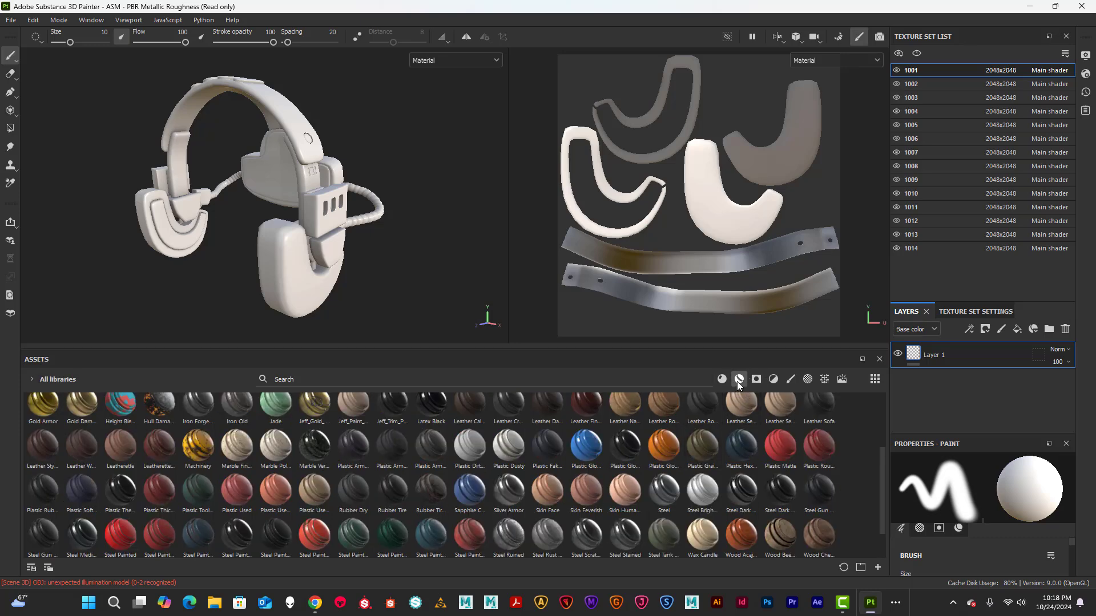
{"action": "scroll", "coordinate": [622, 448], "scroll_direction": "down", "scroll_amount": 1}
{"action": "scroll", "coordinate": [630, 451], "scroll_direction": "up", "scroll_amount": 4}
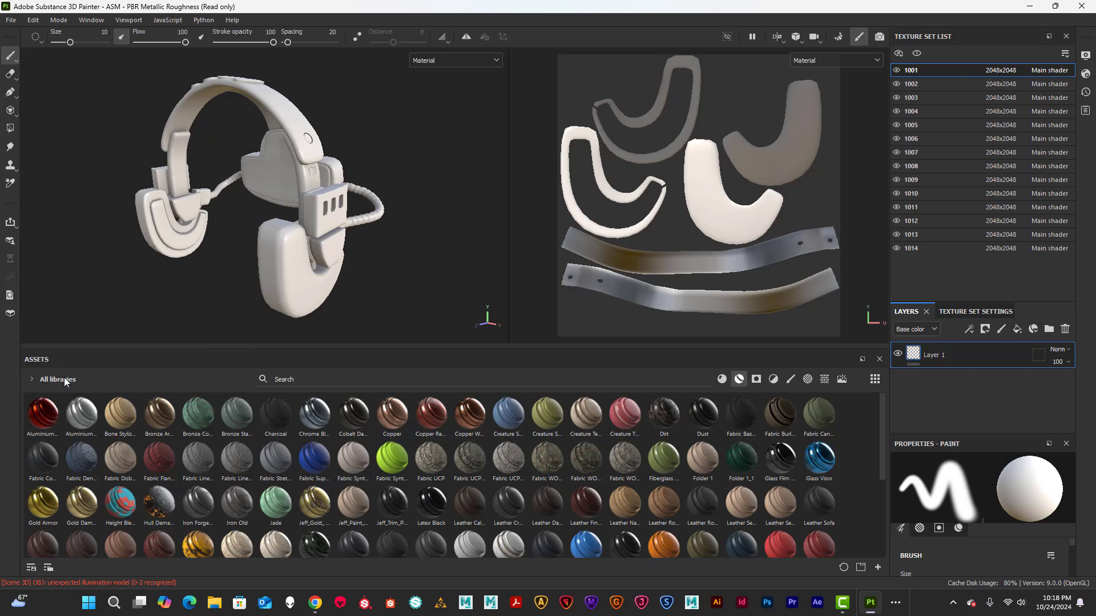
{"action": "left_click", "coordinate": [299, 380]}
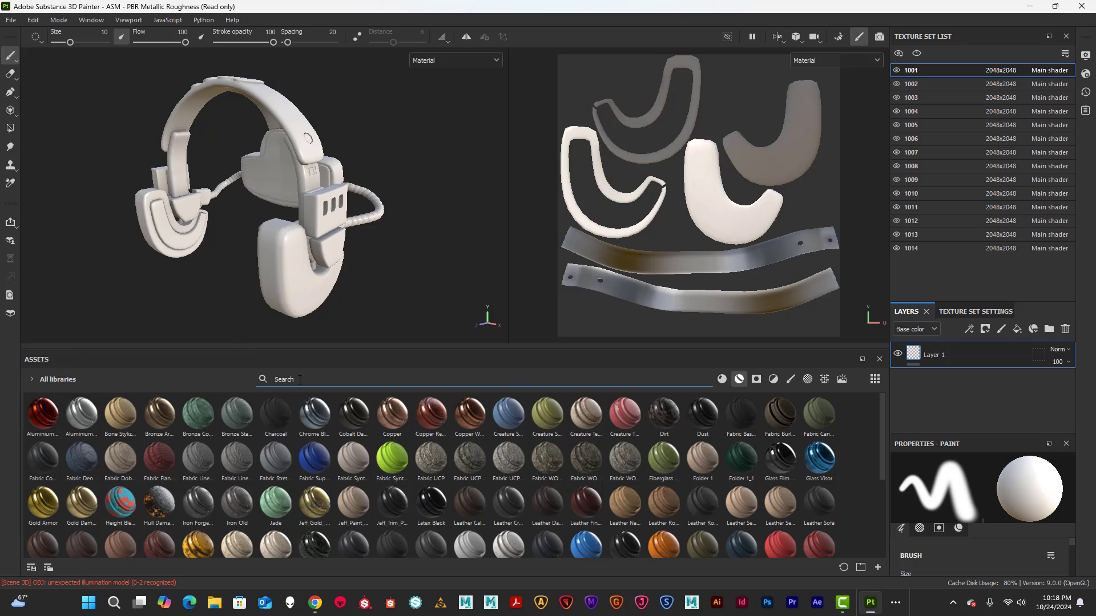
{"action": "type", "text": "leatyher"}
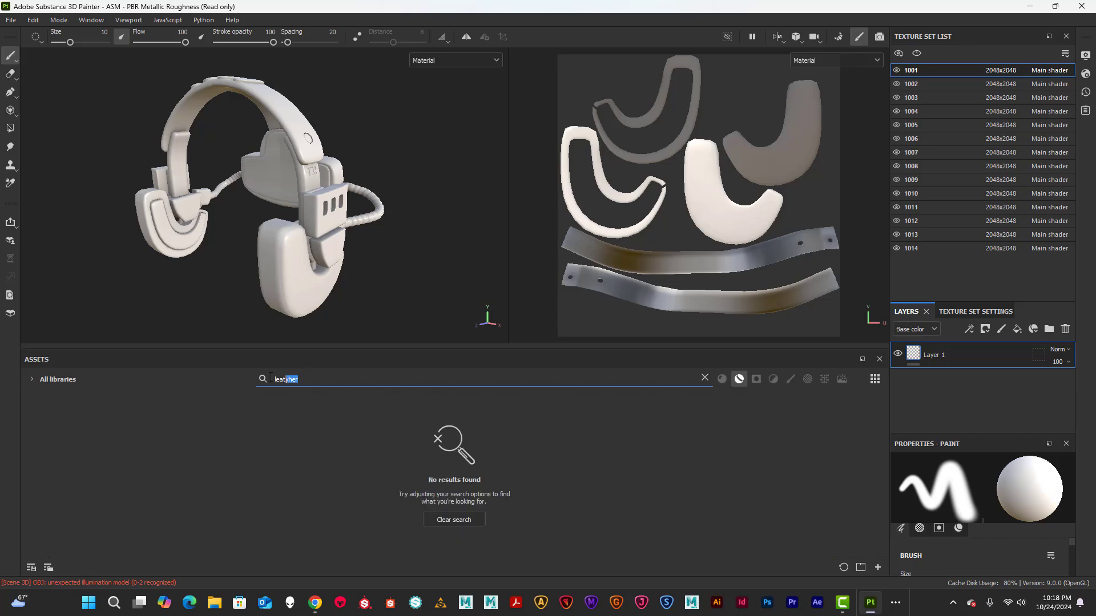
{"action": "type", "text": "Leather"}
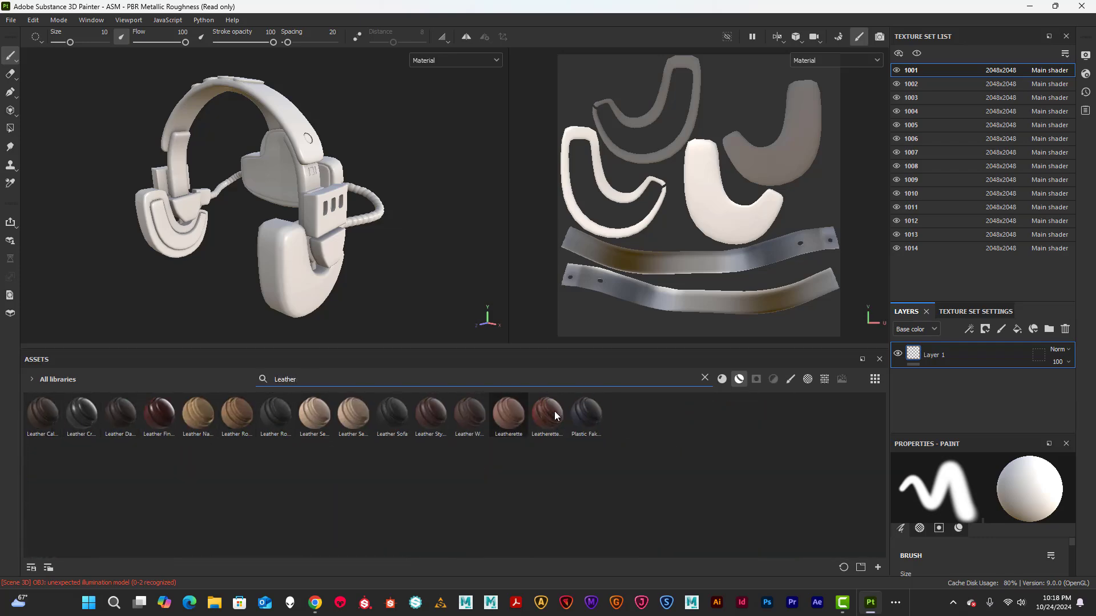
Apply the Leather Damaged smart material to the ear cushions in texture set 1001
{"action": "mouse_move", "coordinate": [553, 412]}
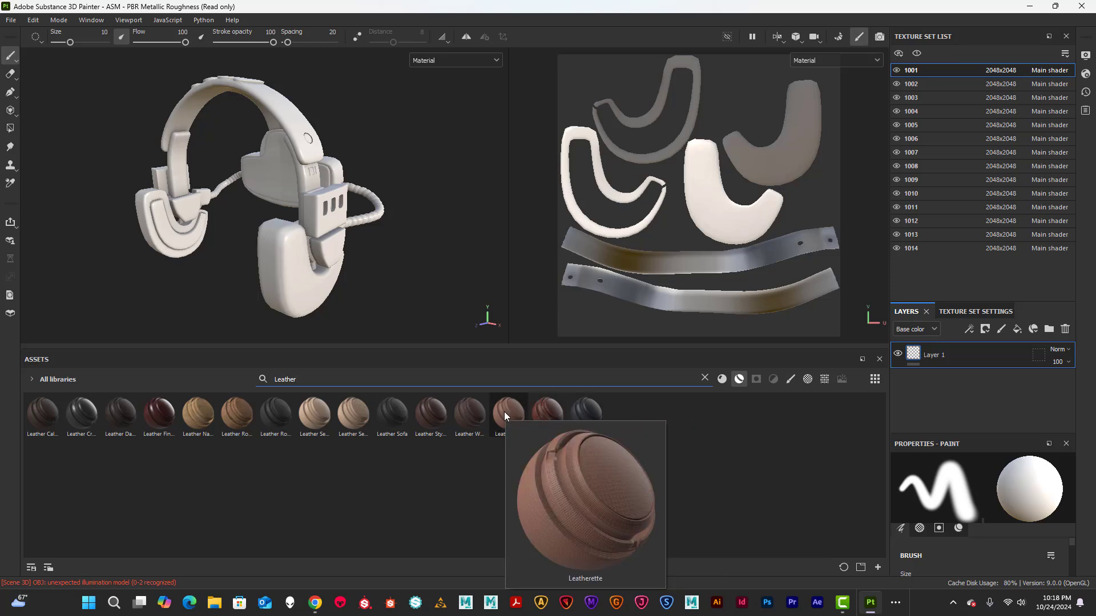
{"action": "mouse_move", "coordinate": [273, 418]}
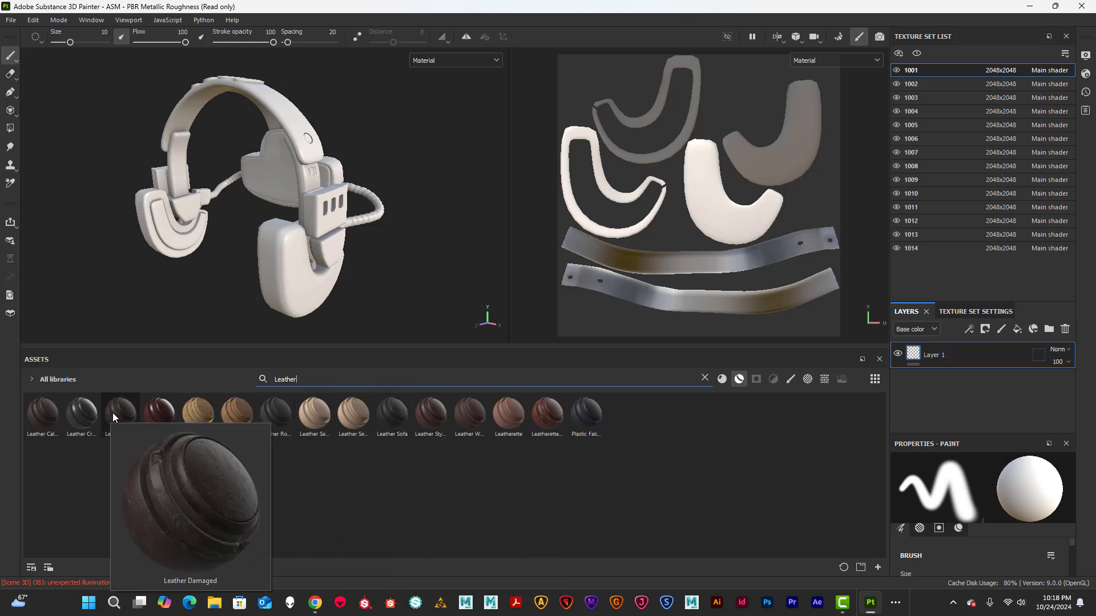
{"action": "mouse_move", "coordinate": [80, 412]}
{"action": "mouse_move", "coordinate": [113, 412]}
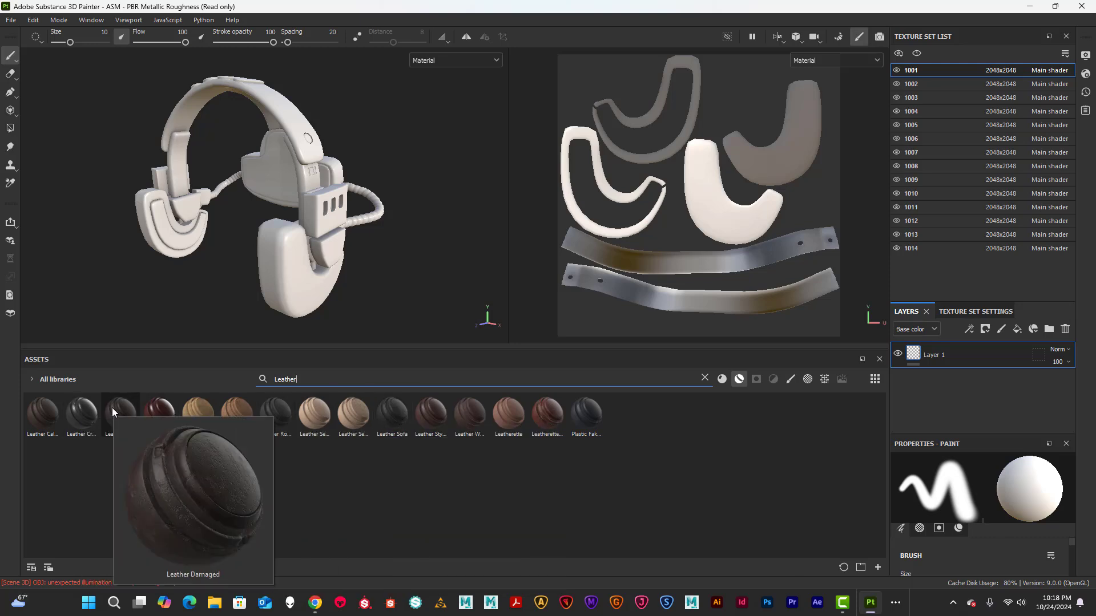
{"action": "left_click_drag", "start_coordinate": [109, 409], "coordinate": [279, 274]}
{"action": "left_click_drag", "start_coordinate": [334, 296], "coordinate": [287, 242], "text": "alt"}
{"action": "scroll", "coordinate": [402, 286], "scroll_direction": "down", "scroll_amount": 10}
{"action": "middle_click_drag", "start_coordinate": [288, 242], "coordinate": [312, 265], "text": "alt"}
{"action": "scroll", "coordinate": [312, 245], "scroll_direction": "down", "scroll_amount": 2}
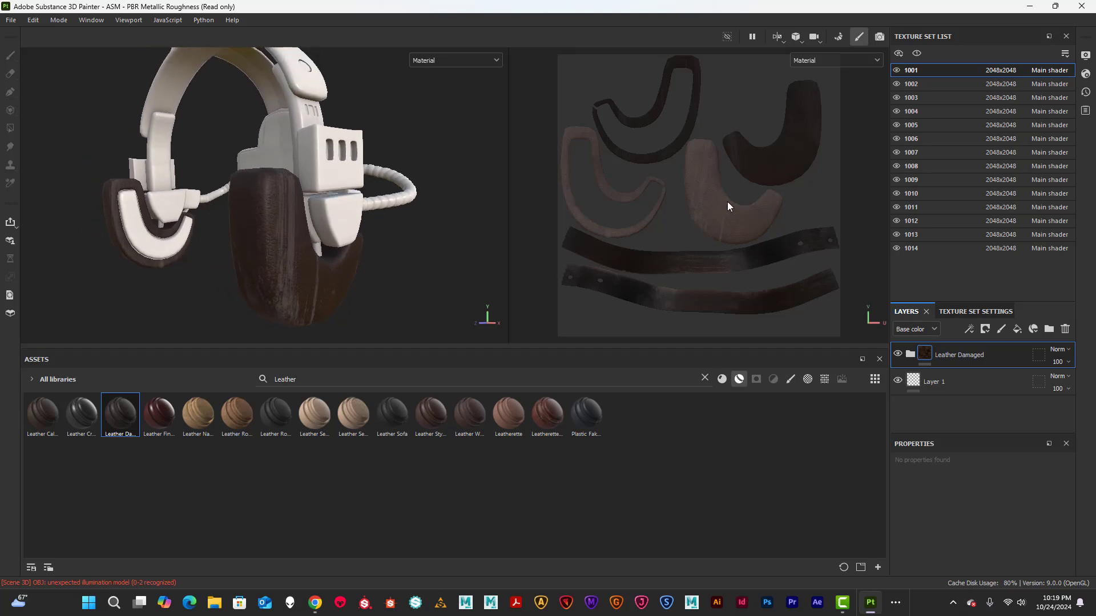
{"action": "left_click_drag", "start_coordinate": [415, 264], "coordinate": [389, 270], "text": "alt"}
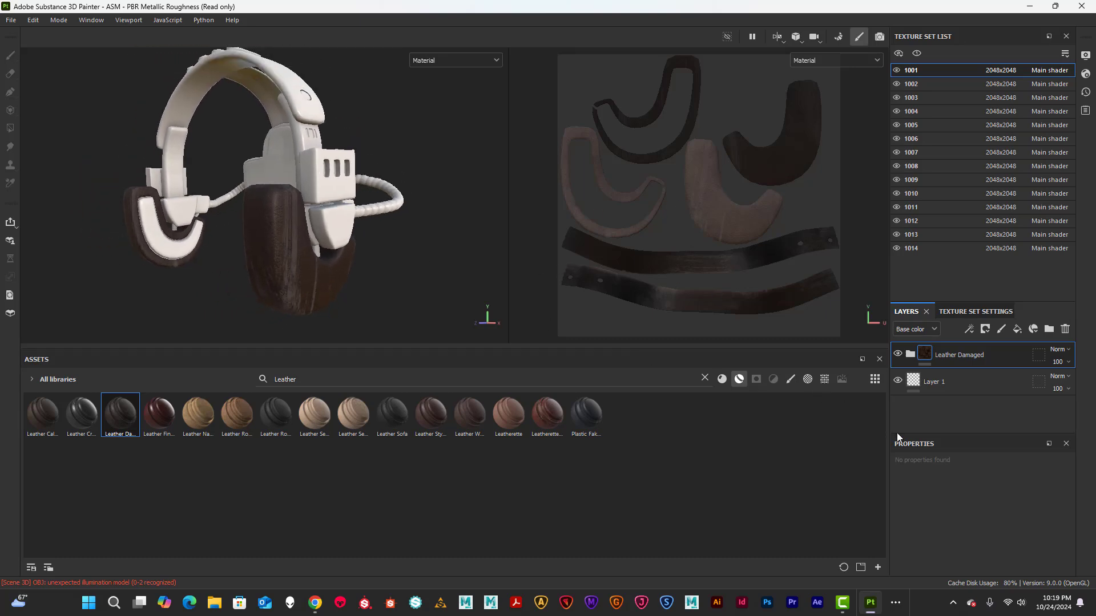
Expand the Leather Damaged folder in the layer stack and look through its layers
{"action": "left_click", "coordinate": [910, 354]}
{"action": "scroll", "coordinate": [962, 382], "scroll_direction": "down", "scroll_amount": 1}
{"action": "scroll", "coordinate": [962, 382], "scroll_direction": "up", "scroll_amount": 1}
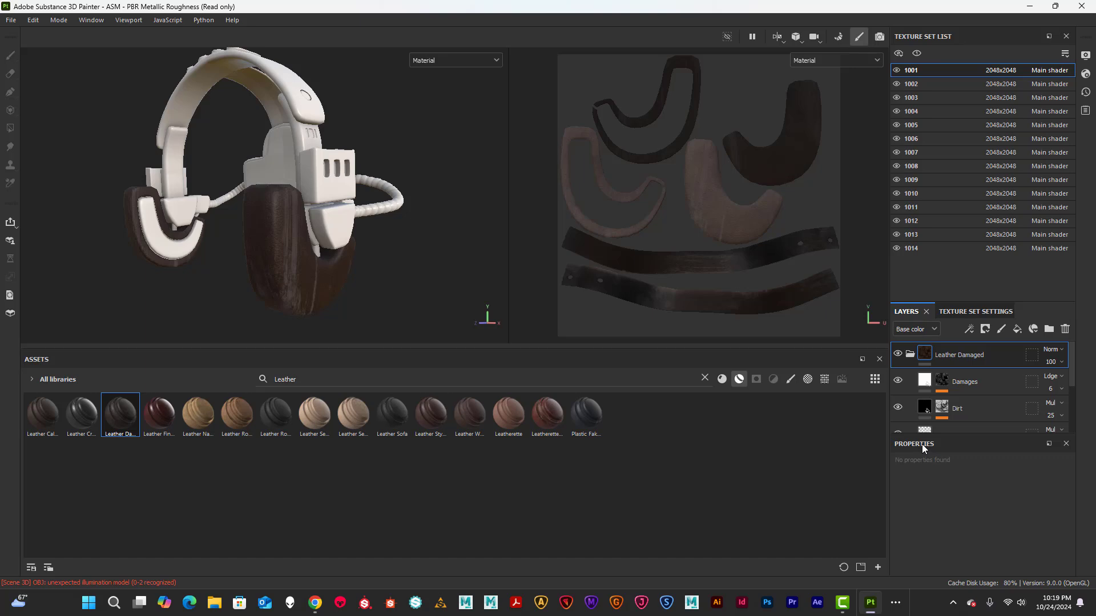
Inspect the fill properties and UV transformations of the Damages layer in the Leather Damaged folder
{"action": "left_click", "coordinate": [936, 386]}
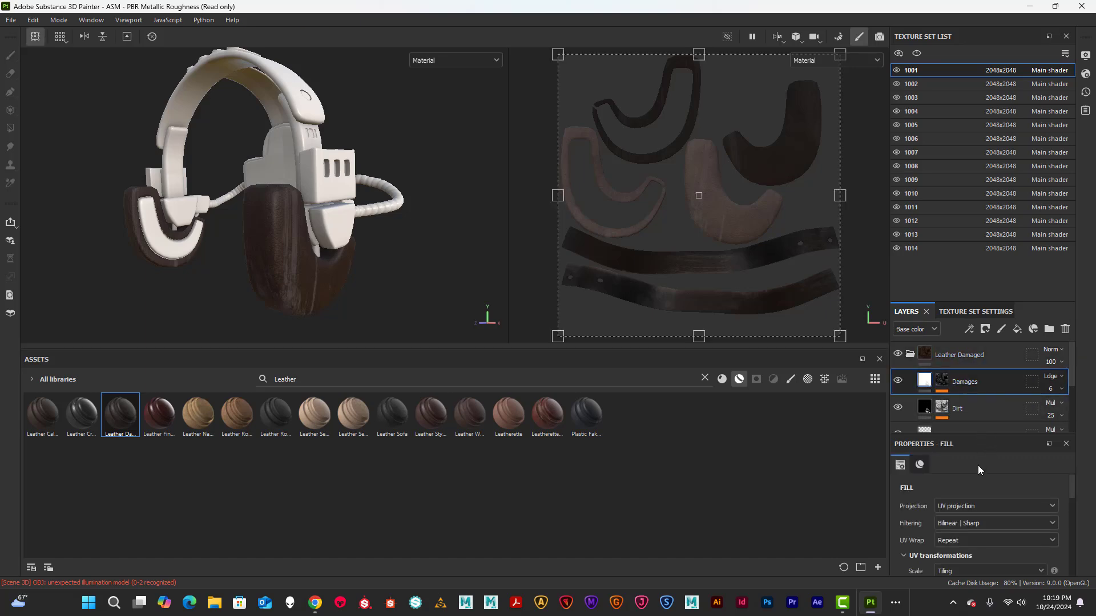
{"action": "scroll", "coordinate": [1002, 485], "scroll_direction": "down", "scroll_amount": 3}
{"action": "scroll", "coordinate": [1009, 501], "scroll_direction": "up", "scroll_amount": 1}
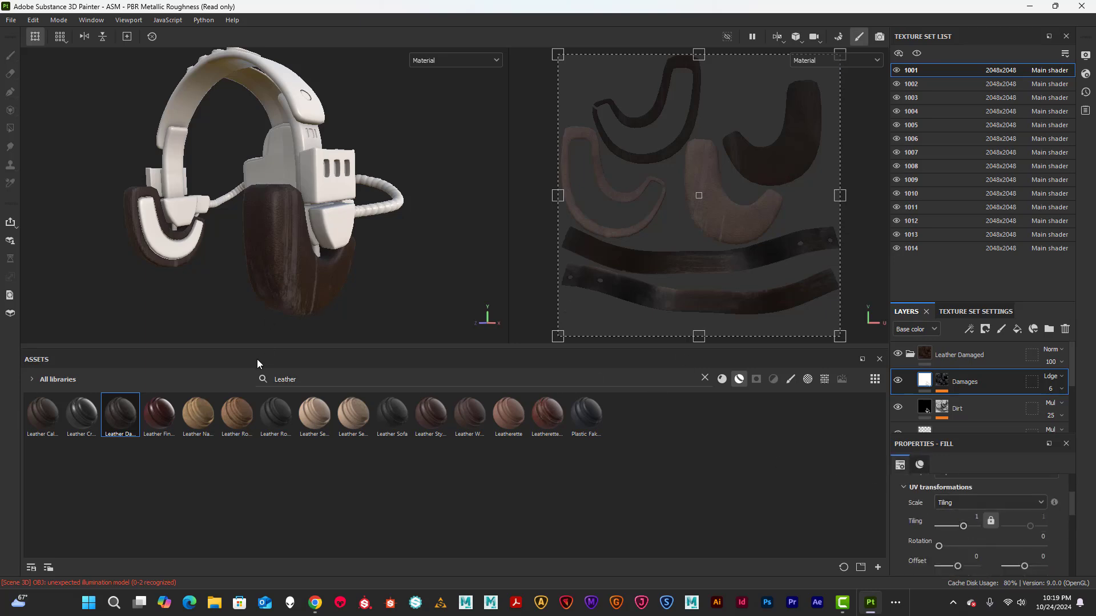
Apply the Leather Fine Aged smart material to the ear cushions in texture set 1001
{"action": "left_click_drag", "start_coordinate": [158, 421], "coordinate": [277, 259]}
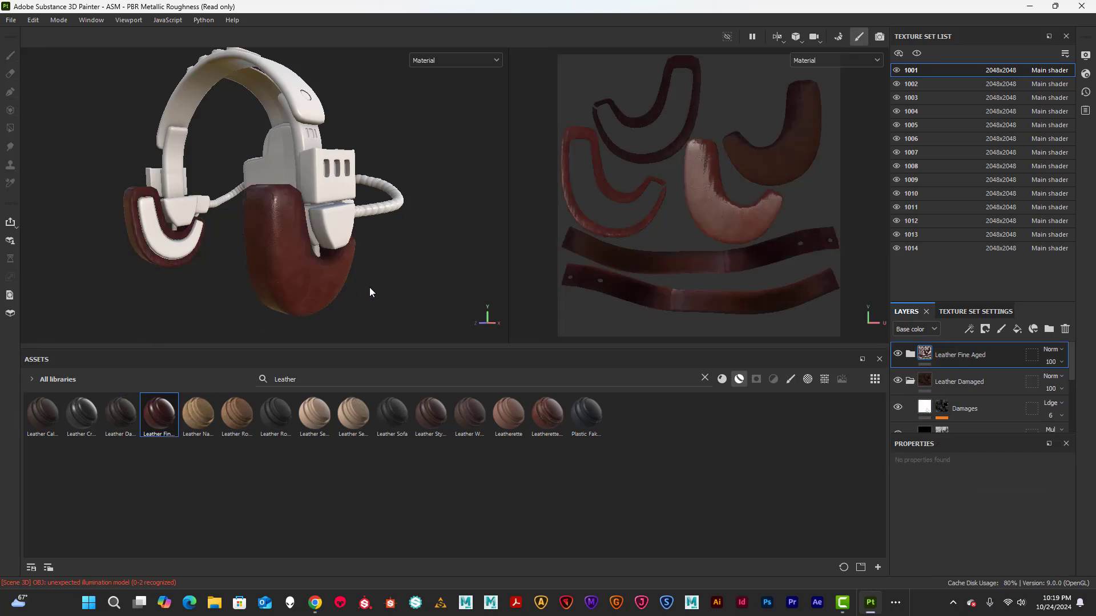
{"action": "left_click_drag", "start_coordinate": [368, 287], "coordinate": [149, 296], "text": "alt"}
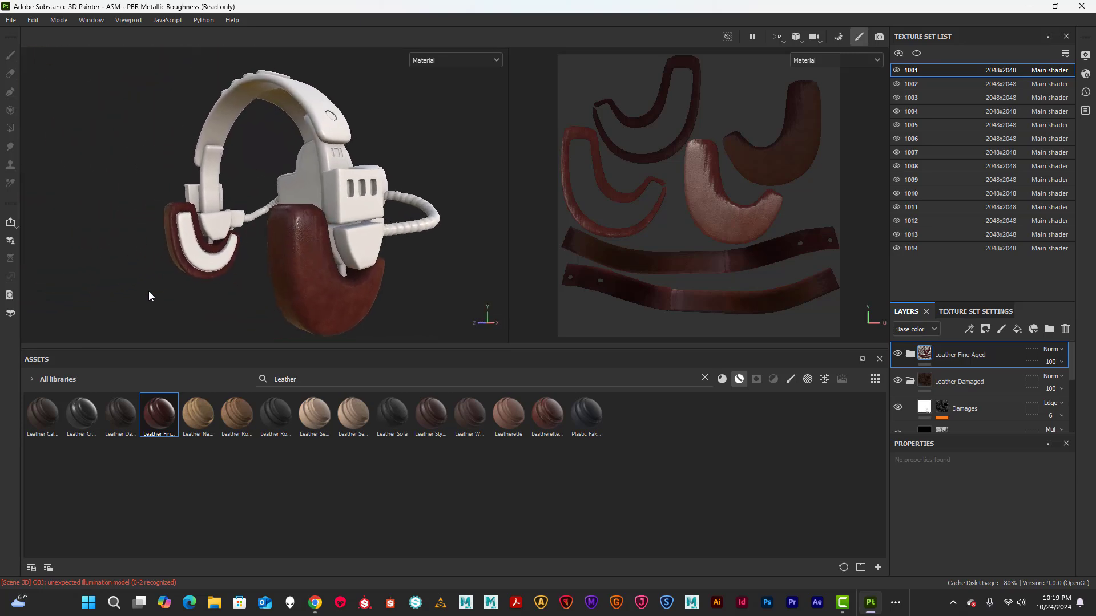
Apply the Leather Creased smart material to the inner ear pad in texture set 1013 and to its thin rim in 1011
{"action": "left_click", "coordinate": [84, 421]}
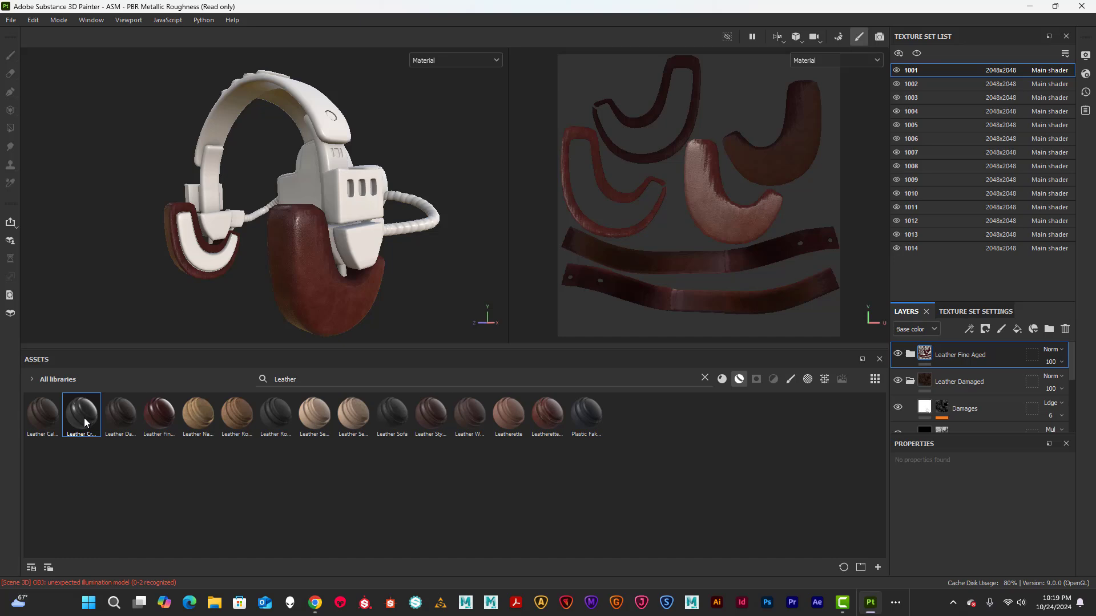
{"action": "left_click_drag", "start_coordinate": [80, 423], "coordinate": [186, 276]}
{"action": "scroll", "coordinate": [276, 270], "scroll_direction": "up", "scroll_amount": 6}
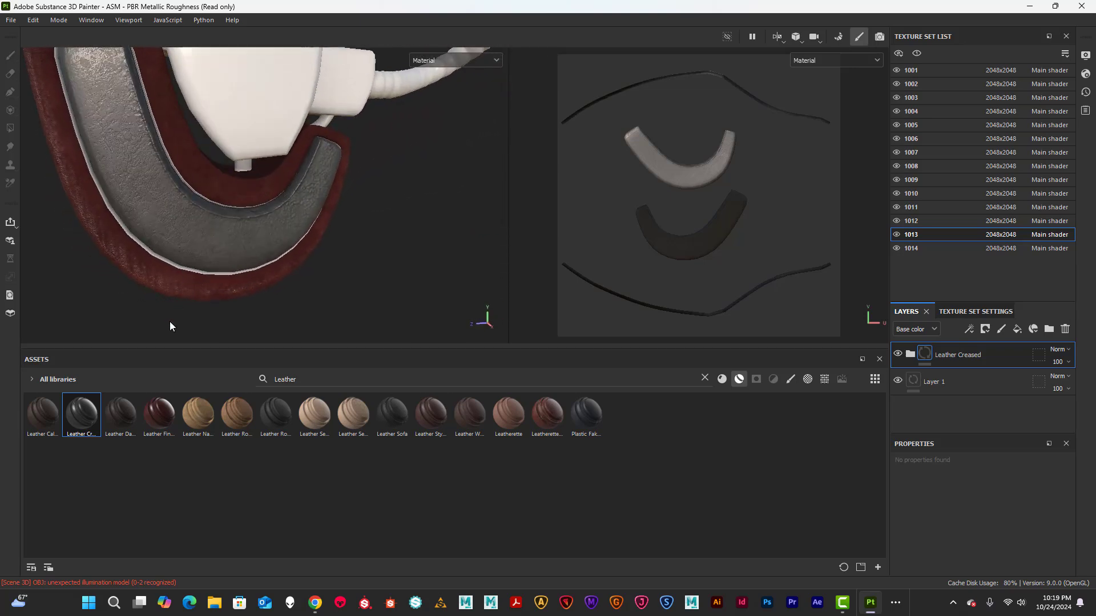
{"action": "left_click_drag", "start_coordinate": [82, 412], "coordinate": [175, 262]}
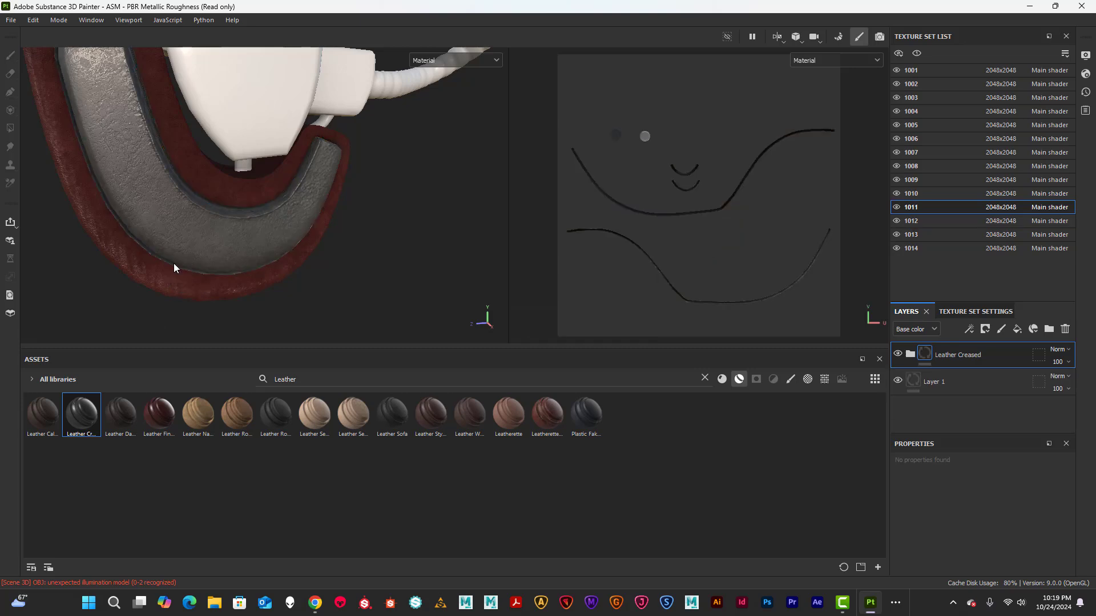
{"action": "right_click_drag", "start_coordinate": [338, 327], "coordinate": [312, 306], "text": "alt"}
{"action": "left_click_drag", "start_coordinate": [312, 311], "coordinate": [304, 284], "text": "alt"}
{"action": "scroll", "coordinate": [355, 263], "scroll_direction": "down", "scroll_amount": 5}
{"action": "middle_click_drag", "start_coordinate": [304, 284], "coordinate": [337, 254], "text": "alt"}
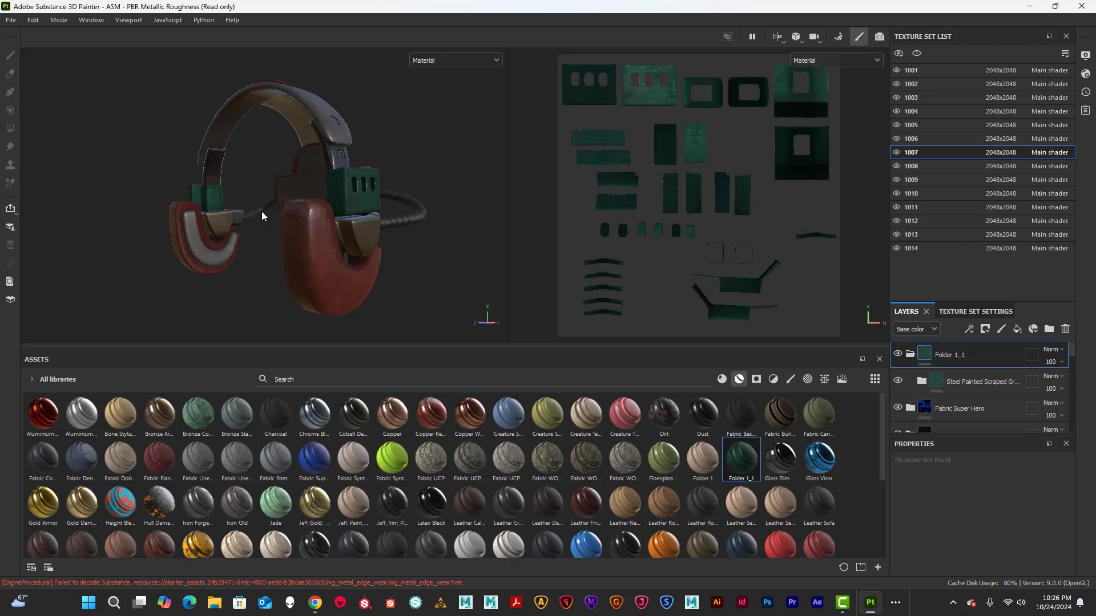
Hide the side panels and examine the fully textured headphones from another angle
{"action": "left_click_drag", "start_coordinate": [374, 208], "coordinate": [340, 212], "text": "alt"}
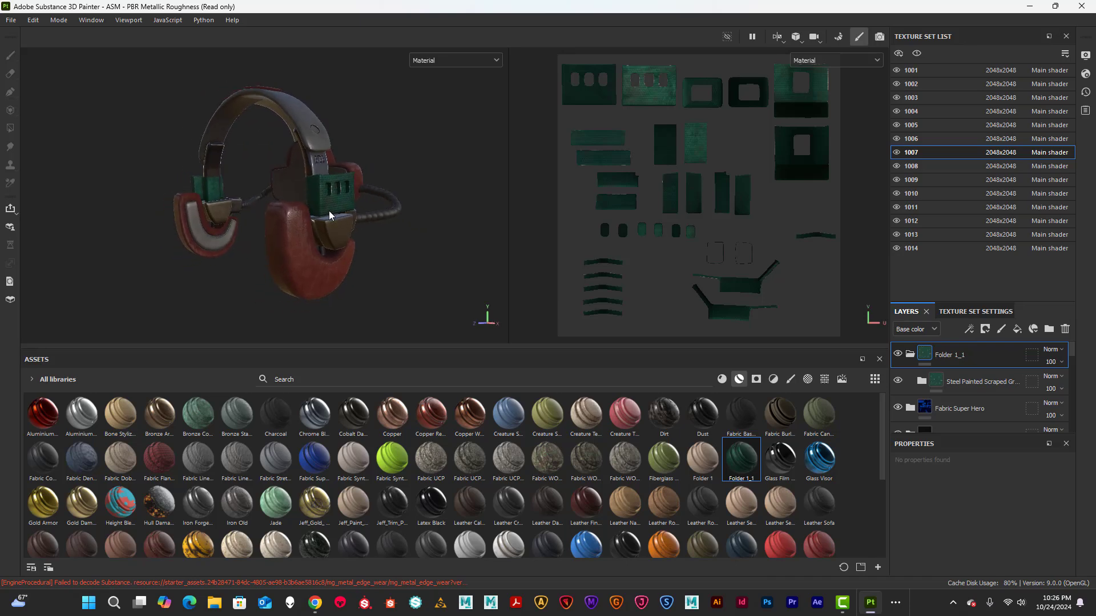
{"action": "key", "text": "Tab"}
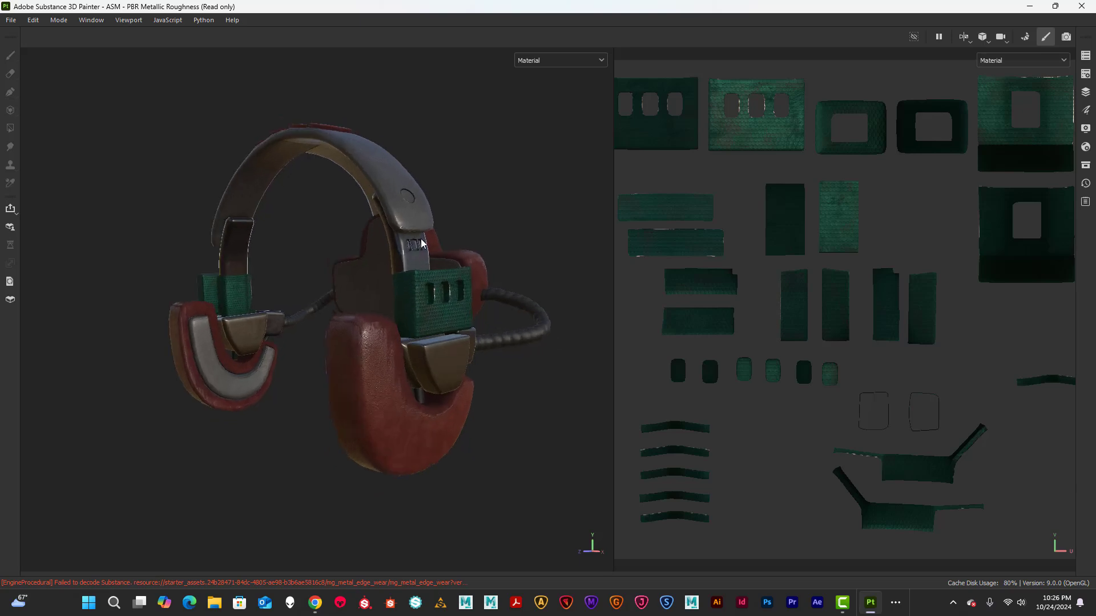
{"action": "scroll", "coordinate": [422, 244], "scroll_direction": "up", "scroll_amount": 3}
{"action": "left_click_drag", "start_coordinate": [438, 229], "coordinate": [398, 232], "text": "alt"}
{"action": "scroll", "coordinate": [444, 232], "scroll_direction": "down", "scroll_amount": 2}
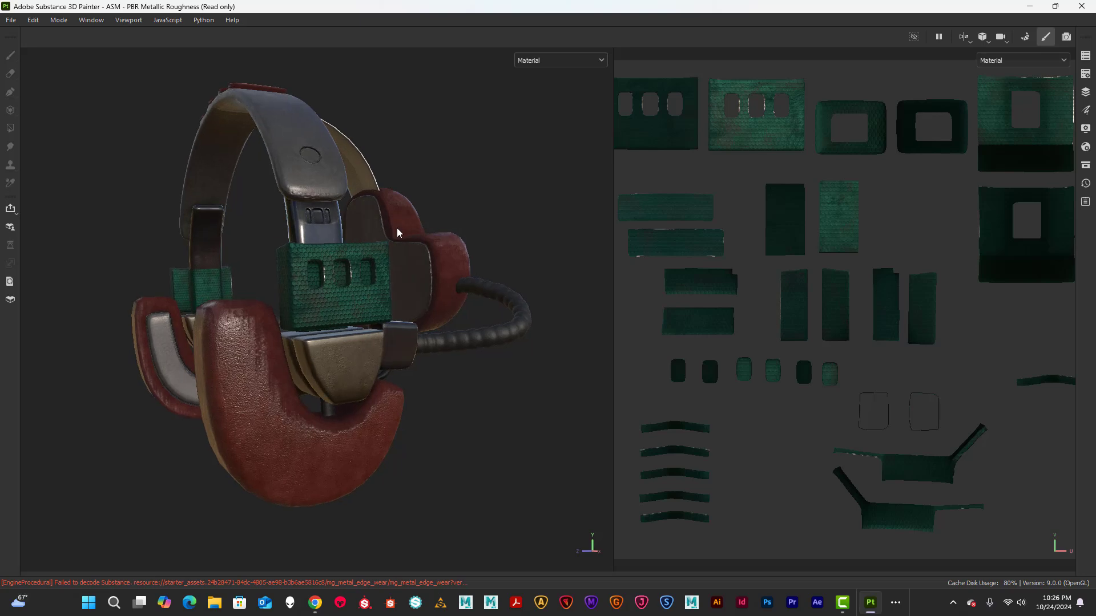
Rotate the environment lighting around the headphones, check the materials under it, and restore the hidden panels
{"action": "key", "text": "shift"}
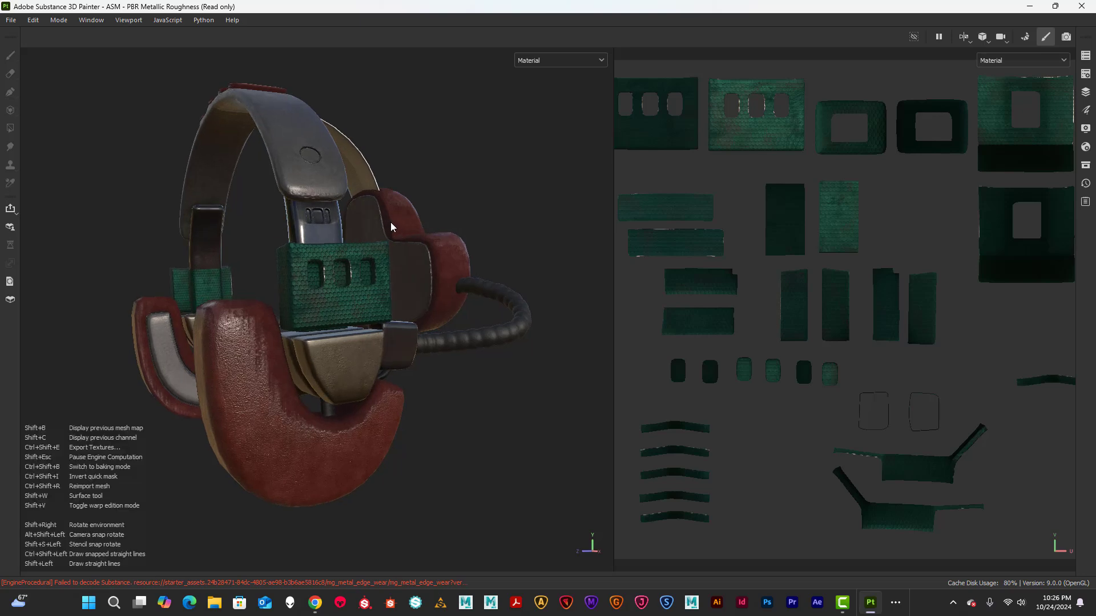
{"action": "right_click_drag", "start_coordinate": [391, 227], "coordinate": [386, 252], "text": "shift"}
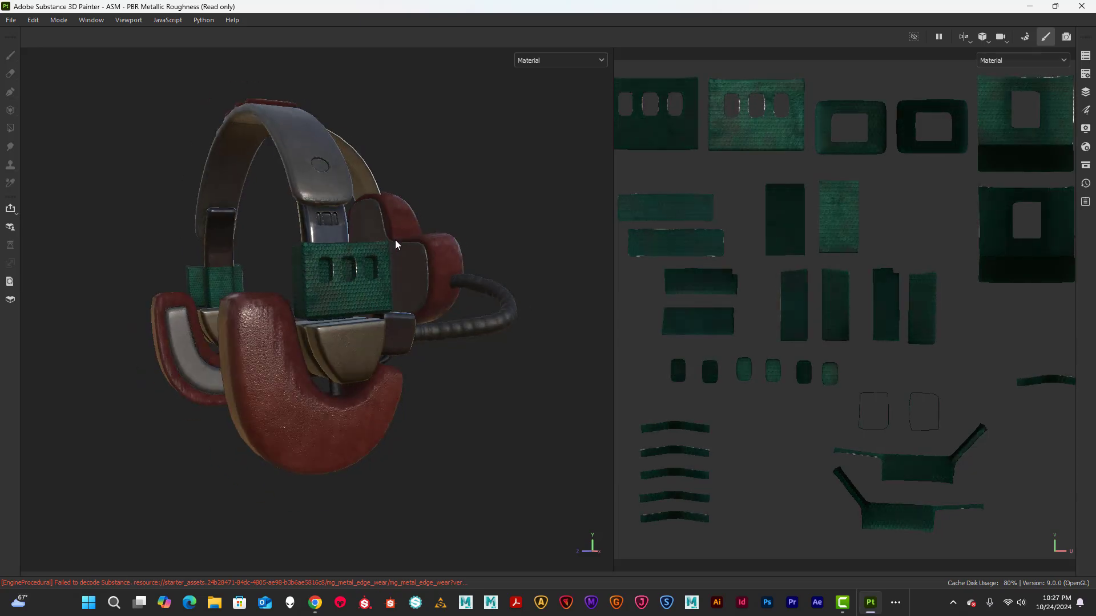
{"action": "scroll", "coordinate": [395, 242], "scroll_direction": "down", "scroll_amount": 5}
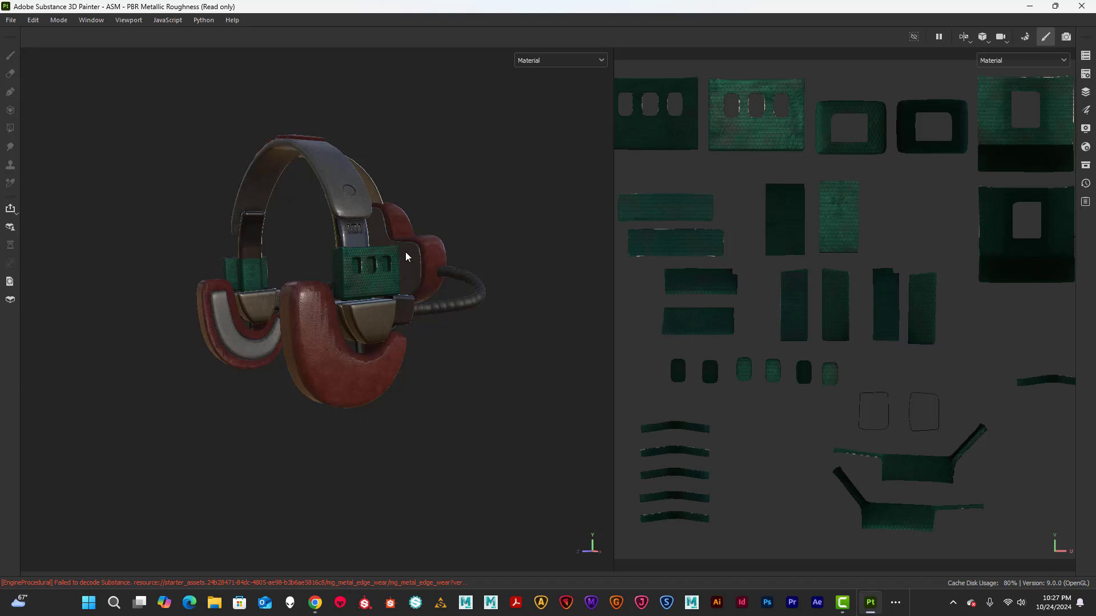
{"action": "key", "text": "Tab"}
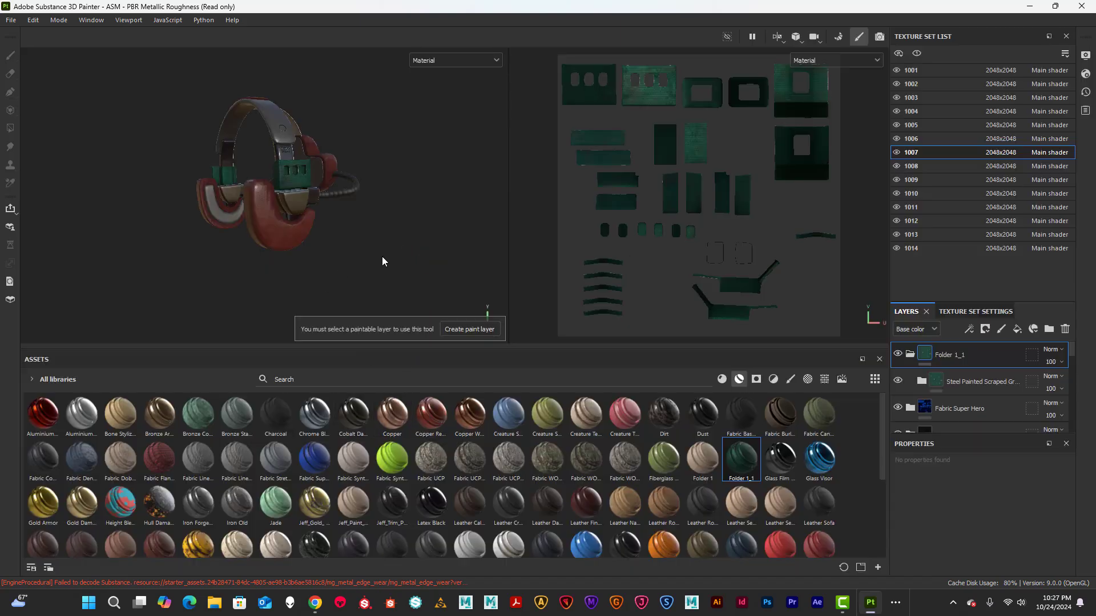
{"action": "scroll", "coordinate": [382, 261], "scroll_direction": "down", "scroll_amount": 2}
{"action": "mouse_move", "coordinate": [382, 262]}
{"action": "left_mouse_down", "text": "alt"}
{"action": "mouse_move", "coordinate": [368, 266]}
{"action": "mouse_move", "coordinate": [379, 257]}
{"action": "mouse_move", "coordinate": [357, 251]}
{"action": "left_mouse_up", "text": "alt"}
{"action": "scroll", "coordinate": [369, 266], "scroll_direction": "up", "scroll_amount": 6}
{"action": "scroll", "coordinate": [368, 266], "scroll_direction": "down", "scroll_amount": 3}
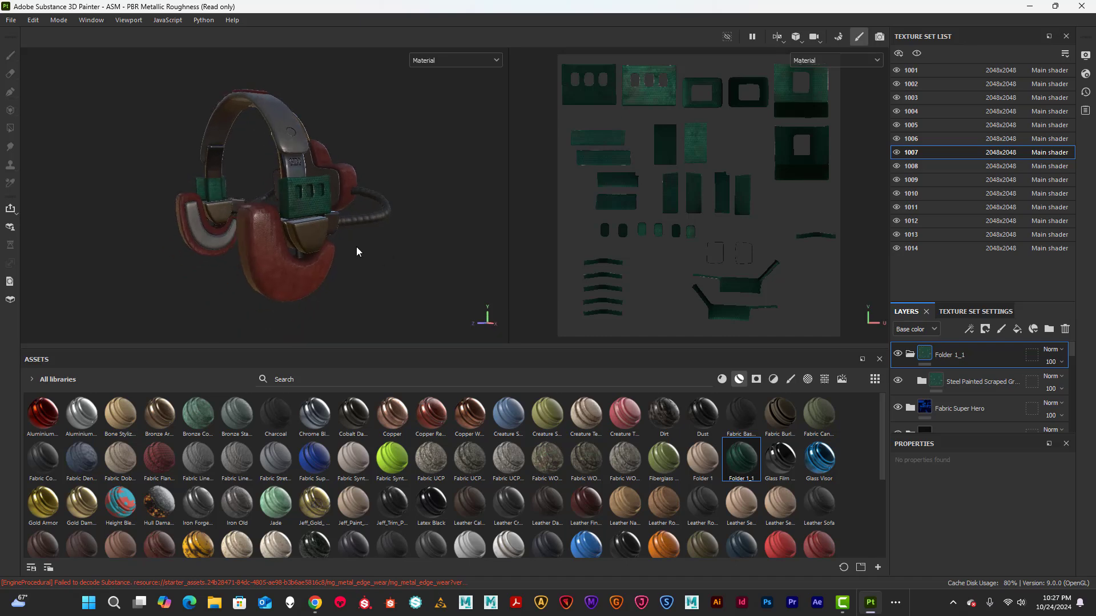
Start saving the project under a new name and browse to the Documents > maya > projects folder
{"action": "left_click", "coordinate": [10, 20]}
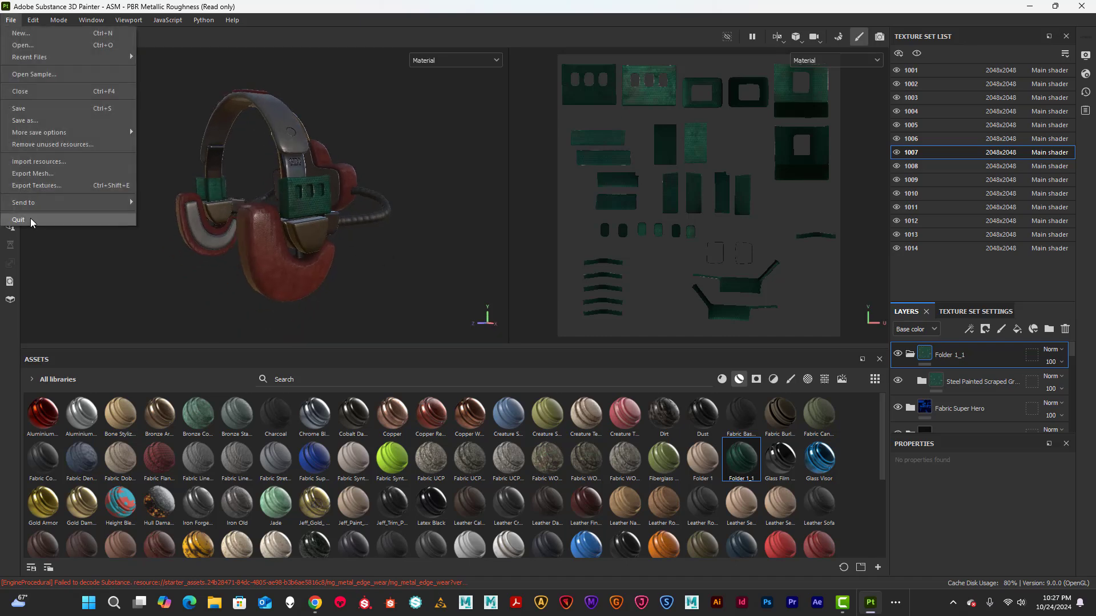
{"action": "left_click", "coordinate": [24, 120]}
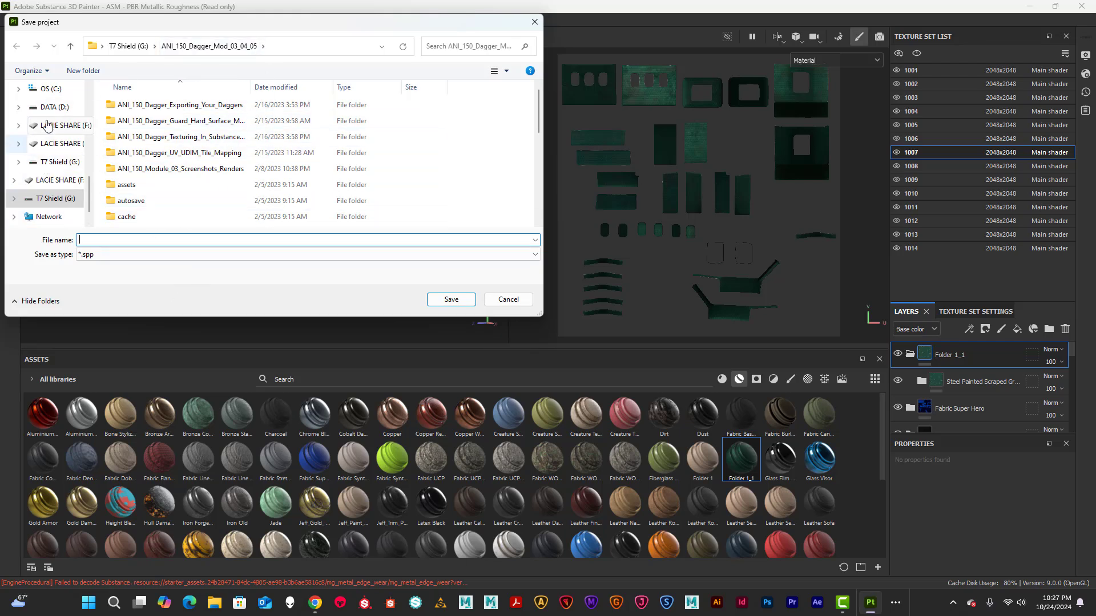
{"action": "scroll", "coordinate": [52, 110], "scroll_direction": "up", "scroll_amount": 5}
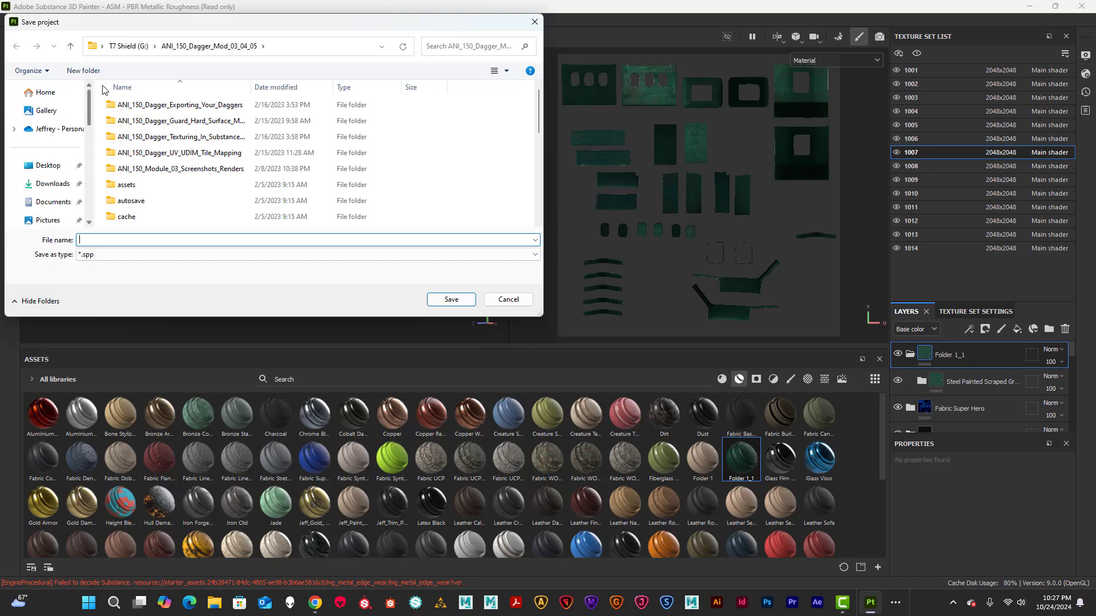
{"action": "left_click", "coordinate": [52, 202]}
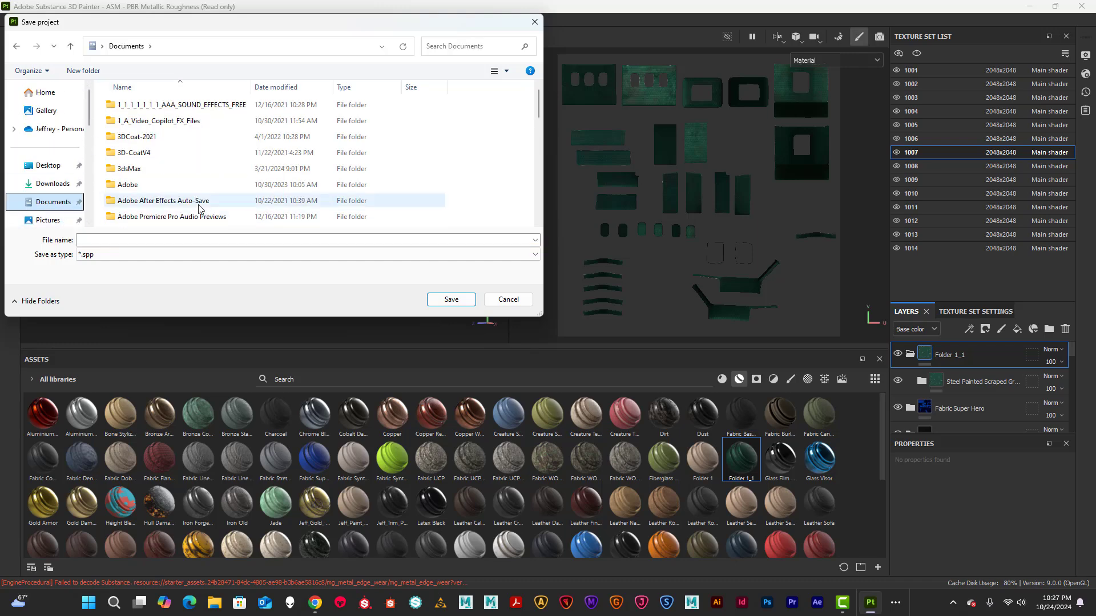
{"action": "scroll", "coordinate": [195, 218], "scroll_direction": "down", "scroll_amount": 5}
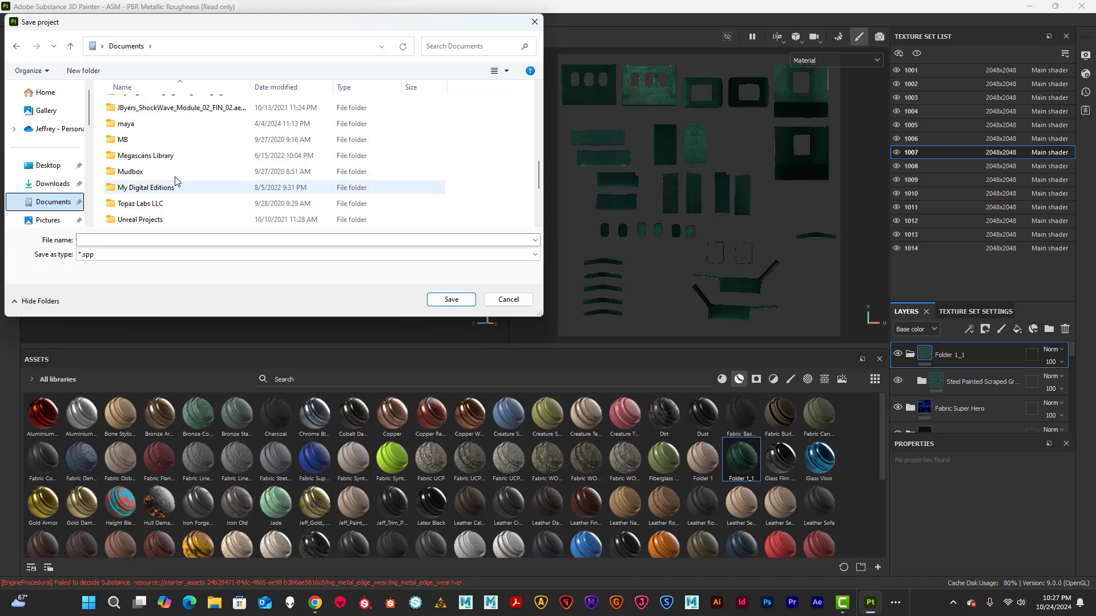
{"action": "double_click", "coordinate": [129, 123]}
{"action": "scroll", "coordinate": [157, 194], "scroll_direction": "down", "scroll_amount": 2}
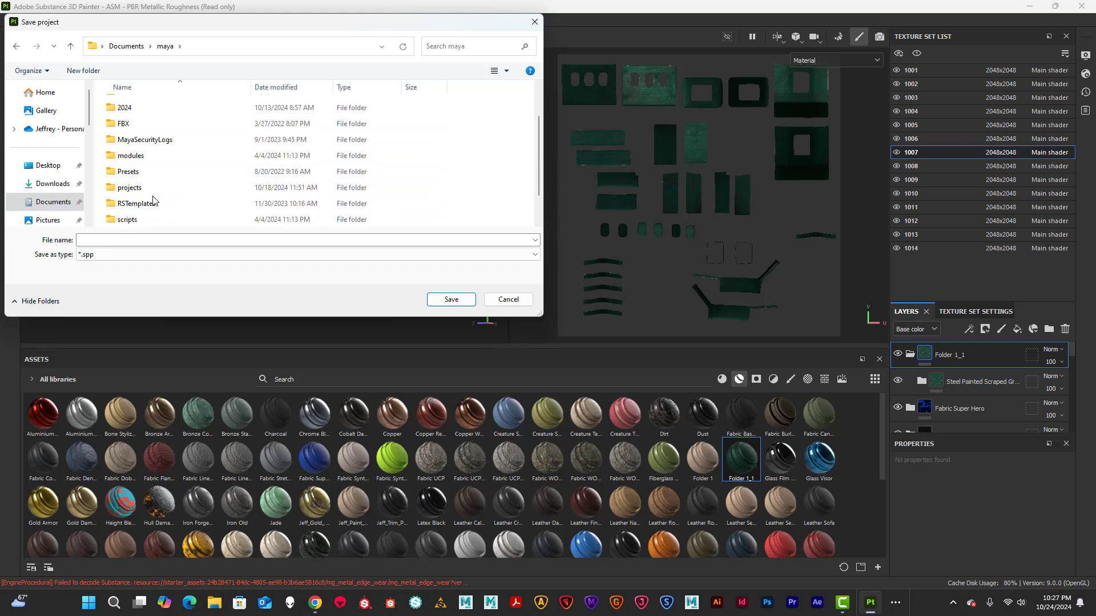
{"action": "double_click", "coordinate": [154, 189]}
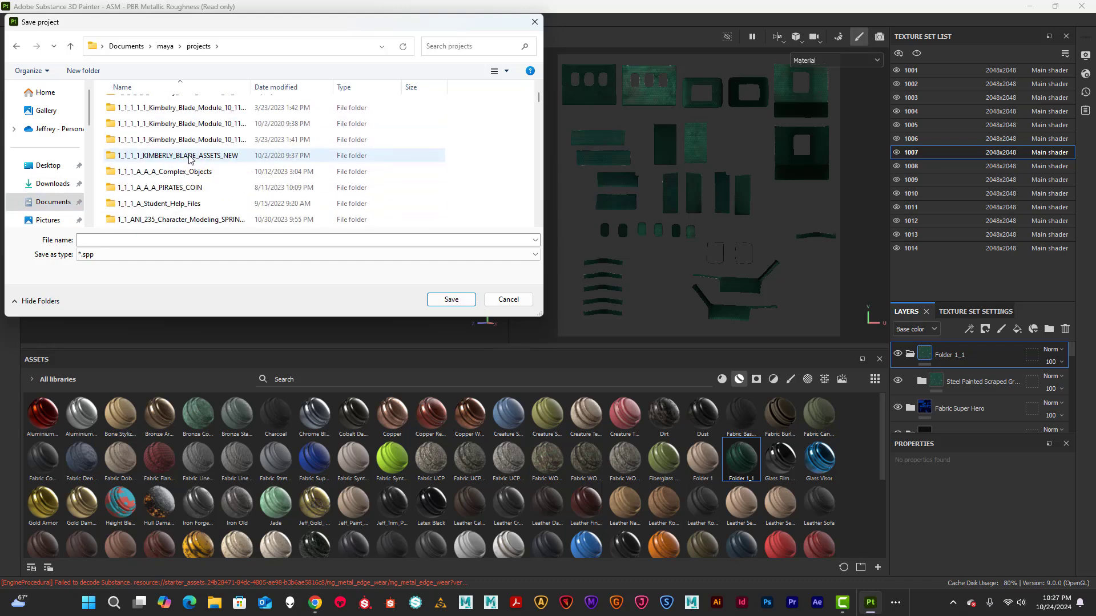
Save the project as Headphones_TX_01 in the 1_1_ANI_235_Character_Modeling_SPRING_2020 folder
{"action": "scroll", "coordinate": [189, 159], "scroll_direction": "down", "scroll_amount": 3}
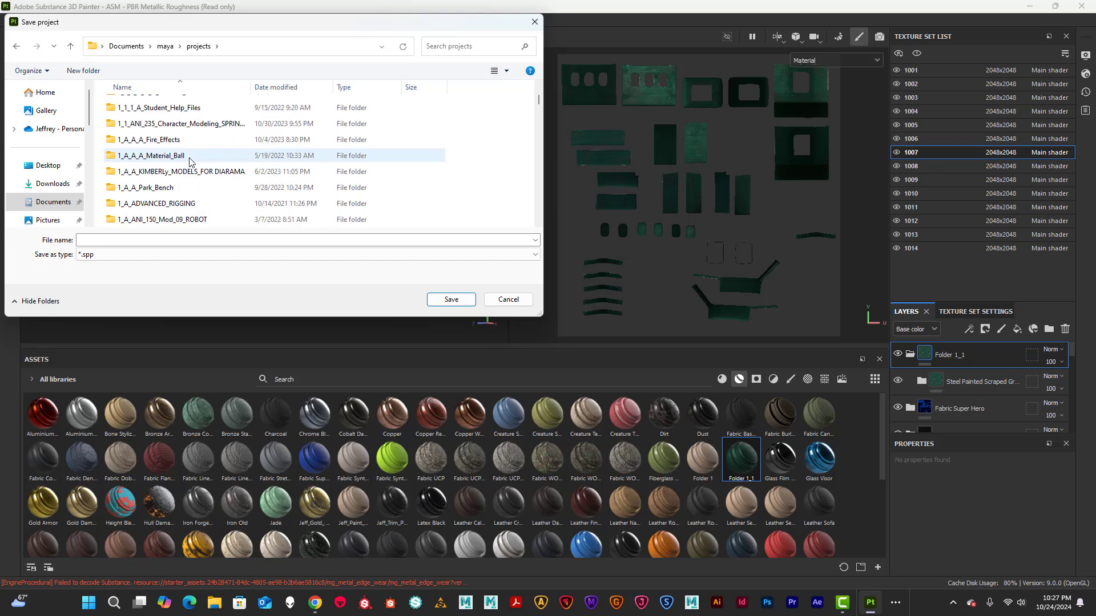
{"action": "double_click", "coordinate": [184, 125]}
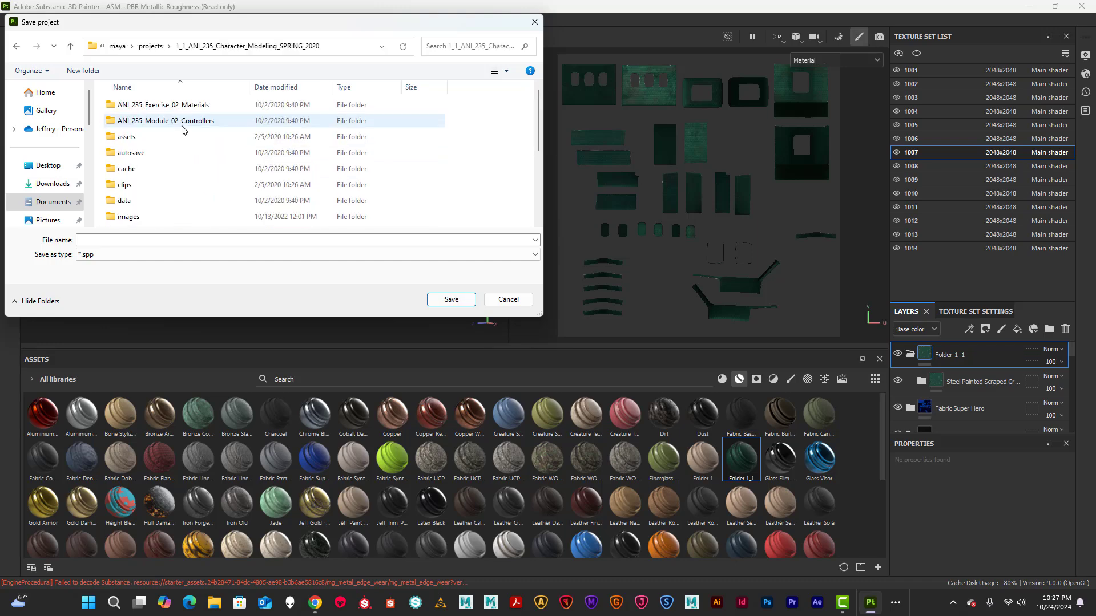
{"action": "scroll", "coordinate": [197, 161], "scroll_direction": "down", "scroll_amount": 3}
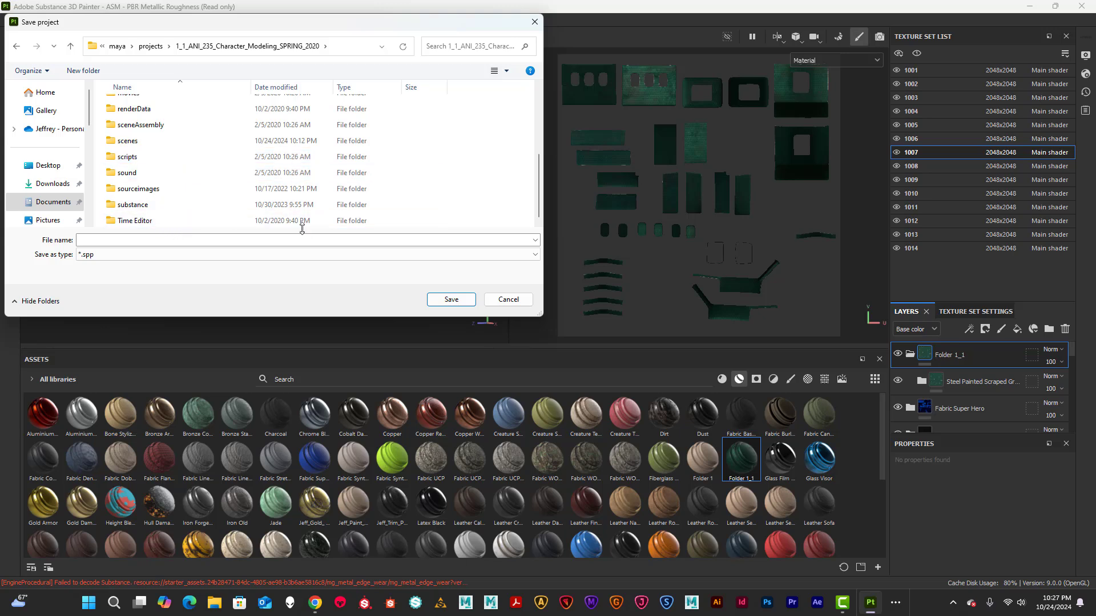
{"action": "left_click", "coordinate": [104, 240]}
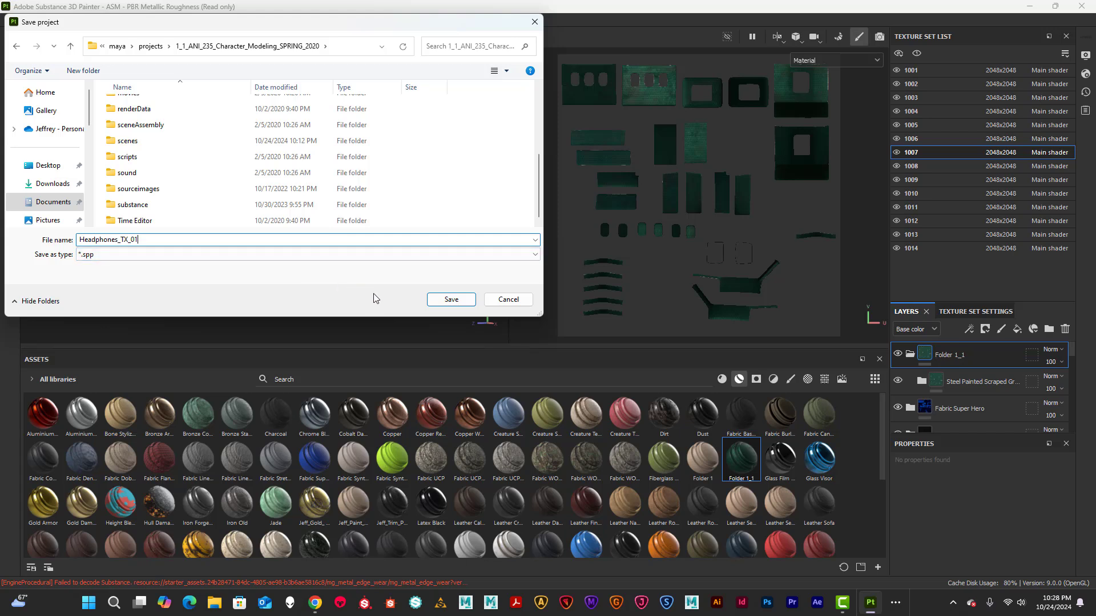
{"action": "left_click", "coordinate": [450, 303]}
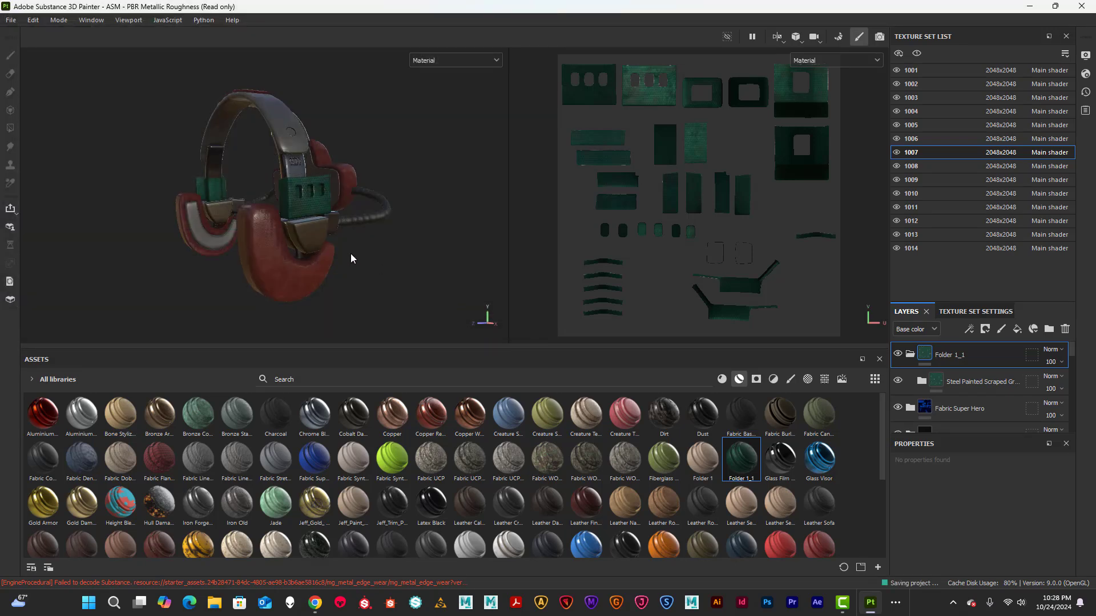
Shrink the assets area to enlarge the viewports and view the headphones
{"action": "left_click_drag", "start_coordinate": [348, 254], "coordinate": [380, 244], "text": "alt"}
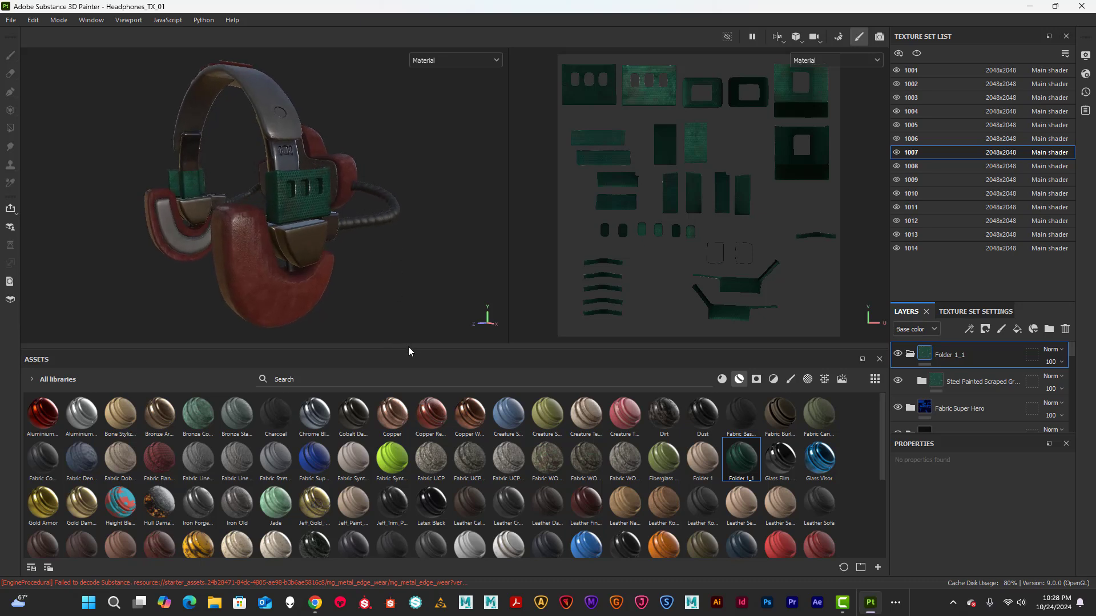
{"action": "left_click_drag", "start_coordinate": [412, 350], "coordinate": [414, 481]}
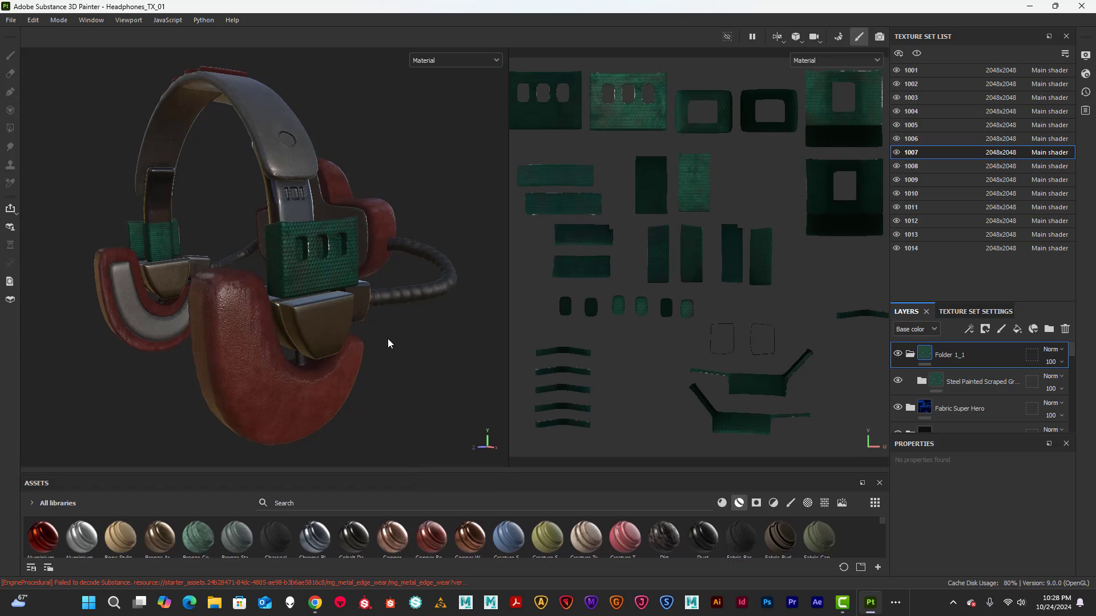
{"action": "left_click_drag", "start_coordinate": [389, 342], "coordinate": [371, 298], "text": "alt"}
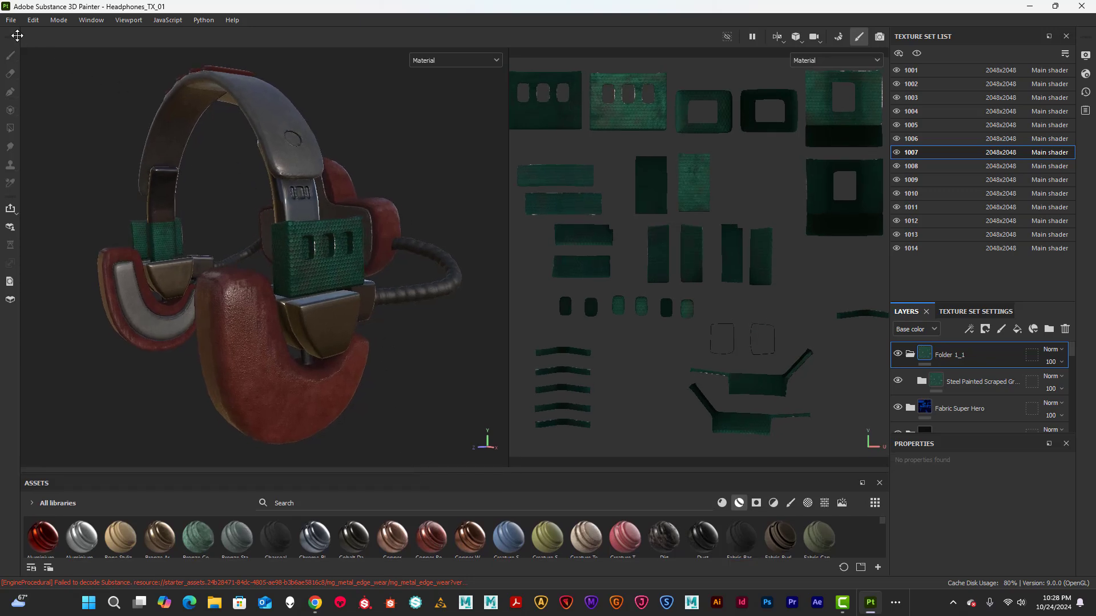
Start a texture export and browse to Documents > maya > projects for the output directory
{"action": "left_click", "coordinate": [11, 20]}
{"action": "left_click", "coordinate": [29, 185]}
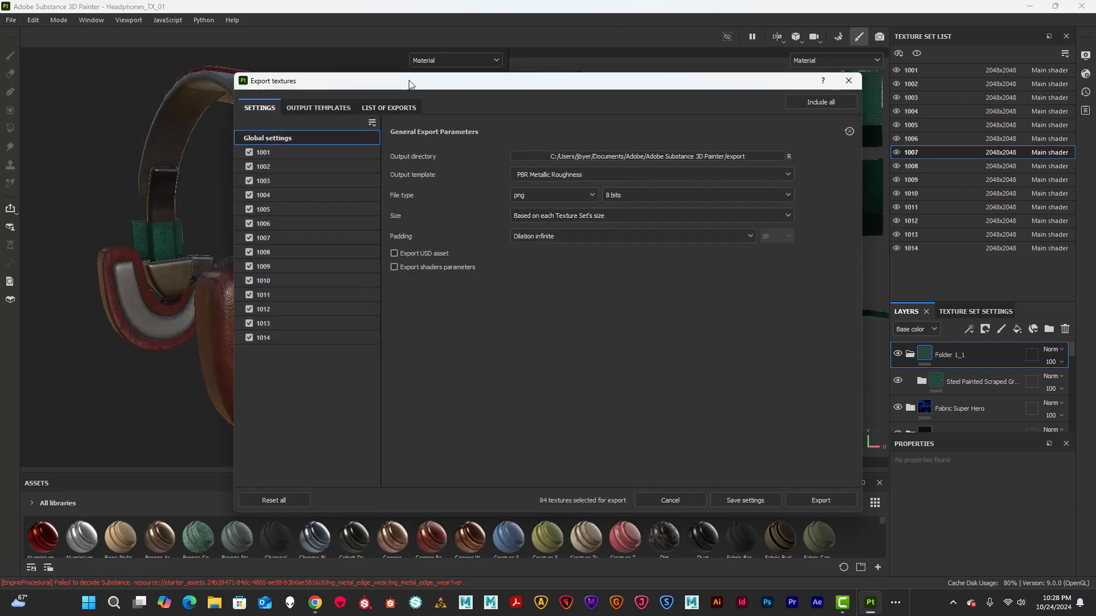
{"action": "left_click_drag", "start_coordinate": [410, 83], "coordinate": [389, 84]}
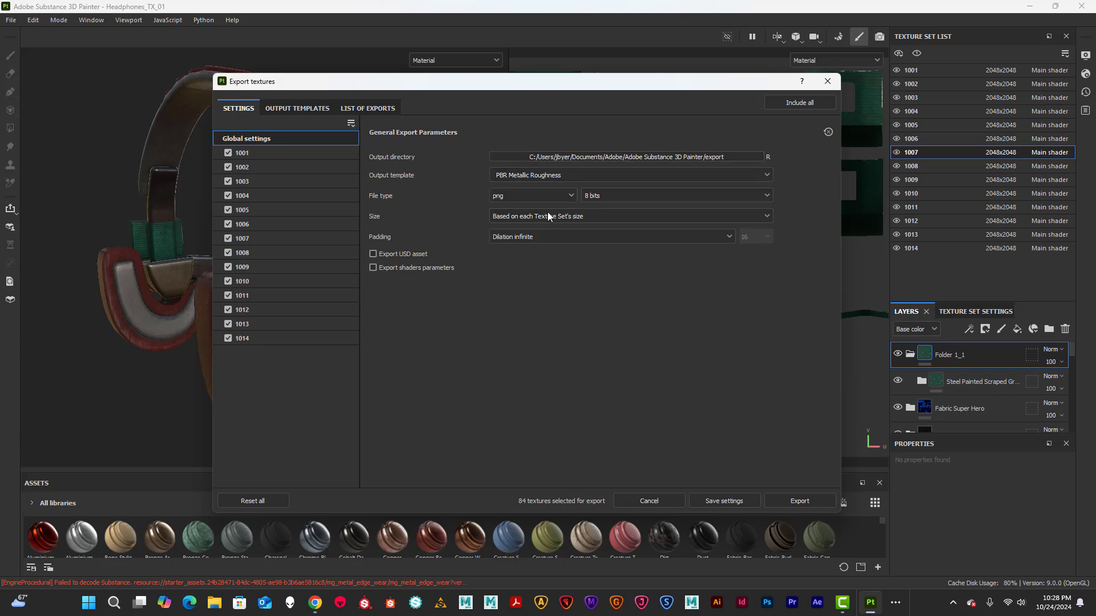
{"action": "left_click", "coordinate": [742, 156]}
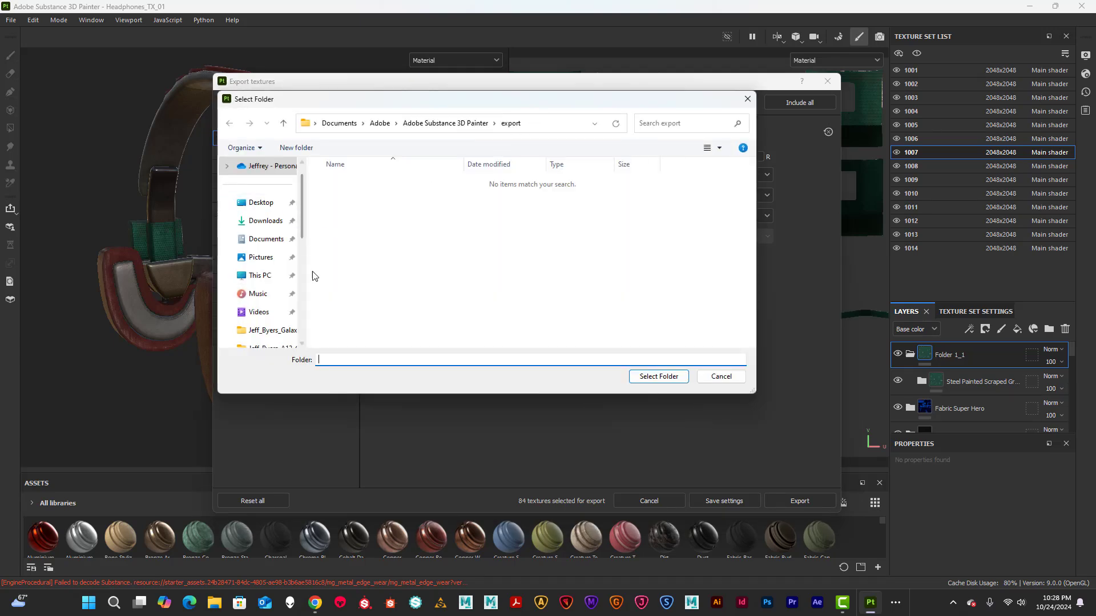
{"action": "left_click_drag", "start_coordinate": [305, 338], "coordinate": [379, 334]}
{"action": "left_click", "coordinate": [266, 239]}
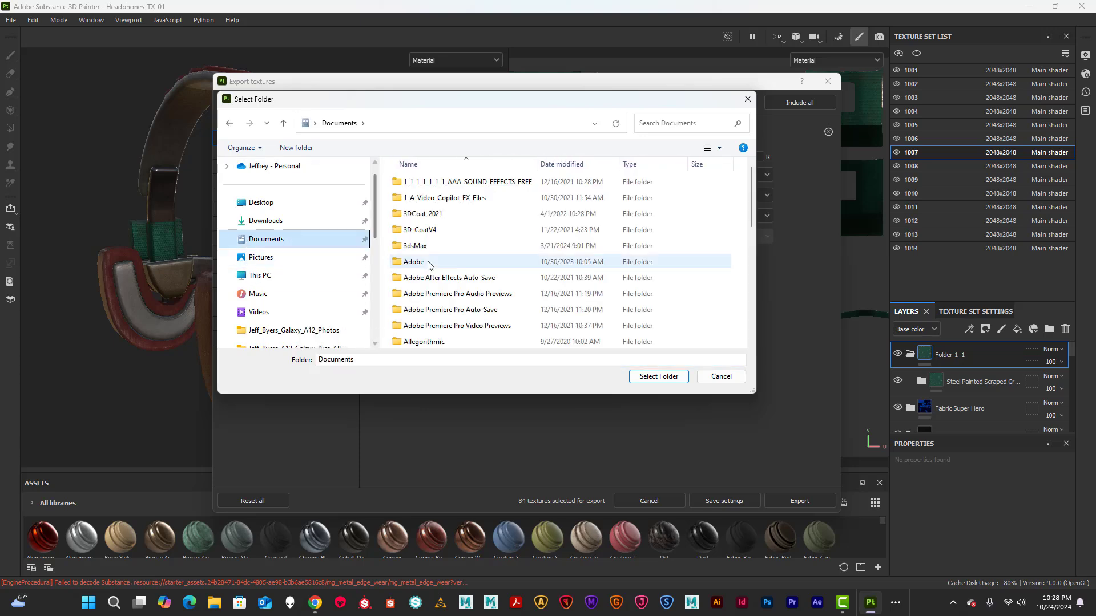
{"action": "scroll", "coordinate": [428, 264], "scroll_direction": "down", "scroll_amount": 4}
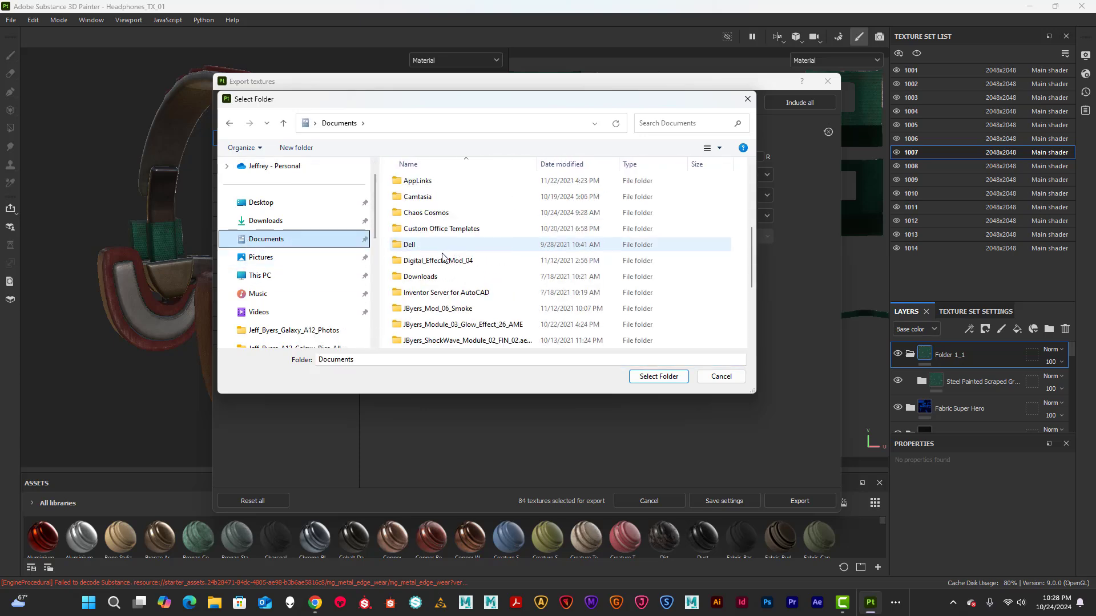
{"action": "scroll", "coordinate": [442, 257], "scroll_direction": "down", "scroll_amount": 1}
{"action": "double_click", "coordinate": [423, 313]}
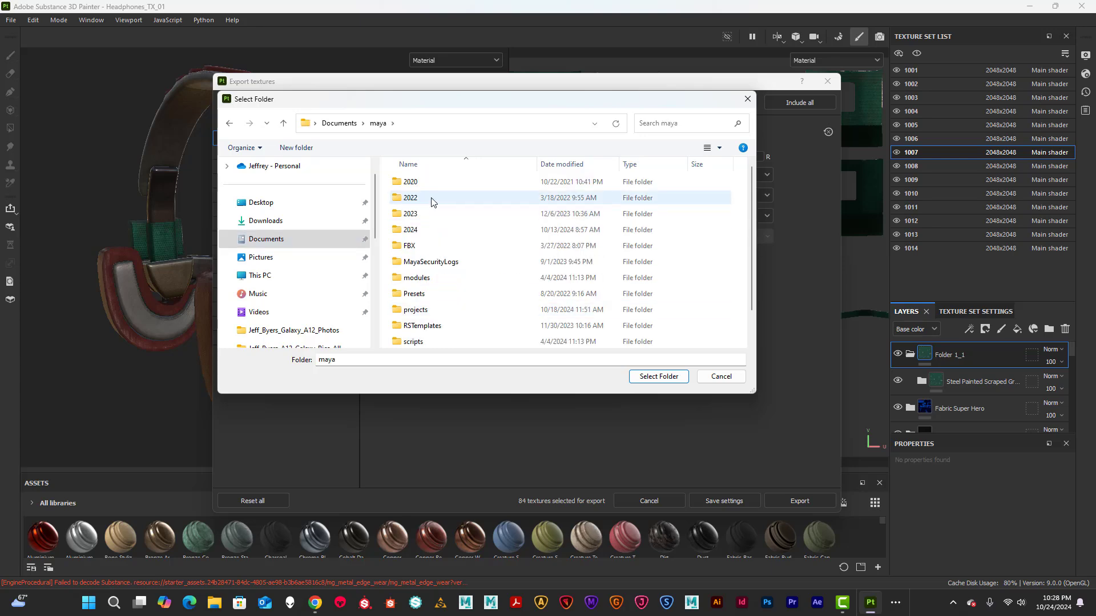
{"action": "scroll", "coordinate": [440, 217], "scroll_direction": "down", "scroll_amount": 1}
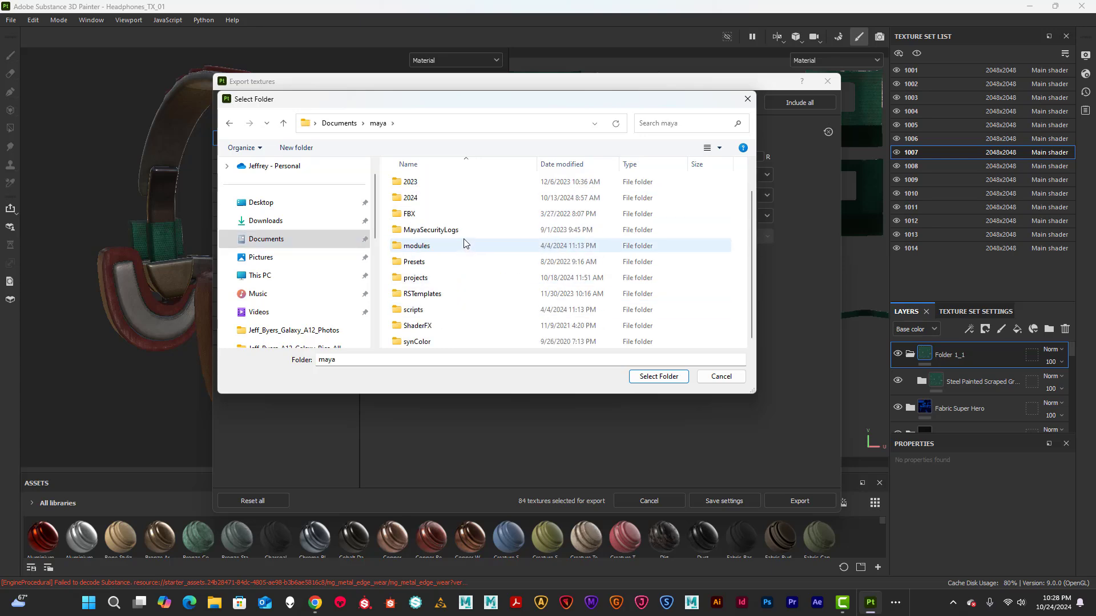
{"action": "double_click", "coordinate": [421, 281]}
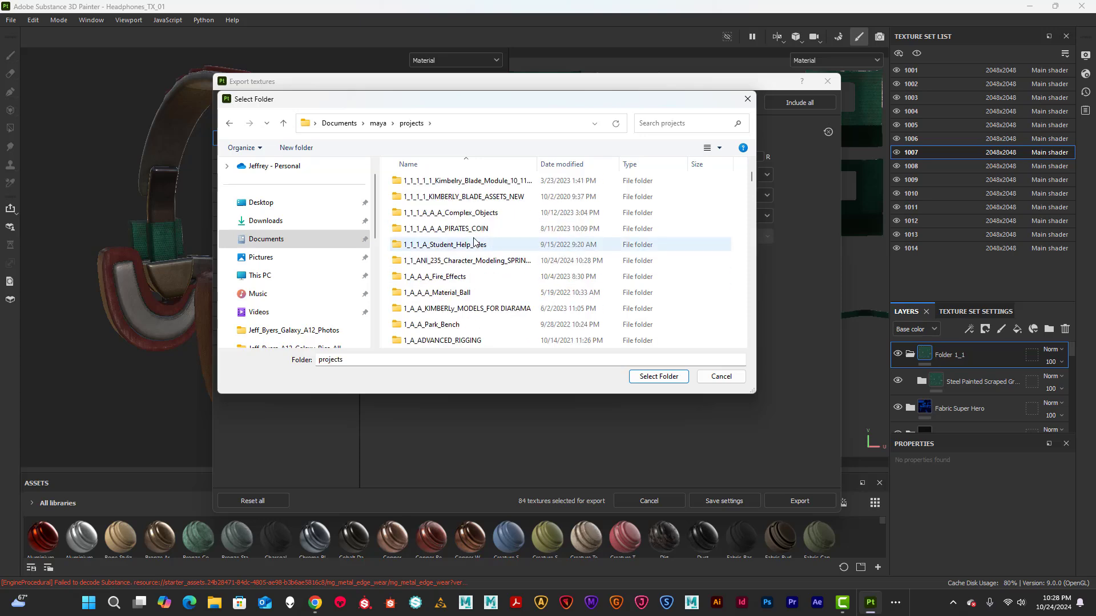
Set the output directory to the sourceimages folder inside 1_1_ANI_235_Character_Modeling_SPRING_2020
{"action": "double_click", "coordinate": [423, 265]}
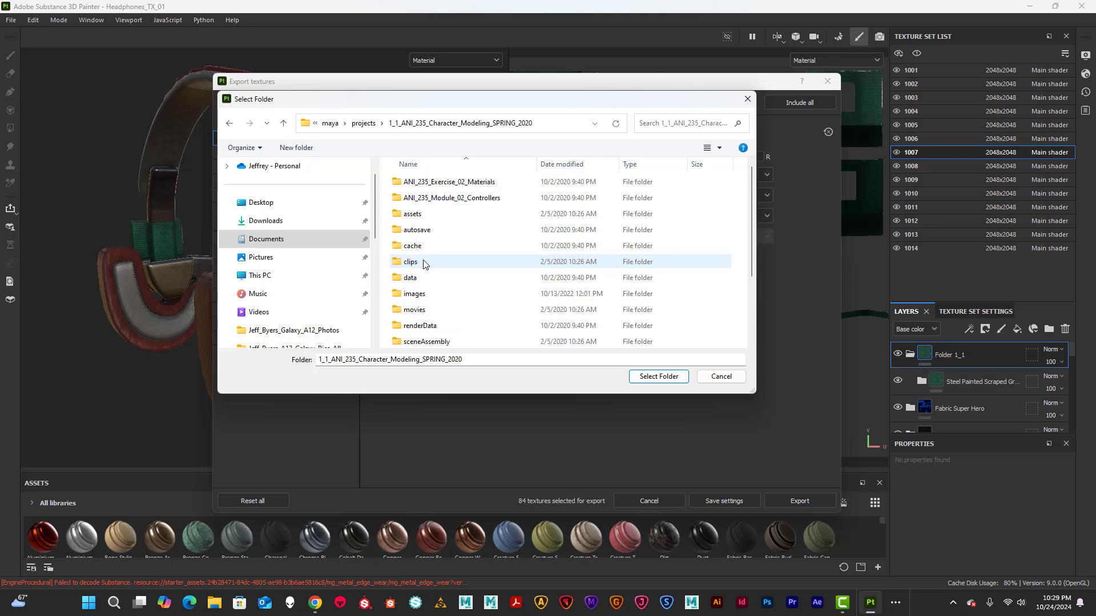
{"action": "scroll", "coordinate": [465, 315], "scroll_direction": "down", "scroll_amount": 1}
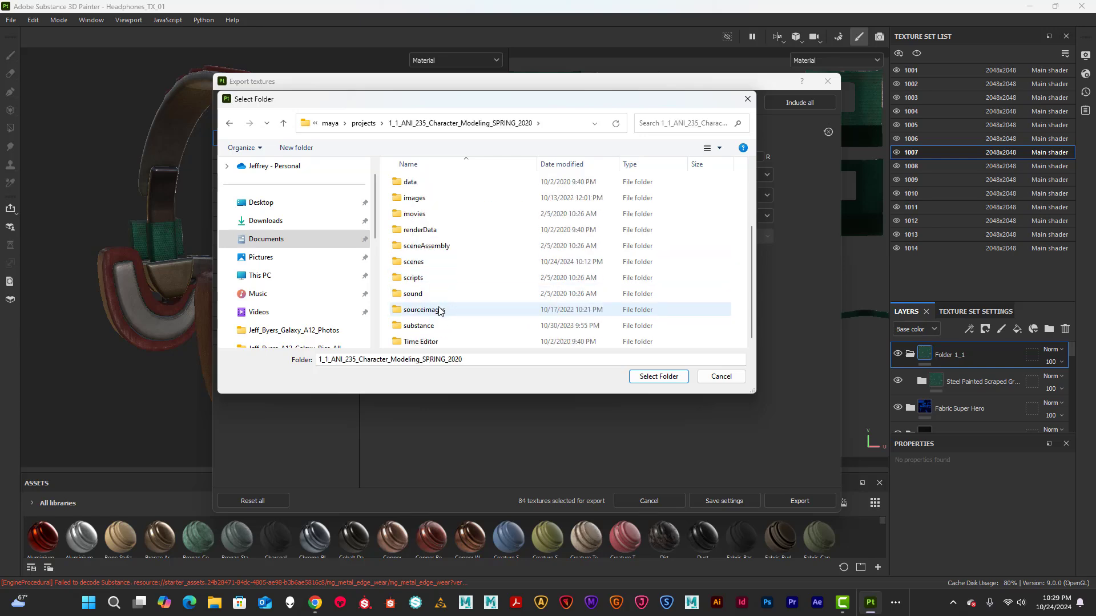
{"action": "double_click", "coordinate": [461, 310]}
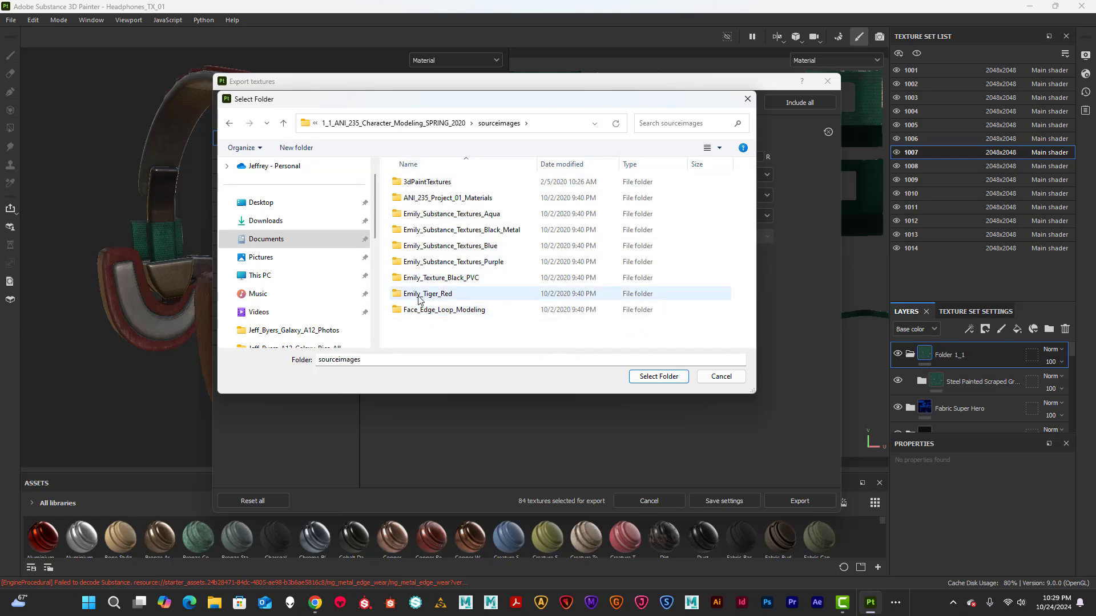
{"action": "left_click", "coordinate": [657, 377]}
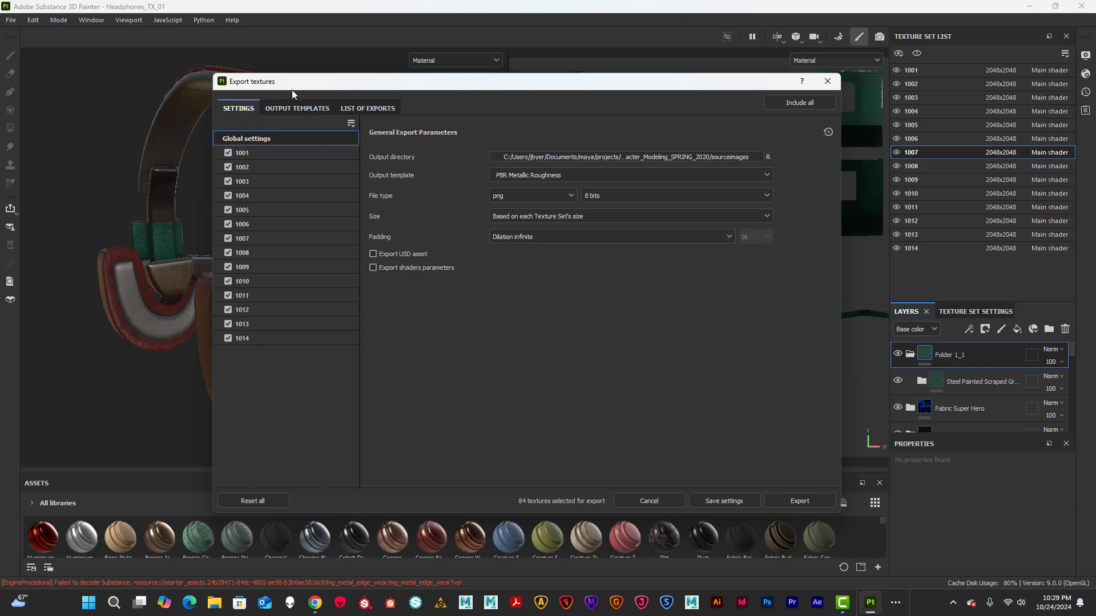
Remove the Emissive and Height output maps from the PBR Metallic Roughness output template
{"action": "left_click", "coordinate": [290, 107]}
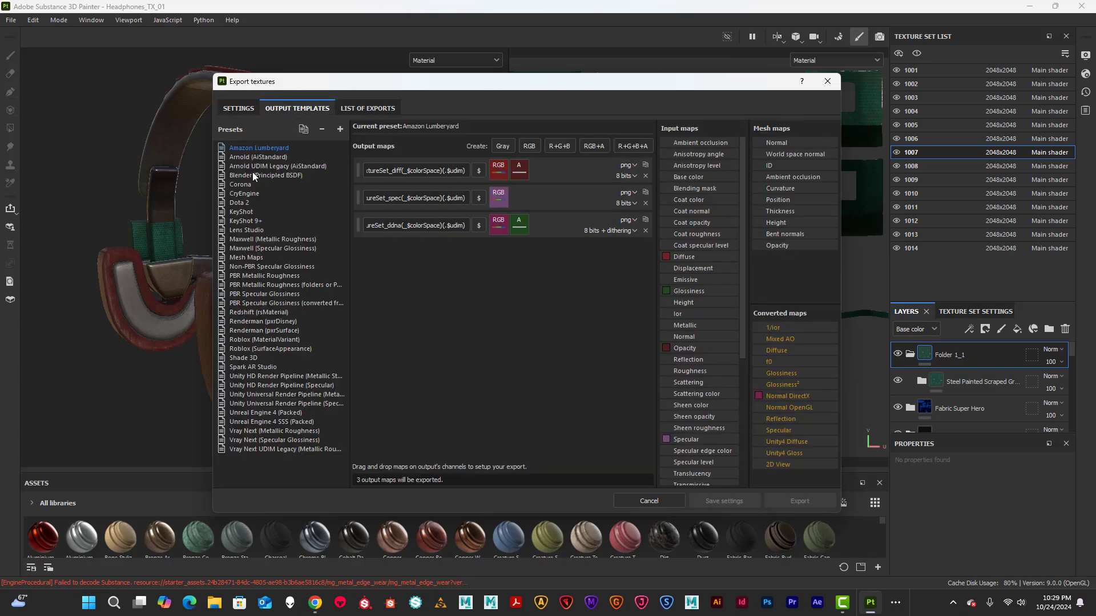
{"action": "left_click", "coordinate": [247, 276]}
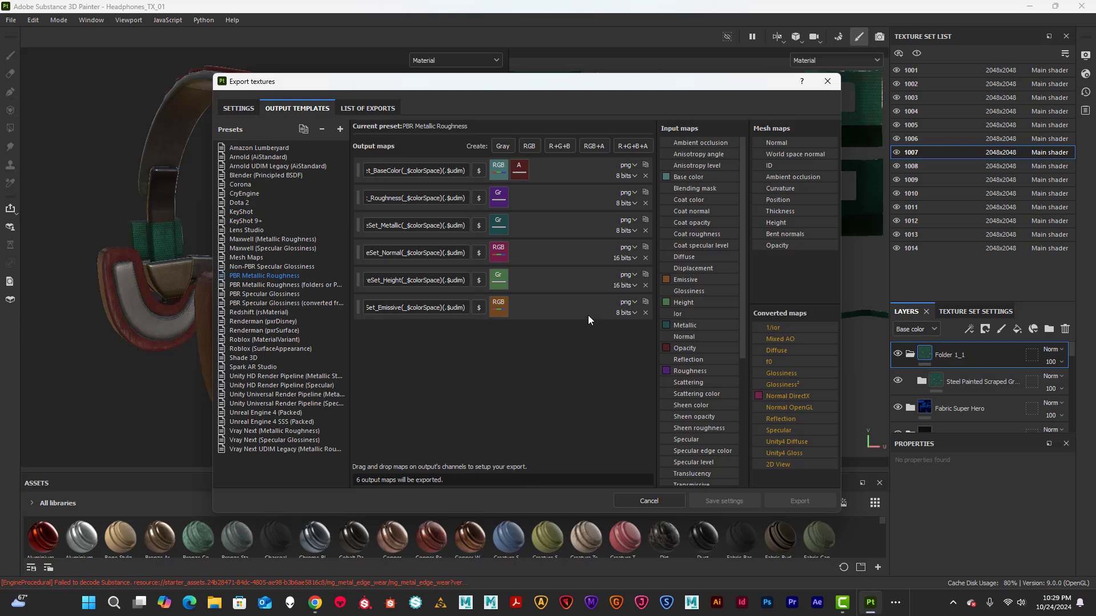
{"action": "left_click", "coordinate": [645, 312]}
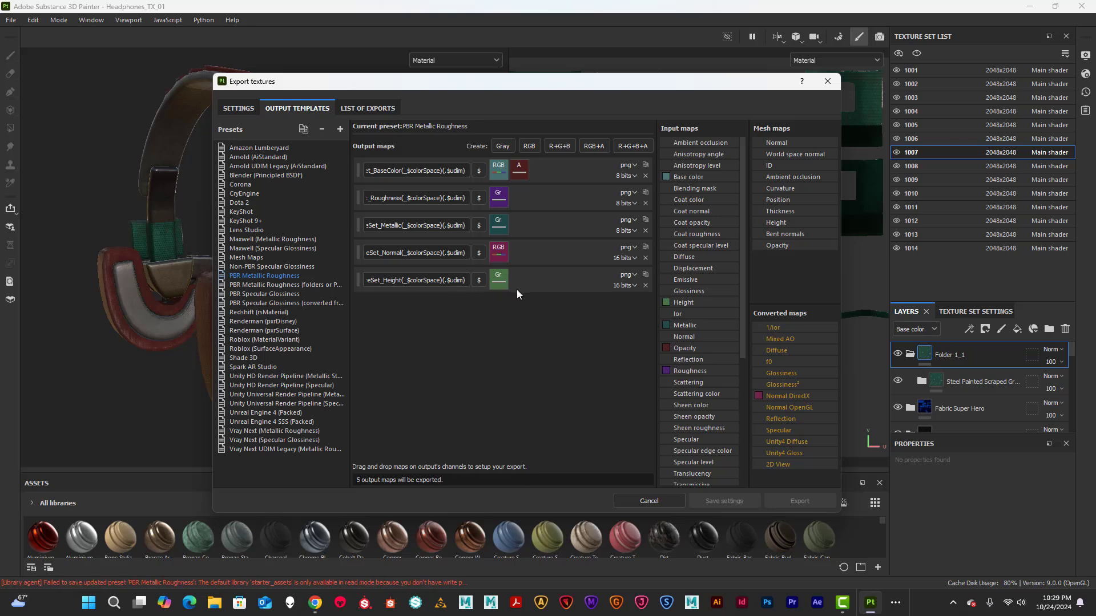
{"action": "left_click", "coordinate": [645, 285]}
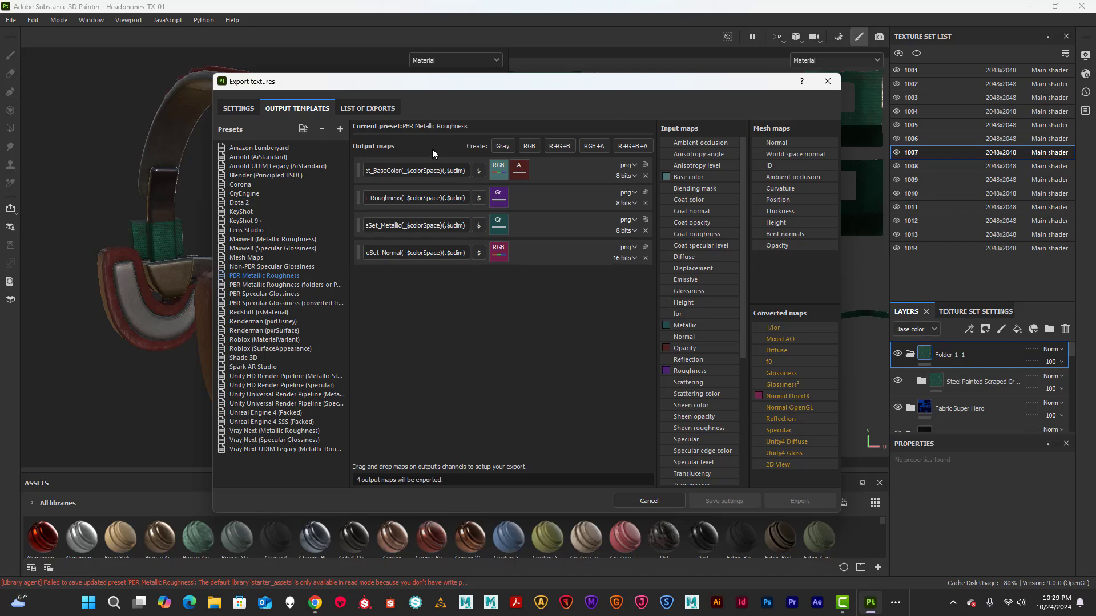
Review the list of exports for texture sets 1001 to 1014 and recheck the output template and general export parameters
{"action": "left_click", "coordinate": [353, 107]}
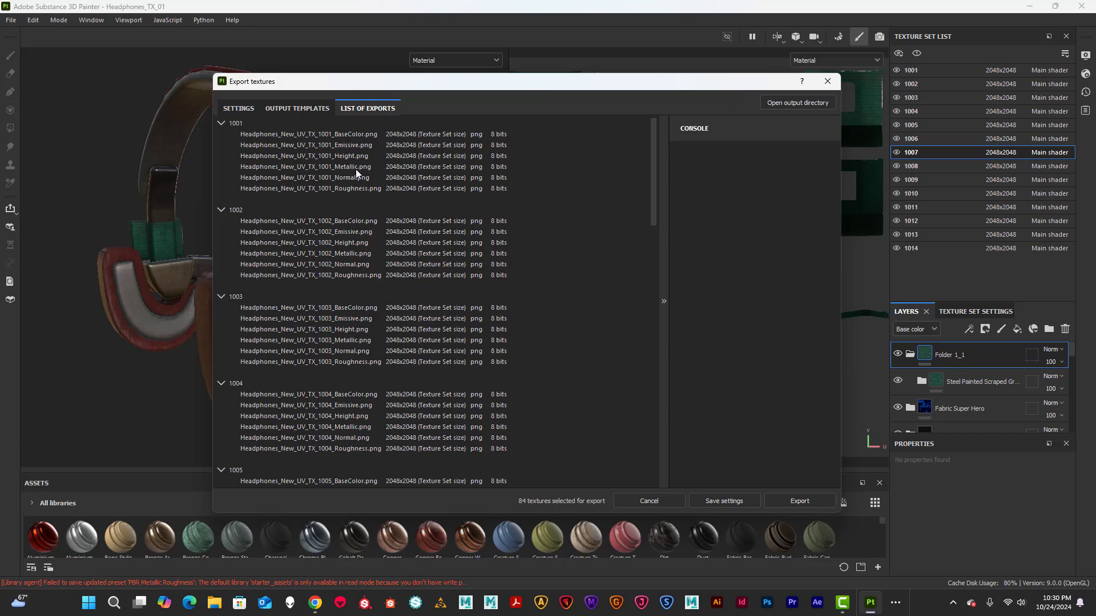
{"action": "left_click", "coordinate": [283, 106]}
{"action": "left_click", "coordinate": [242, 107]}
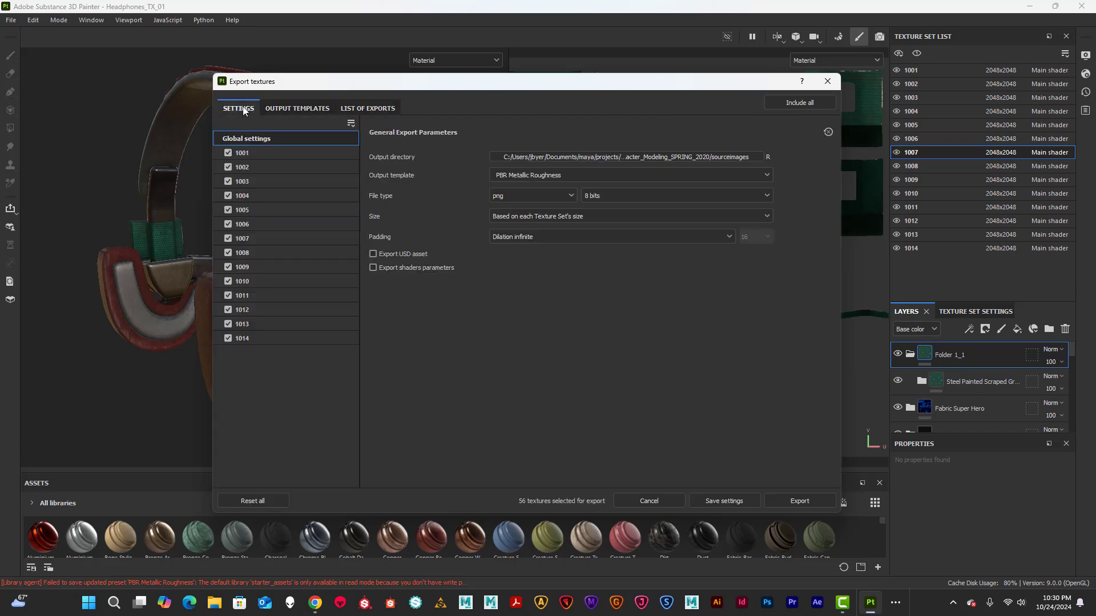
{"action": "left_click", "coordinate": [370, 109]}
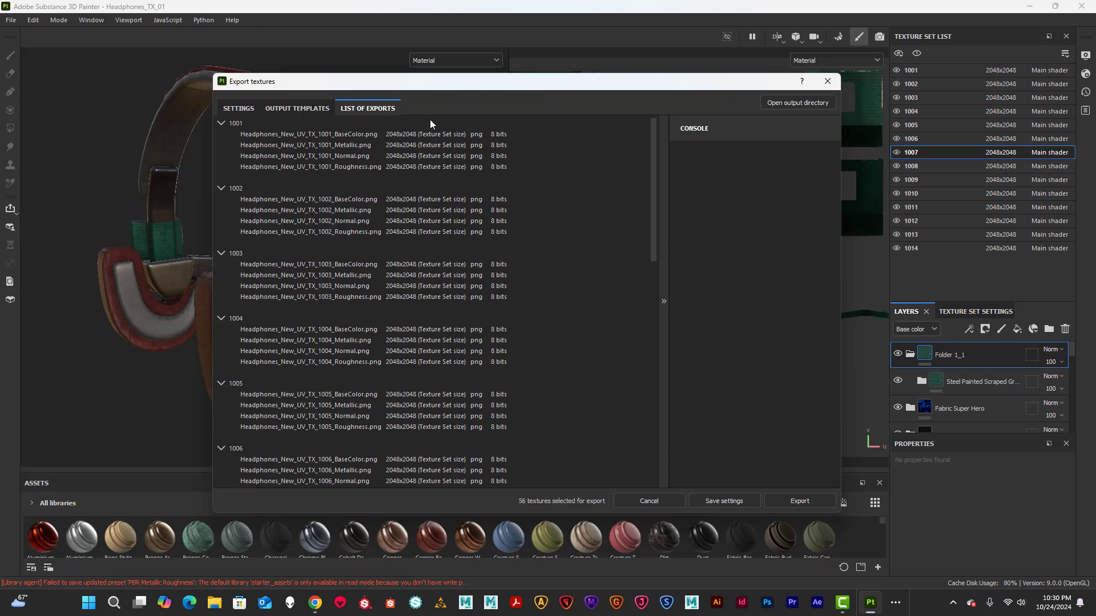
{"action": "scroll", "coordinate": [429, 184], "scroll_direction": "down", "scroll_amount": 17}
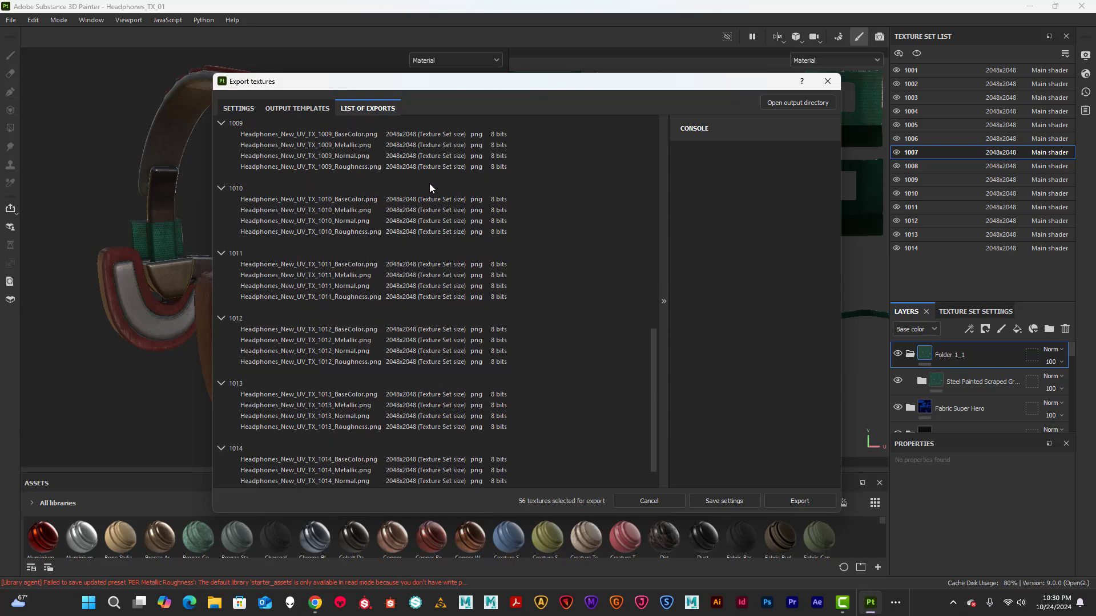
{"action": "scroll", "coordinate": [430, 185], "scroll_direction": "up", "scroll_amount": 17}
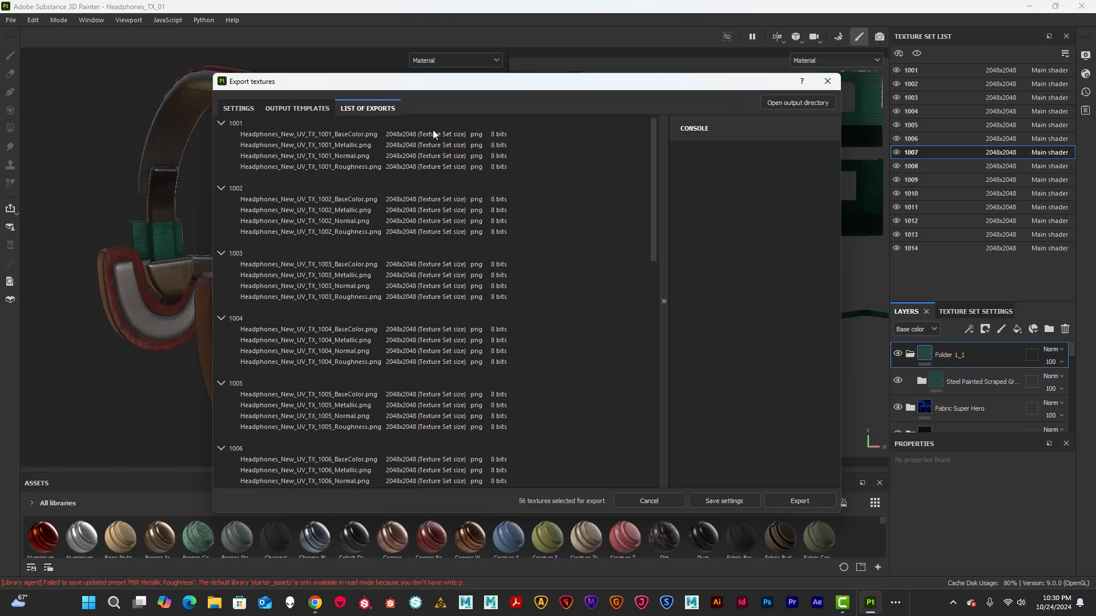
{"action": "scroll", "coordinate": [439, 146], "scroll_direction": "down", "scroll_amount": 17}
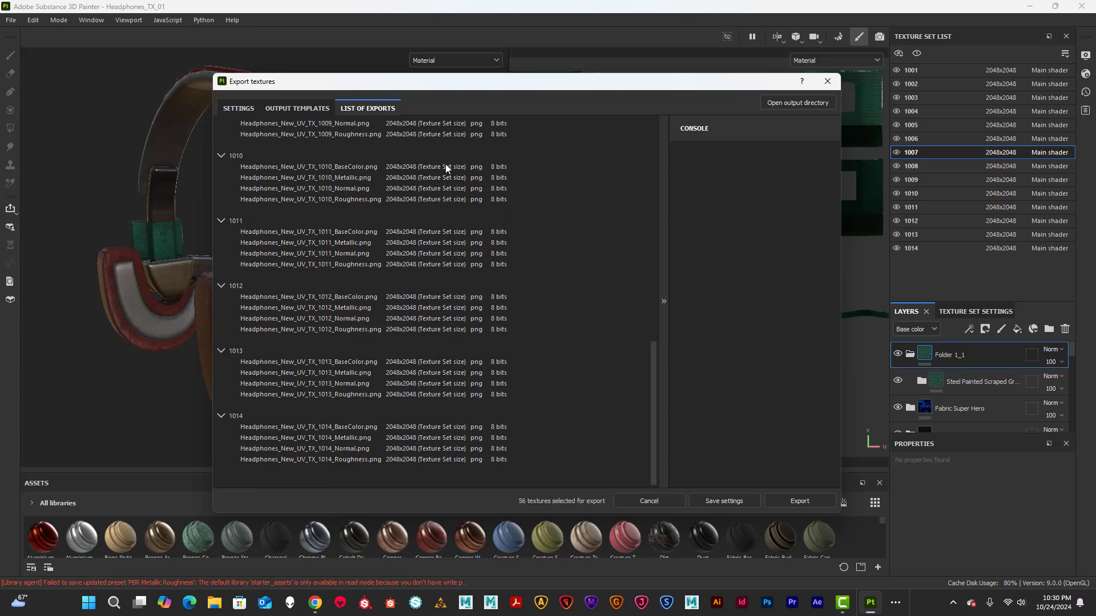
{"action": "scroll", "coordinate": [439, 184], "scroll_direction": "up", "scroll_amount": 17}
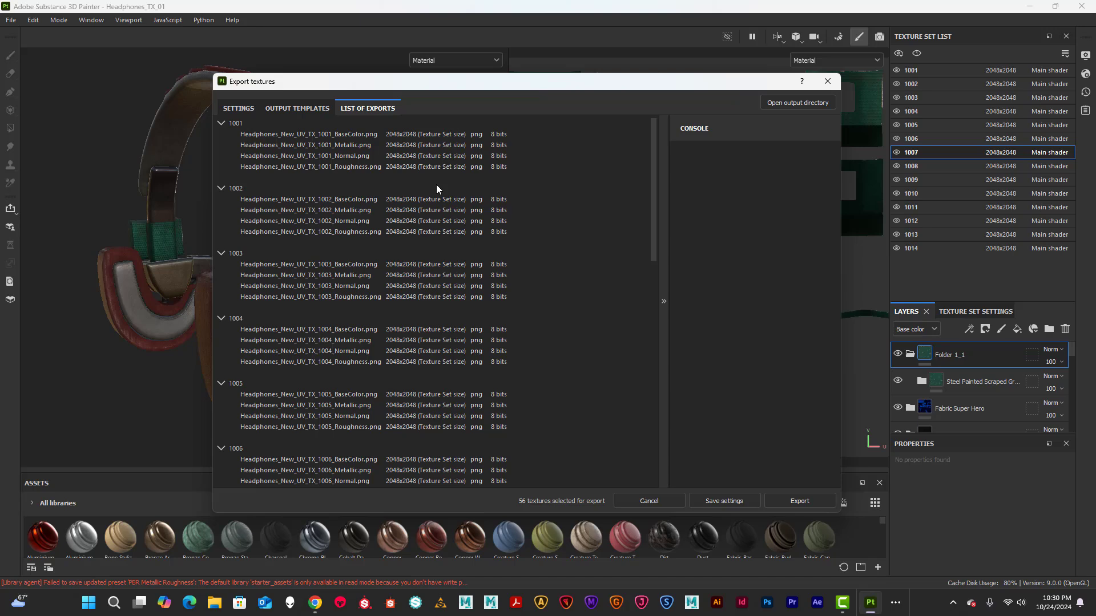
{"action": "left_click", "coordinate": [290, 107]}
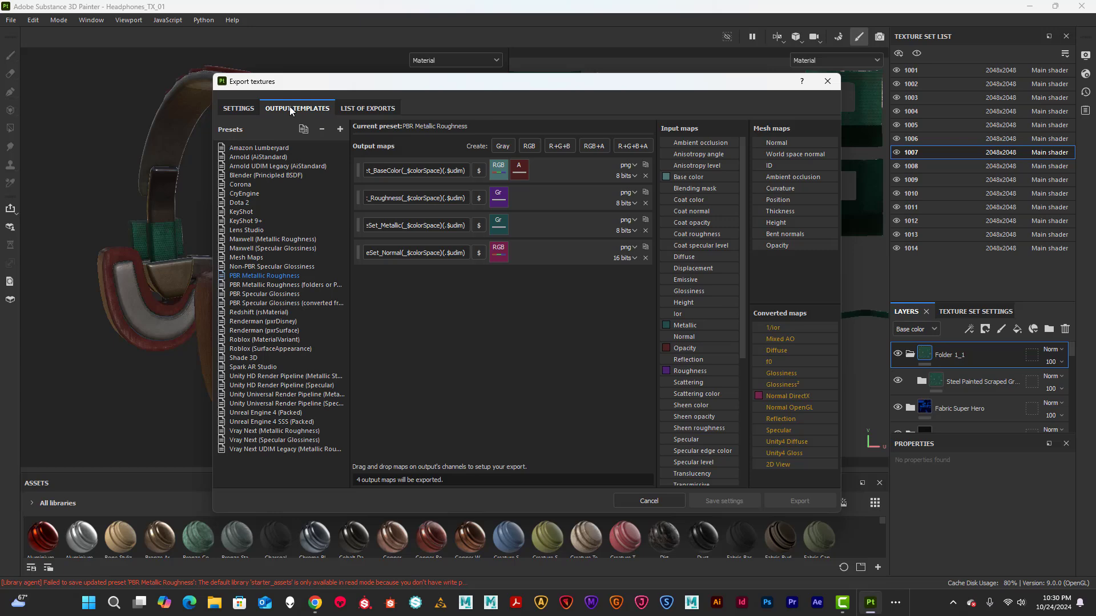
{"action": "left_click", "coordinate": [240, 109]}
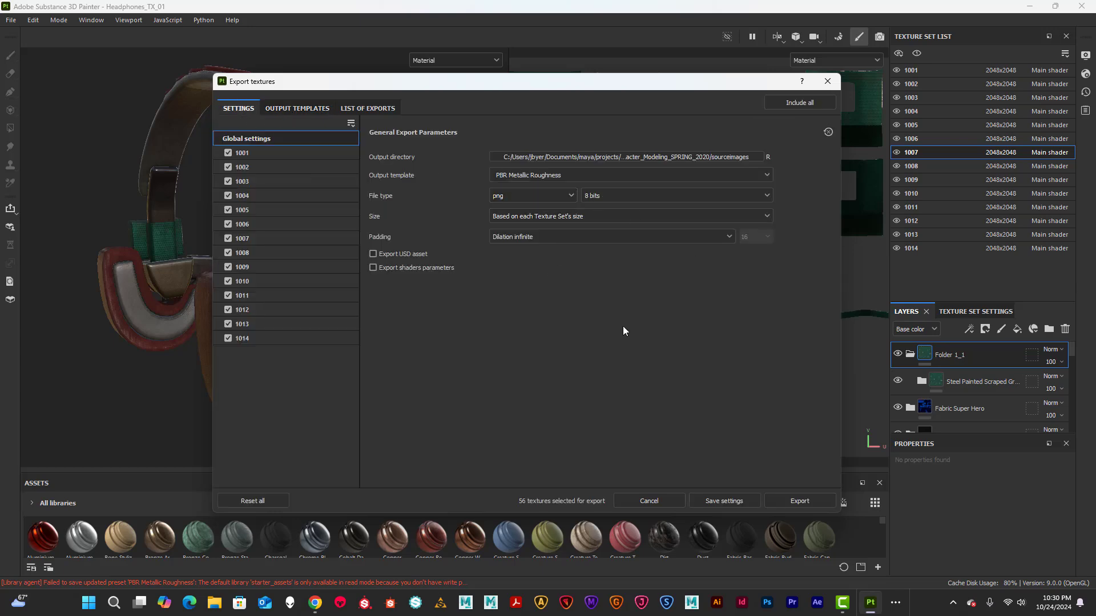
Export the textures, look through the export log, and close the export window
{"action": "left_click", "coordinate": [807, 502]}
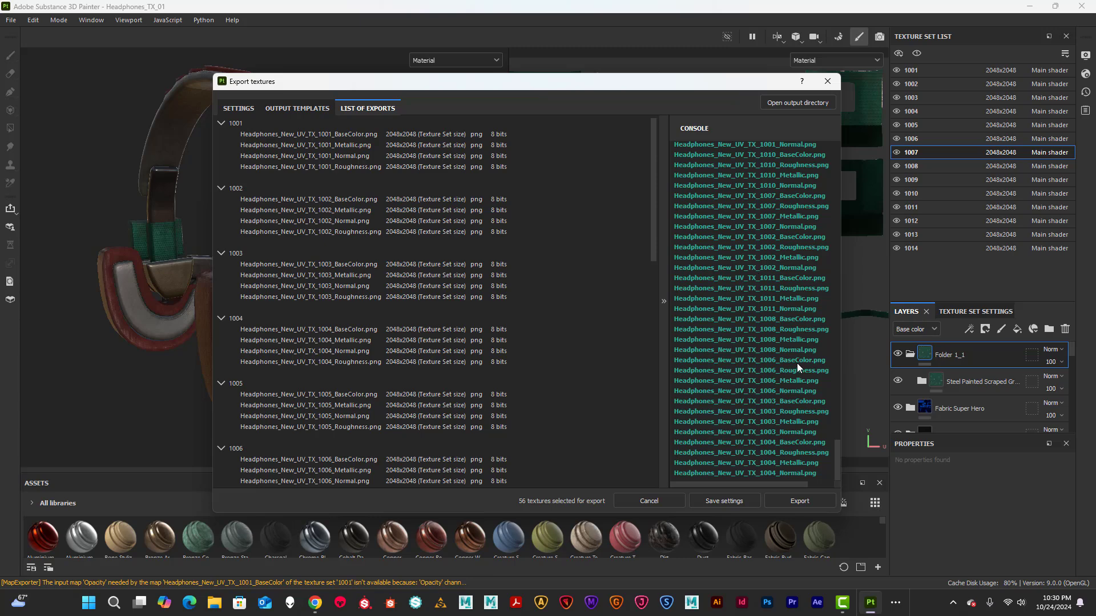
{"action": "scroll", "coordinate": [805, 310], "scroll_direction": "up", "scroll_amount": 15}
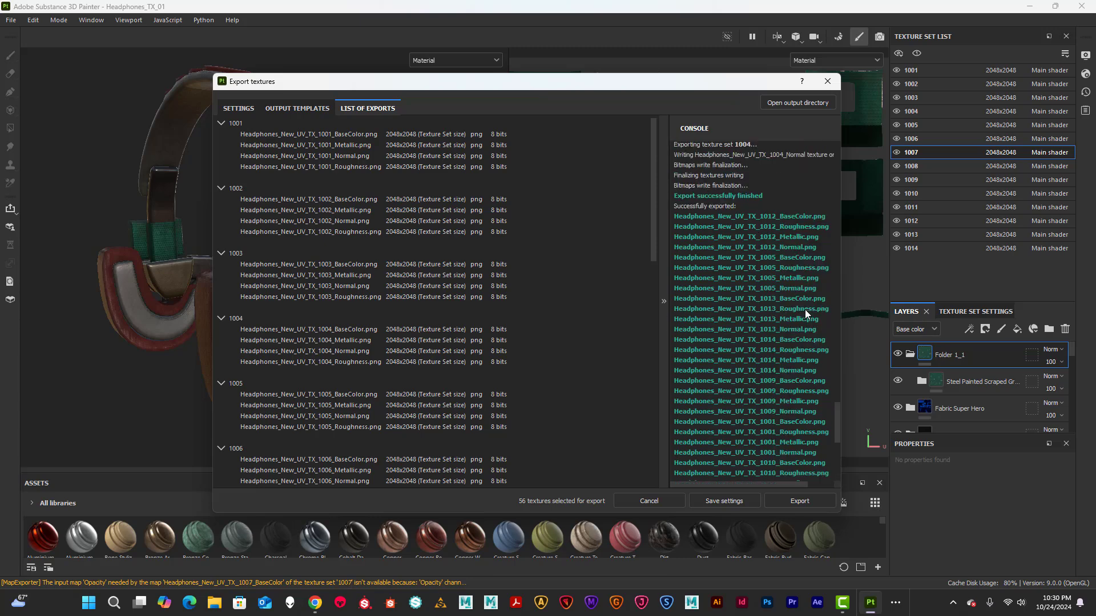
{"action": "scroll", "coordinate": [805, 312], "scroll_direction": "down", "scroll_amount": 15}
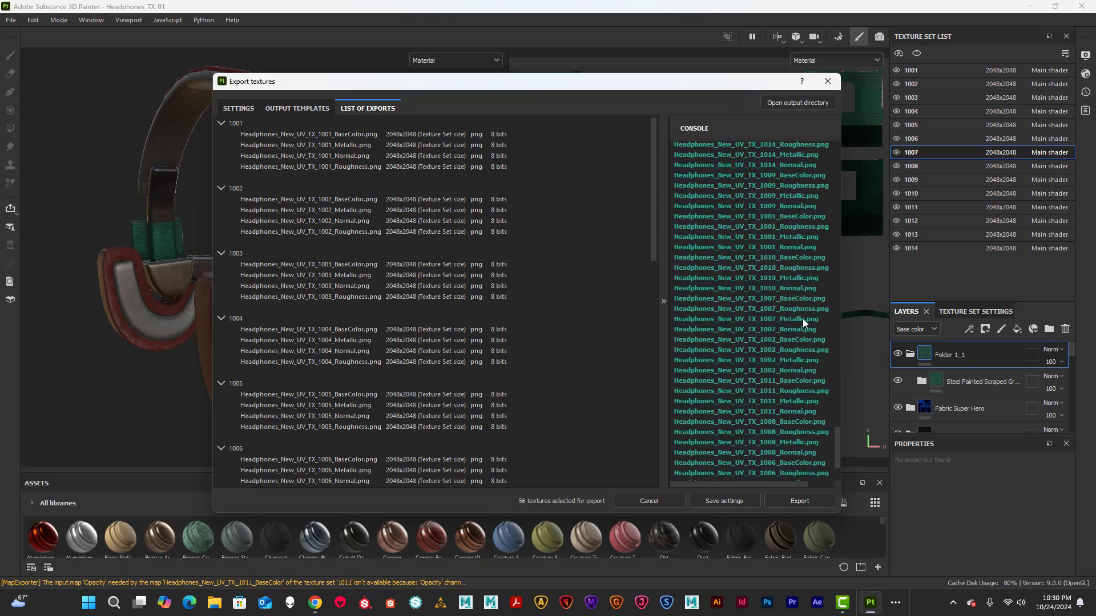
{"action": "scroll", "coordinate": [803, 319], "scroll_direction": "up", "scroll_amount": 10}
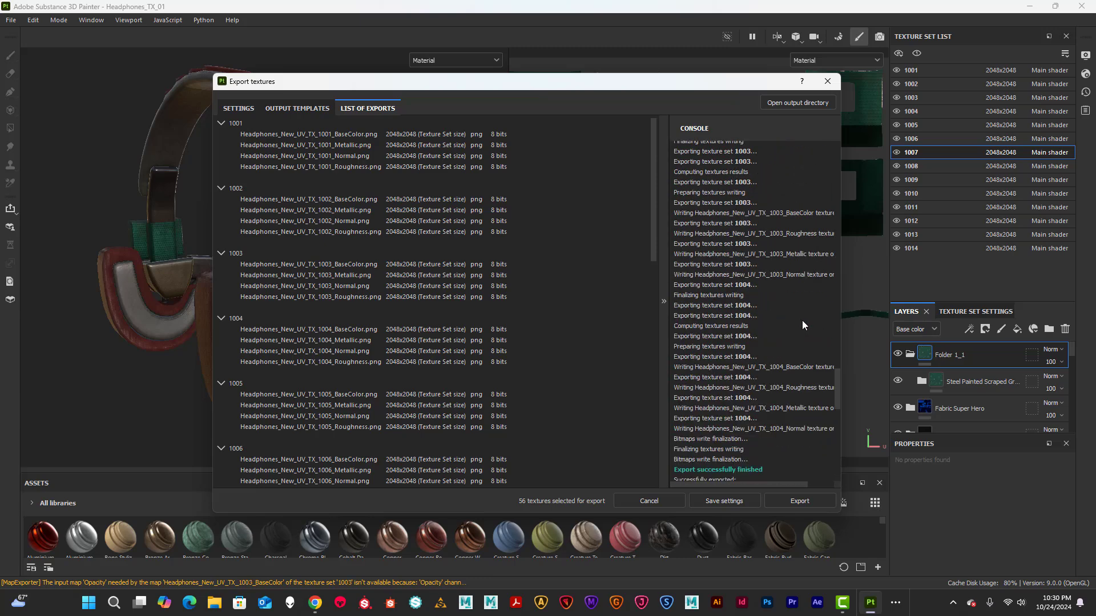
{"action": "scroll", "coordinate": [803, 320], "scroll_direction": "down", "scroll_amount": 7}
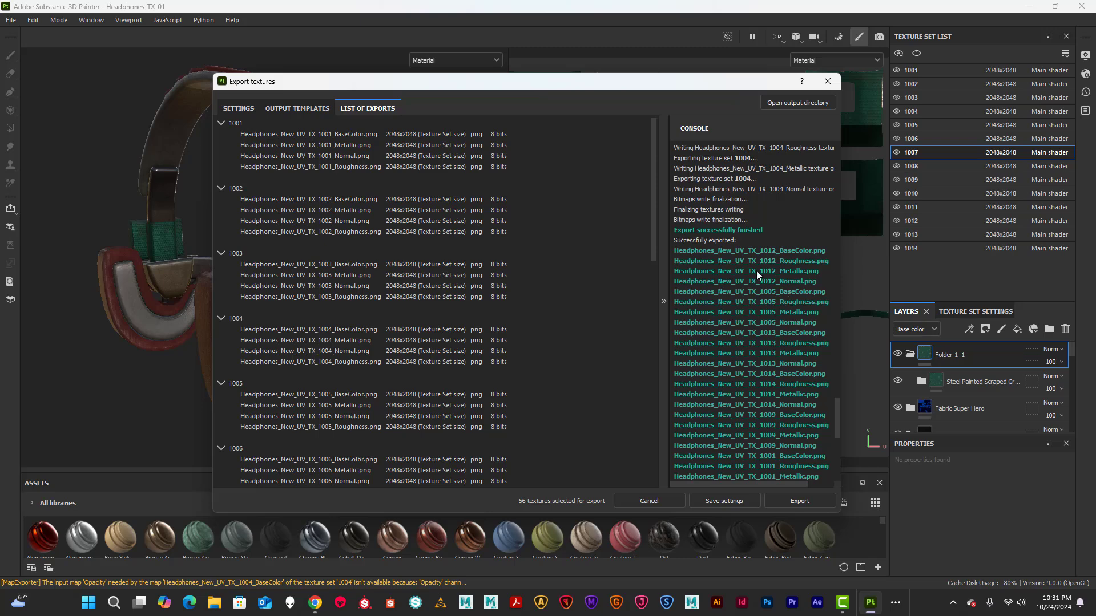
{"action": "scroll", "coordinate": [769, 282], "scroll_direction": "down", "scroll_amount": 10}
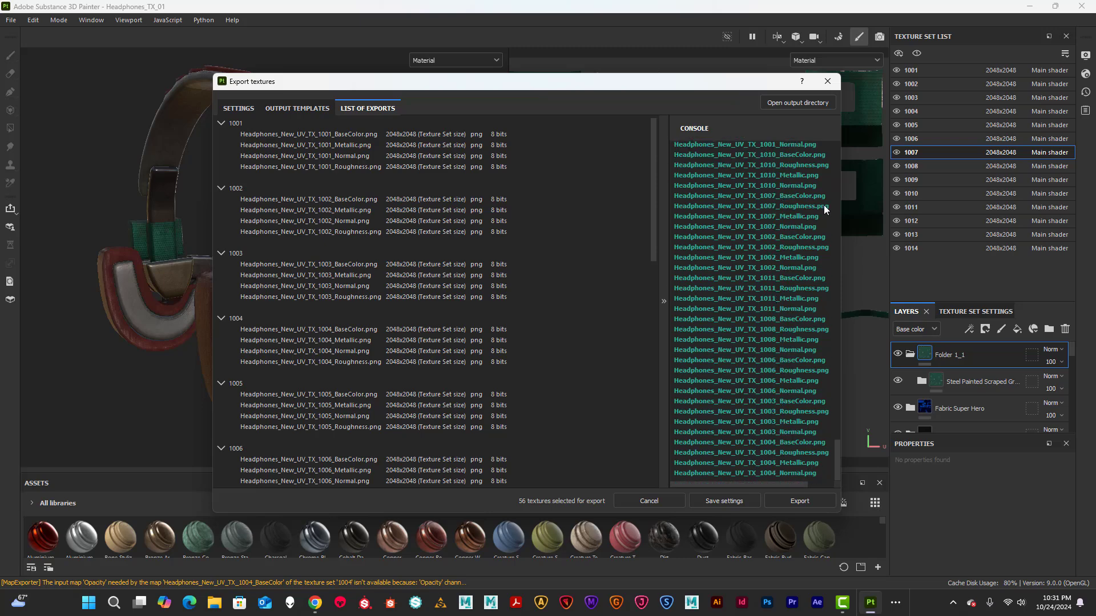
{"action": "left_click", "coordinate": [827, 83]}
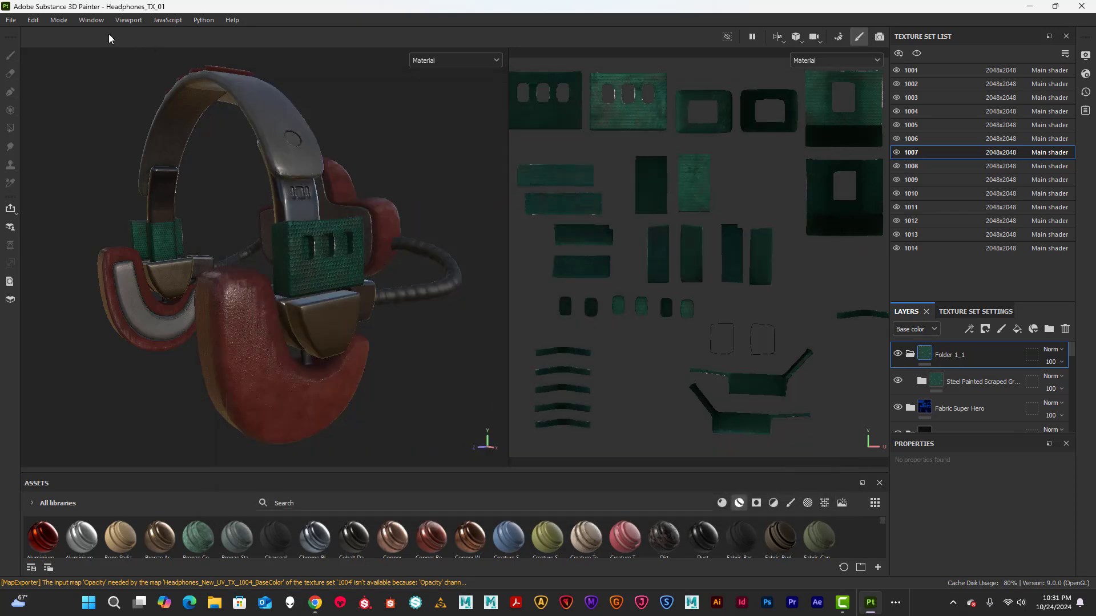
Minimize Substance 3D Painter and switch to the headphones scene in Maya
{"action": "left_click", "coordinate": [8, 21]}
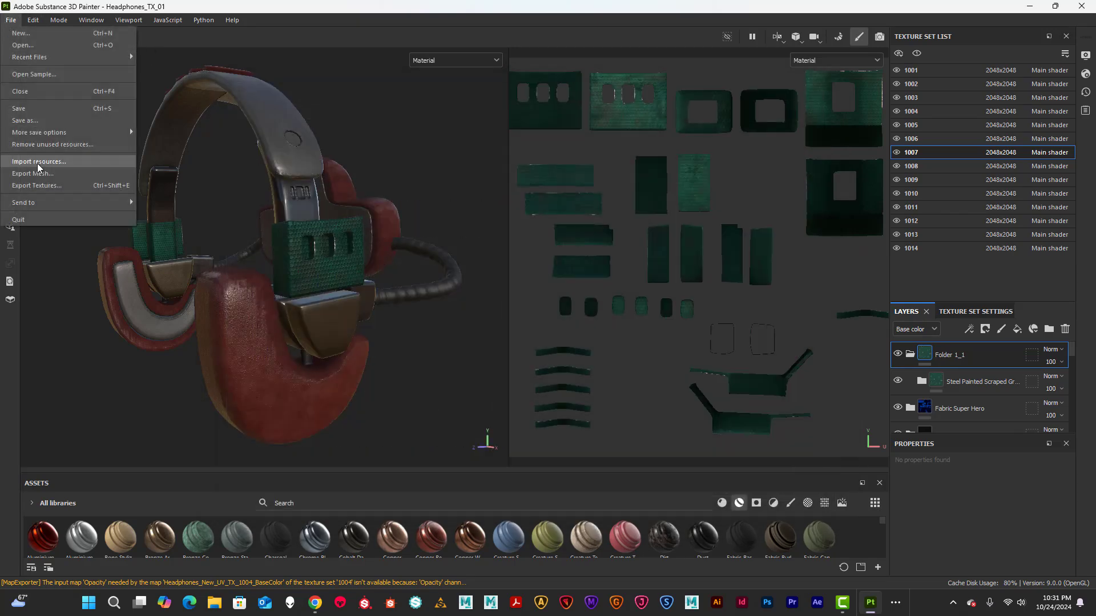
{"action": "left_click", "coordinate": [478, 172]}
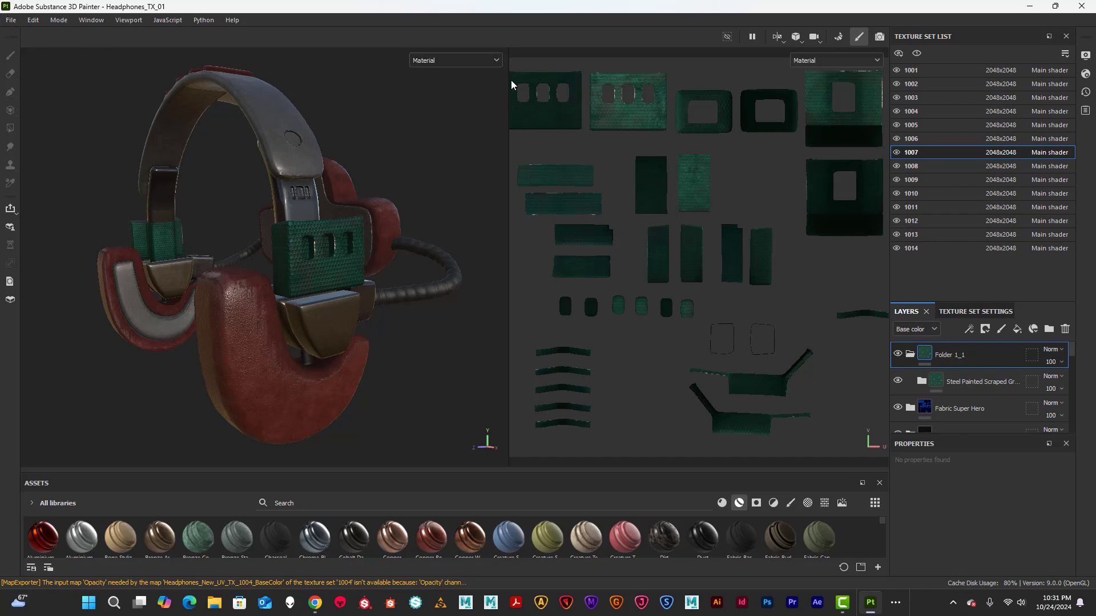
{"action": "left_click", "coordinate": [1031, 7]}
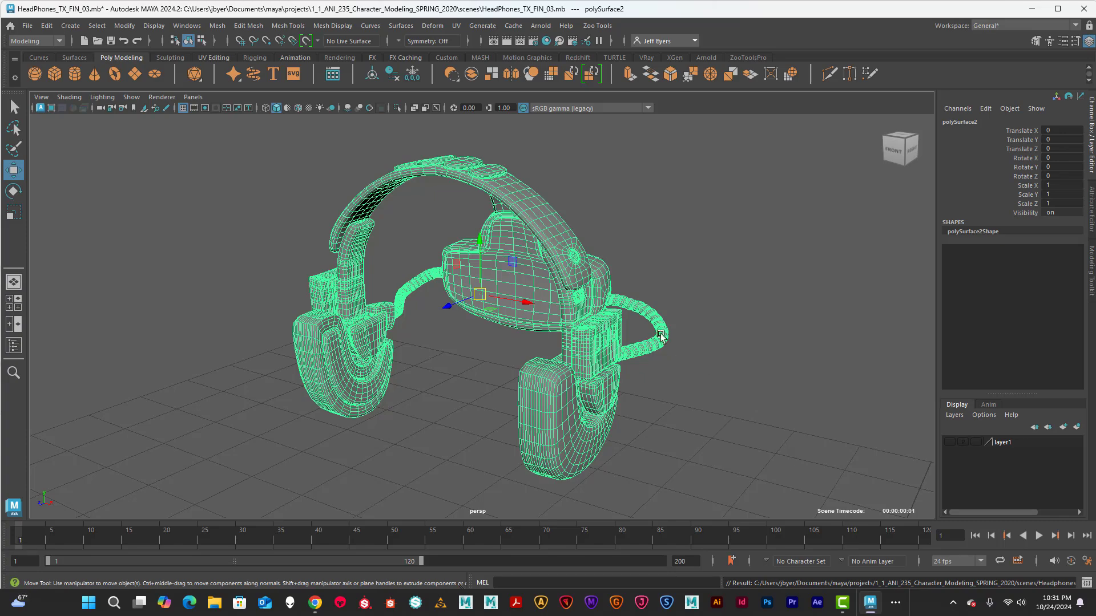
Assign a new Arnold aiStandardSurface material to the headphones mesh
{"action": "left_click_drag", "start_coordinate": [653, 332], "coordinate": [537, 214], "text": "alt"}
{"action": "right_click", "coordinate": [528, 201]}
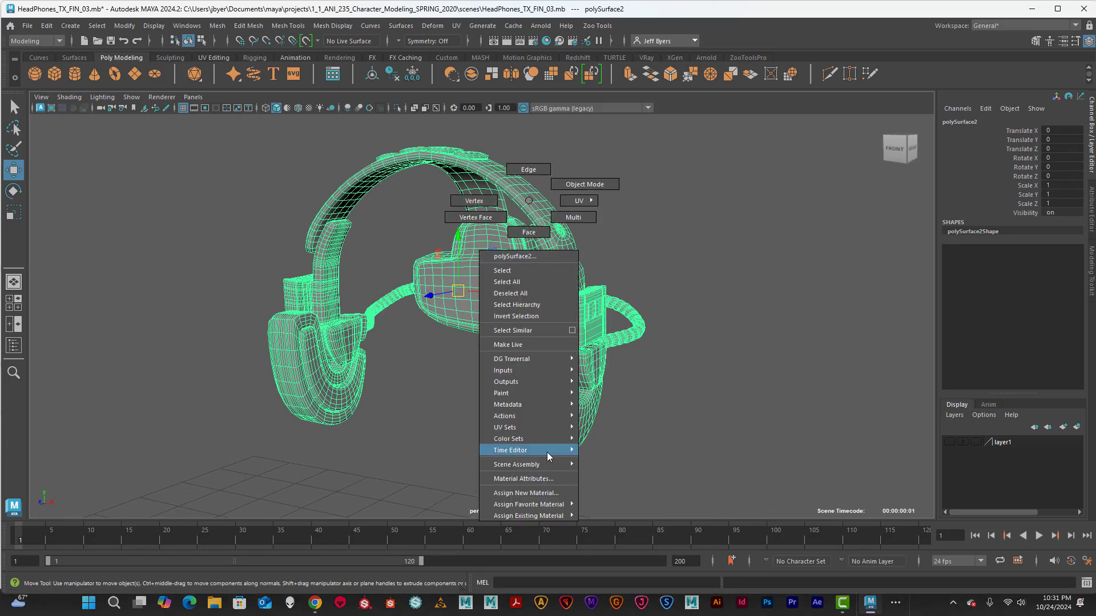
{"action": "left_click", "coordinate": [540, 493]}
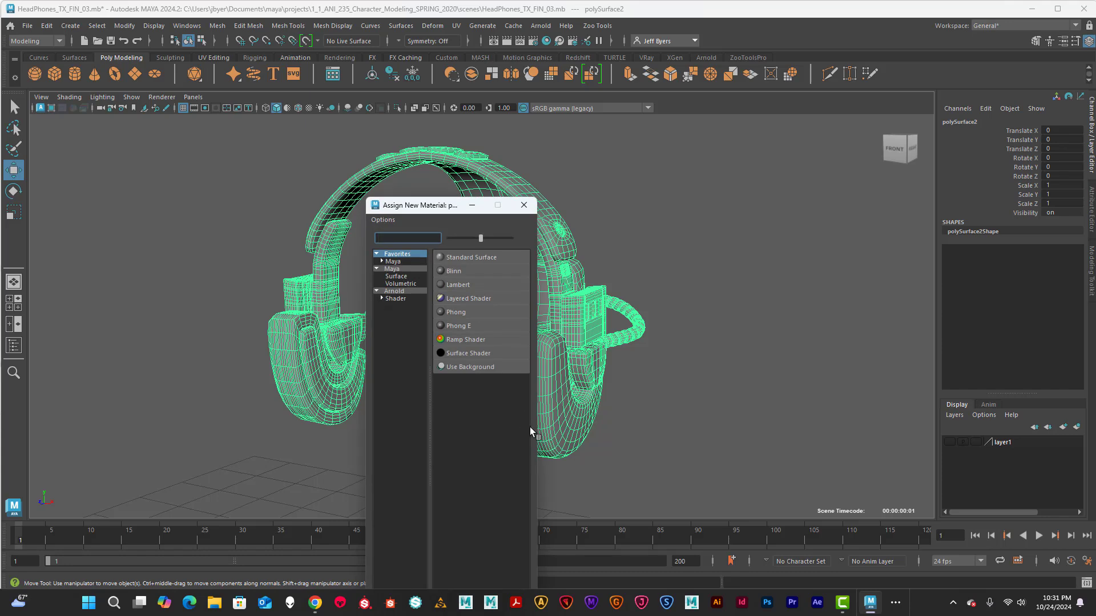
{"action": "left_click_drag", "start_coordinate": [449, 211], "coordinate": [724, 146]}
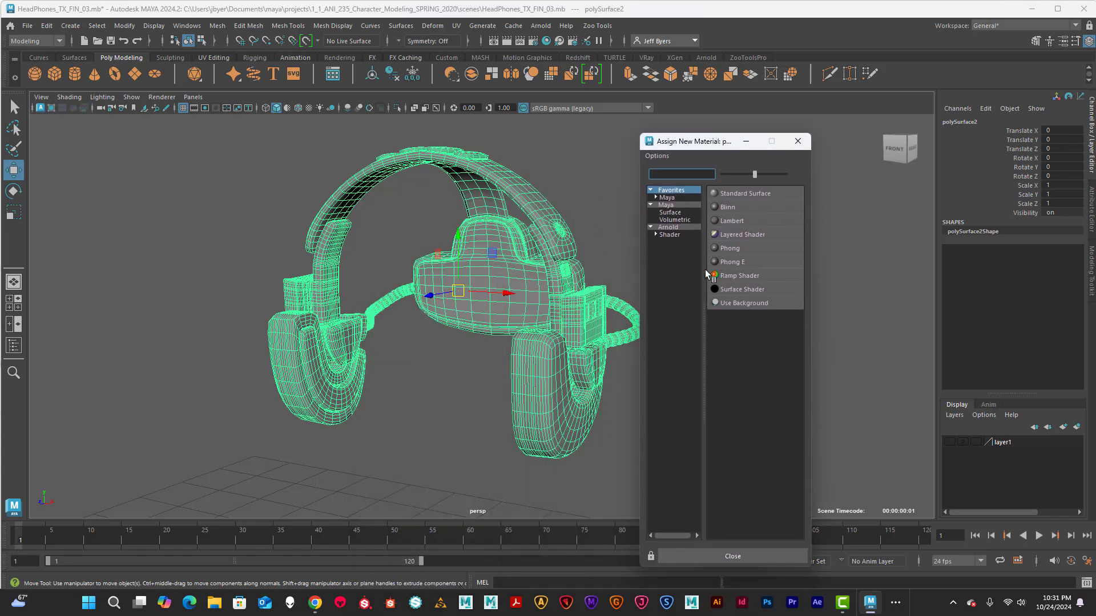
{"action": "left_click", "coordinate": [671, 235]}
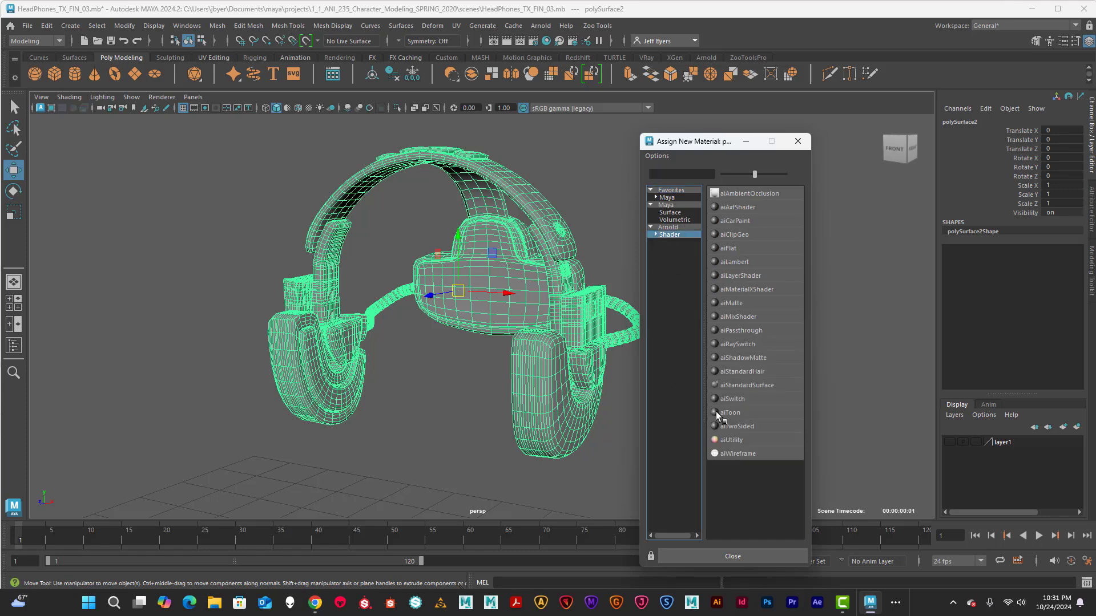
{"action": "left_click", "coordinate": [743, 386]}
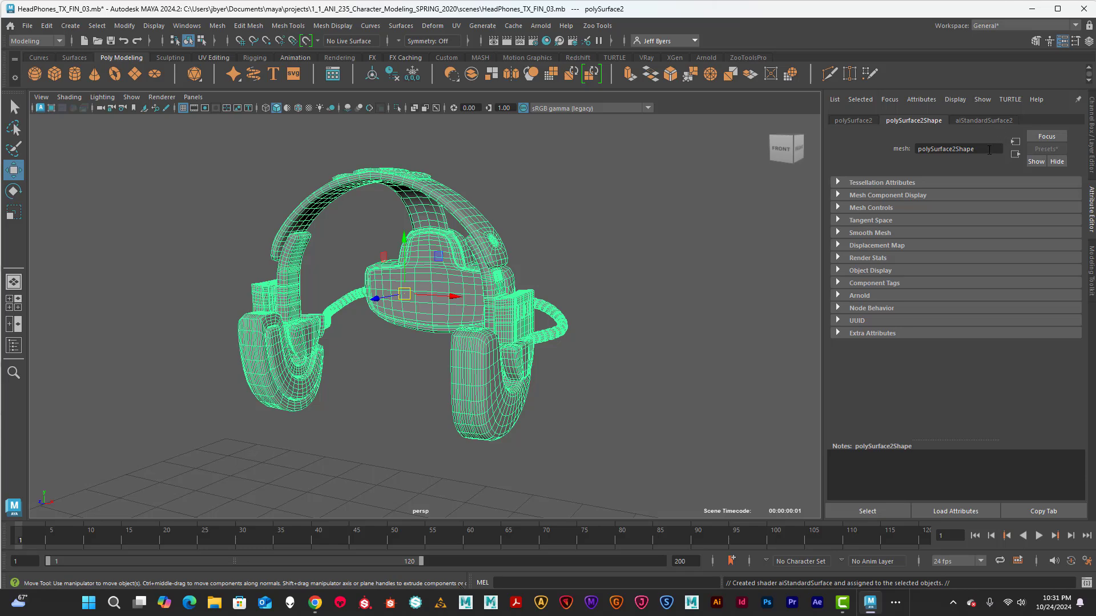
Rename the headphones' mesh shape node as Headphones_TX
{"action": "left_click_drag", "start_coordinate": [989, 149], "coordinate": [897, 152]}
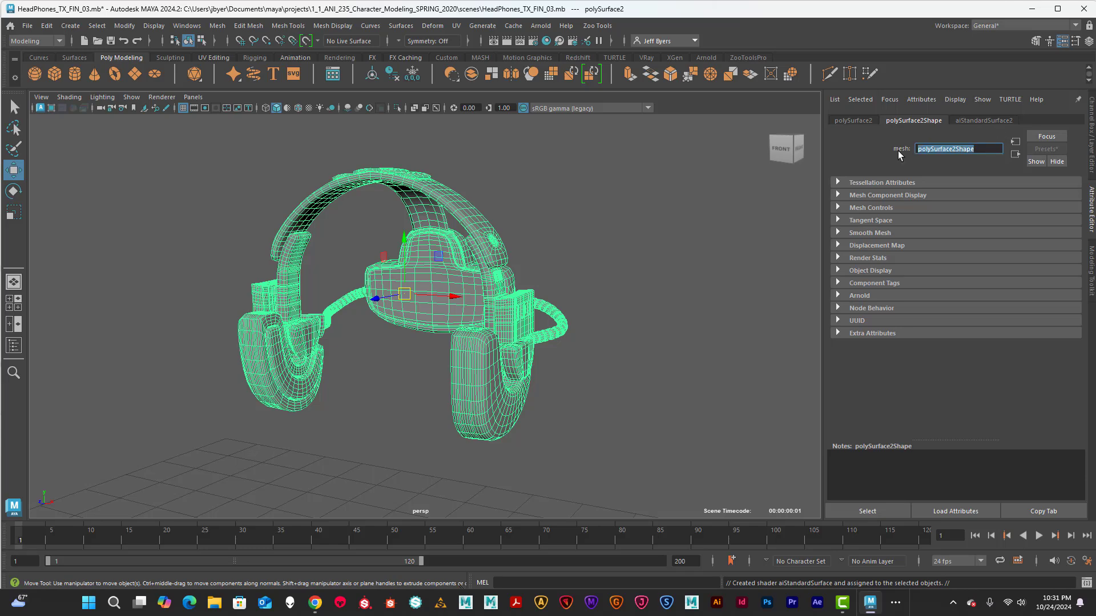
{"action": "type", "text": "Headphones_TX"}
{"action": "key", "text": "Return"}
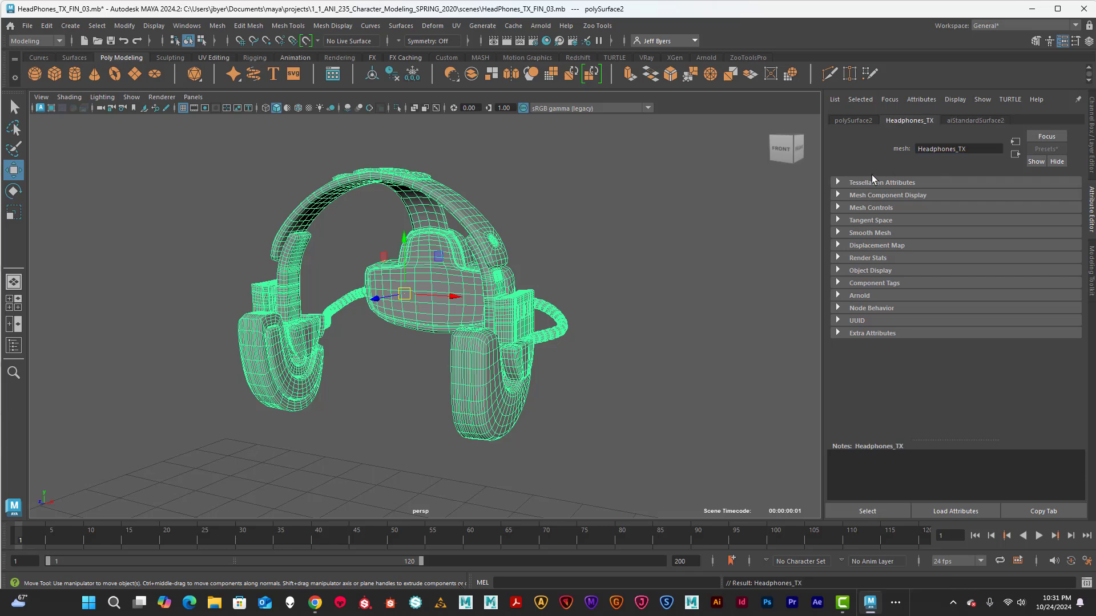
Rename the headphones' aiStandardSurface material as HeadPhones_TX1
{"action": "left_click", "coordinate": [980, 119]}
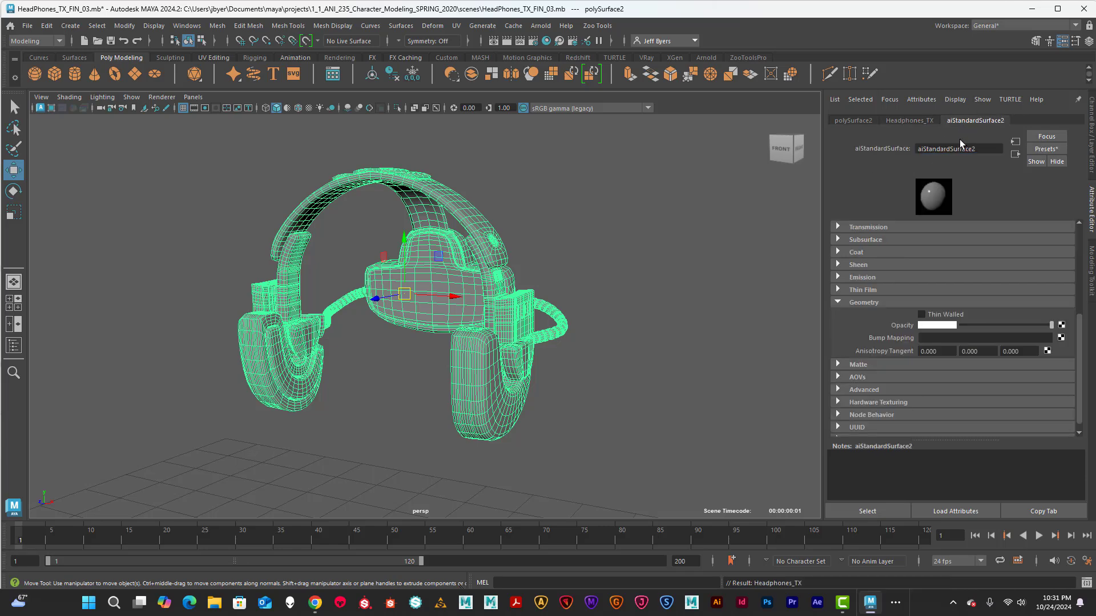
{"action": "left_click_drag", "start_coordinate": [976, 152], "coordinate": [898, 150]}
{"action": "type", "text": "He"}
{"action": "type", "text": "adPhones_TX1"}
{"action": "key", "text": "Return"}
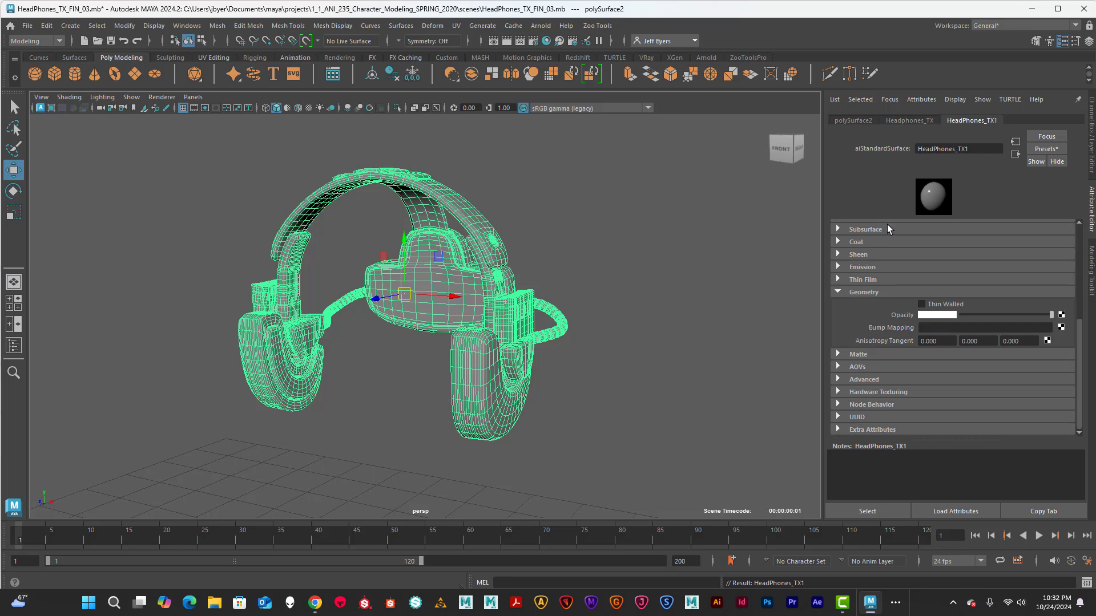
Widen the Attribute Editor and turn on textured shading in the viewport, with the headphones reselected to show their material
{"action": "scroll", "coordinate": [888, 225], "scroll_direction": "up", "scroll_amount": 5}
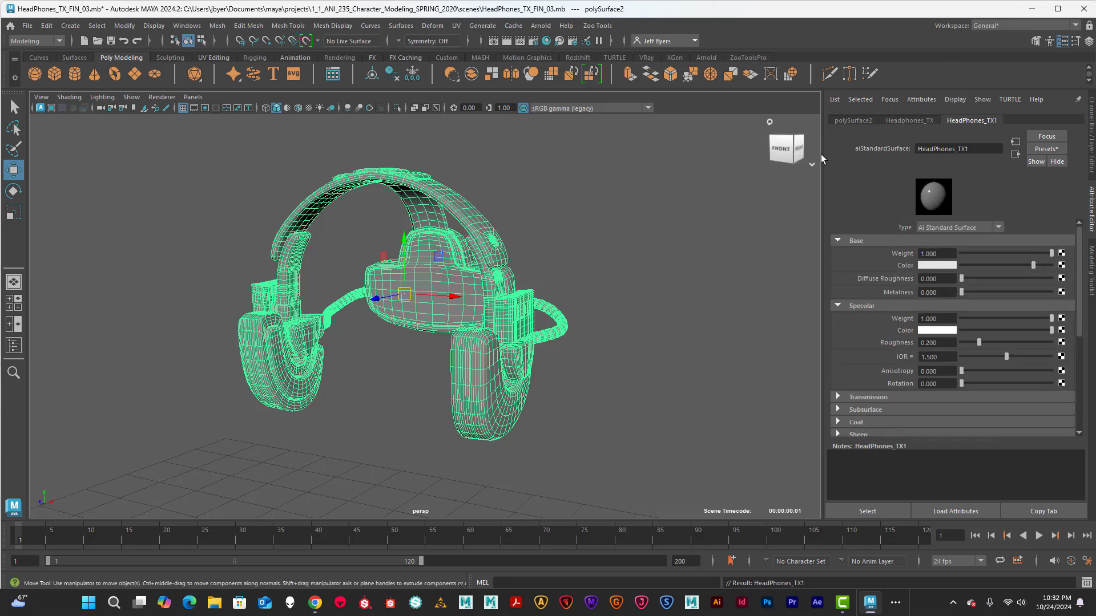
{"action": "left_click_drag", "start_coordinate": [822, 160], "coordinate": [782, 165]}
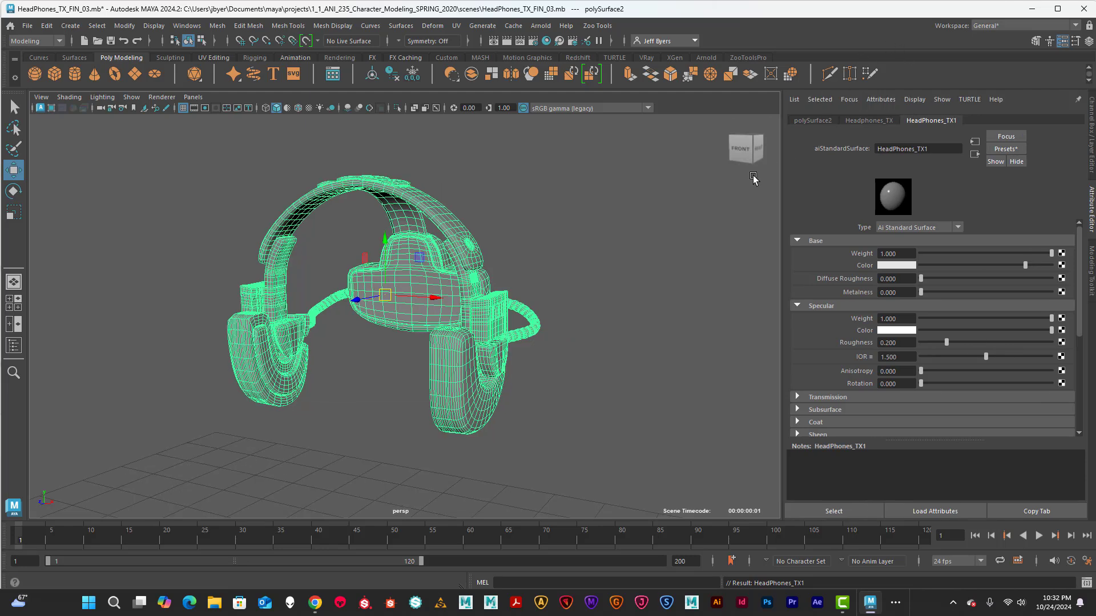
{"action": "left_click_drag", "start_coordinate": [672, 264], "coordinate": [798, 276], "text": "alt"}
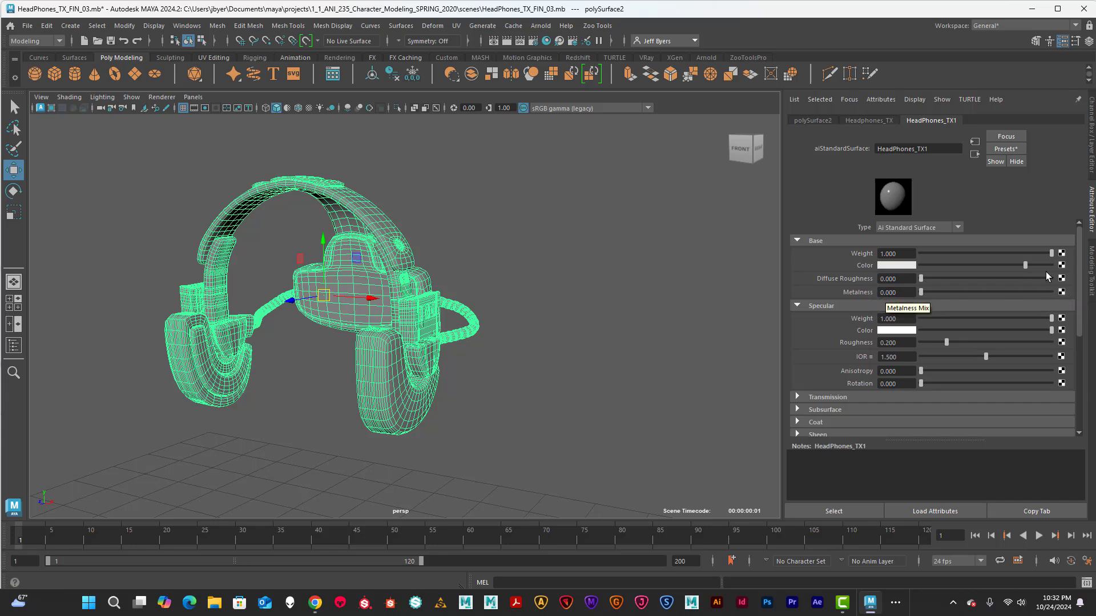
{"action": "left_click", "coordinate": [508, 260]}
{"action": "key", "text": "6"}
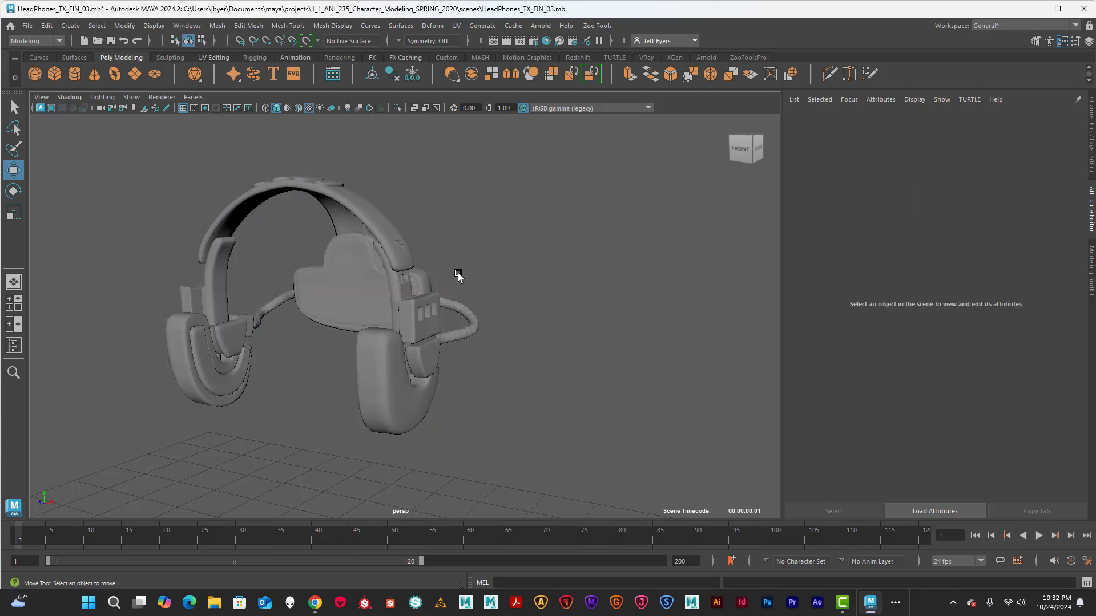
{"action": "left_click", "coordinate": [398, 244]}
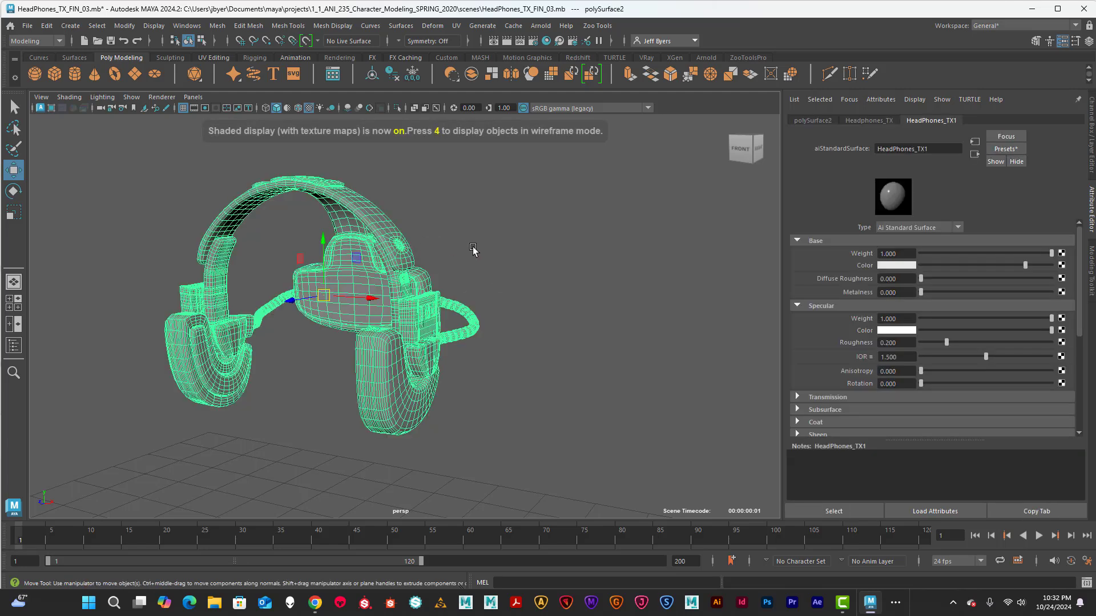
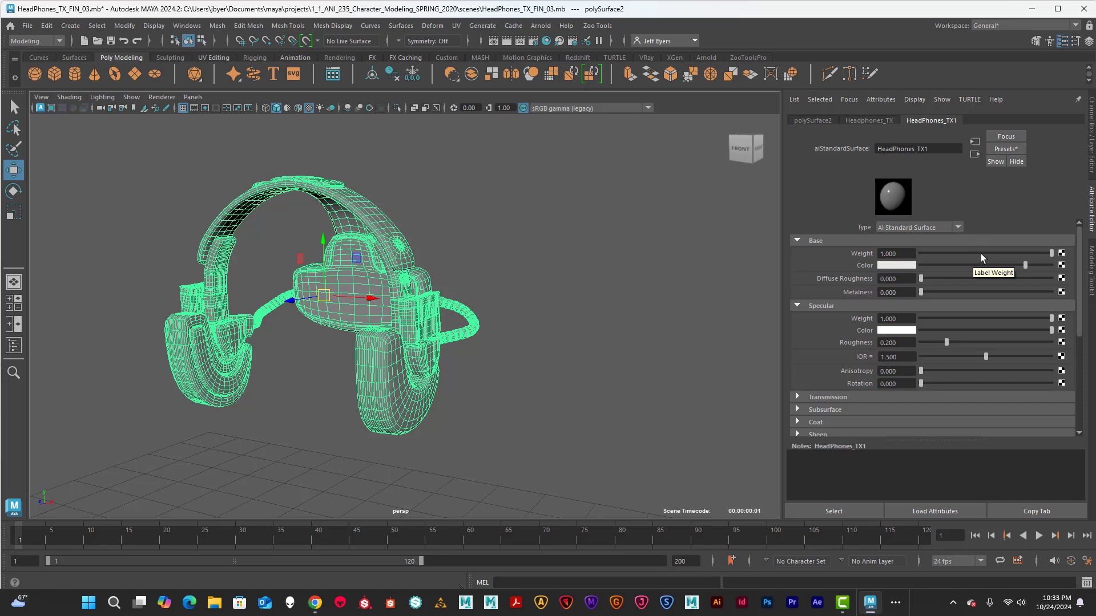
Connect a 2D File texture to the material's base Color and set its filter type to Off
{"action": "left_click", "coordinate": [1062, 266]}
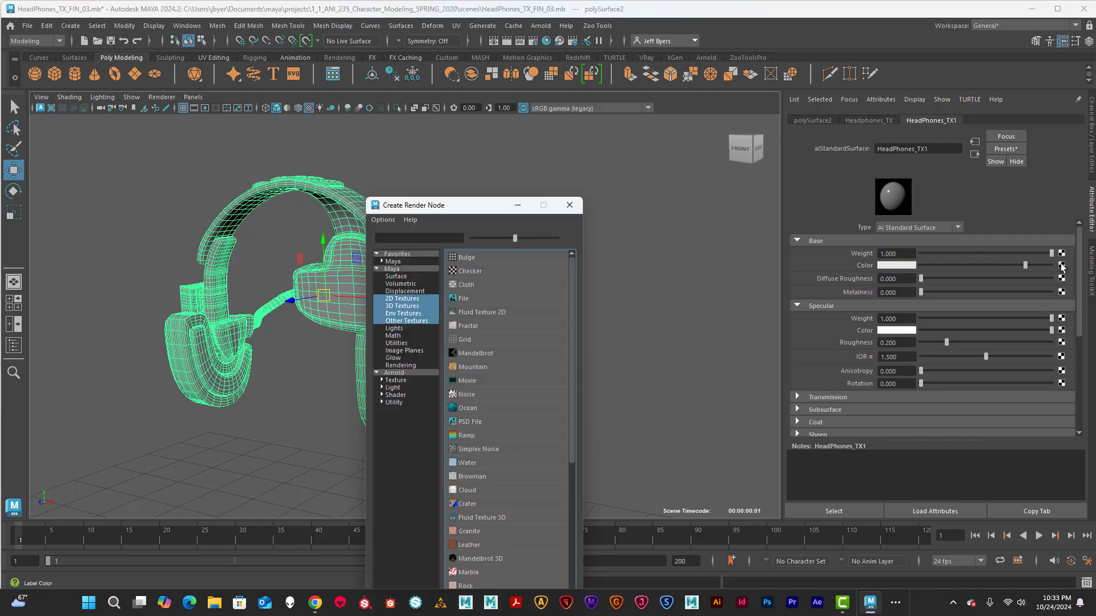
{"action": "left_click", "coordinate": [402, 299]}
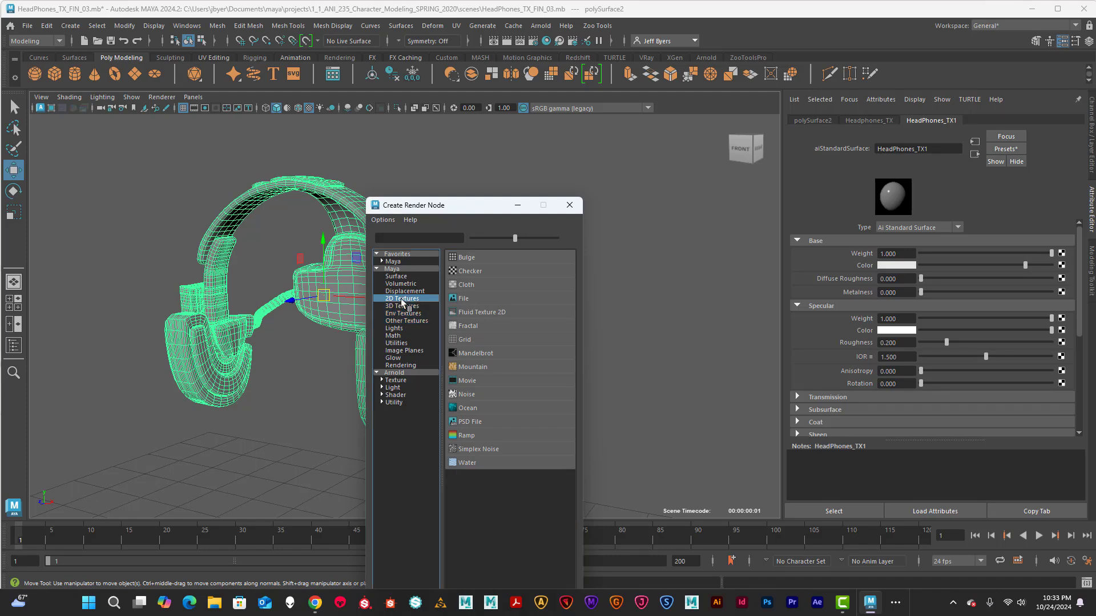
{"action": "left_click", "coordinate": [464, 298]}
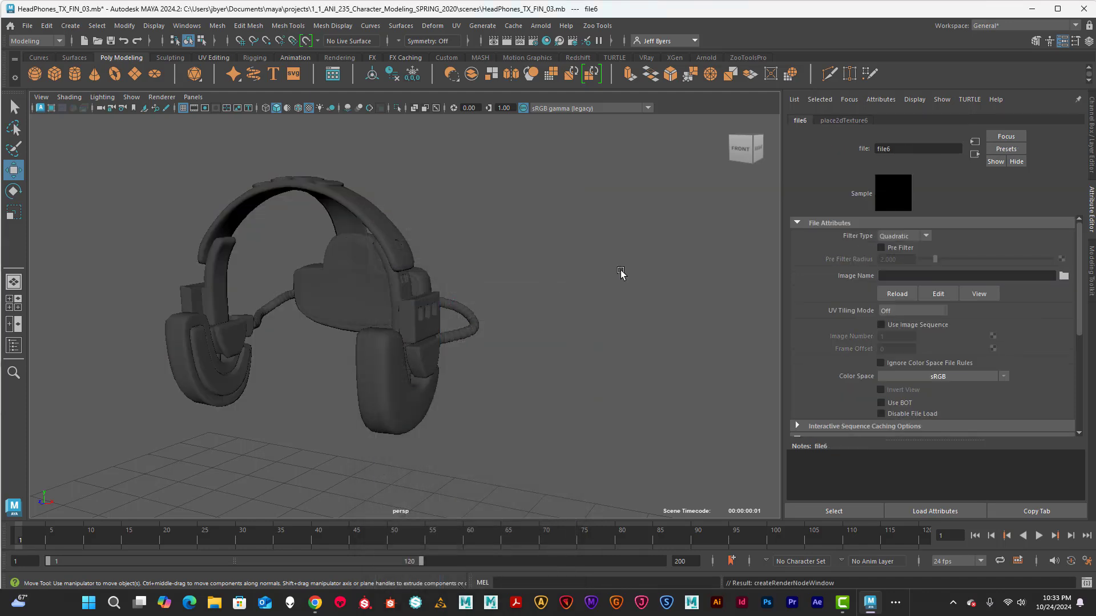
{"action": "left_click", "coordinate": [925, 239]}
{"action": "left_click", "coordinate": [916, 251]}
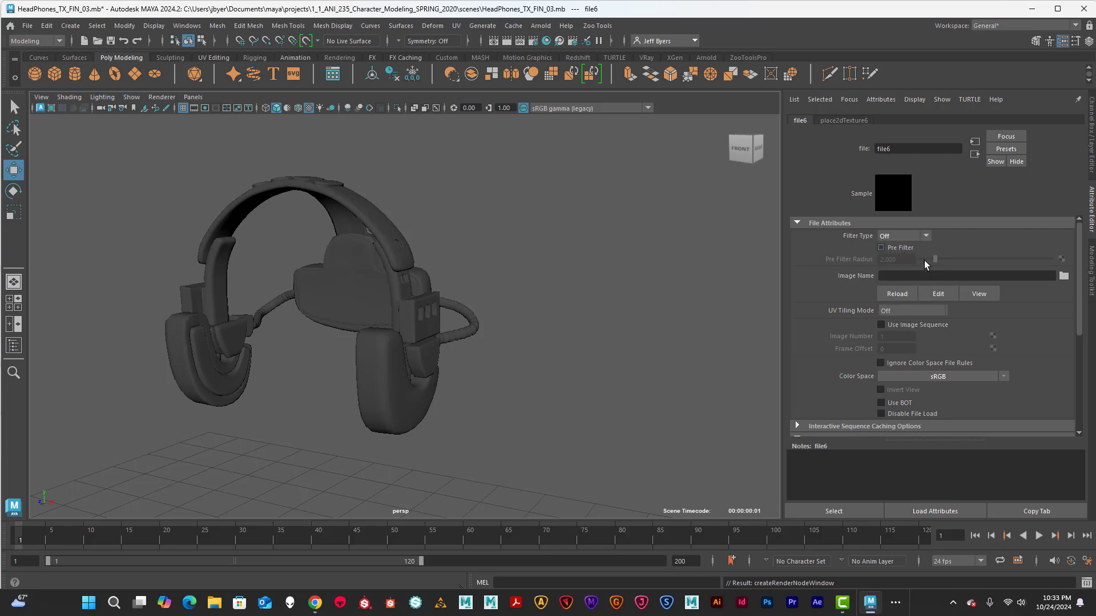
Choose Headphones_New_UV_TX_1001_BaseColor.png from the sourceimages folder as the image for the base color file texture
{"action": "left_click", "coordinate": [1064, 276]}
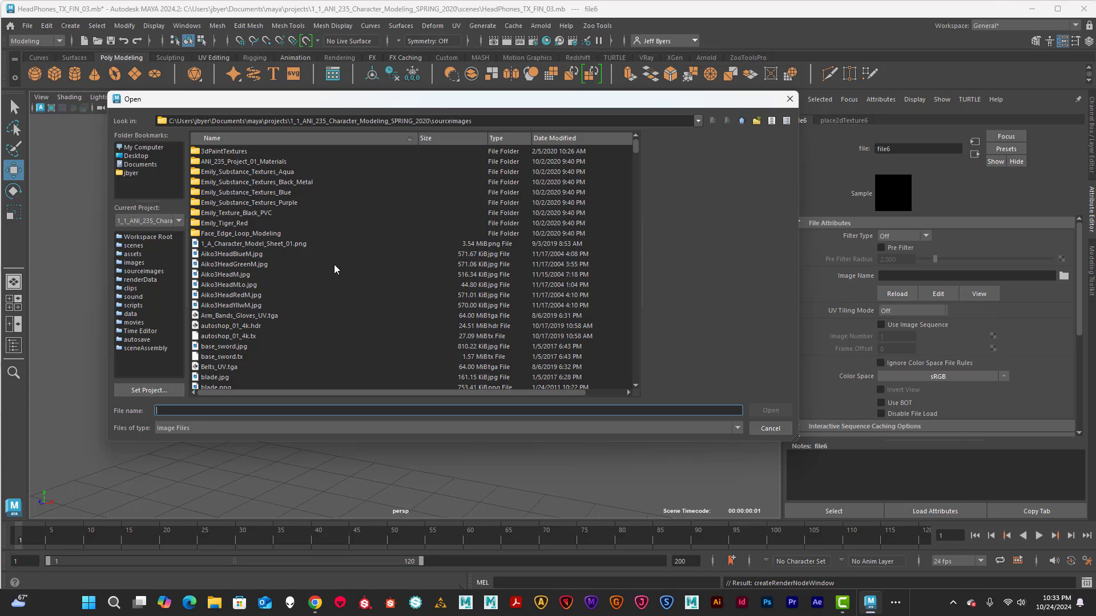
{"action": "scroll", "coordinate": [335, 268], "scroll_direction": "down", "scroll_amount": 15}
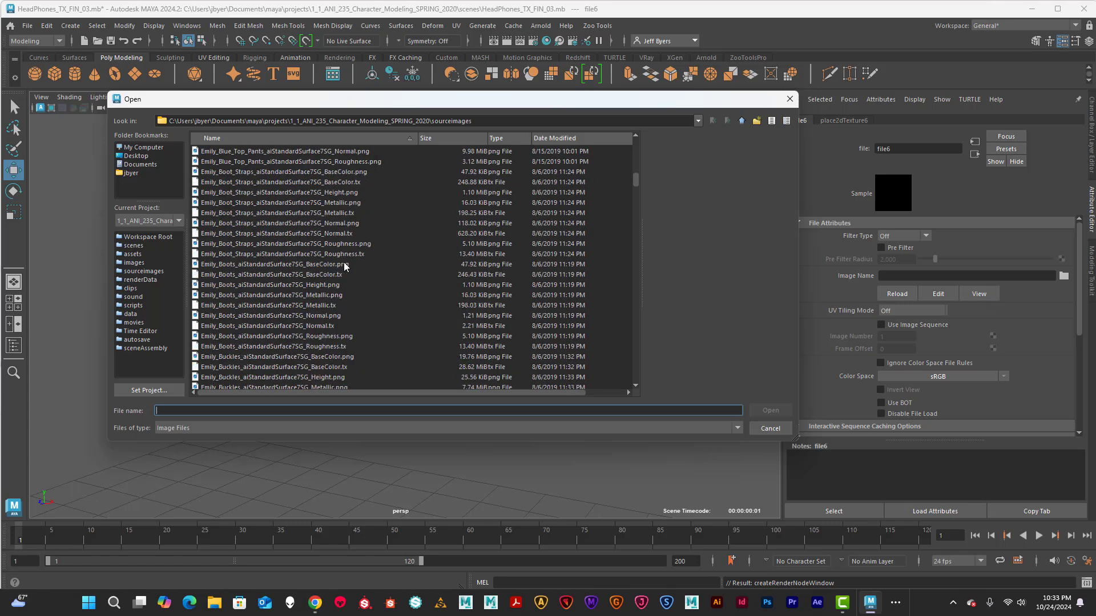
{"action": "scroll", "coordinate": [345, 266], "scroll_direction": "down", "scroll_amount": 8}
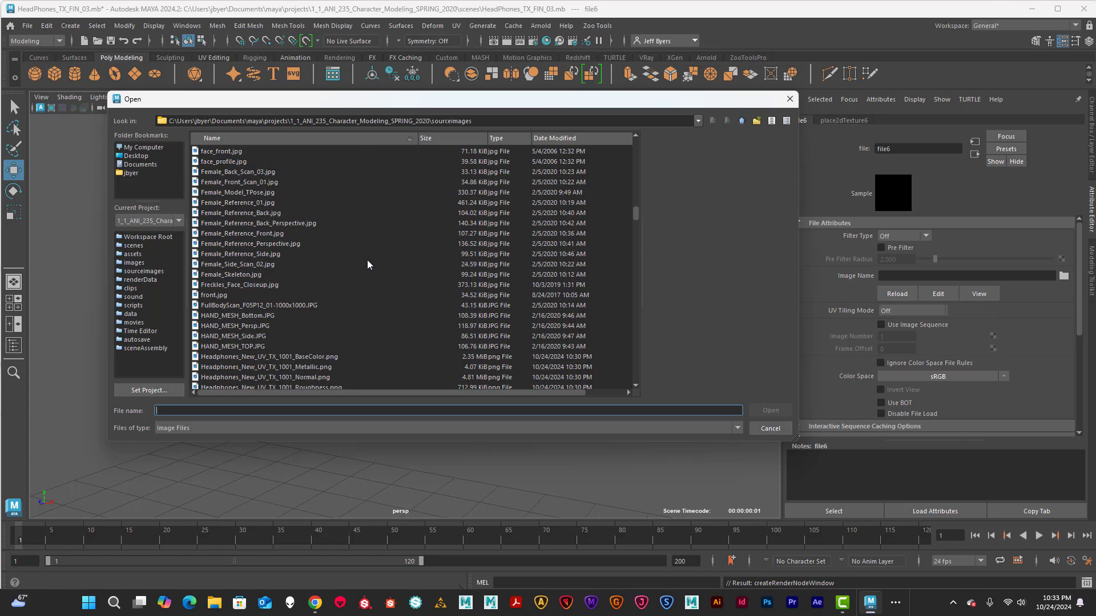
{"action": "scroll", "coordinate": [367, 260], "scroll_direction": "down", "scroll_amount": 5}
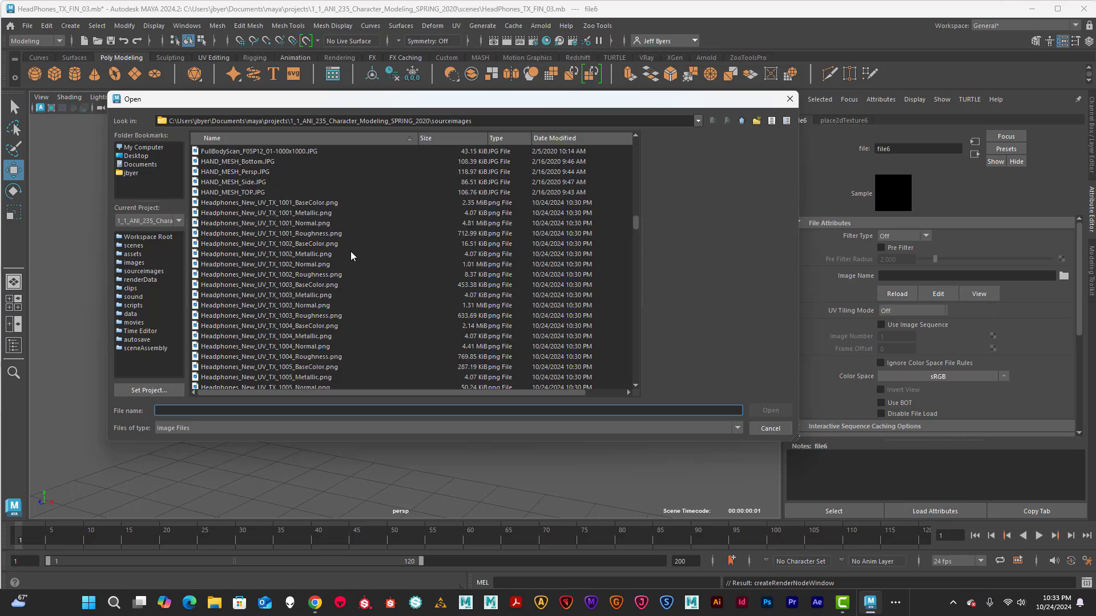
{"action": "scroll", "coordinate": [346, 254], "scroll_direction": "down", "scroll_amount": 17}
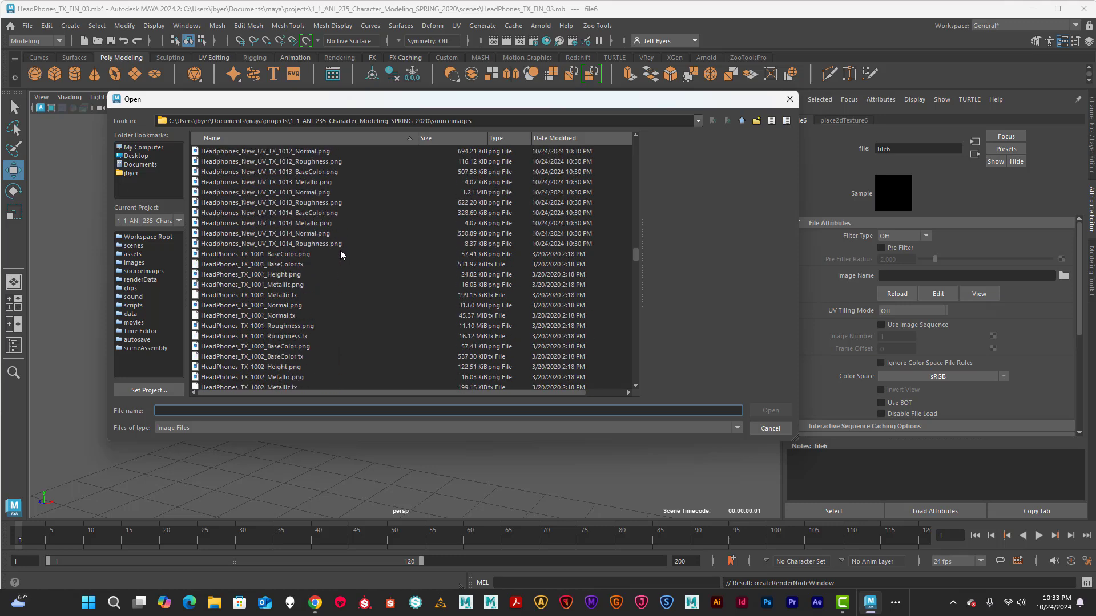
{"action": "scroll", "coordinate": [340, 255], "scroll_direction": "up", "scroll_amount": 8}
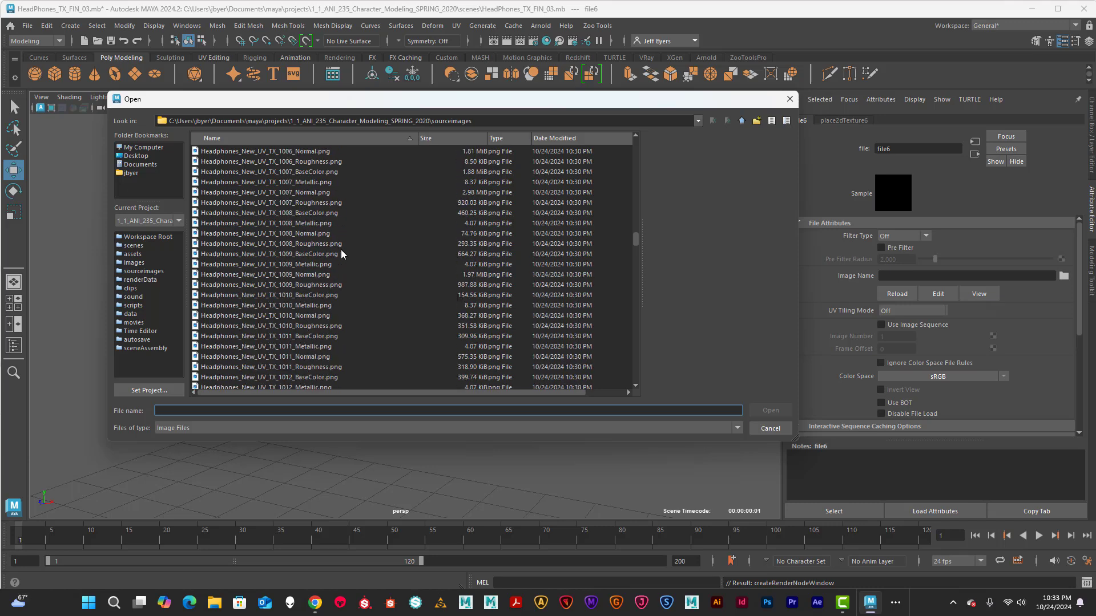
{"action": "scroll", "coordinate": [341, 254], "scroll_direction": "up", "scroll_amount": 9}
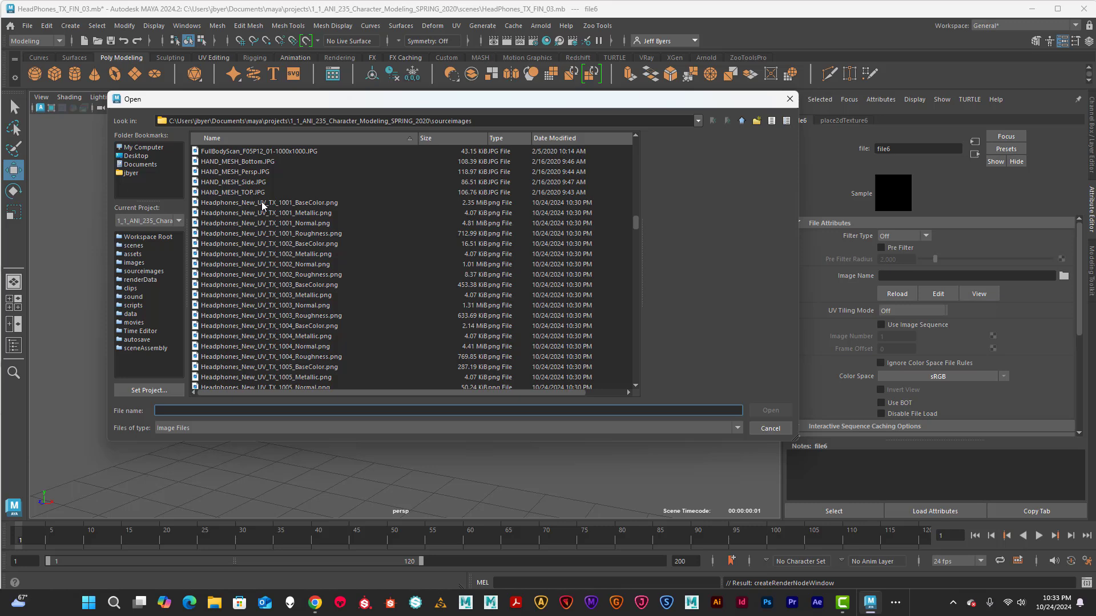
{"action": "left_click", "coordinate": [312, 207]}
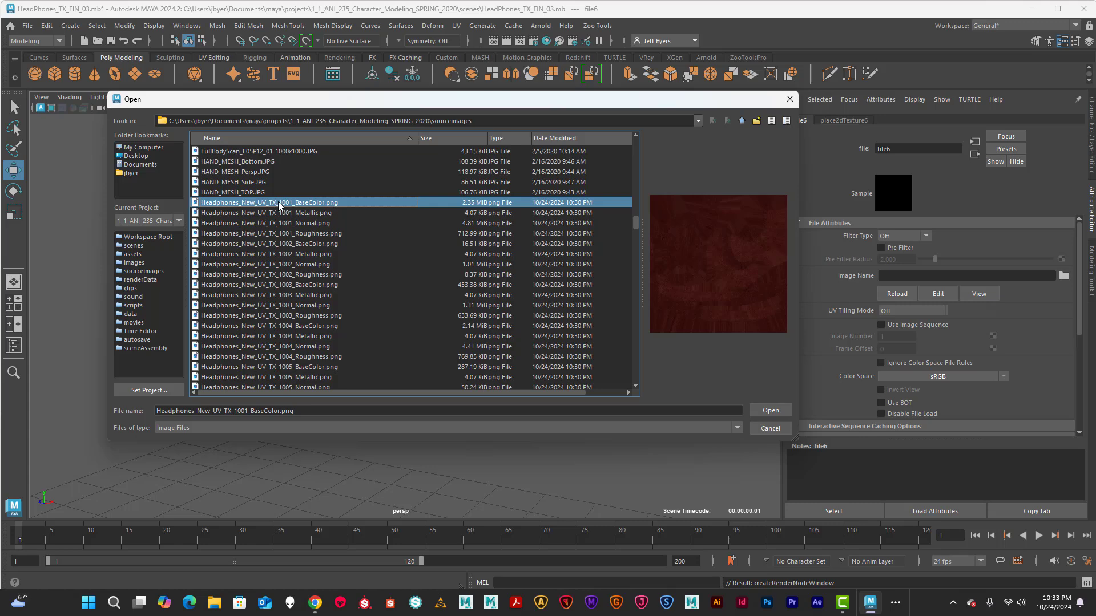
Load Headphones_New_UV_TX_1001_BaseColor.png as the image of the base color file texture
{"action": "left_click", "coordinate": [771, 411]}
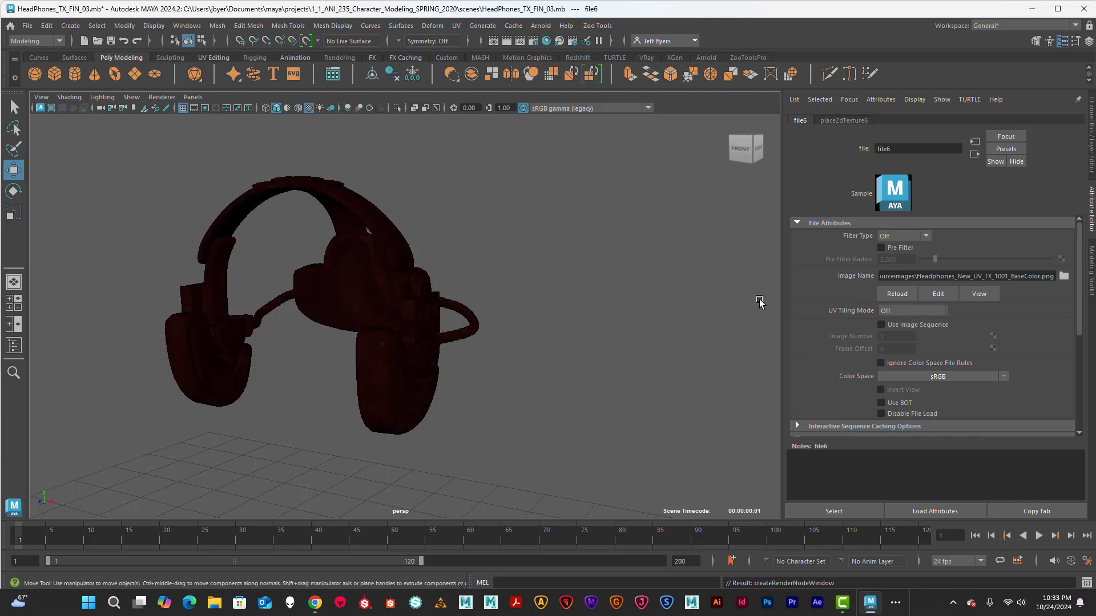
{"action": "mouse_move", "coordinate": [581, 327]}
{"action": "left_mouse_down", "text": "alt"}
{"action": "mouse_move", "coordinate": [573, 322]}
{"action": "mouse_move", "coordinate": [641, 325]}
{"action": "mouse_move", "coordinate": [573, 320]}
{"action": "left_mouse_up", "text": "alt"}
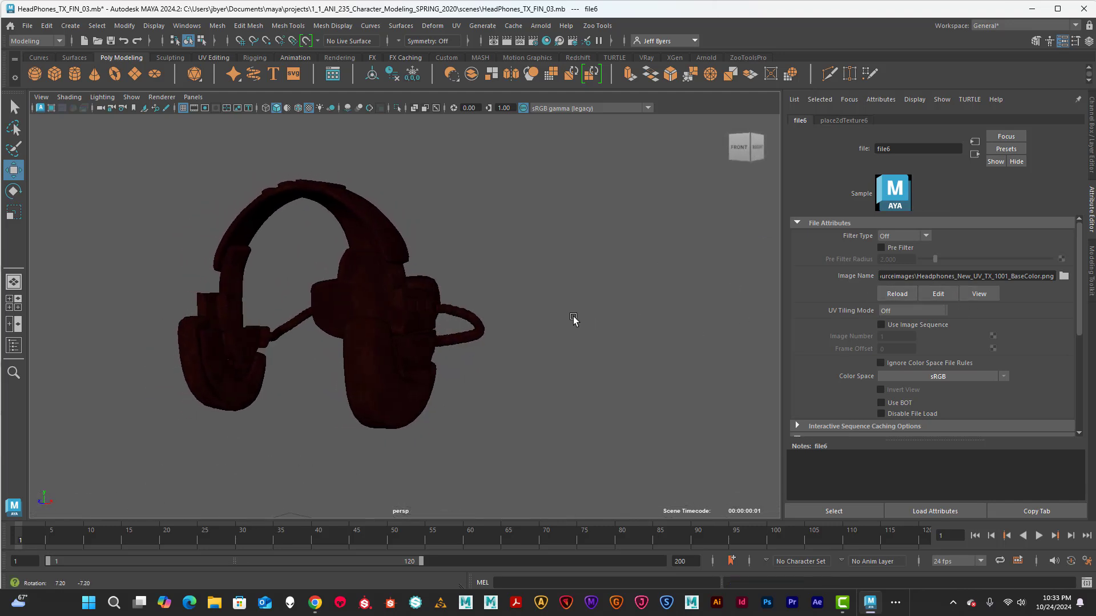
{"action": "scroll", "coordinate": [1029, 304], "scroll_direction": "down", "scroll_amount": 1}
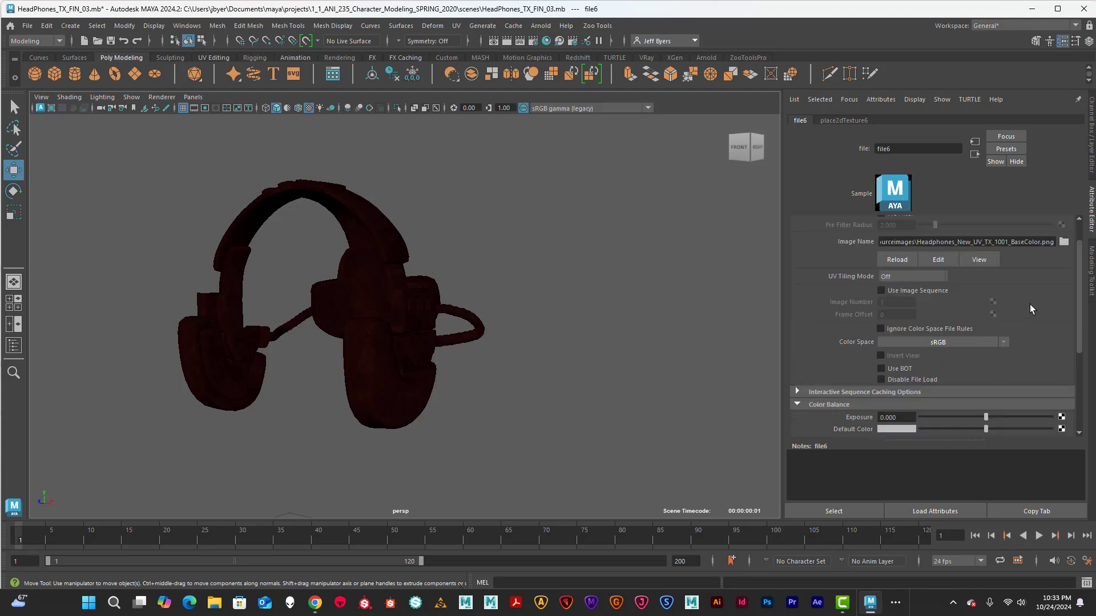
{"action": "scroll", "coordinate": [1030, 304], "scroll_direction": "up", "scroll_amount": 1}
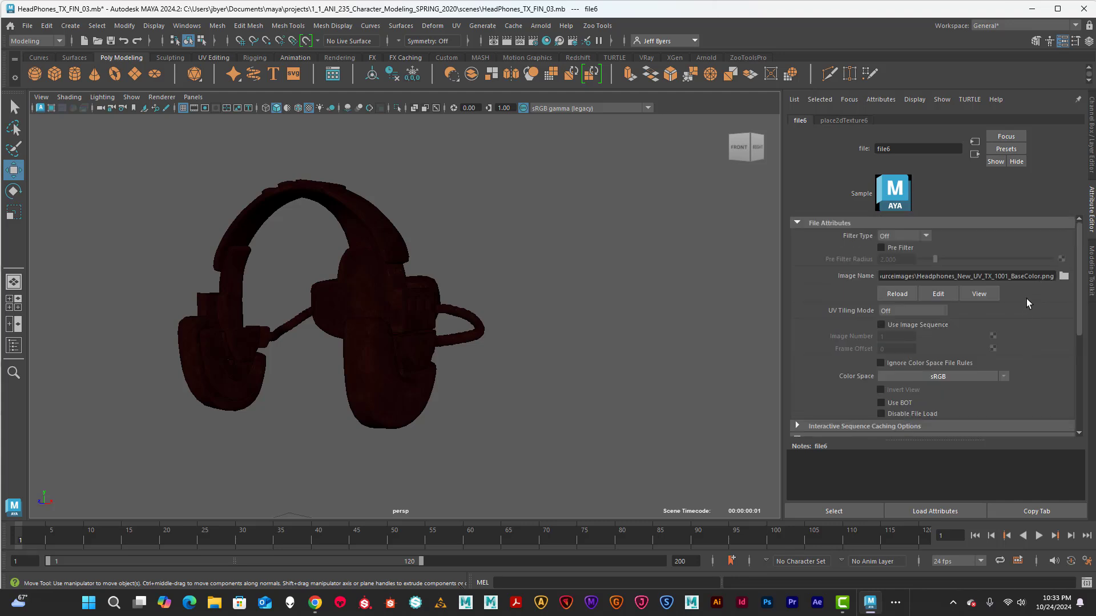
{"action": "scroll", "coordinate": [999, 297], "scroll_direction": "down", "scroll_amount": 1}
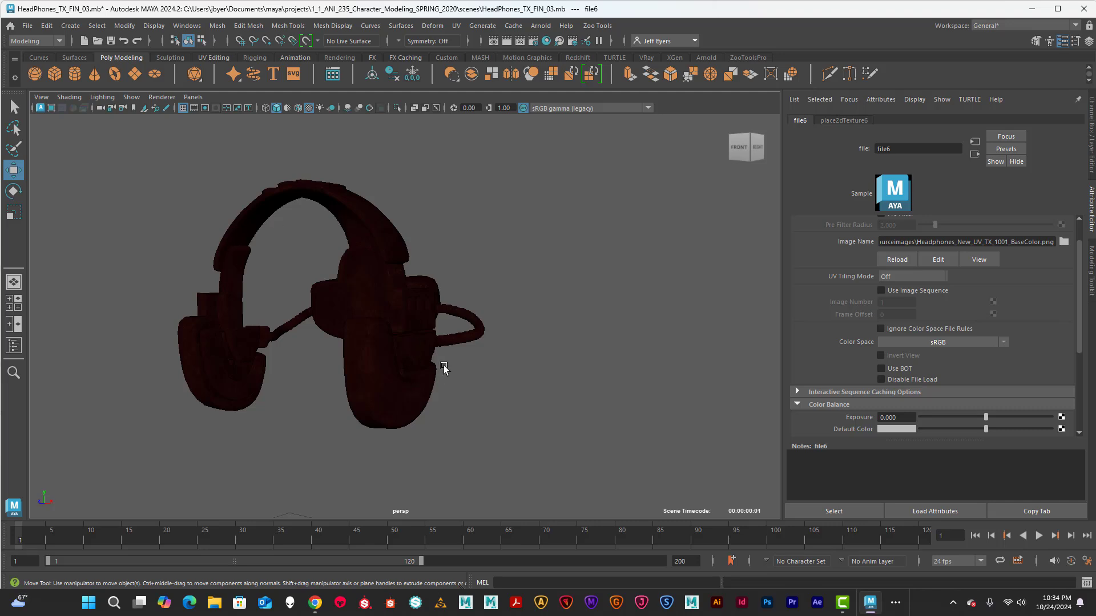
Set the base color texture's UV tiling mode to UDIM (Mari) and generate its viewport preview
{"action": "left_click", "coordinate": [905, 276]}
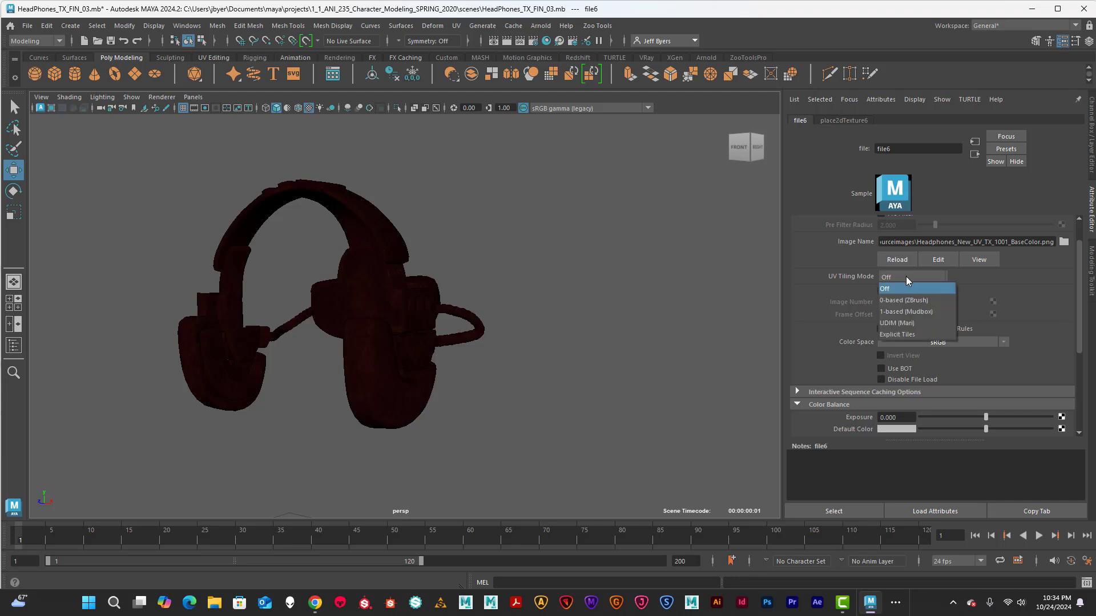
{"action": "left_click", "coordinate": [899, 324]}
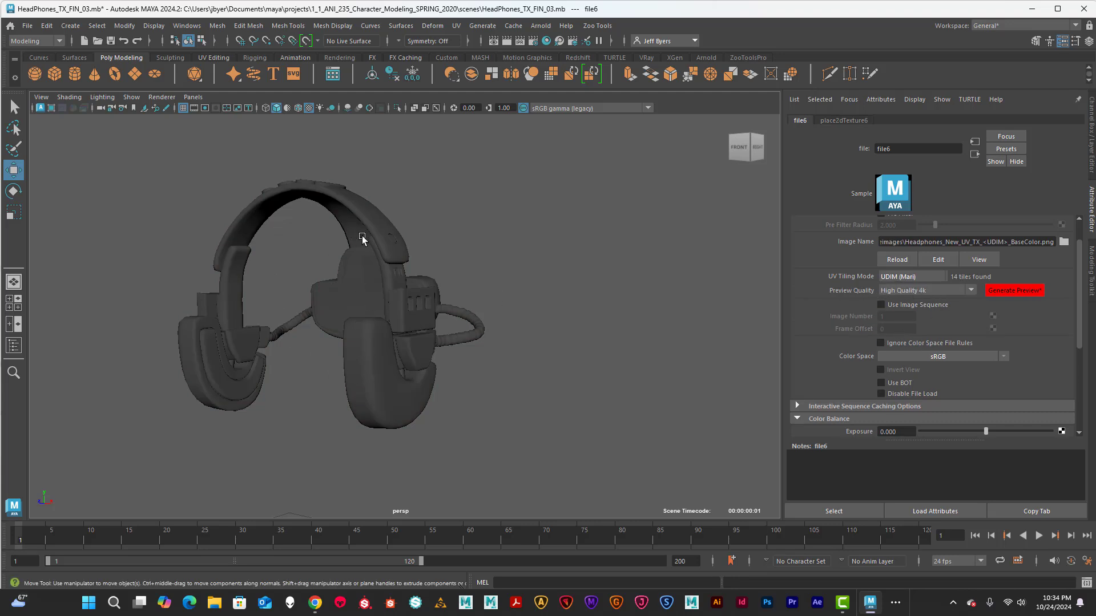
{"action": "left_click", "coordinate": [1019, 291]}
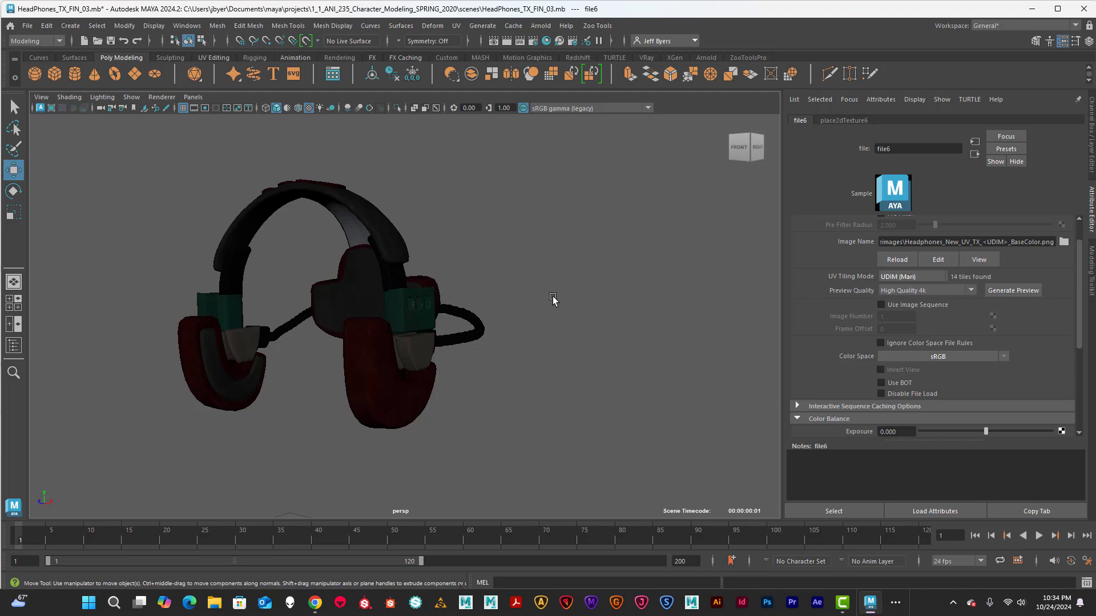
{"action": "left_click_drag", "start_coordinate": [553, 301], "coordinate": [631, 308], "text": "alt"}
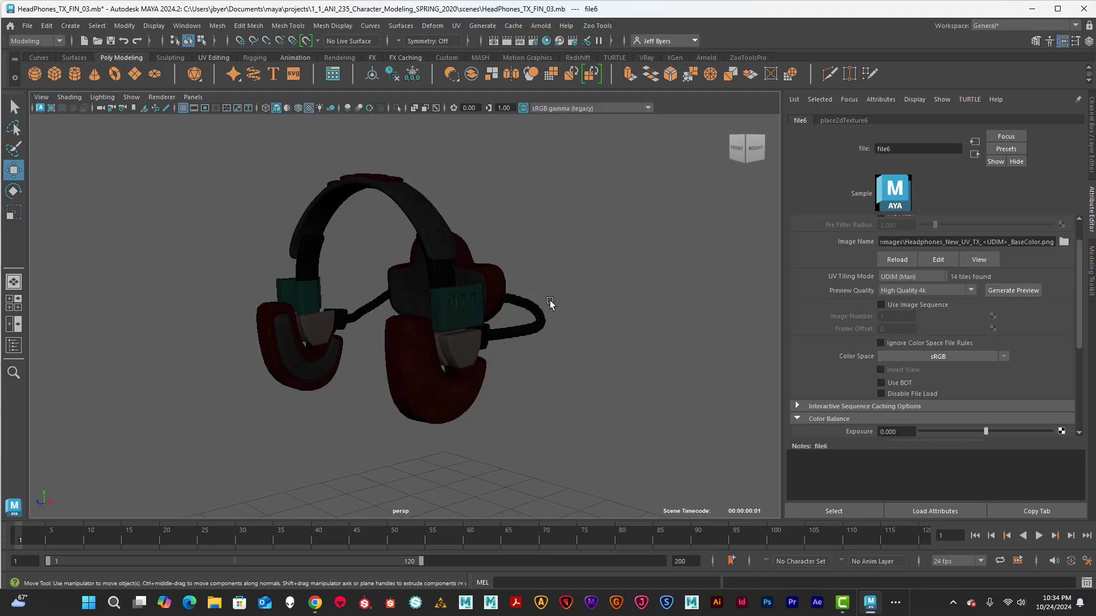
{"action": "left_click_drag", "start_coordinate": [563, 310], "coordinate": [515, 276], "text": "alt"}
{"action": "left_click_drag", "start_coordinate": [594, 277], "coordinate": [548, 258], "text": "alt"}
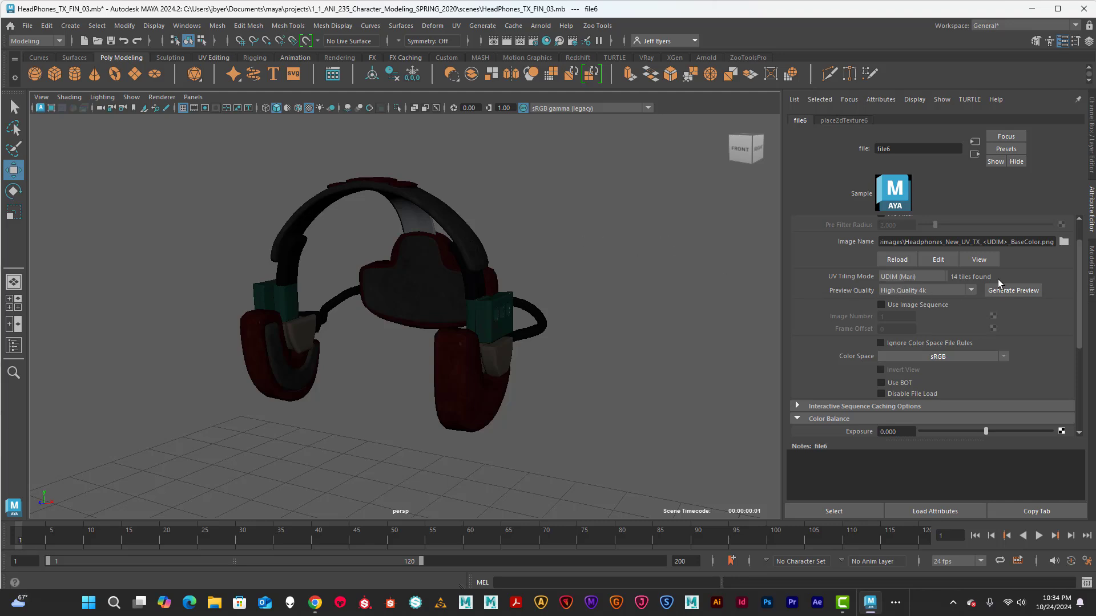
{"action": "scroll", "coordinate": [1016, 324], "scroll_direction": "down", "scroll_amount": 2}
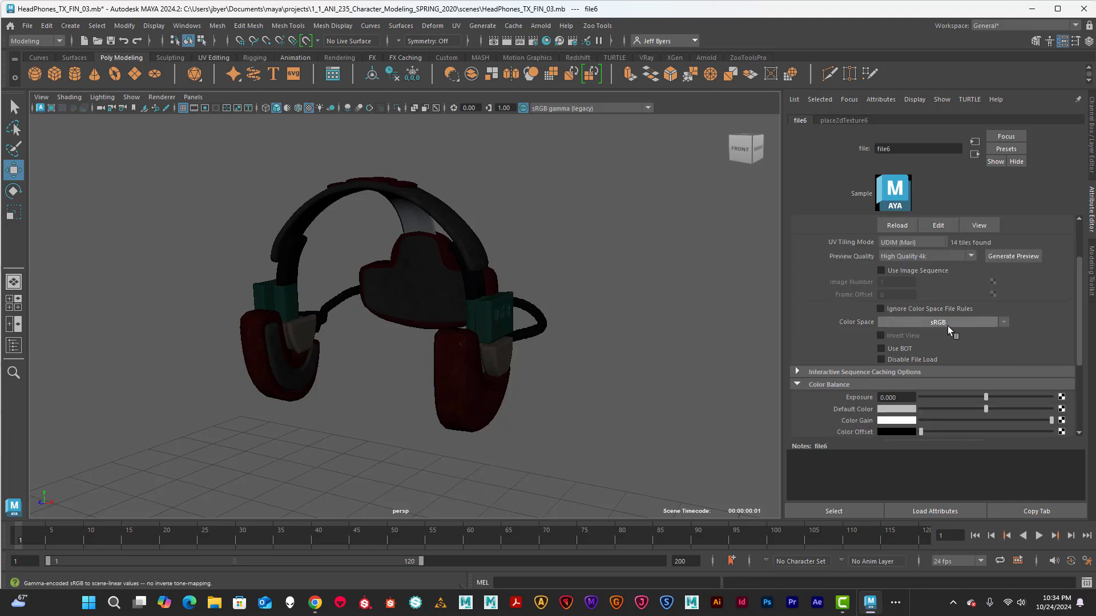
{"action": "scroll", "coordinate": [984, 328], "scroll_direction": "down", "scroll_amount": 3}
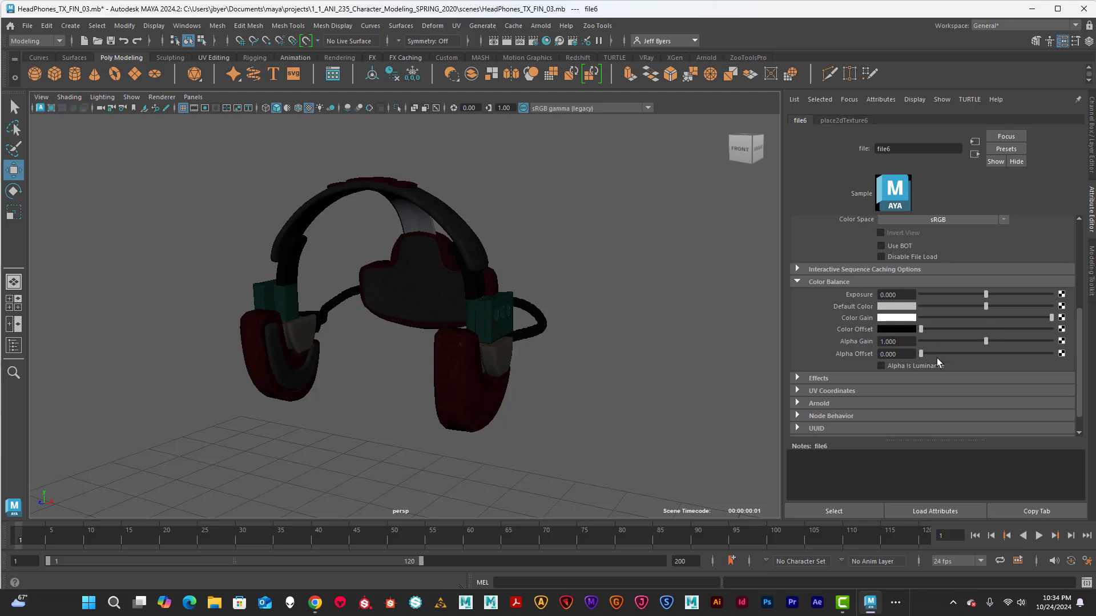
{"action": "scroll", "coordinate": [1000, 250], "scroll_direction": "up", "scroll_amount": 5}
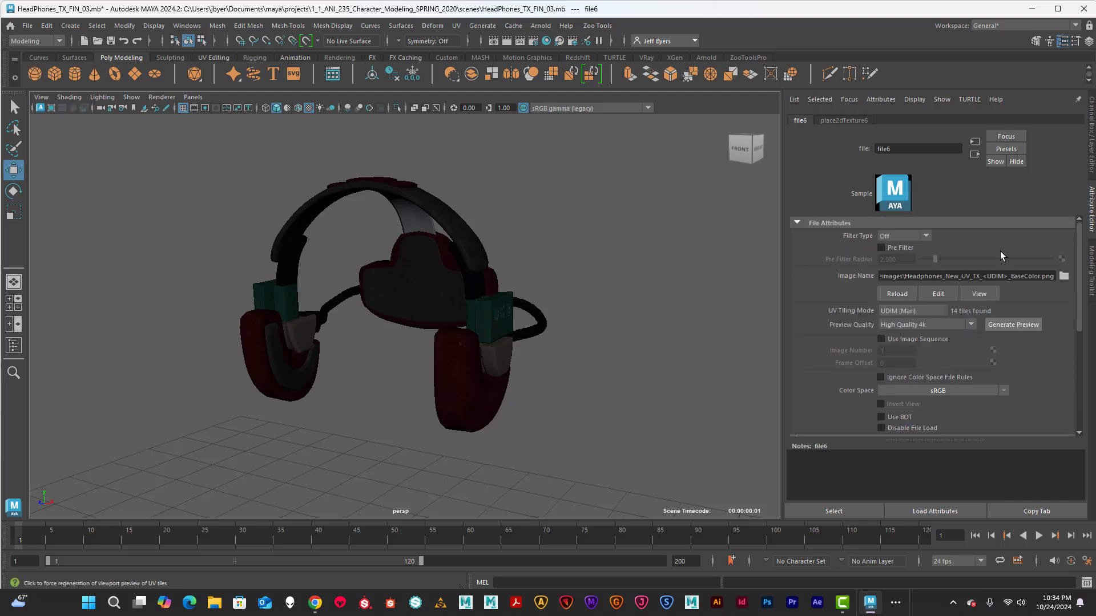
Return to the HeadPhones_TX1 material and connect a 2D File texture to its base Metalness
{"action": "left_click", "coordinate": [975, 154]}
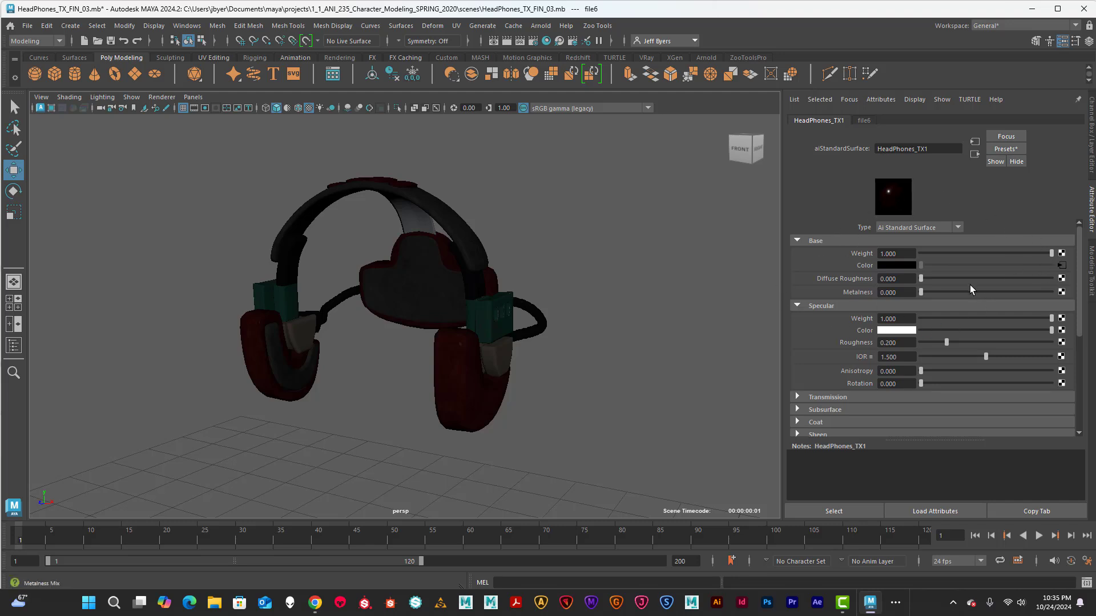
{"action": "left_click", "coordinate": [1061, 291]}
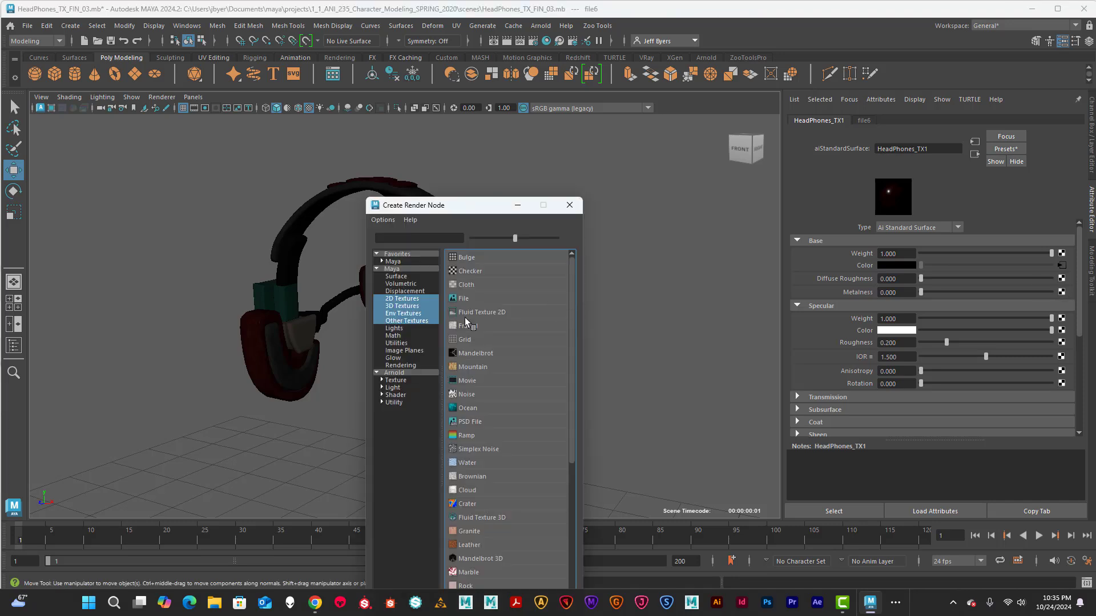
{"action": "left_click", "coordinate": [402, 299]}
{"action": "left_click", "coordinate": [466, 299]}
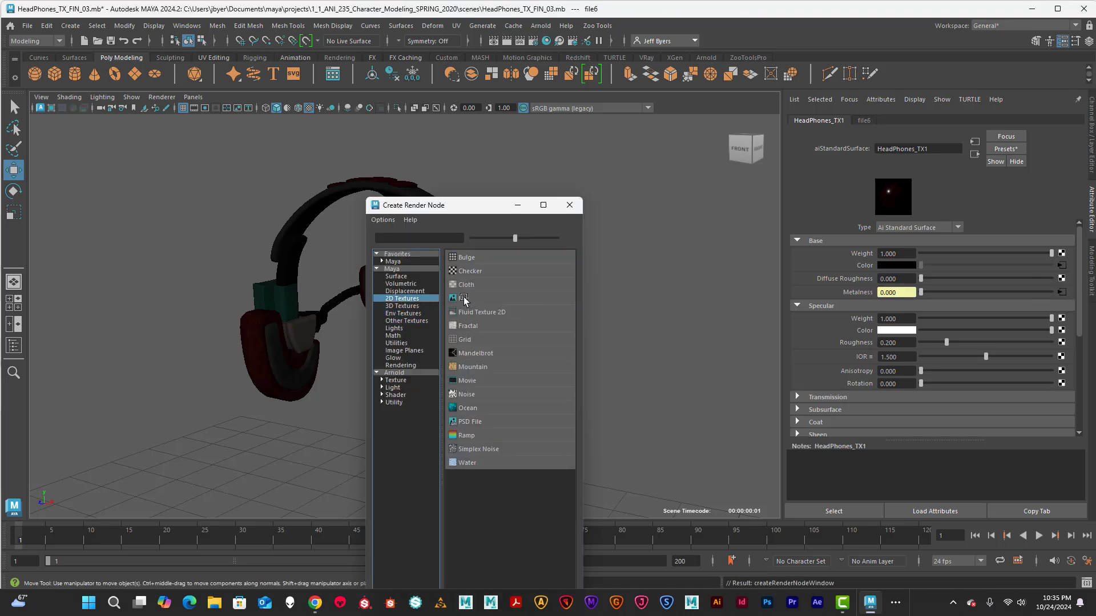
Set the metalness texture's filter type to Off and load Headphones_New_UV_TX_1001_Metallic.png as its image
{"action": "left_click", "coordinate": [926, 235]}
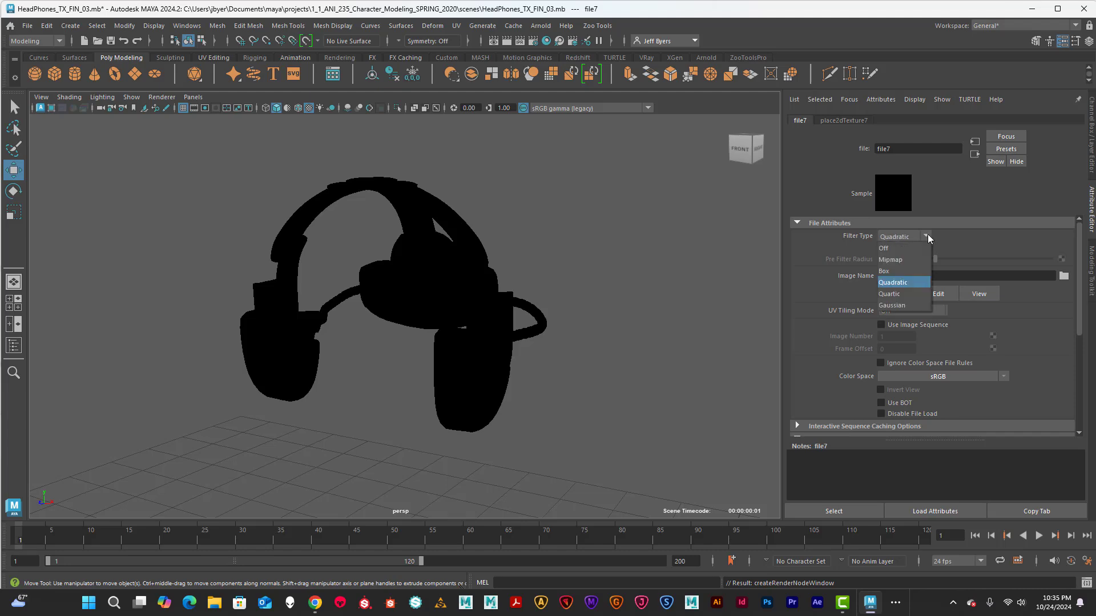
{"action": "left_click", "coordinate": [897, 250]}
{"action": "left_click", "coordinate": [1064, 277]}
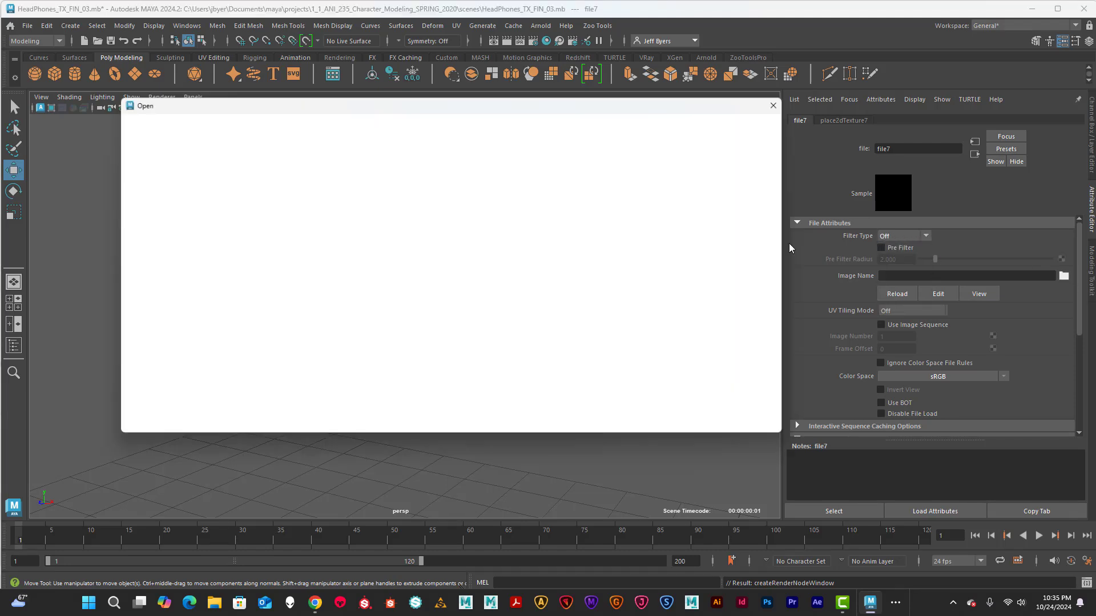
{"action": "scroll", "coordinate": [334, 254], "scroll_direction": "down", "scroll_amount": 10}
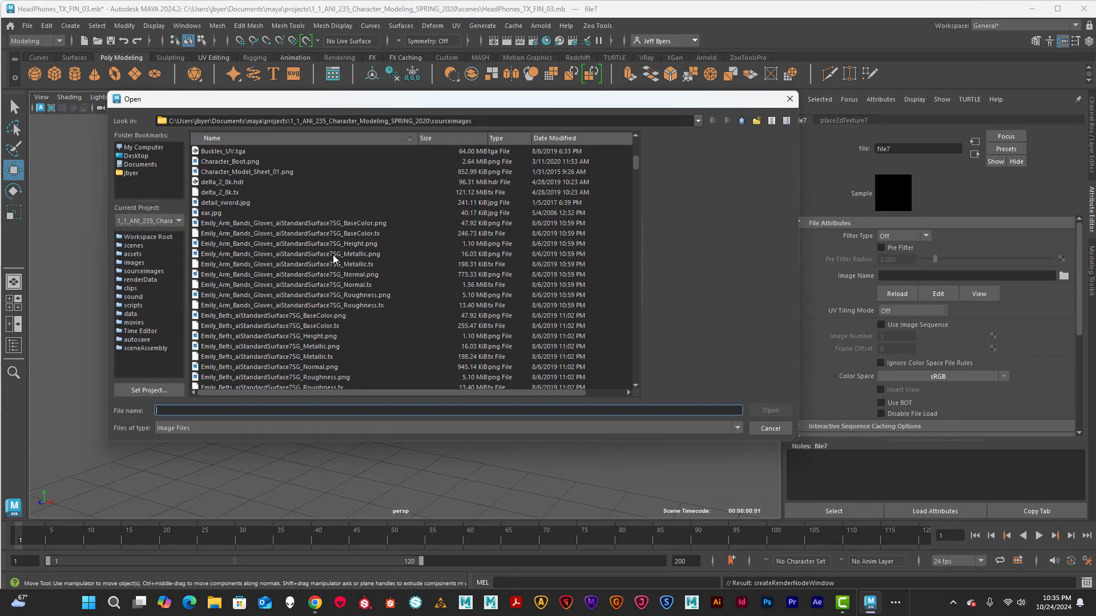
{"action": "scroll", "coordinate": [333, 253], "scroll_direction": "down", "scroll_amount": 15}
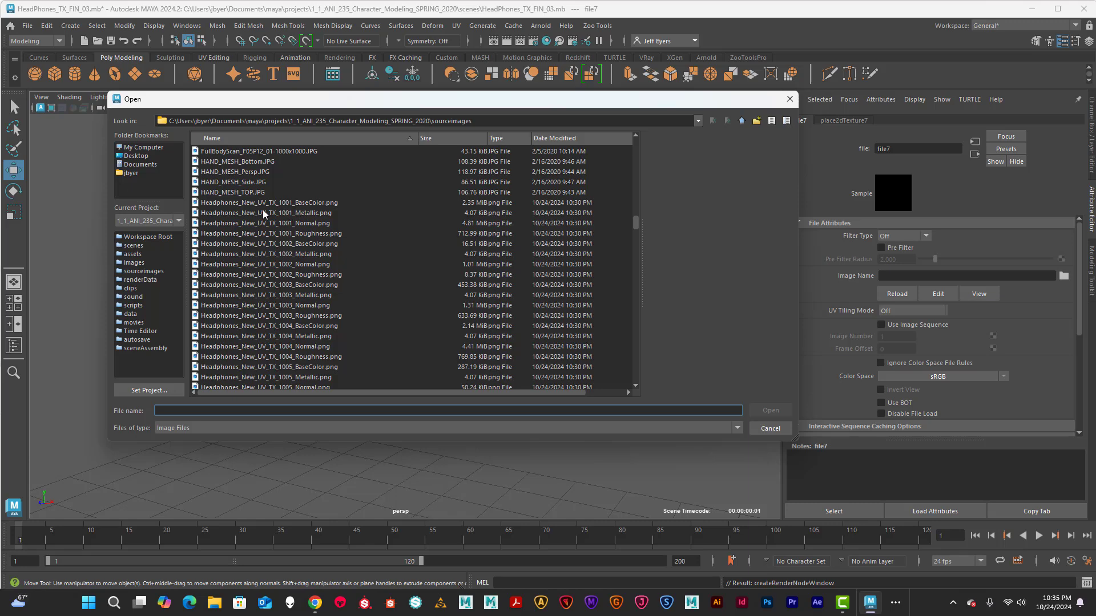
{"action": "left_click", "coordinate": [318, 214]}
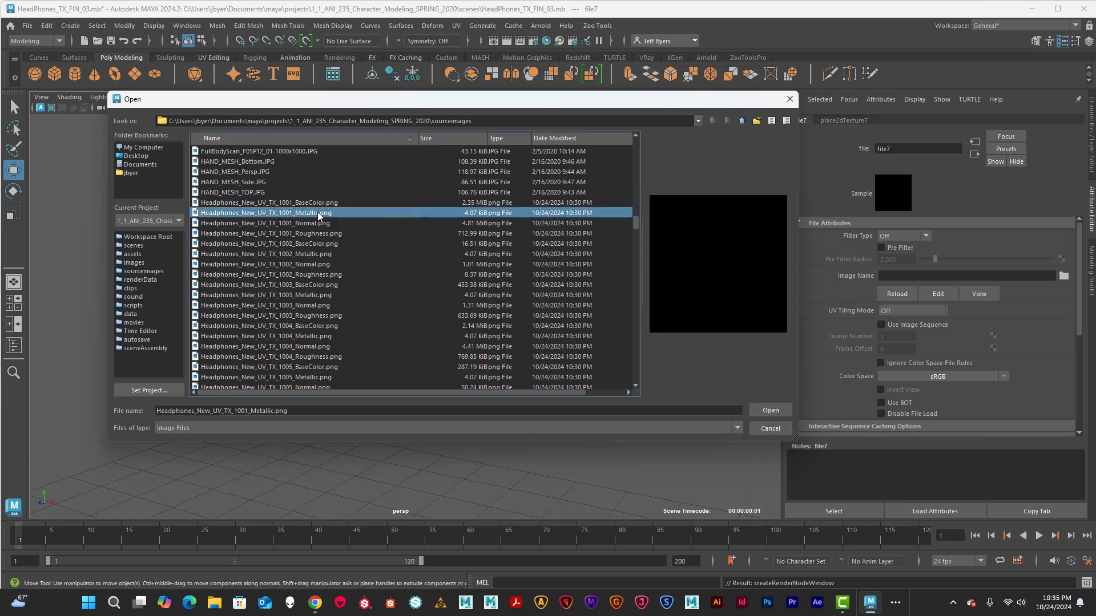
{"action": "left_click", "coordinate": [778, 412]}
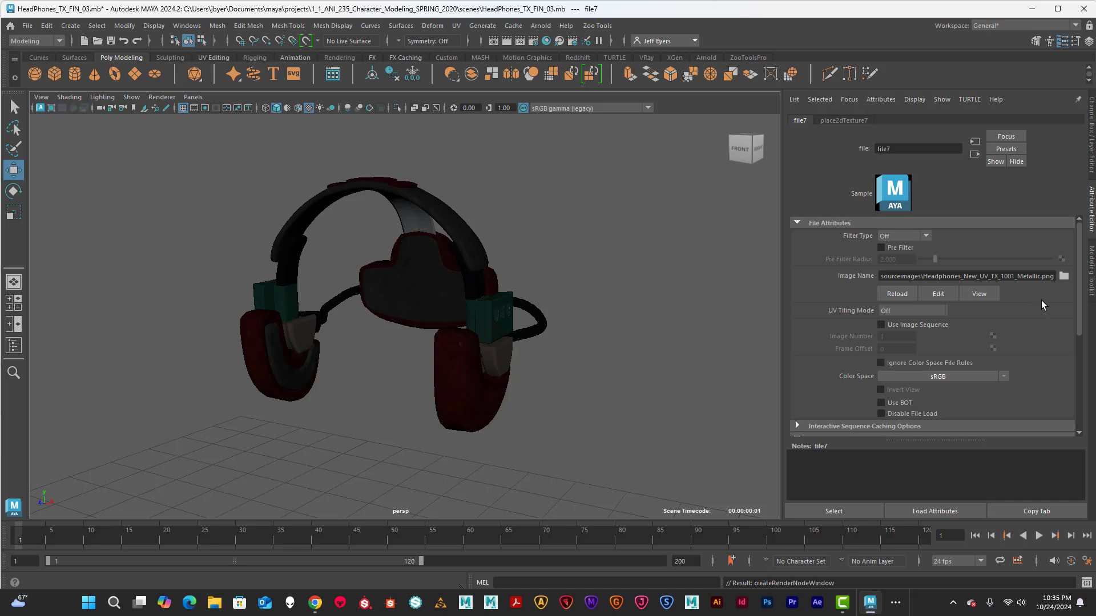
Set the metalness texture's UV tiling mode to UDIM (Mari) and generate its viewport preview
{"action": "scroll", "coordinate": [1025, 296], "scroll_direction": "down", "scroll_amount": 2}
{"action": "scroll", "coordinate": [1025, 295], "scroll_direction": "up", "scroll_amount": 2}
{"action": "left_click", "coordinate": [935, 313]}
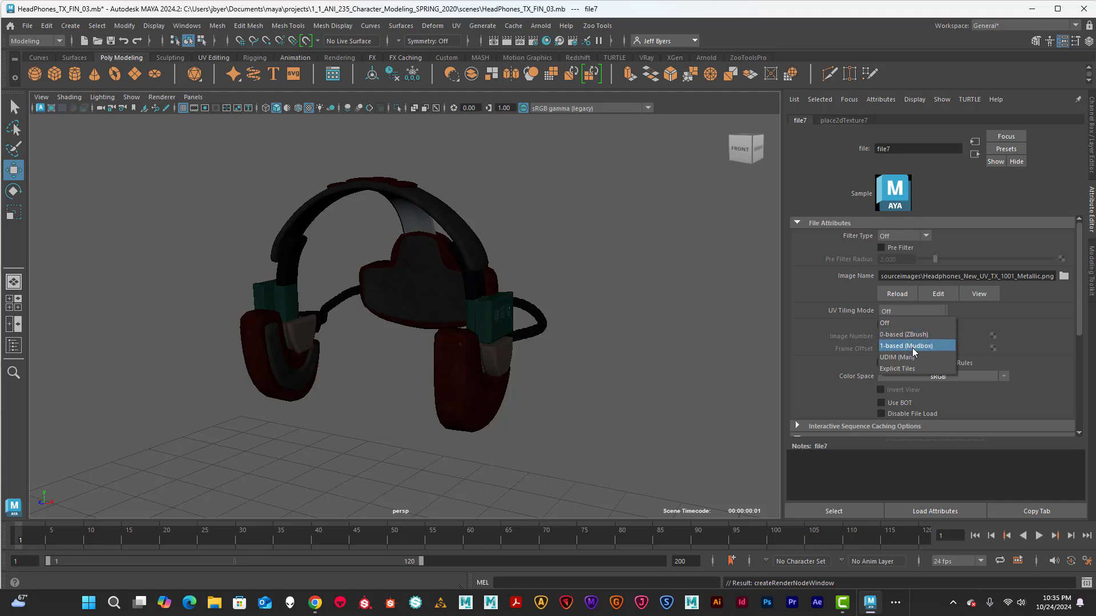
{"action": "left_click", "coordinate": [904, 358]}
{"action": "left_click", "coordinate": [1001, 325]}
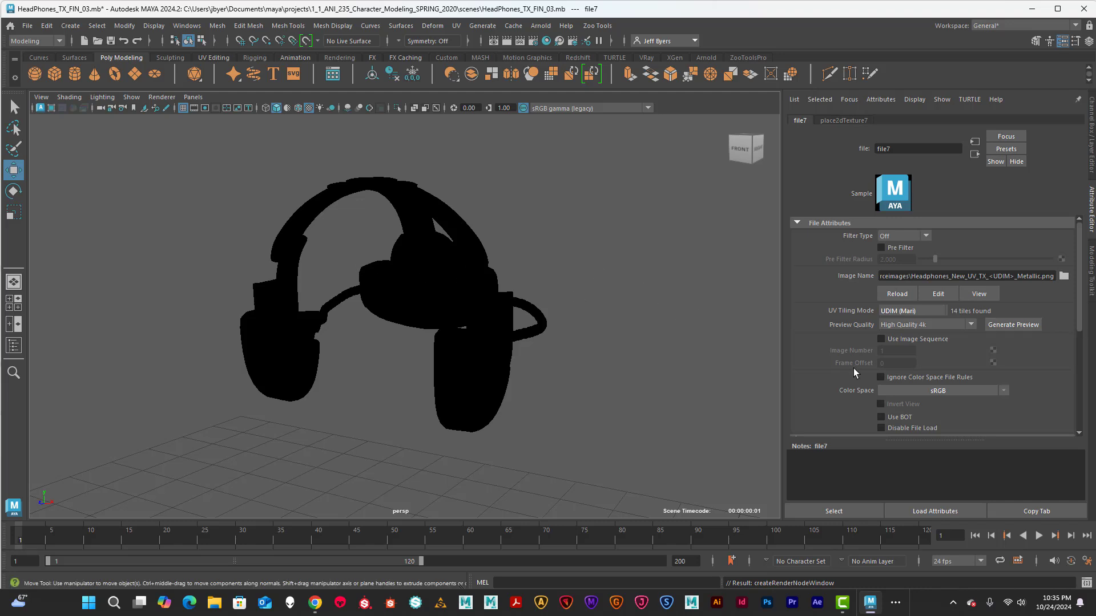
Set the metalness texture's color space to Raw and enable Alpha Is Luminance in its color balance
{"action": "scroll", "coordinate": [1019, 392], "scroll_direction": "down", "scroll_amount": 2}
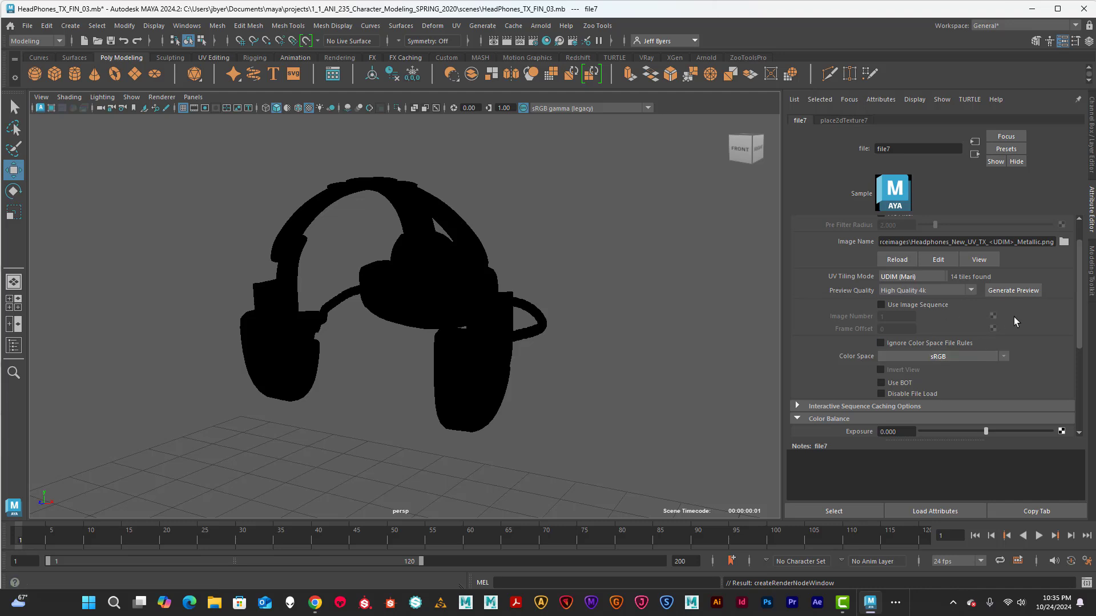
{"action": "left_click", "coordinate": [1003, 356]}
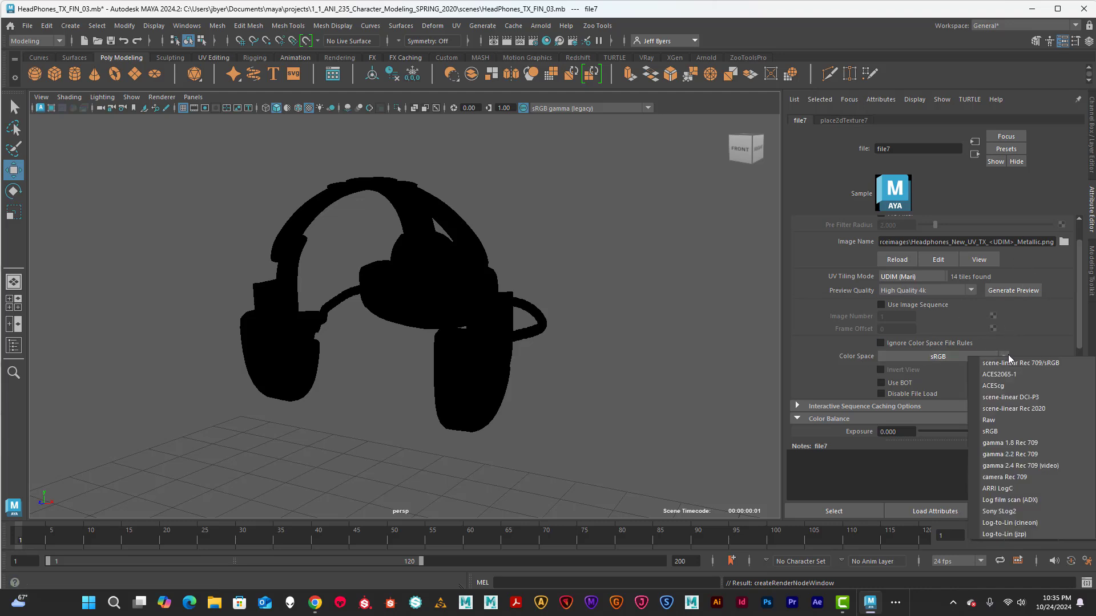
{"action": "left_click", "coordinate": [985, 420]}
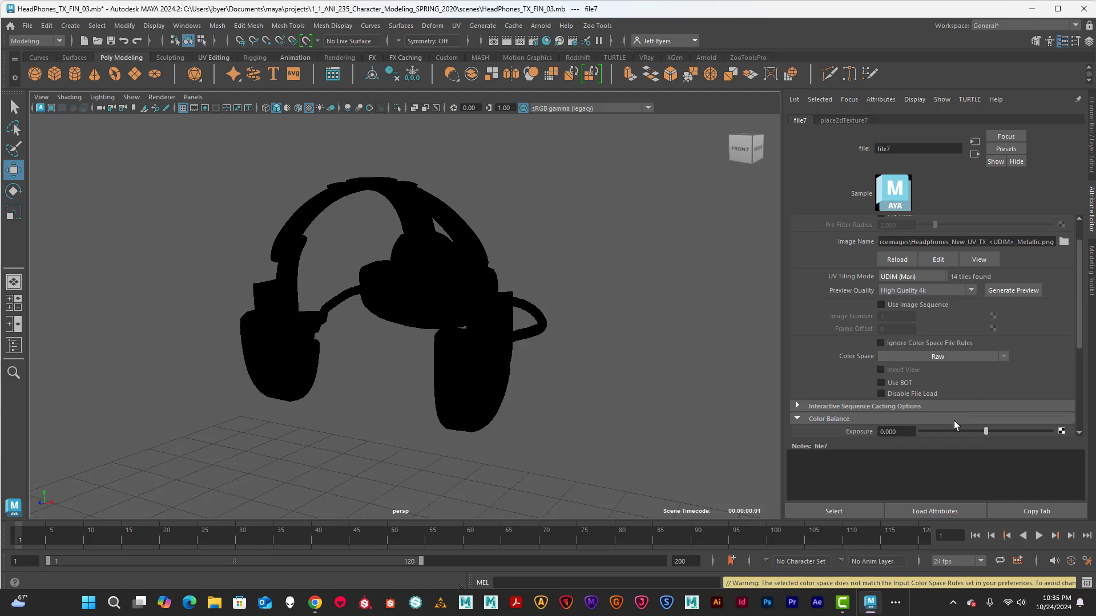
{"action": "scroll", "coordinate": [1005, 365], "scroll_direction": "down", "scroll_amount": 5}
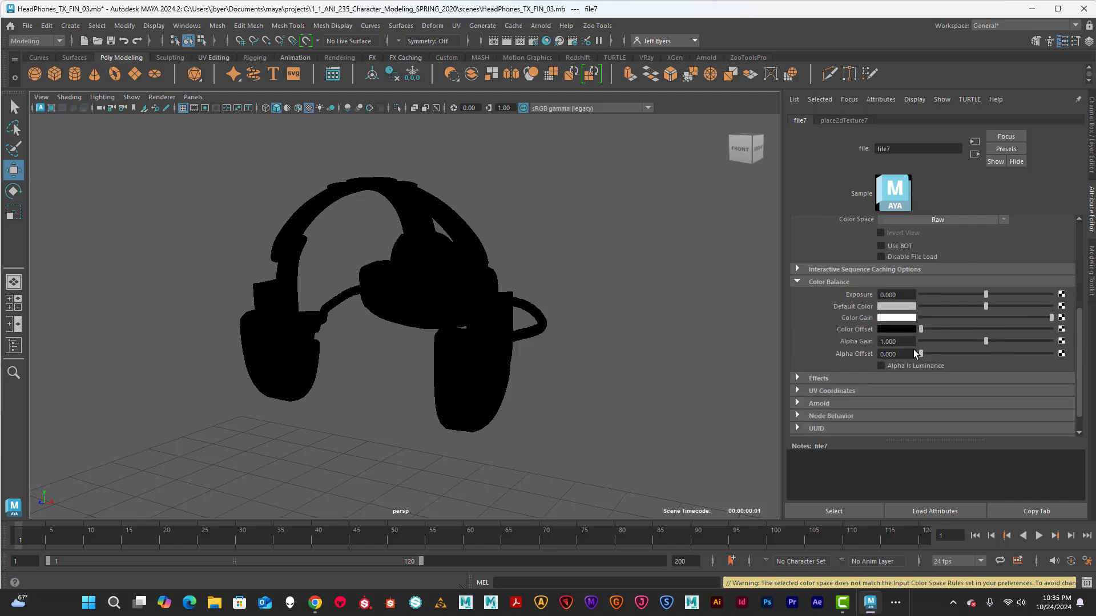
{"action": "left_click", "coordinate": [882, 366]}
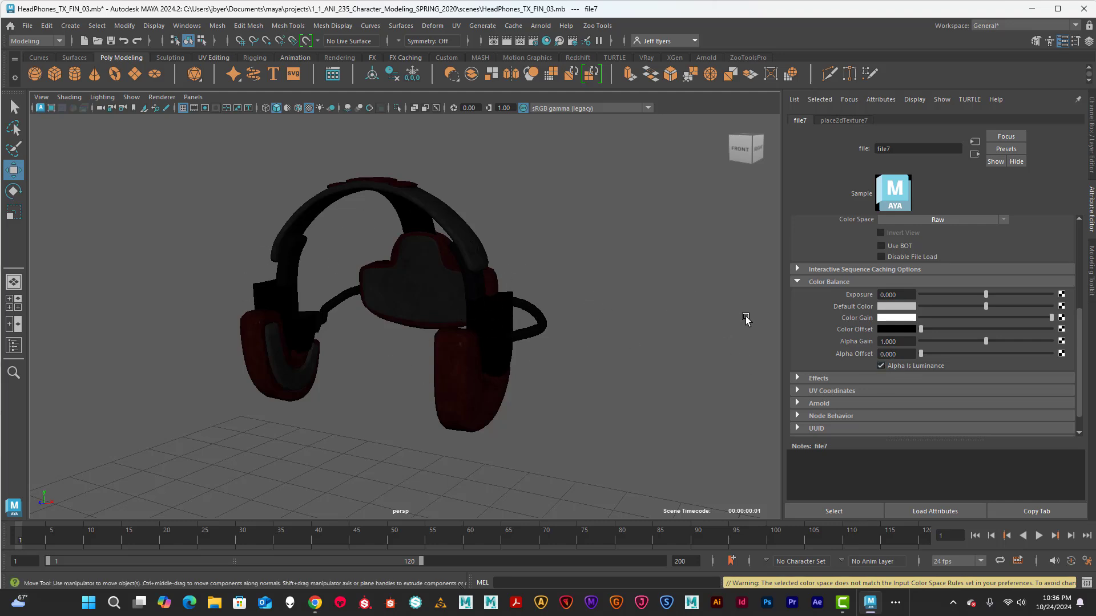
{"action": "scroll", "coordinate": [1039, 350], "scroll_direction": "up", "scroll_amount": 3}
{"action": "scroll", "coordinate": [1029, 355], "scroll_direction": "down", "scroll_amount": 3}
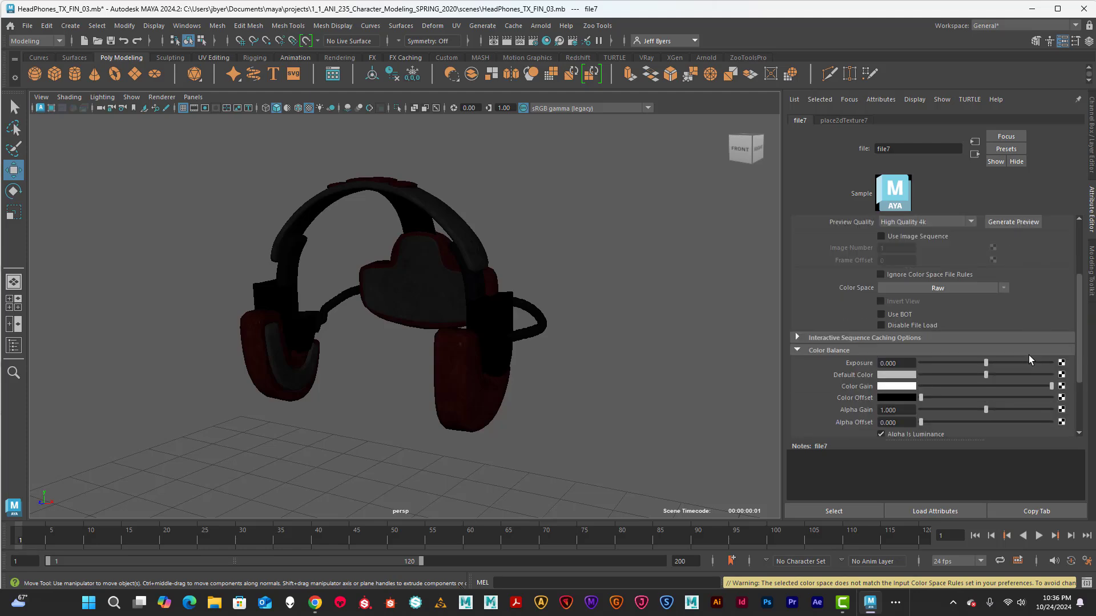
{"action": "scroll", "coordinate": [1025, 358], "scroll_direction": "up", "scroll_amount": 2}
{"action": "scroll", "coordinate": [988, 376], "scroll_direction": "up", "scroll_amount": 3}
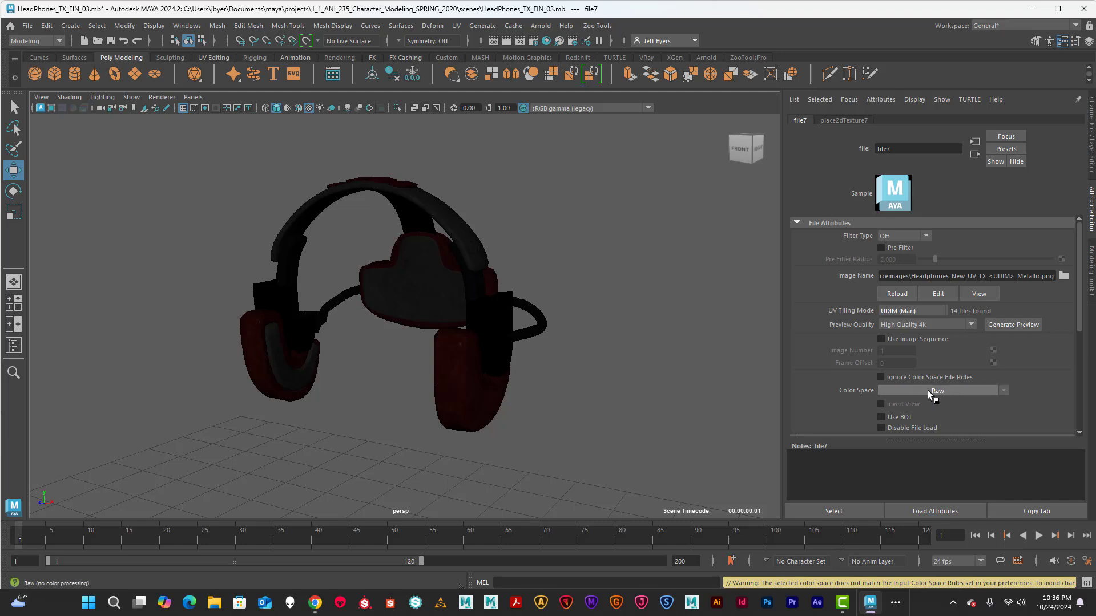
{"action": "scroll", "coordinate": [965, 398], "scroll_direction": "down", "scroll_amount": 4}
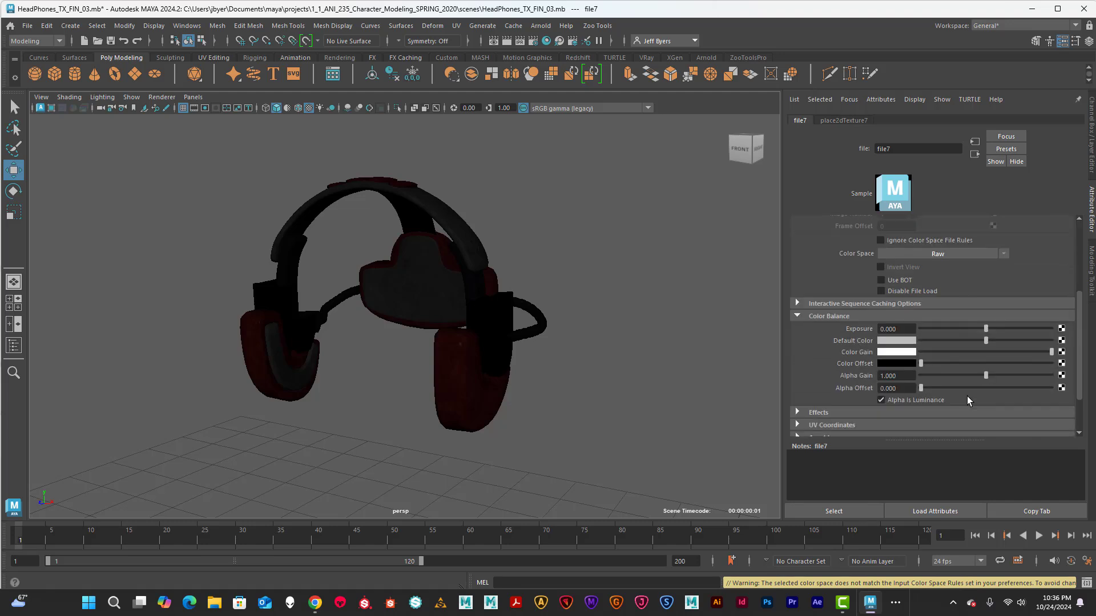
{"action": "scroll", "coordinate": [976, 376], "scroll_direction": "up", "scroll_amount": 4}
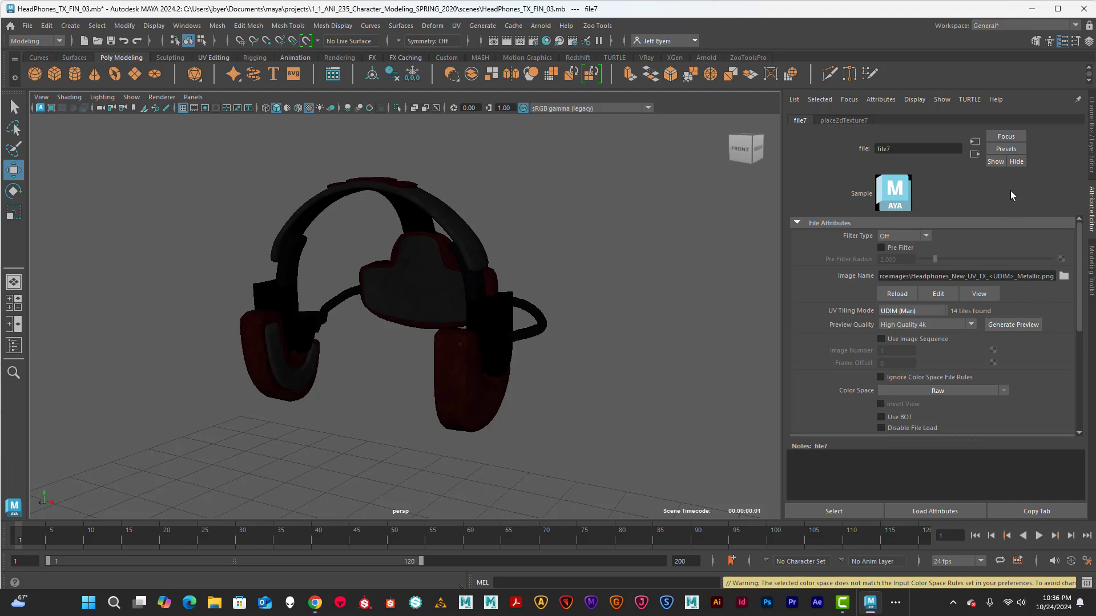
Return to the HeadPhones_TX1 material and connect a 2D File texture to its specular Roughness
{"action": "left_click", "coordinate": [975, 155]}
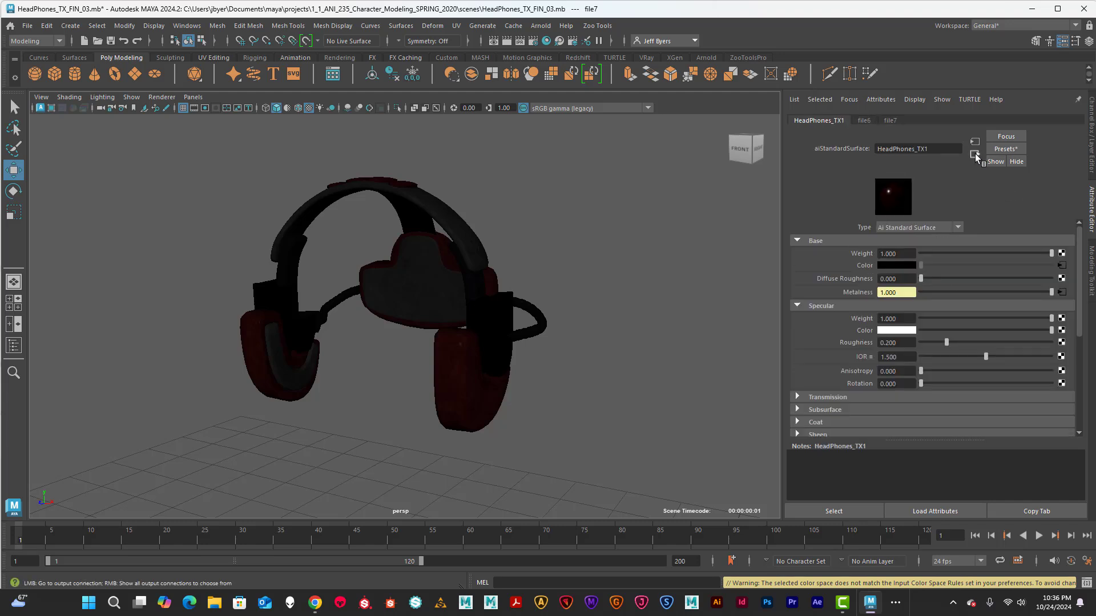
{"action": "scroll", "coordinate": [961, 306], "scroll_direction": "down", "scroll_amount": 2}
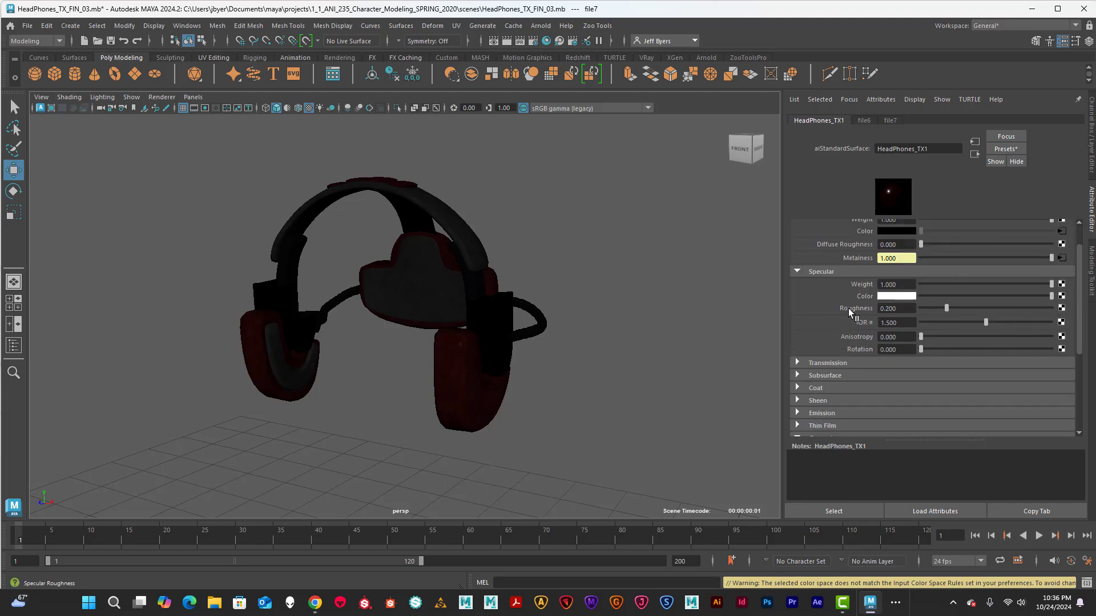
{"action": "left_click", "coordinate": [1061, 308]}
{"action": "left_click", "coordinate": [422, 298]}
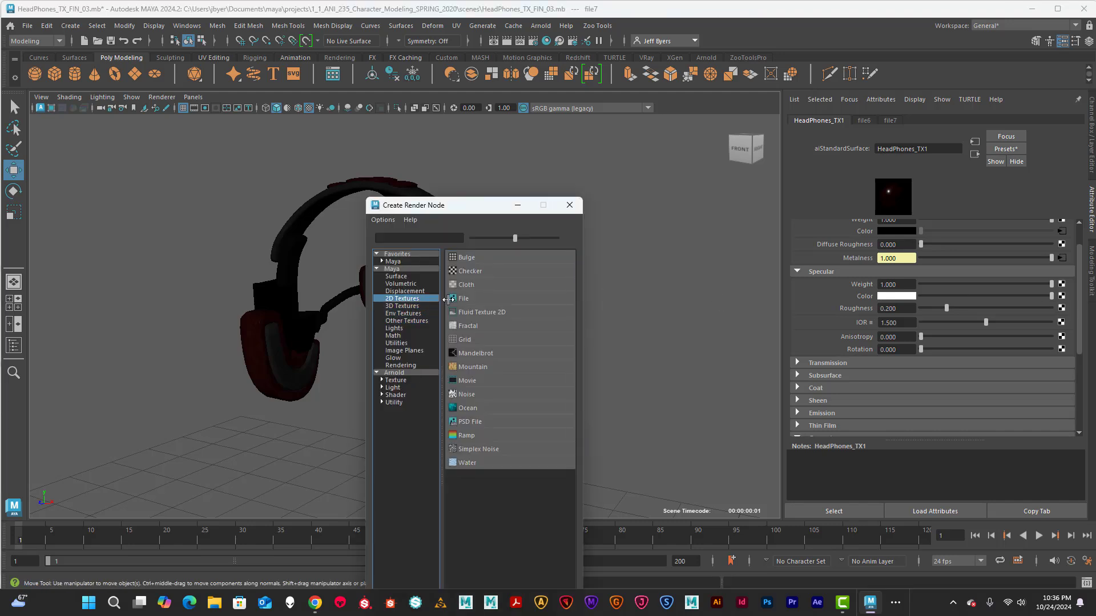
{"action": "left_click", "coordinate": [476, 295]}
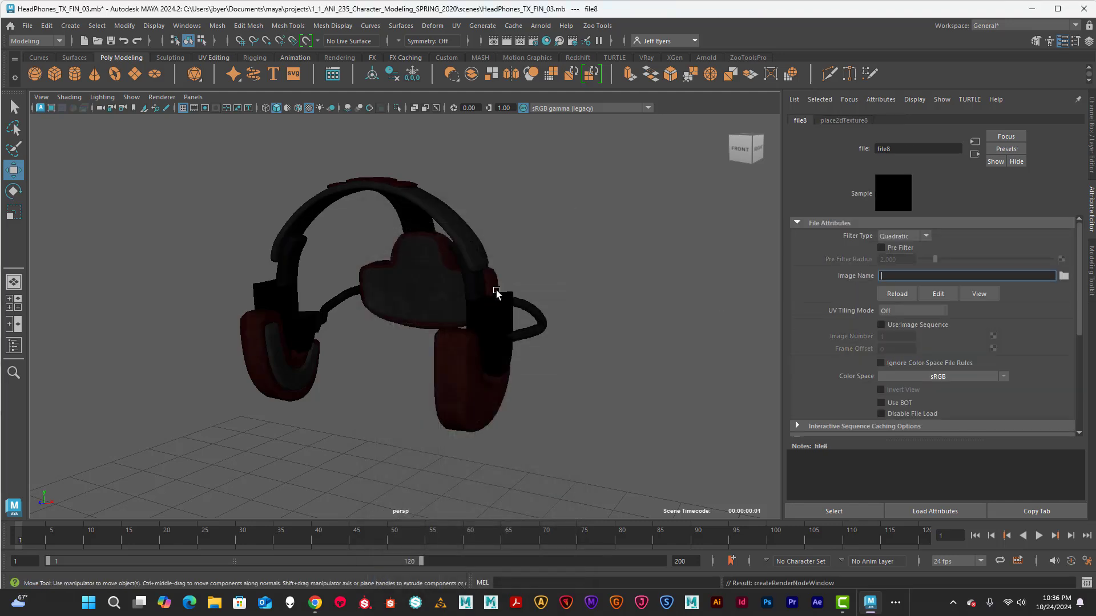
Set the roughness texture's filter type to Off and load Headphones_New_UV_TX_1001_Roughness.png as its image
{"action": "left_click", "coordinate": [926, 238]}
{"action": "left_click", "coordinate": [901, 247]}
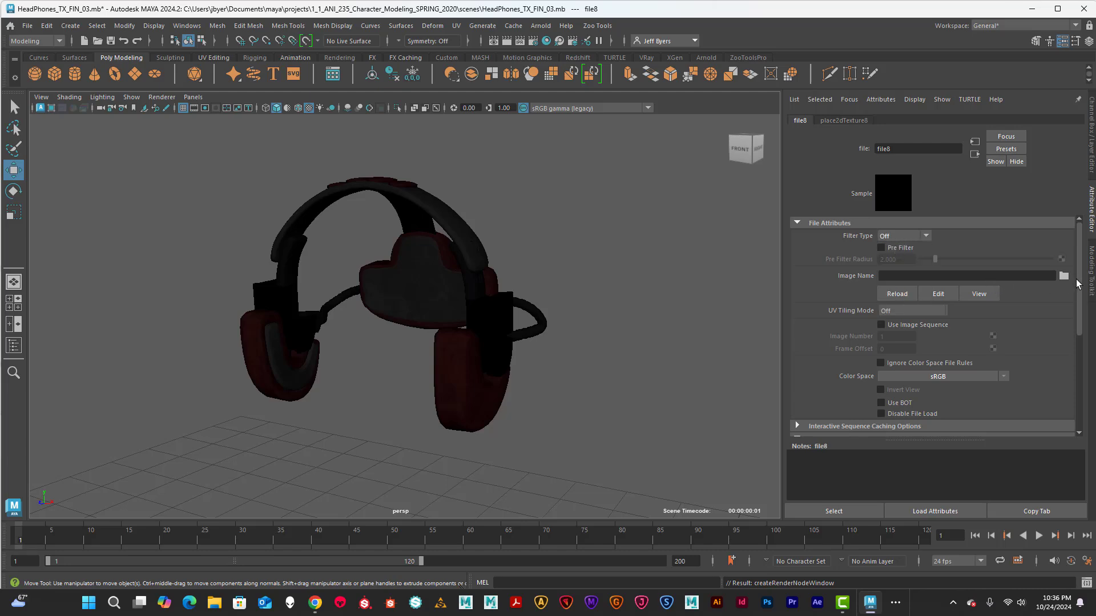
{"action": "left_click", "coordinate": [1063, 276]}
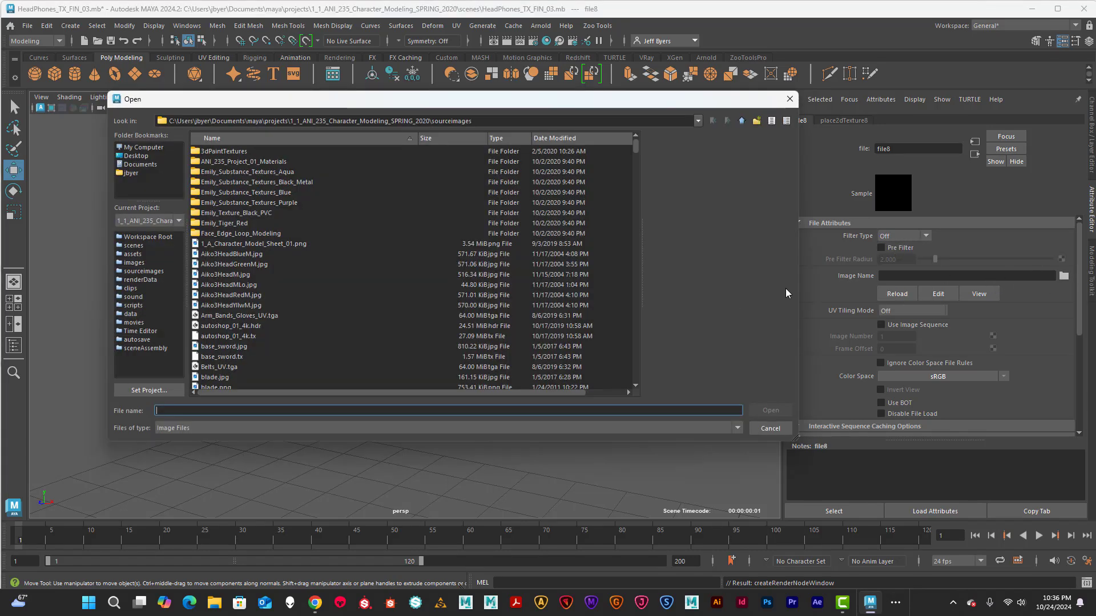
{"action": "scroll", "coordinate": [440, 282], "scroll_direction": "down", "scroll_amount": 10}
{"action": "scroll", "coordinate": [445, 277], "scroll_direction": "down", "scroll_amount": 8}
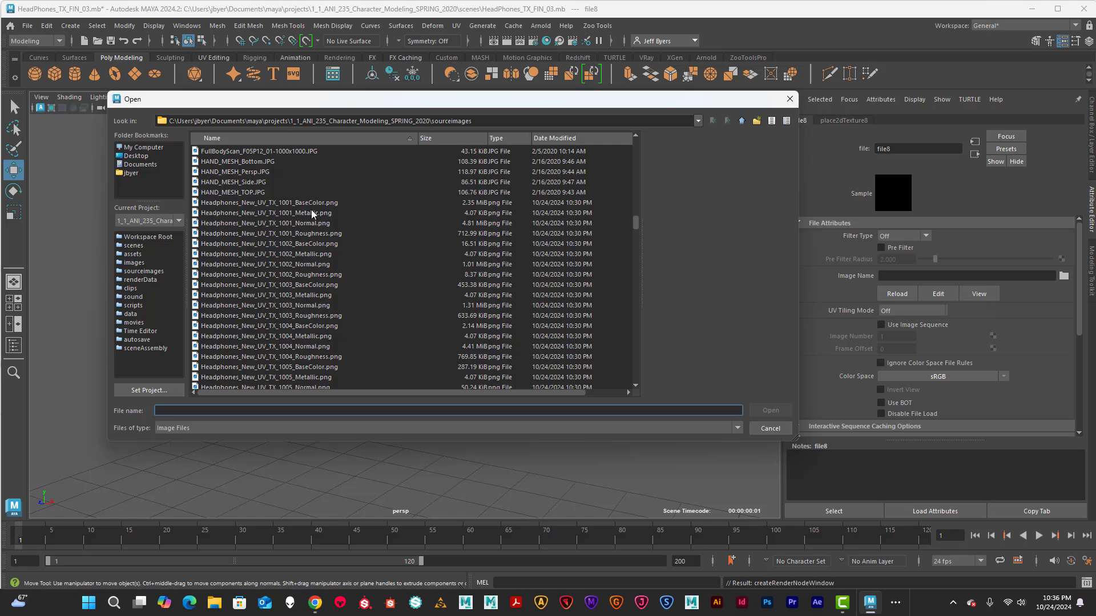
{"action": "left_click", "coordinate": [300, 234]}
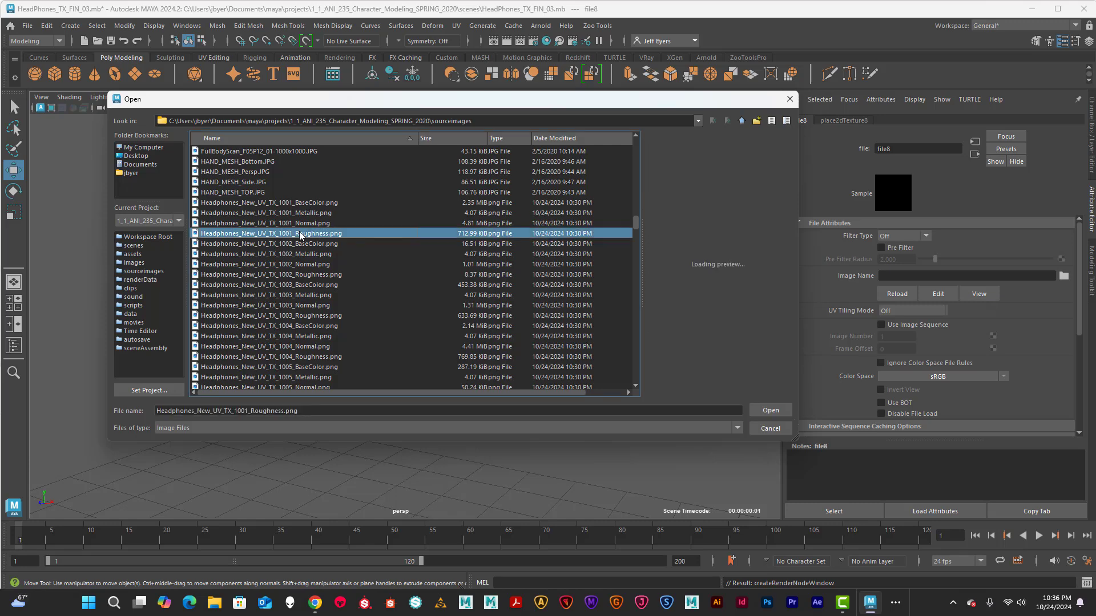
{"action": "left_click", "coordinate": [771, 413]}
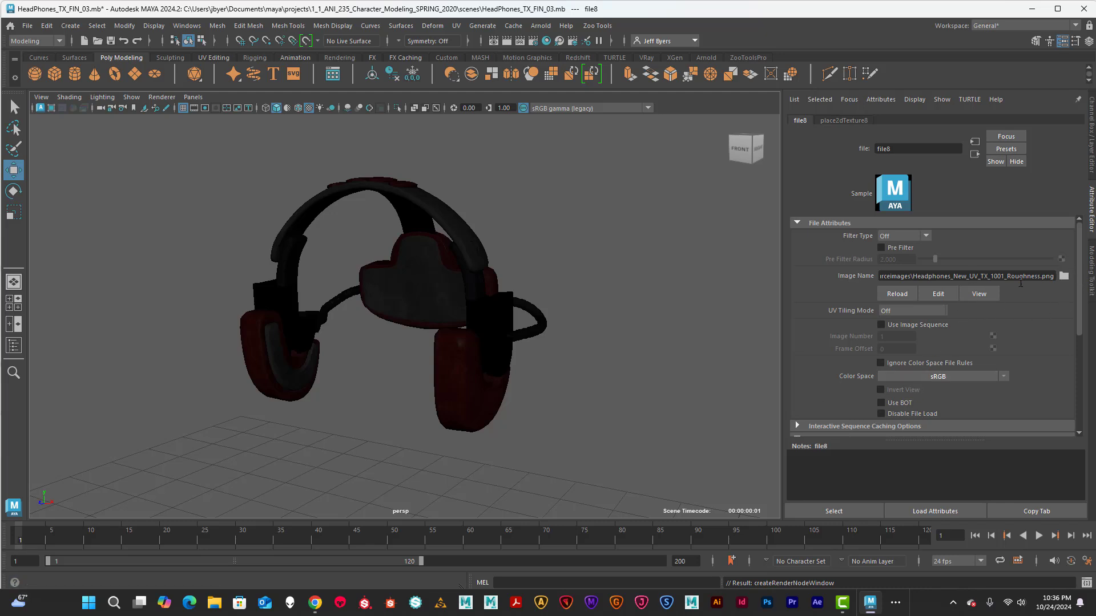
Set the roughness texture's UV tiling mode to UDIM (Mari) and generate its viewport preview
{"action": "left_click", "coordinate": [939, 313]}
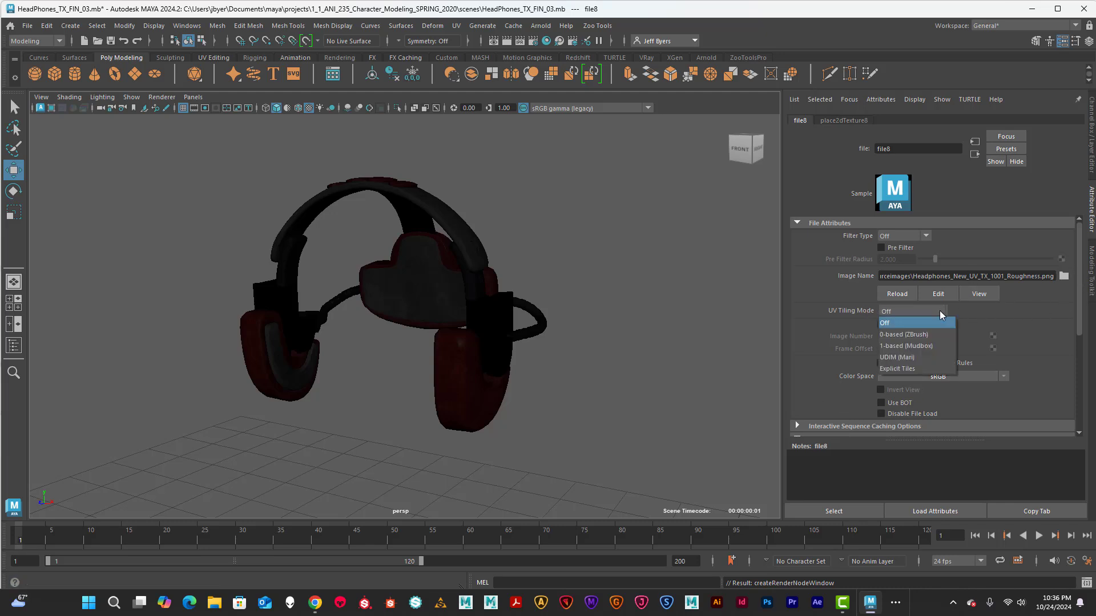
{"action": "left_click", "coordinate": [919, 358]}
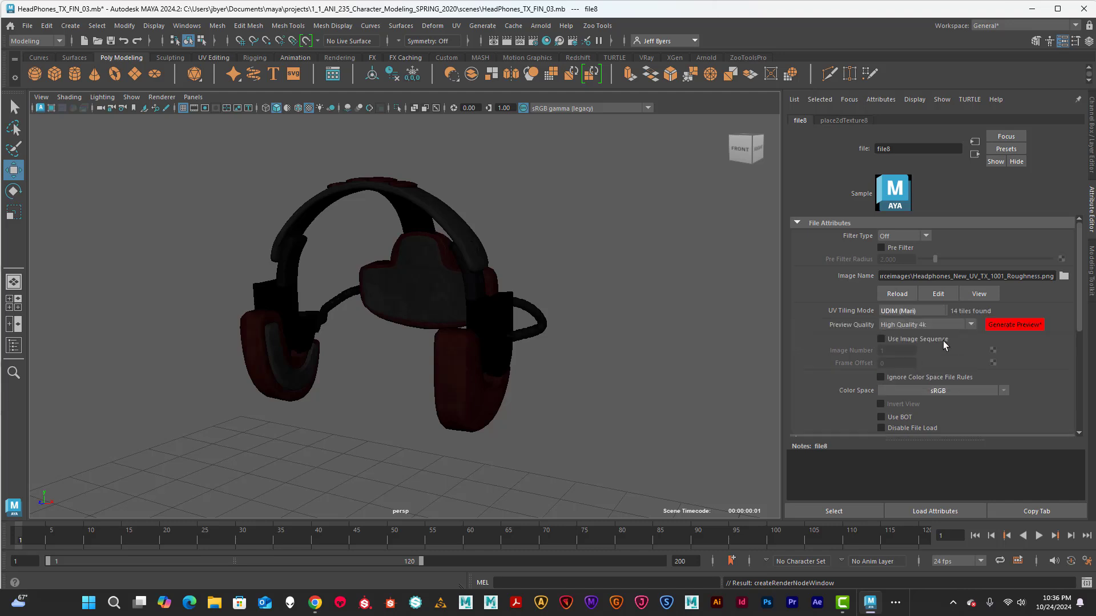
{"action": "left_click", "coordinate": [1017, 323]}
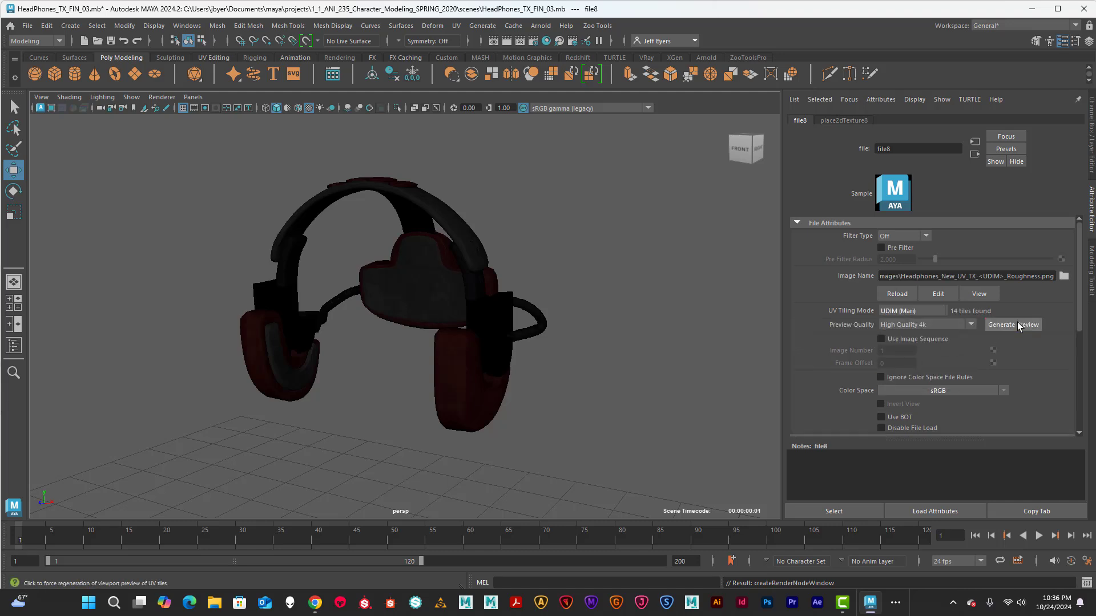
Set the roughness texture's color space to Raw and enable Alpha Is Luminance in its color balance
{"action": "left_click", "coordinate": [1003, 390]}
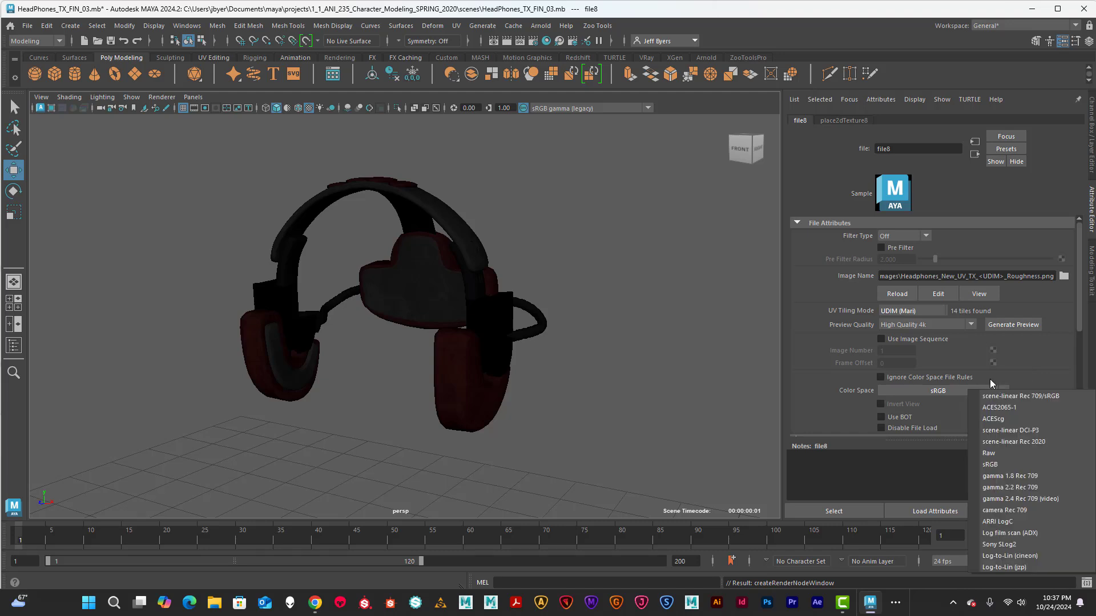
{"action": "left_click", "coordinate": [1005, 452]}
{"action": "scroll", "coordinate": [1006, 378], "scroll_direction": "down", "scroll_amount": 4}
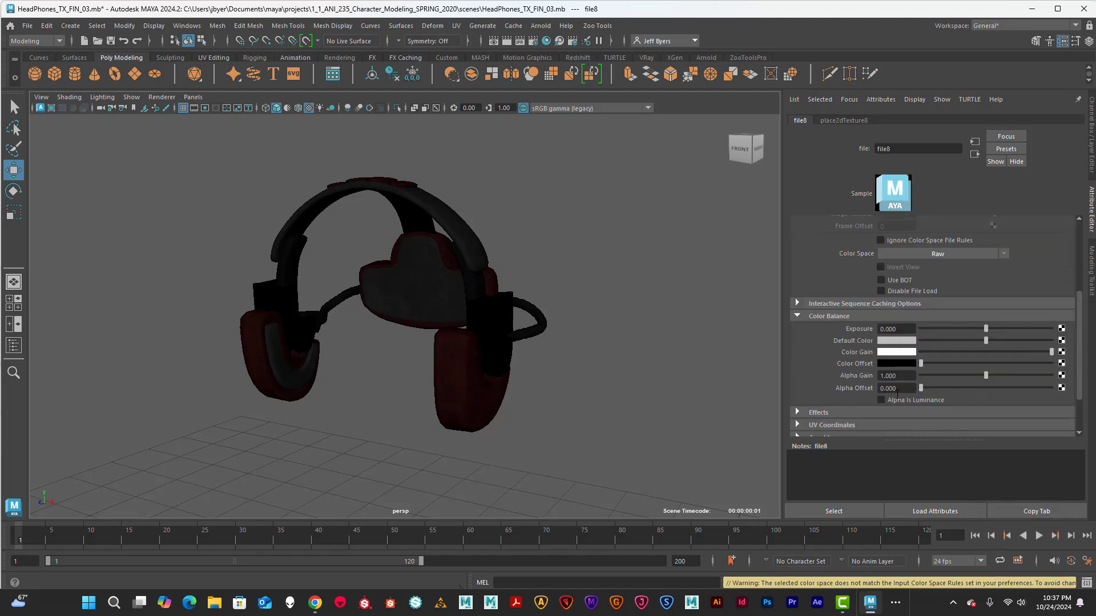
{"action": "left_click", "coordinate": [880, 401]}
{"action": "scroll", "coordinate": [1005, 269], "scroll_direction": "up", "scroll_amount": 3}
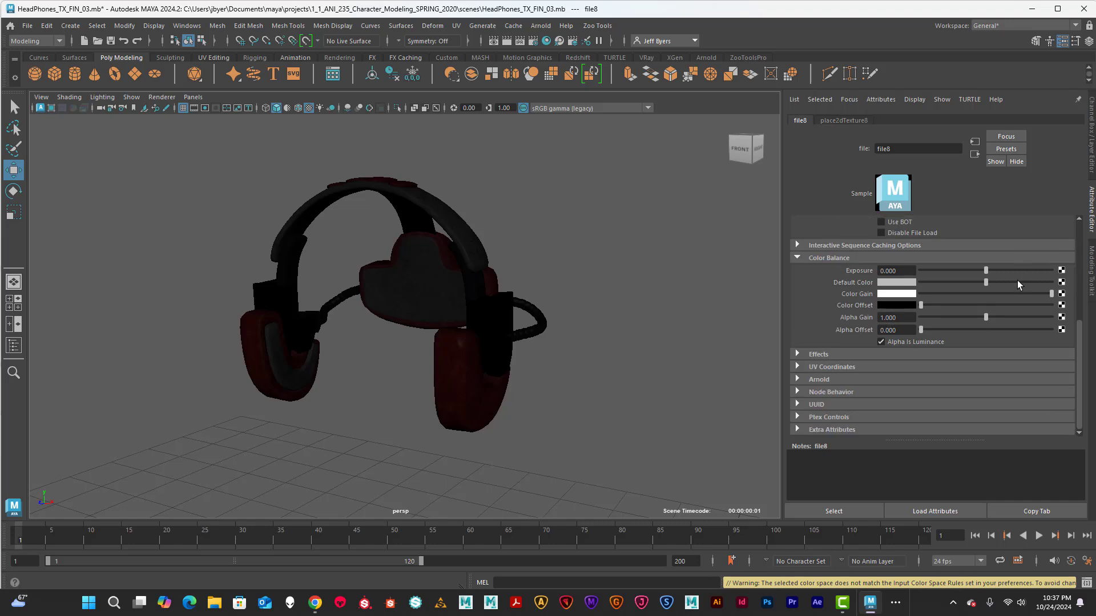
{"action": "scroll", "coordinate": [1011, 281], "scroll_direction": "up", "scroll_amount": 2}
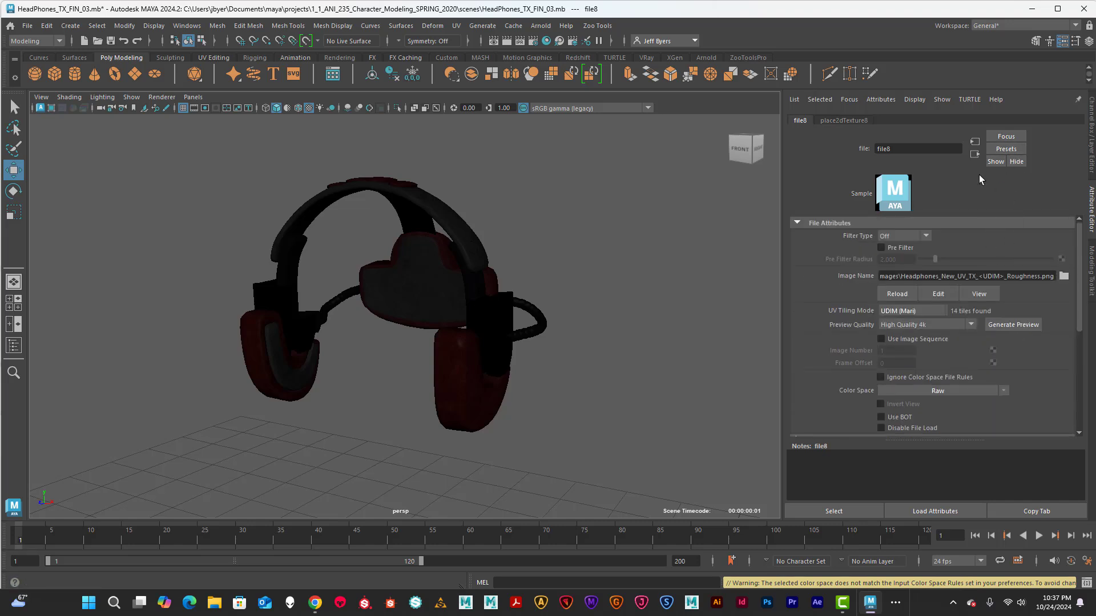
Return to the HeadPhones_TX1 material and connect a 2D File texture to Bump Mapping in its geometry attributes
{"action": "left_click", "coordinate": [974, 153]}
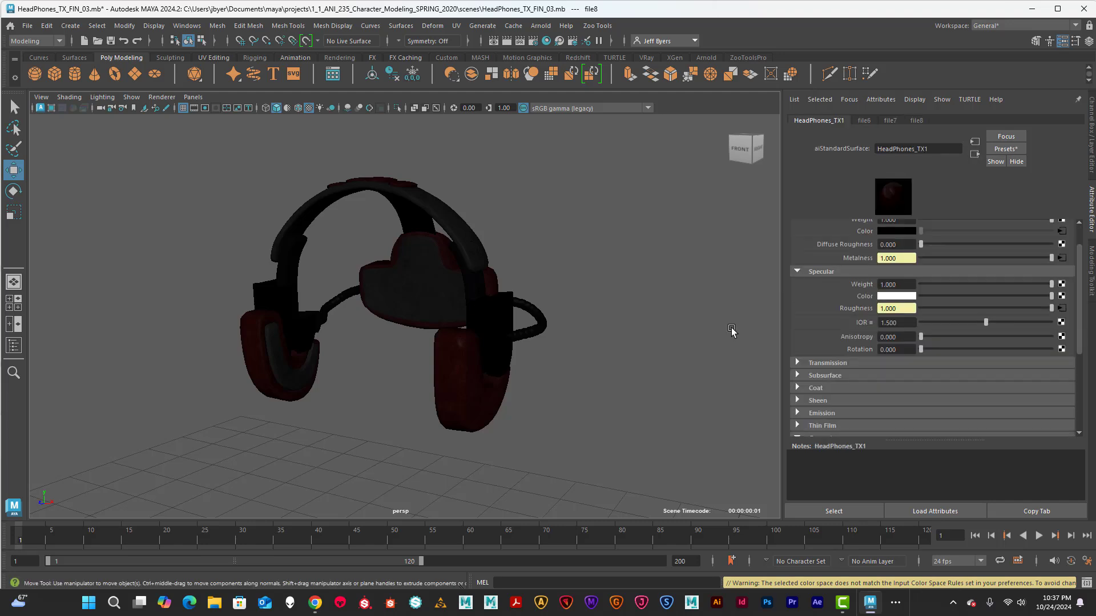
{"action": "scroll", "coordinate": [901, 307], "scroll_direction": "down", "scroll_amount": 2}
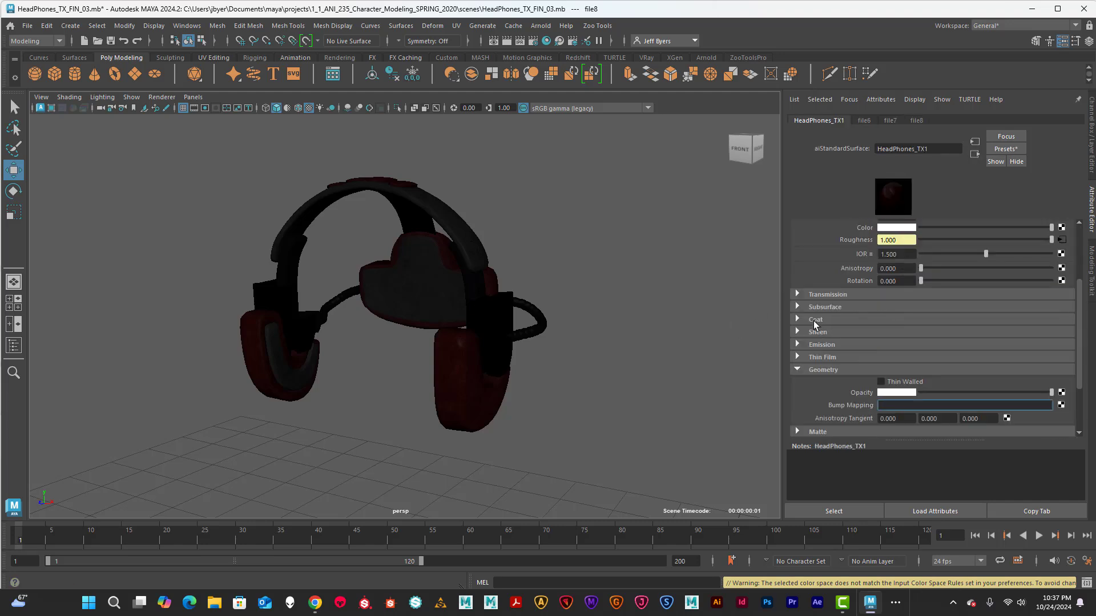
{"action": "scroll", "coordinate": [831, 312], "scroll_direction": "down", "scroll_amount": 2}
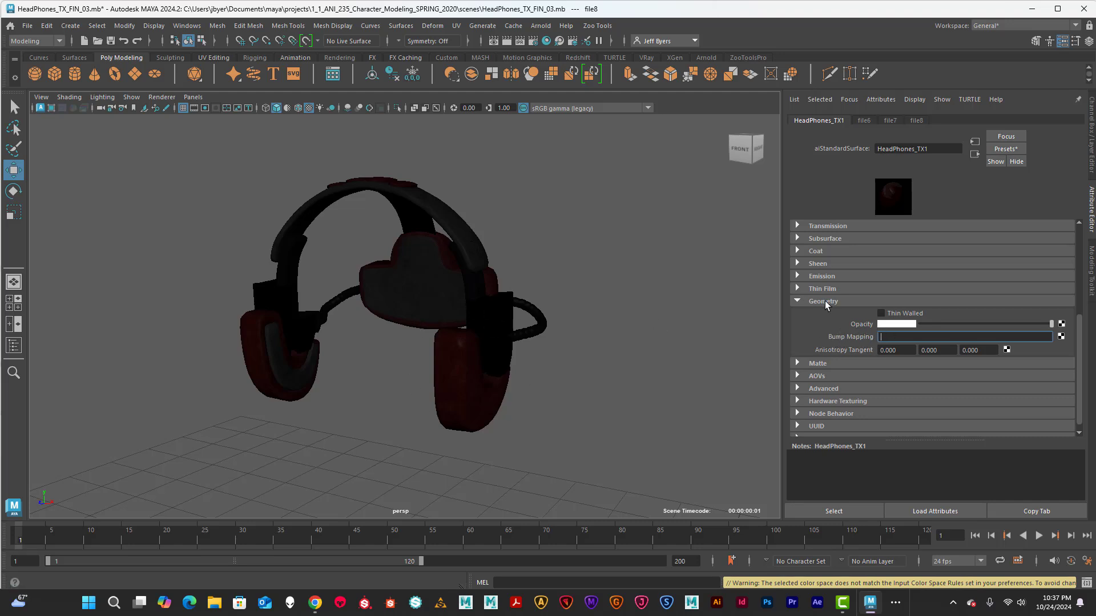
{"action": "left_click", "coordinate": [1061, 337]}
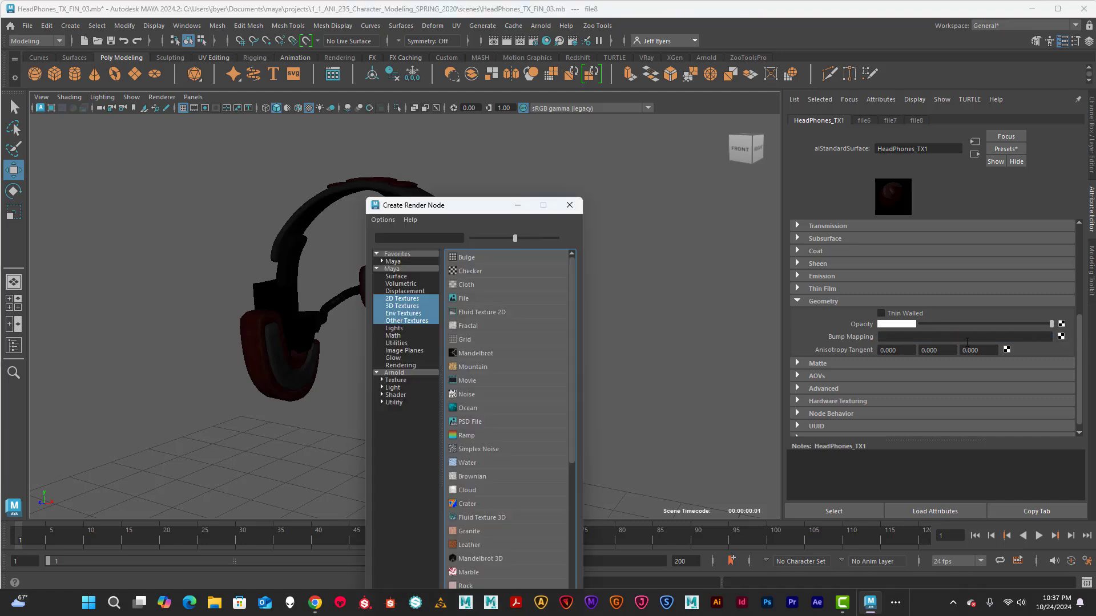
{"action": "left_click", "coordinate": [406, 301]}
{"action": "left_click", "coordinate": [463, 298]}
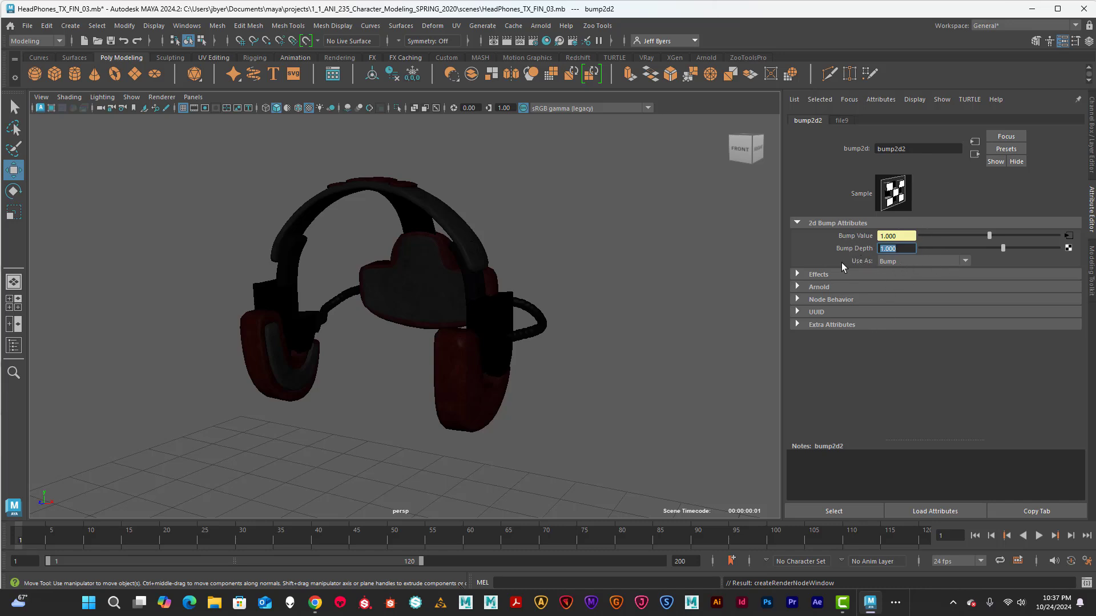
Set the 2D bump node to be used as Tangent Space Normals and open its connected file texture
{"action": "left_click", "coordinate": [965, 261]}
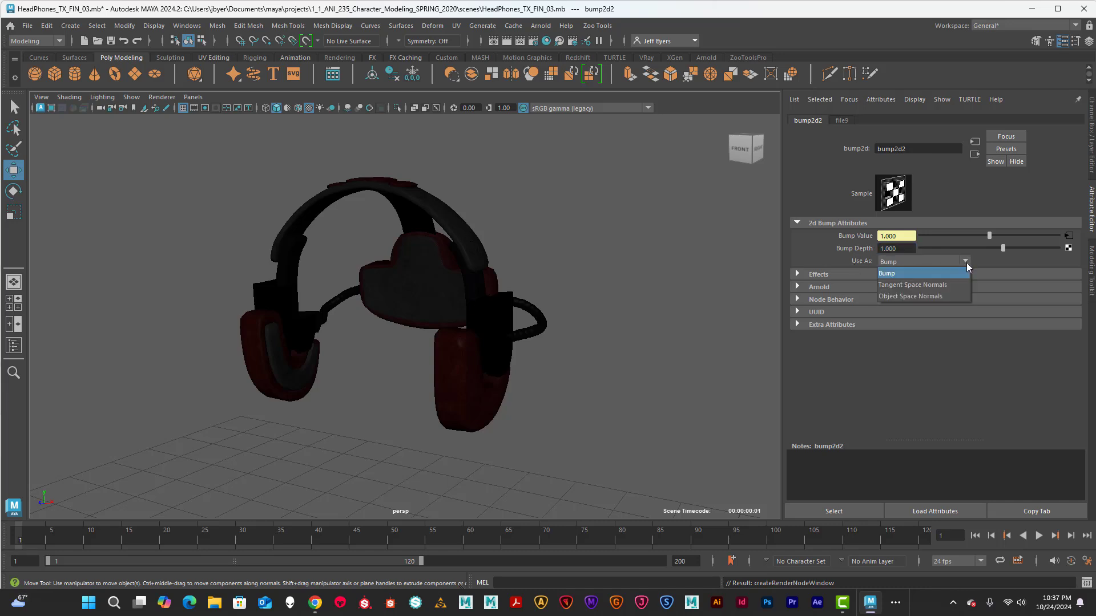
{"action": "left_click", "coordinate": [919, 285]}
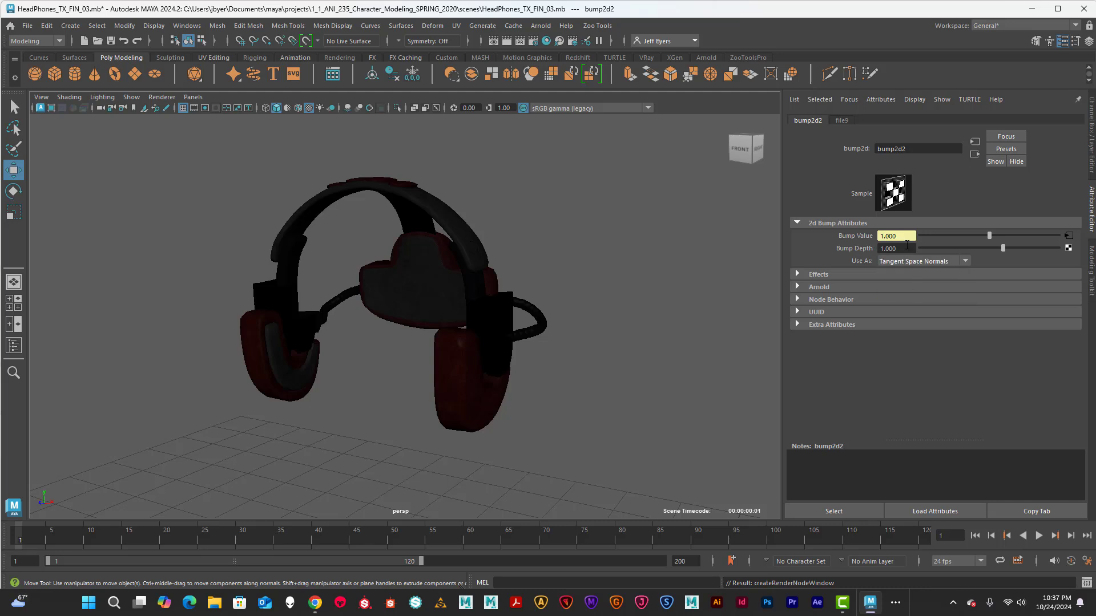
{"action": "left_click", "coordinate": [1067, 237]}
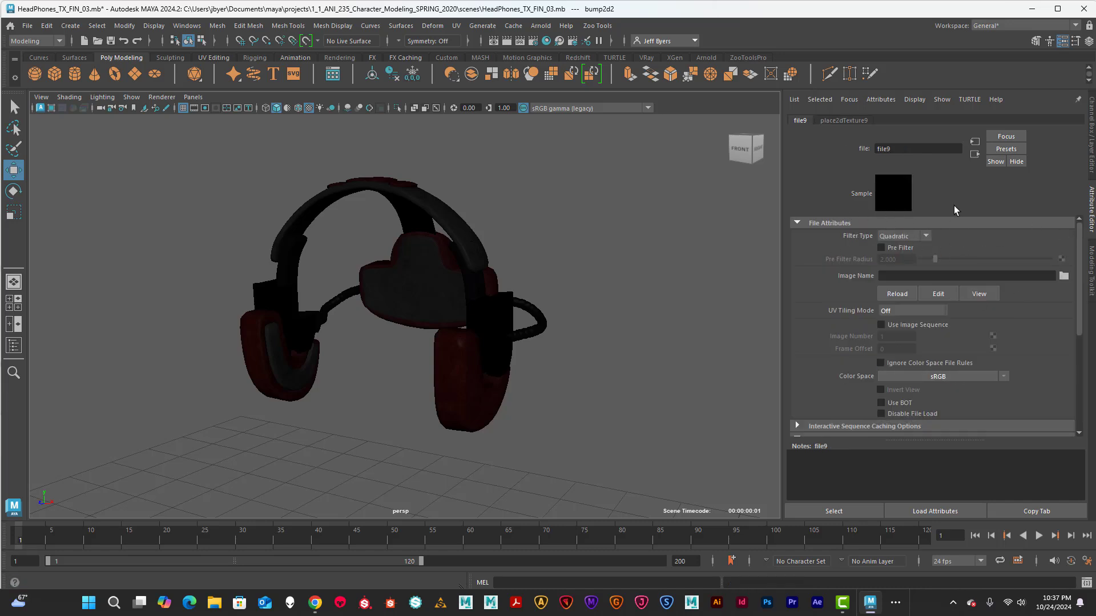
Set the normal texture's filter type to Off and load Headphones_New_UV_TX_1001_Normal.png as its image
{"action": "left_click", "coordinate": [927, 234]}
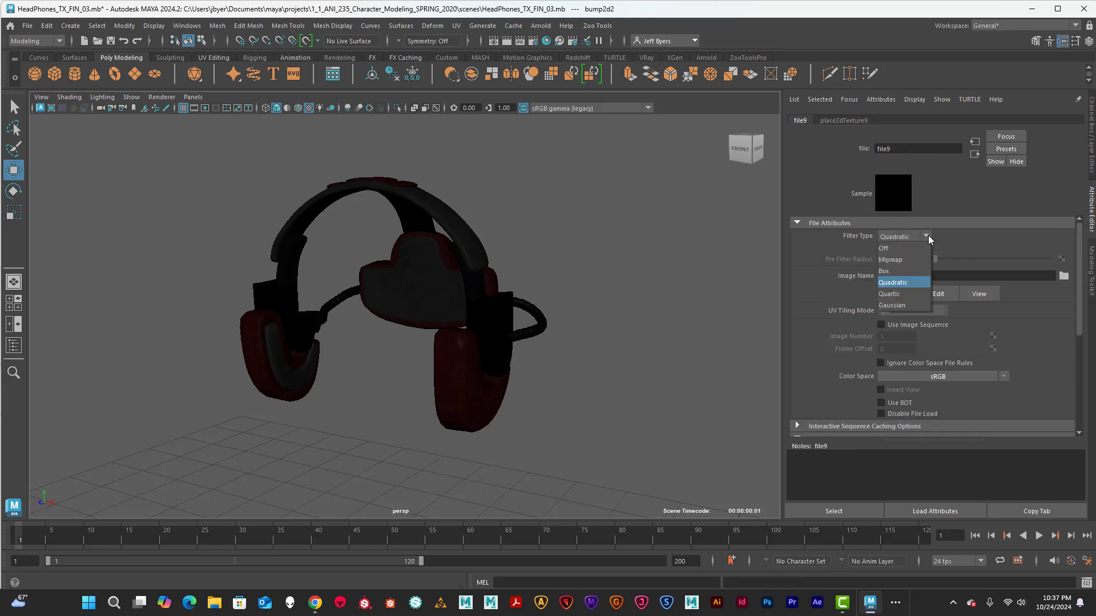
{"action": "left_click", "coordinate": [887, 251]}
{"action": "left_click", "coordinate": [1064, 277]}
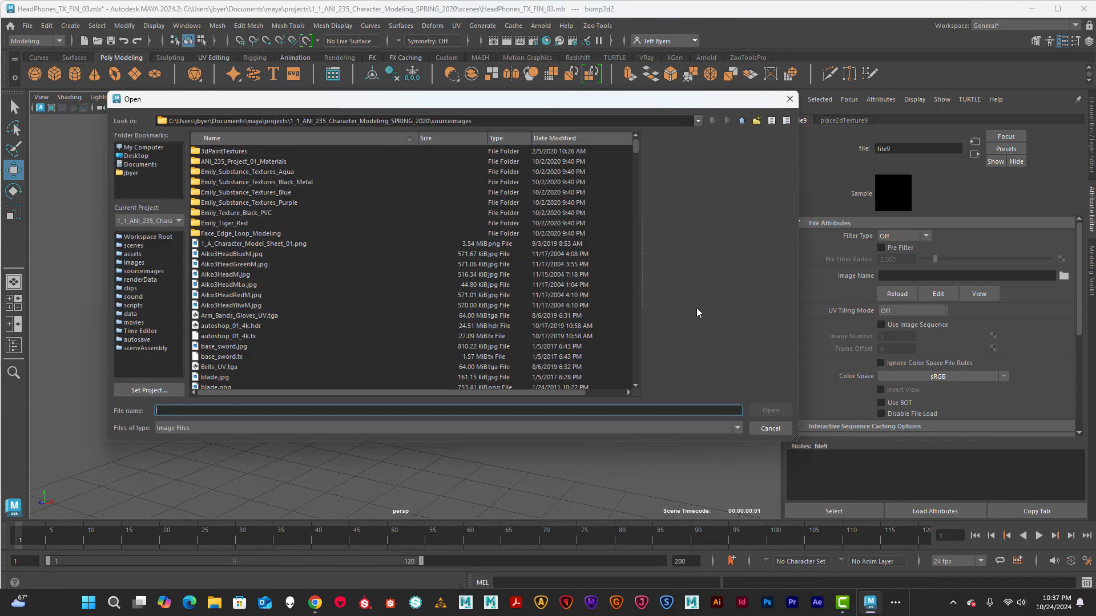
{"action": "scroll", "coordinate": [394, 258], "scroll_direction": "down", "scroll_amount": 10}
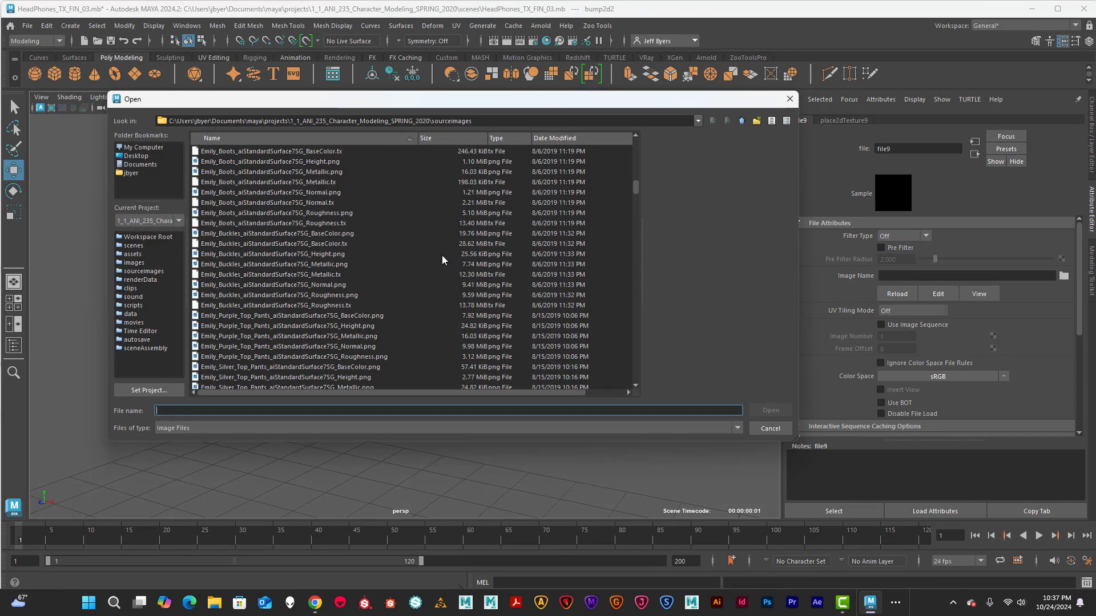
{"action": "scroll", "coordinate": [437, 256], "scroll_direction": "down", "scroll_amount": 5}
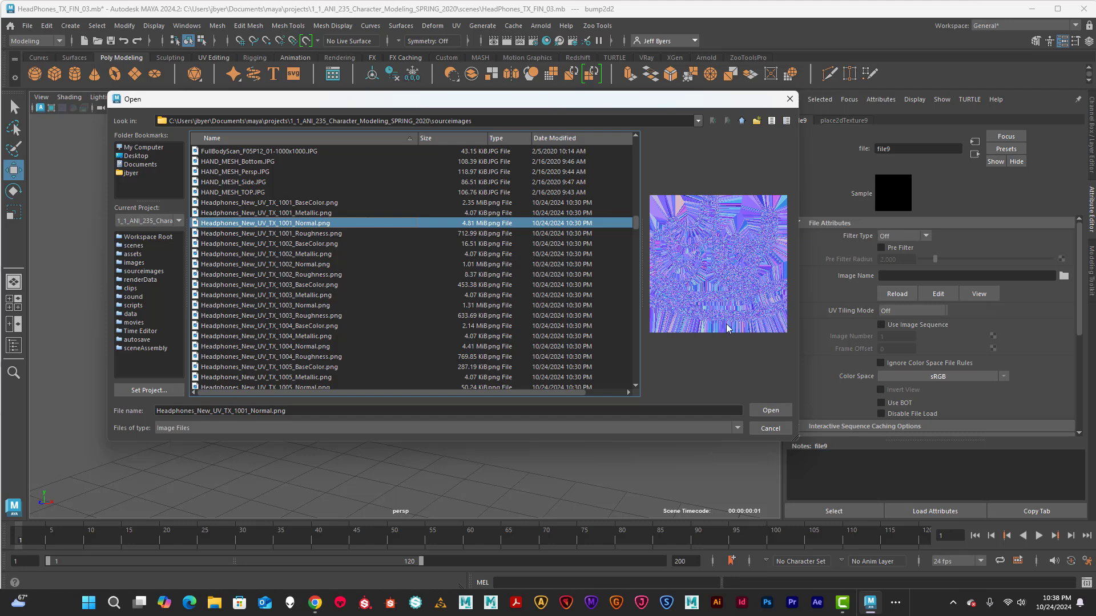
{"action": "left_click", "coordinate": [765, 411]}
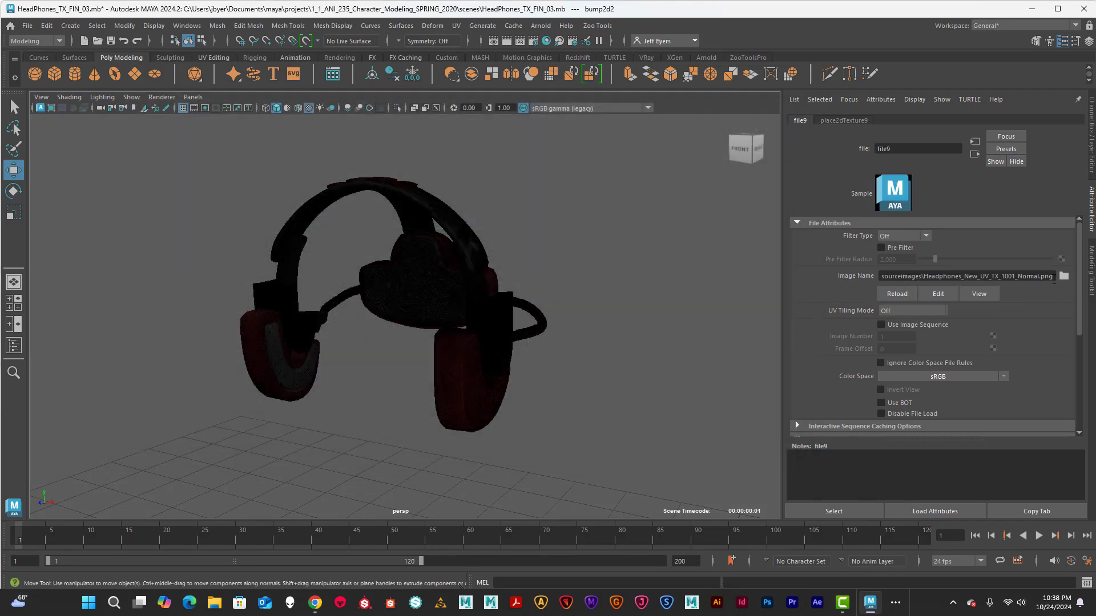
Set the normal texture's UV tiling mode to UDIM (Mari) and generate its viewport preview
{"action": "left_click", "coordinate": [922, 310]}
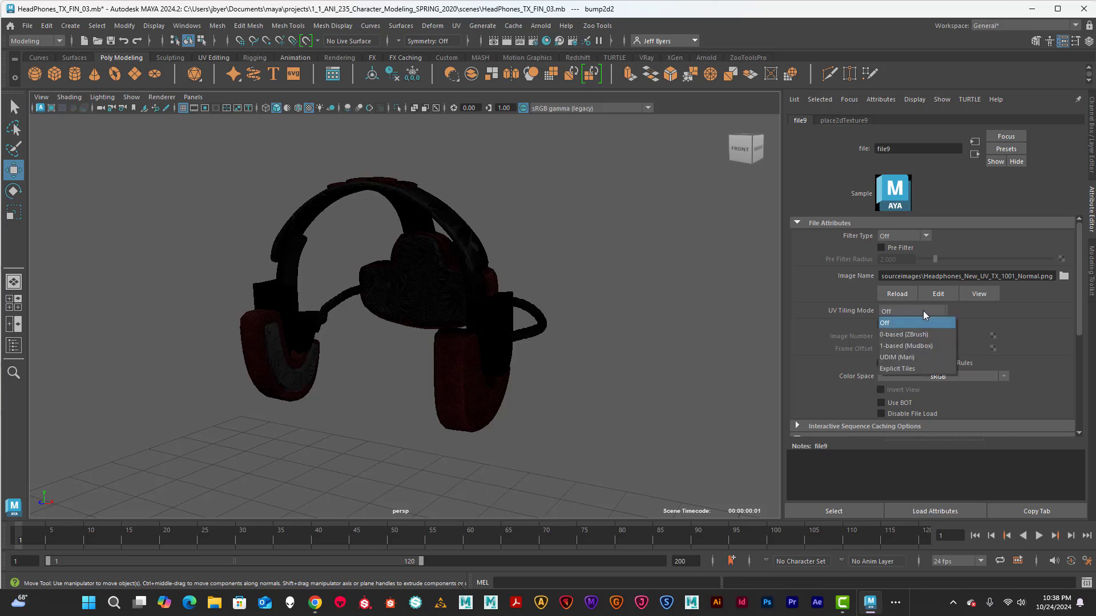
{"action": "left_click", "coordinate": [913, 358]}
{"action": "left_click", "coordinate": [1003, 324]}
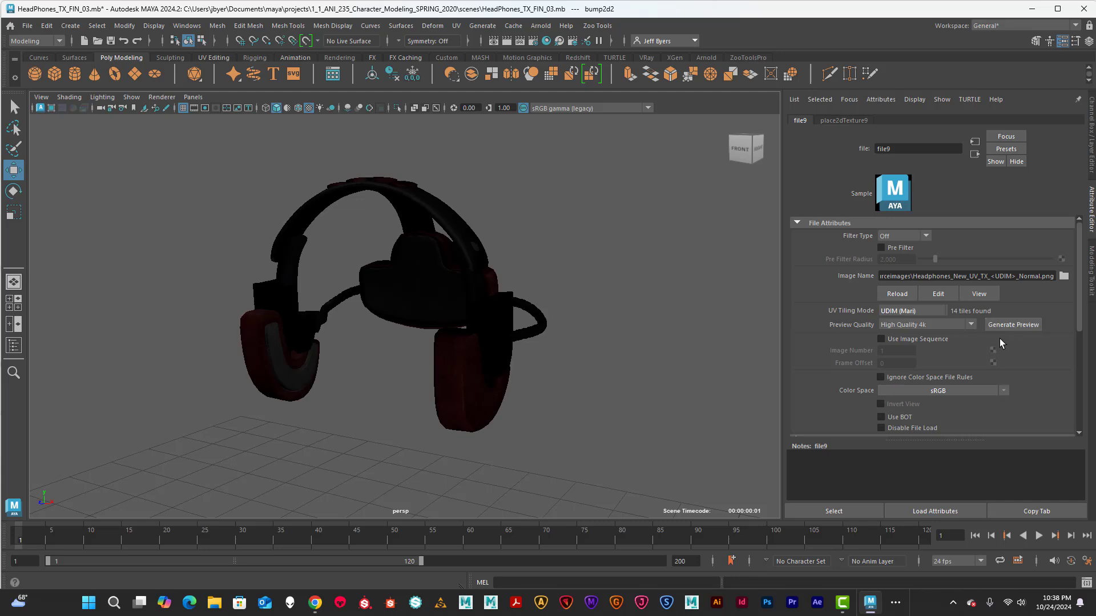
Set the normal texture's color space to Raw and make sure Alpha Is Luminance is enabled in its color balance
{"action": "scroll", "coordinate": [999, 338], "scroll_direction": "down", "scroll_amount": 2}
{"action": "left_click", "coordinate": [1001, 357]}
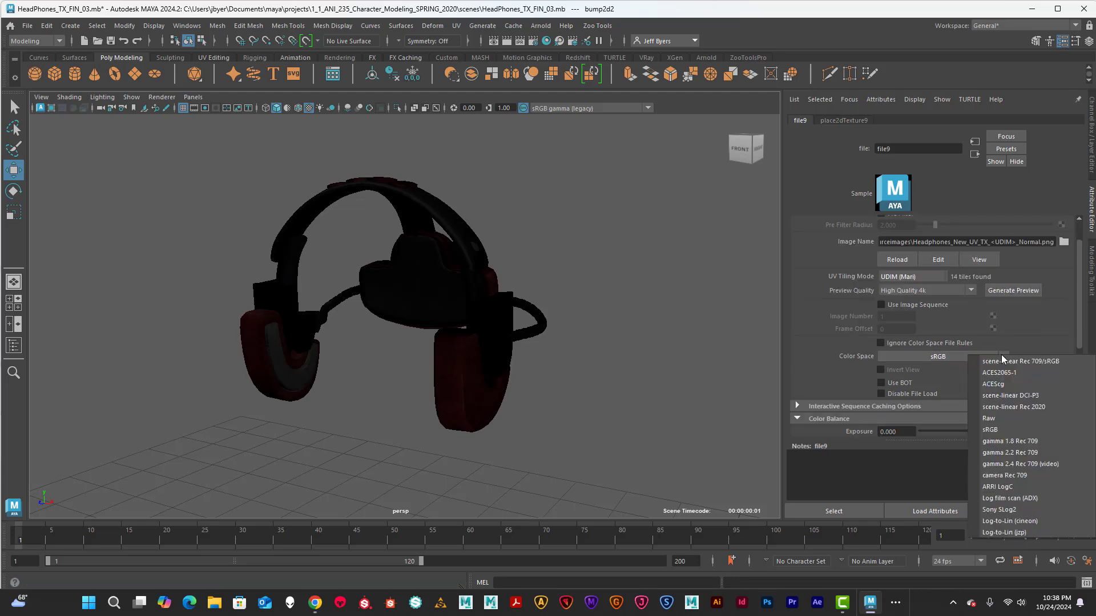
{"action": "left_click", "coordinate": [997, 419]}
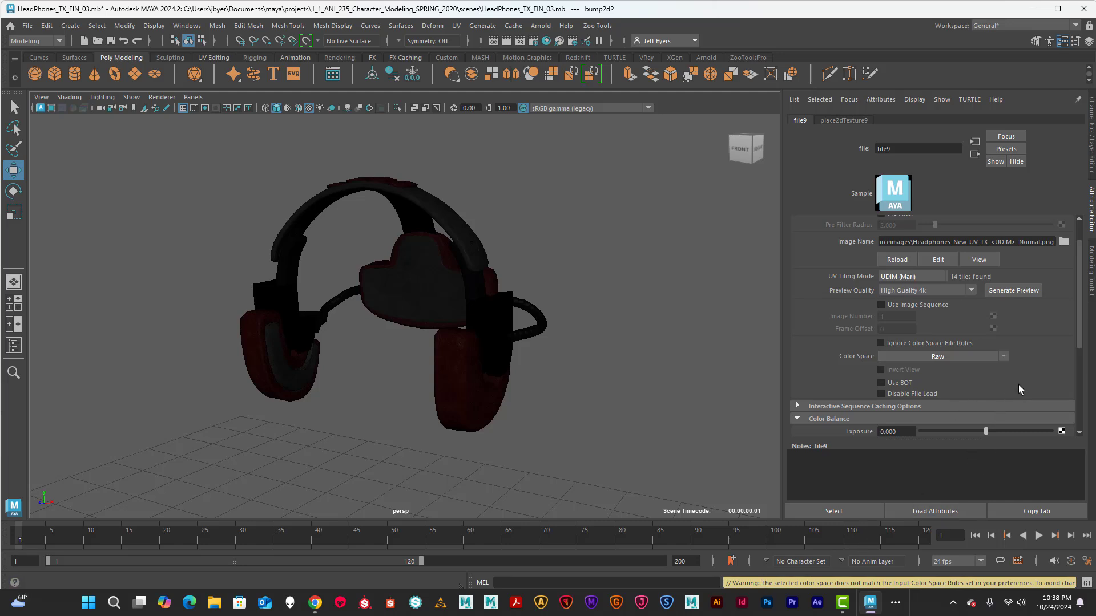
{"action": "scroll", "coordinate": [1019, 385], "scroll_direction": "down", "scroll_amount": 3}
{"action": "scroll", "coordinate": [1015, 358], "scroll_direction": "down", "scroll_amount": 3}
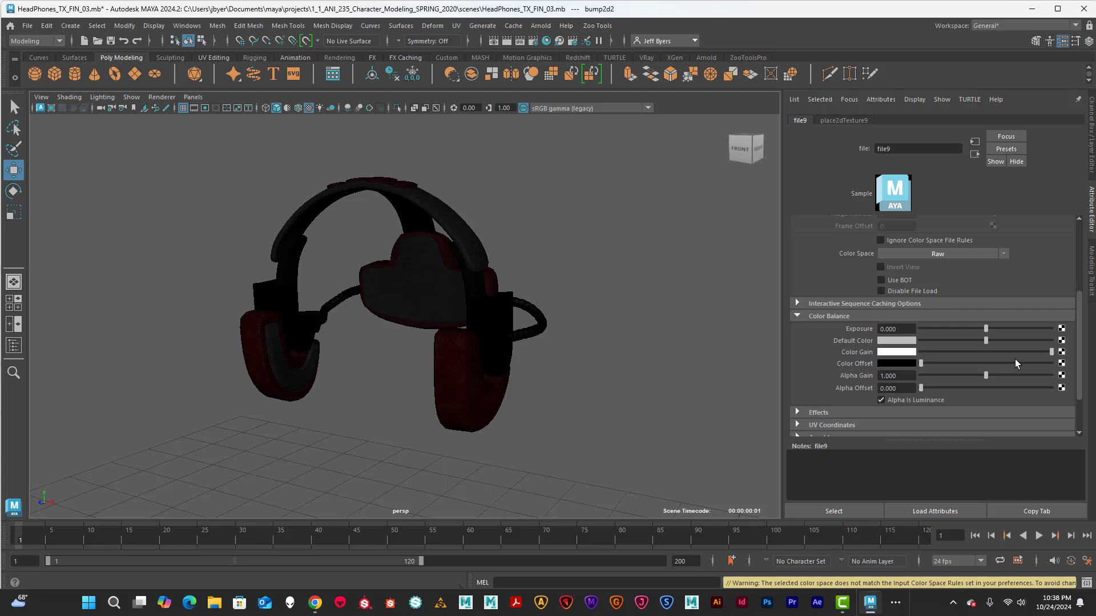
{"action": "left_click", "coordinate": [881, 399]}
{"action": "scroll", "coordinate": [963, 391], "scroll_direction": "up", "scroll_amount": 4}
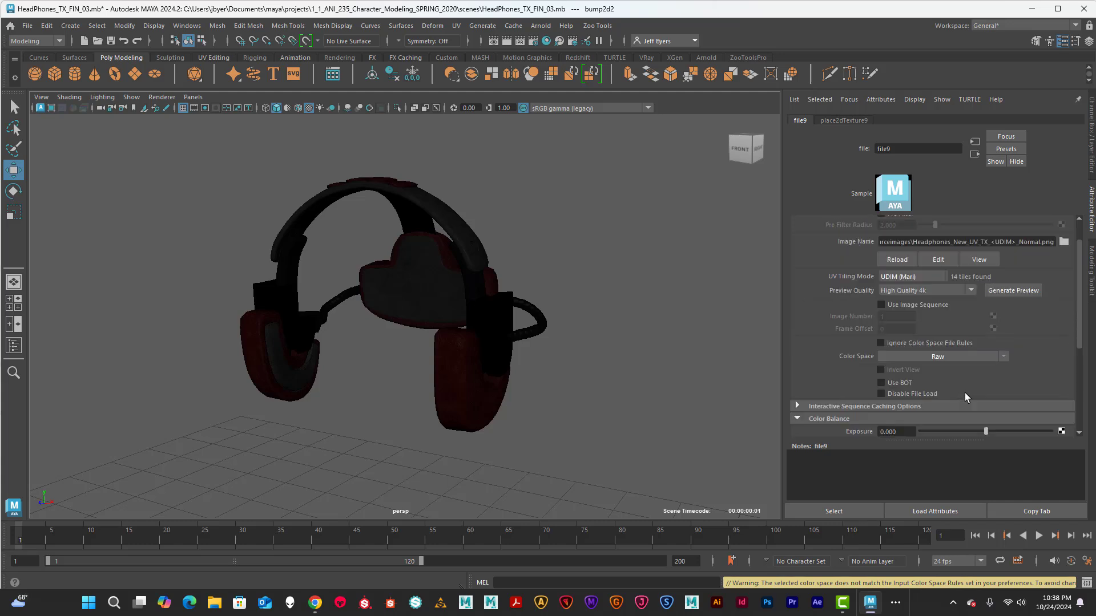
Compare the deselected headphones in plain shaded and textured display from a slightly turned view
{"action": "scroll", "coordinate": [965, 393], "scroll_direction": "up", "scroll_amount": 1}
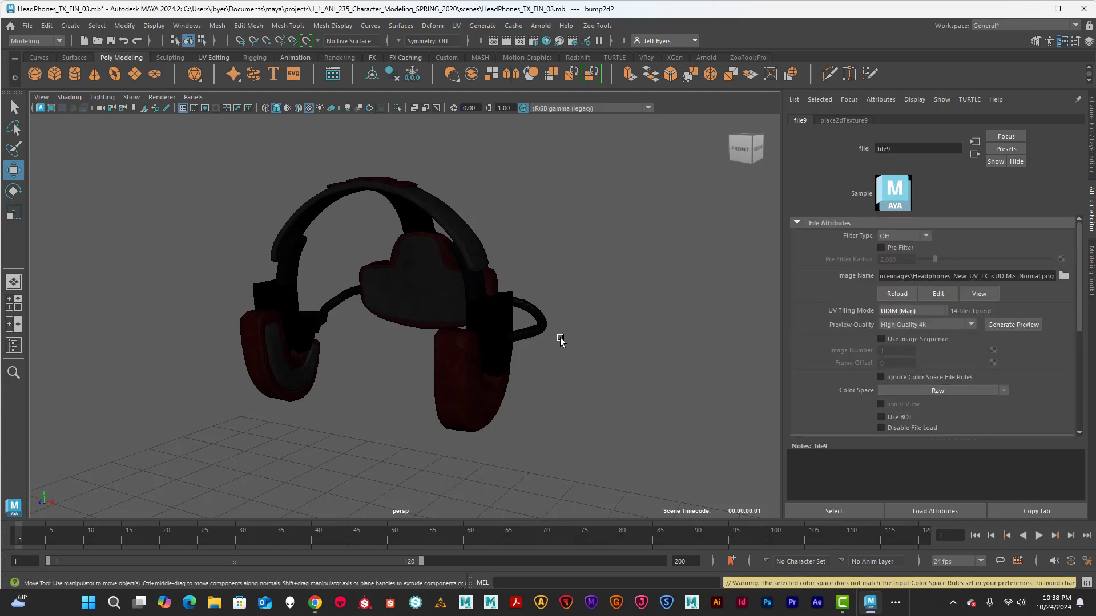
{"action": "left_click", "coordinate": [605, 294]}
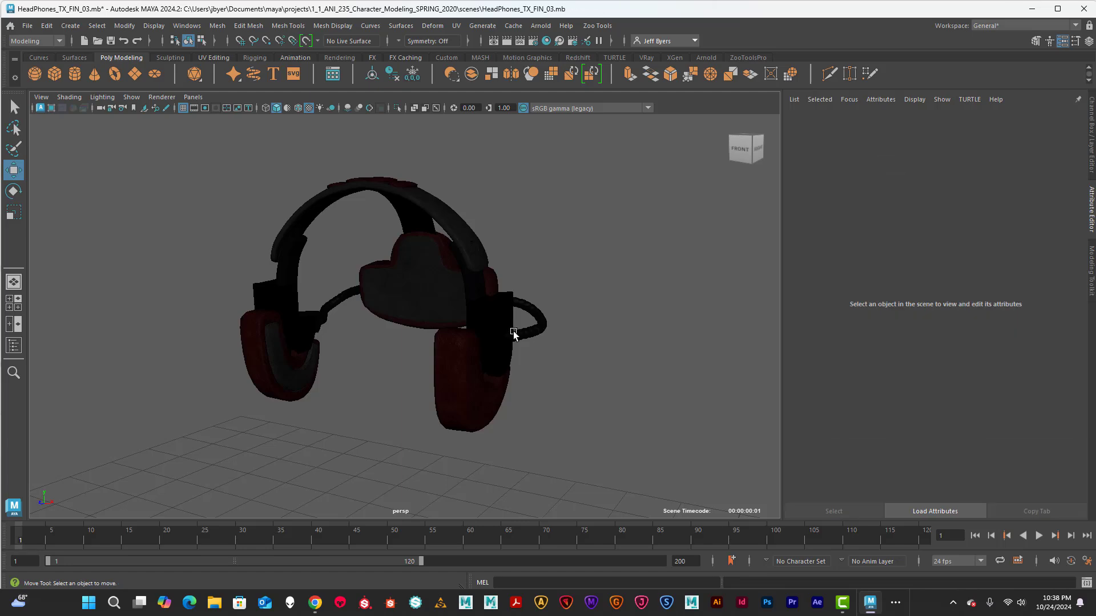
{"action": "left_click", "coordinate": [518, 335]}
{"action": "left_click", "coordinate": [559, 343]}
{"action": "left_click_drag", "start_coordinate": [559, 342], "coordinate": [493, 327], "text": "alt"}
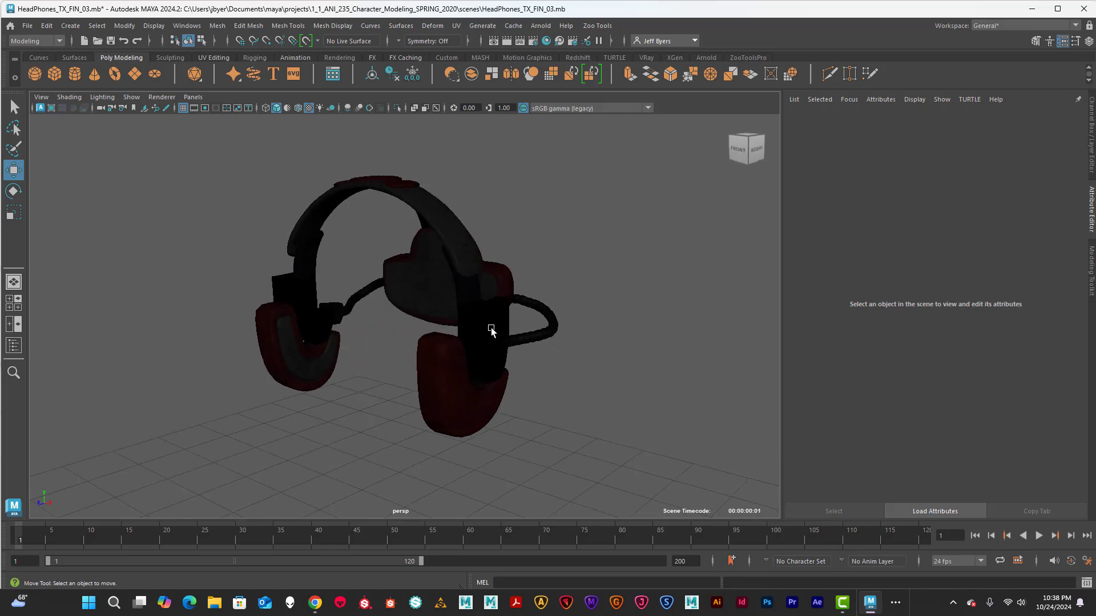
{"action": "key", "text": "6"}
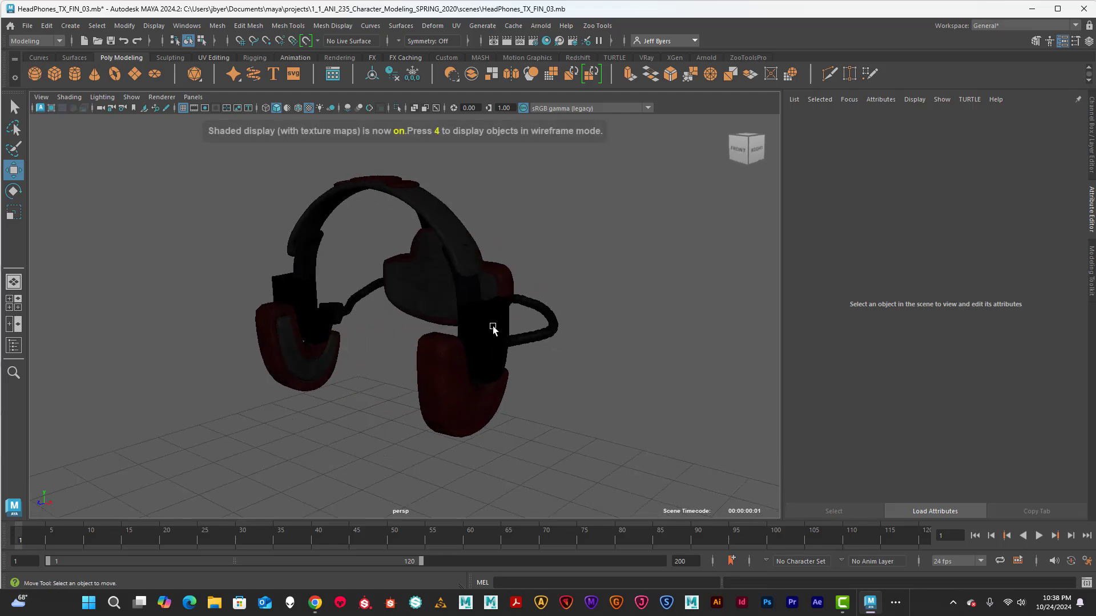
{"action": "key", "text": "5"}
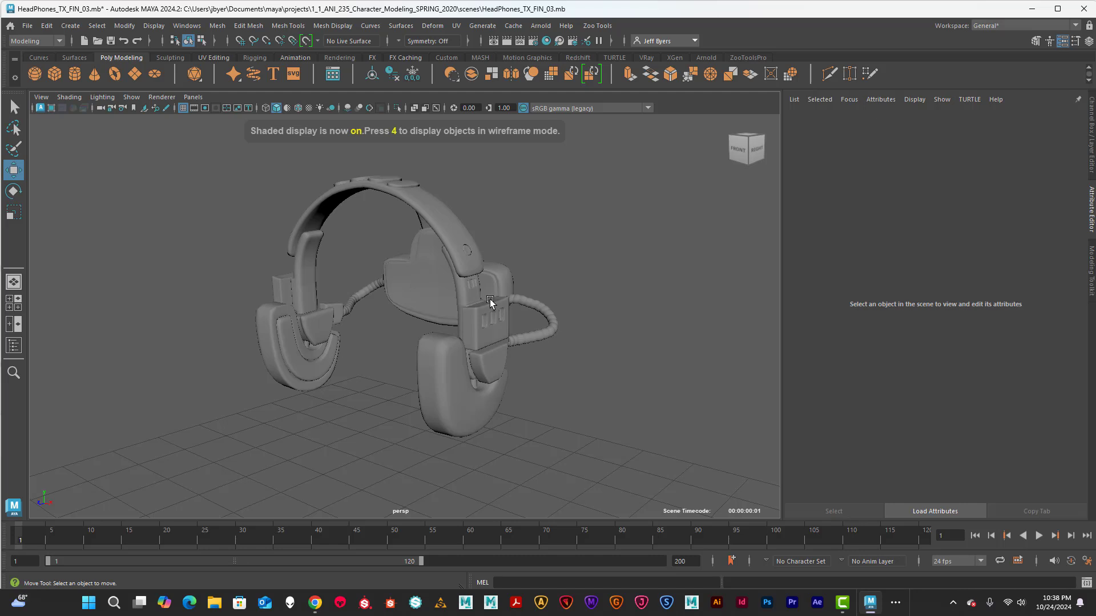
{"action": "key", "text": "6"}
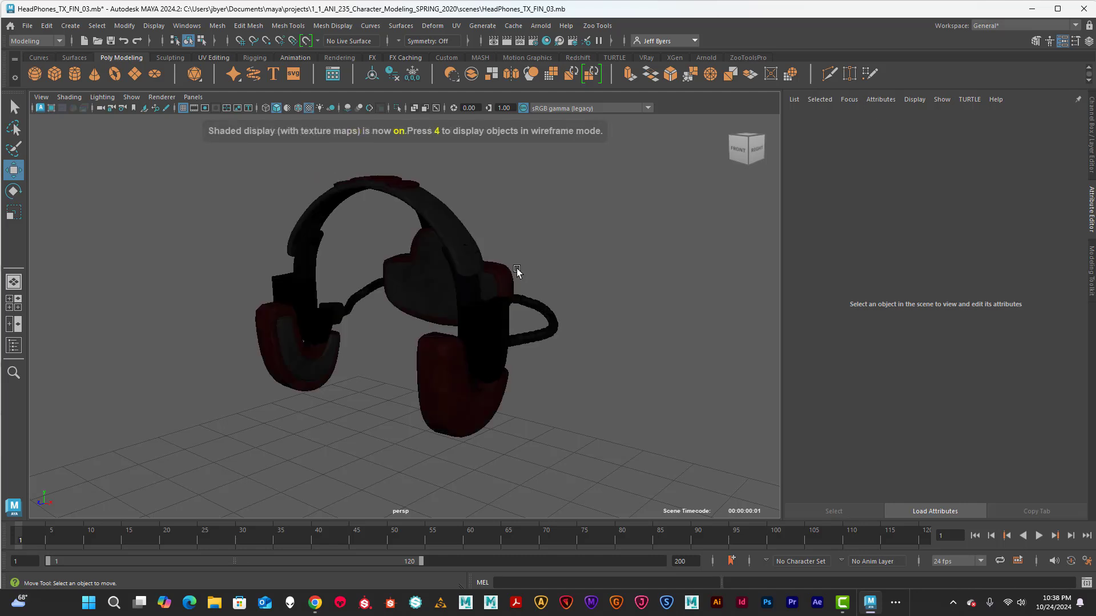
{"action": "middle_click_drag", "start_coordinate": [516, 268], "coordinate": [527, 290], "text": "alt"}
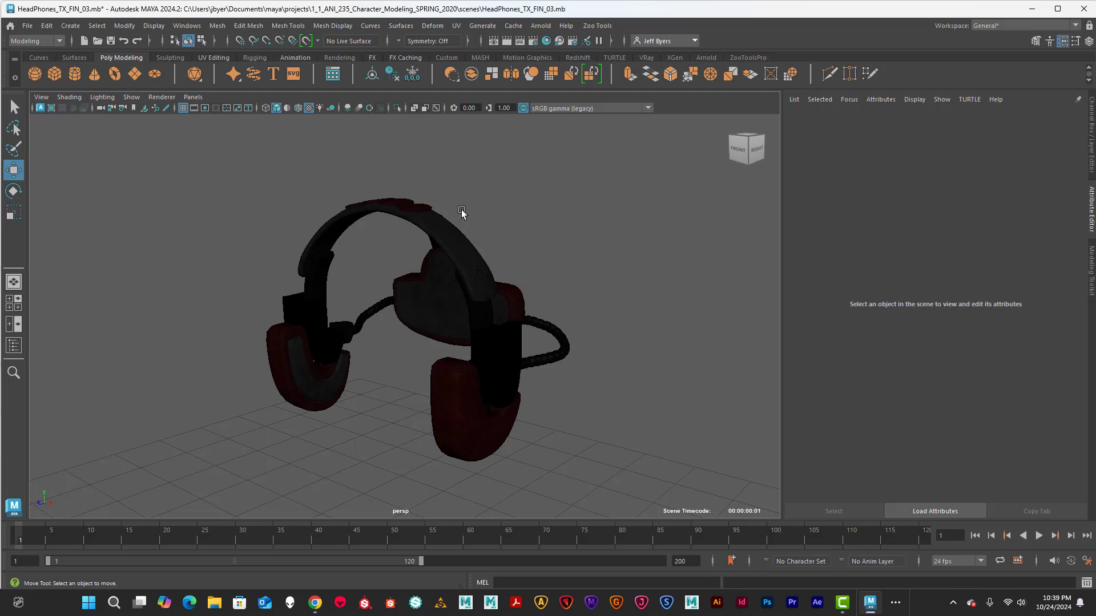
Review the current project's primary folder locations in the Project Window, including its source images folder, without changing them
{"action": "left_click", "coordinate": [26, 26]}
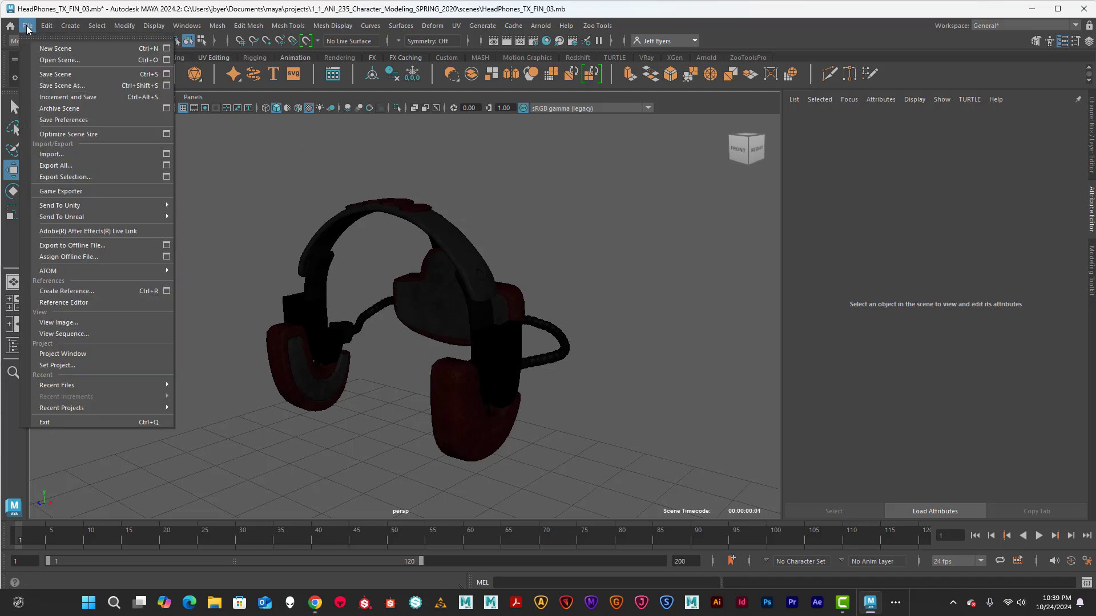
{"action": "left_click", "coordinate": [73, 354]}
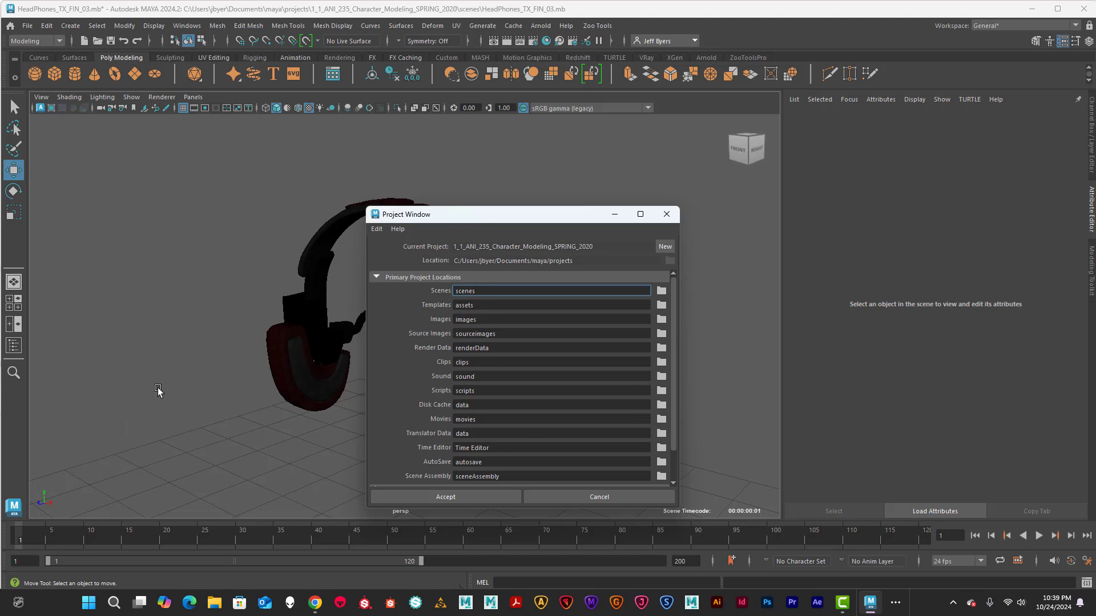
{"action": "scroll", "coordinate": [618, 455], "scroll_direction": "down", "scroll_amount": 2}
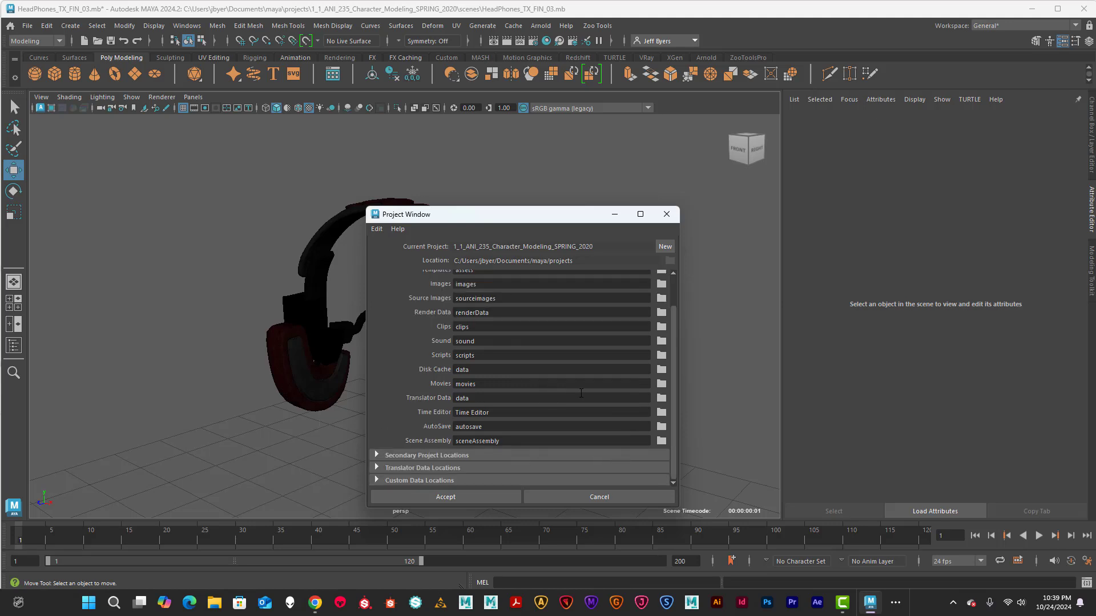
{"action": "scroll", "coordinate": [262, 427], "scroll_direction": "up", "scroll_amount": 2}
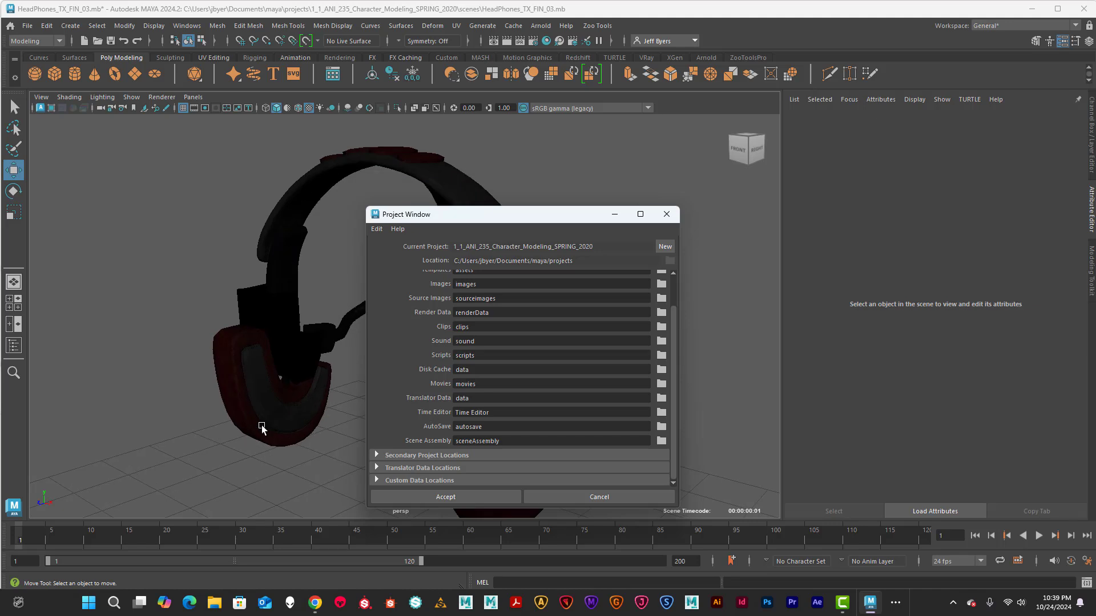
{"action": "scroll", "coordinate": [262, 426], "scroll_direction": "down", "scroll_amount": 1}
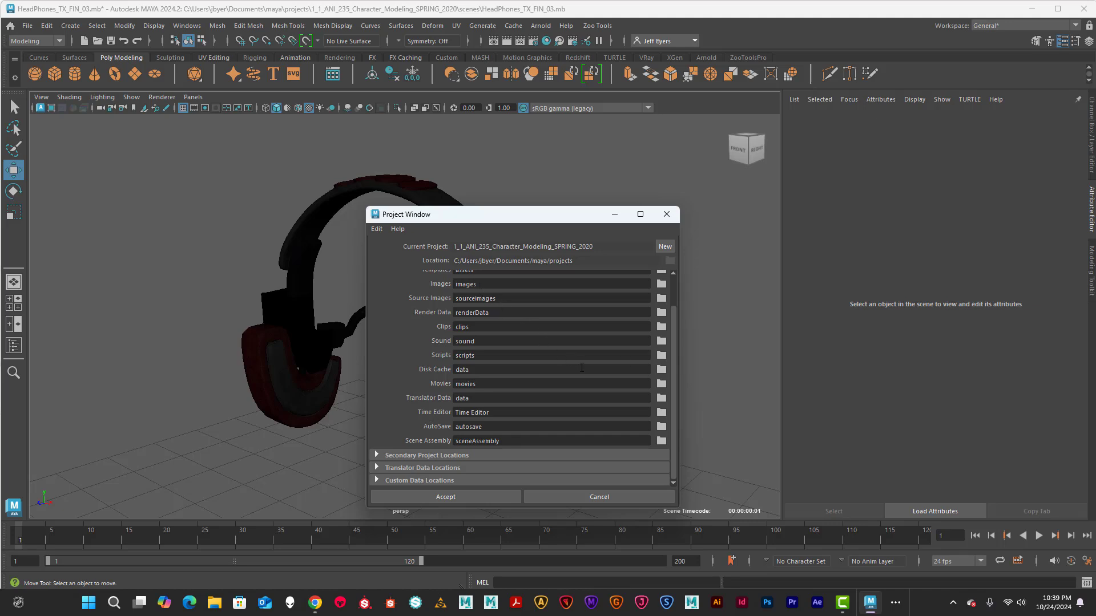
{"action": "scroll", "coordinate": [559, 362], "scroll_direction": "up", "scroll_amount": 2}
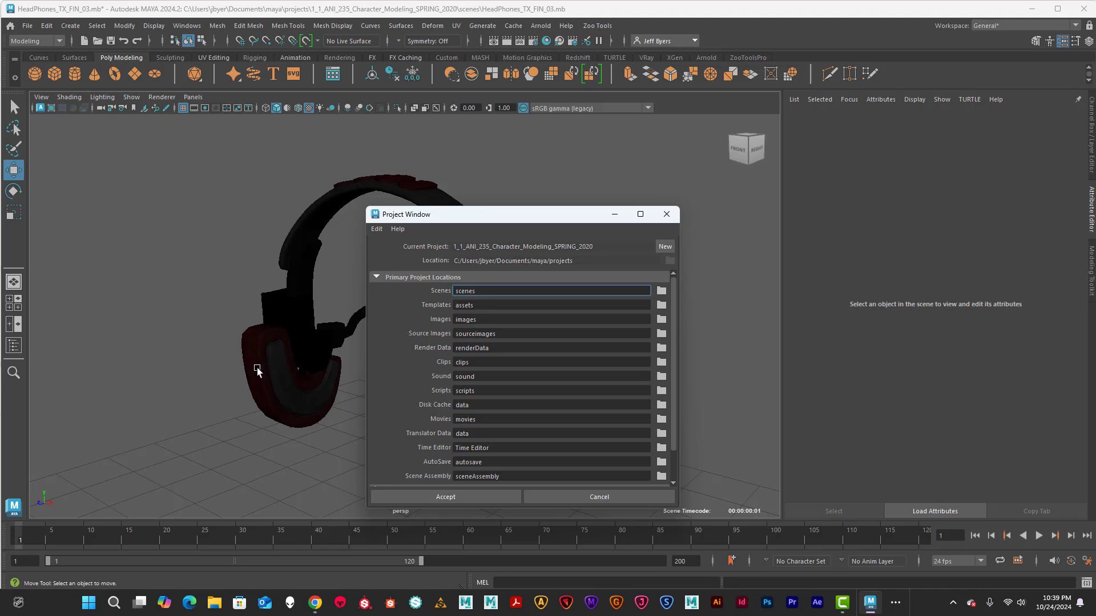
{"action": "left_click", "coordinate": [666, 214]}
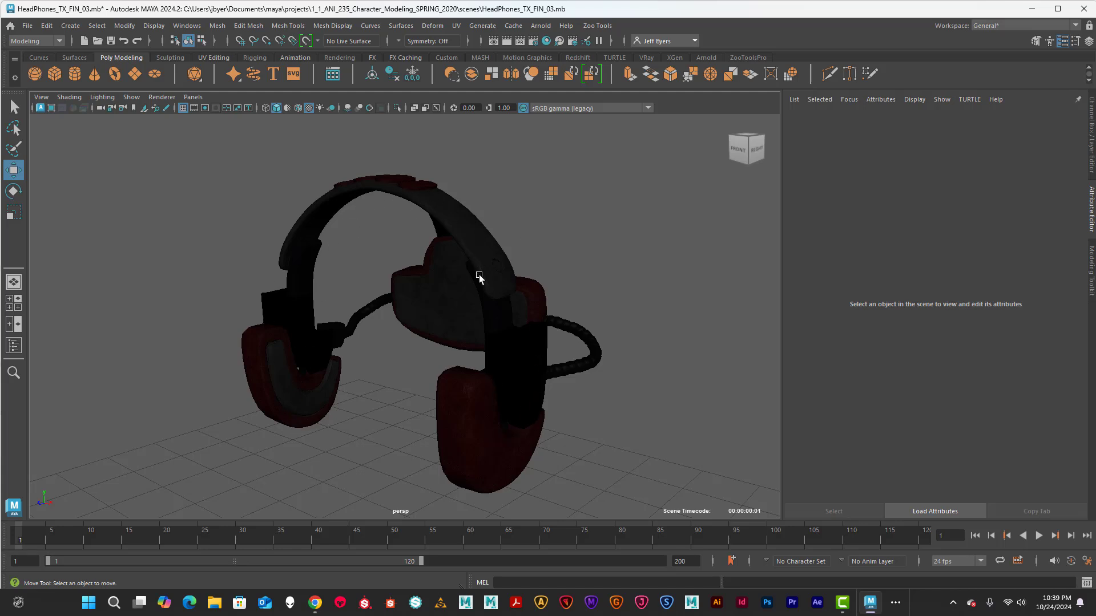
Regenerate all UV tile preview textures from the Viewport 2.0 renderer settings with textured display on
{"action": "key", "text": "6"}
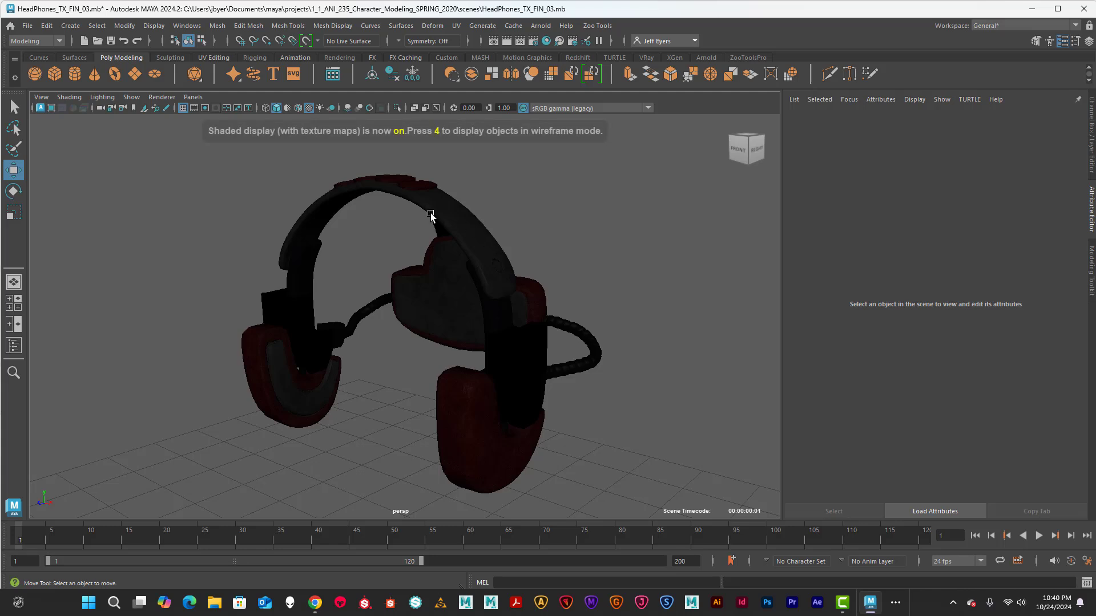
{"action": "left_click", "coordinate": [159, 98]}
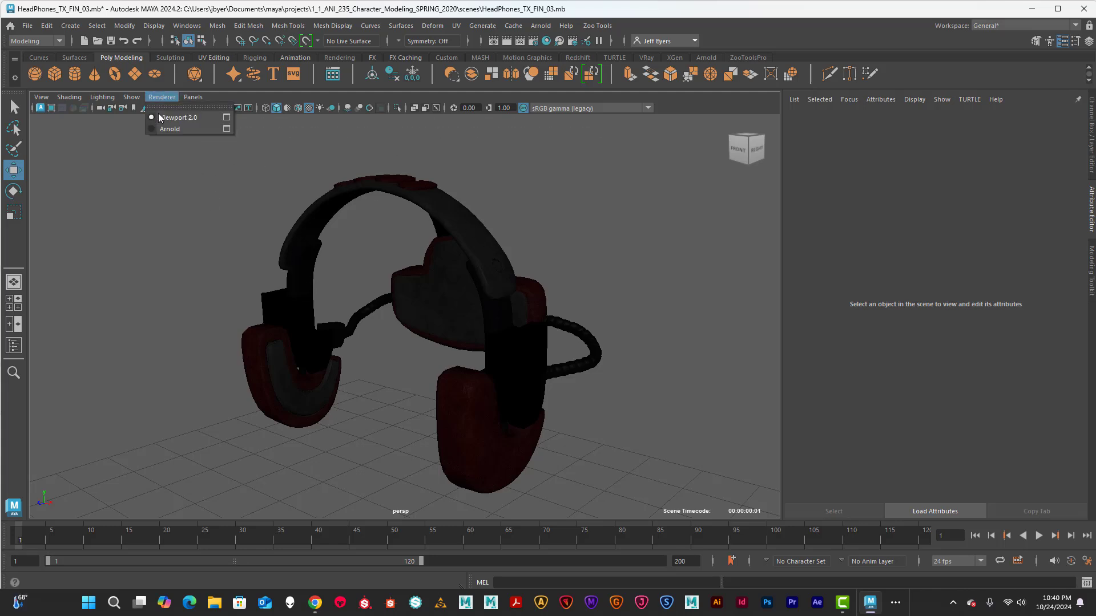
{"action": "left_click", "coordinate": [227, 117]}
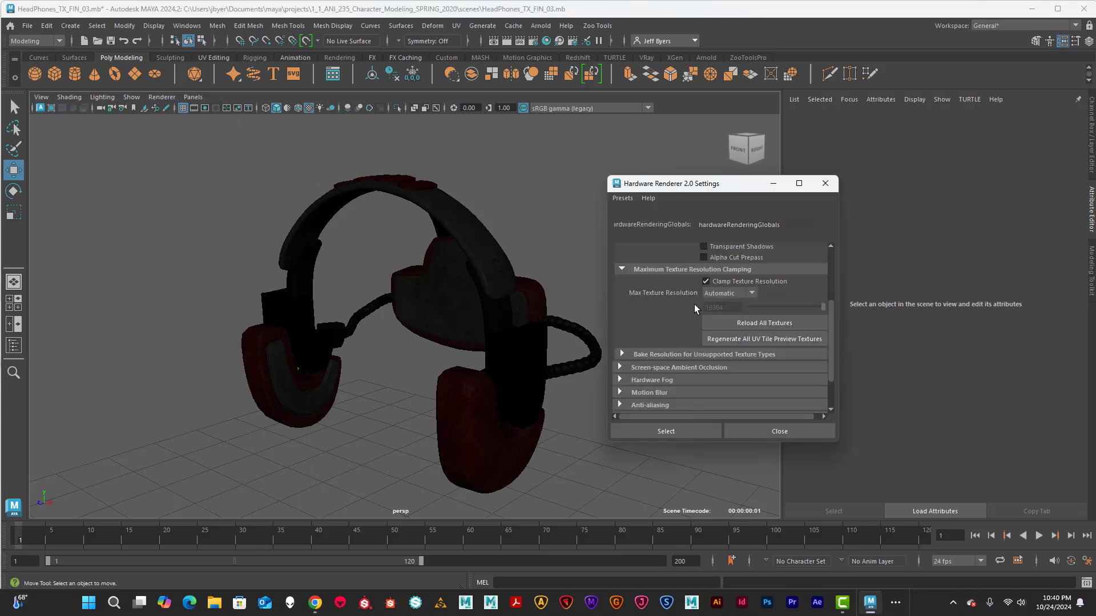
{"action": "scroll", "coordinate": [689, 307], "scroll_direction": "down", "scroll_amount": 3}
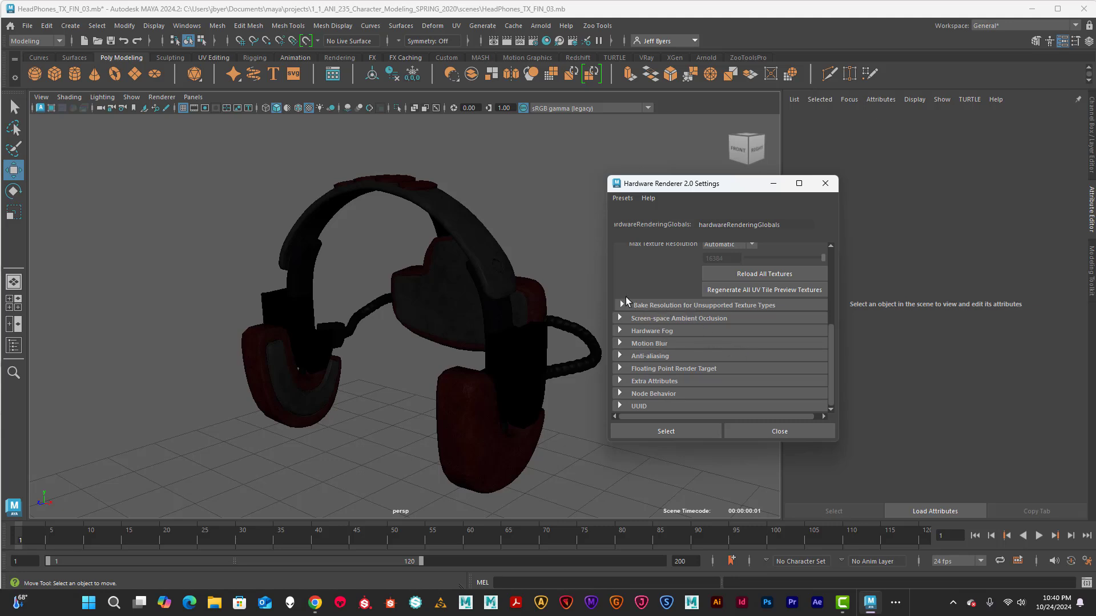
{"action": "scroll", "coordinate": [711, 307], "scroll_direction": "up", "scroll_amount": 6}
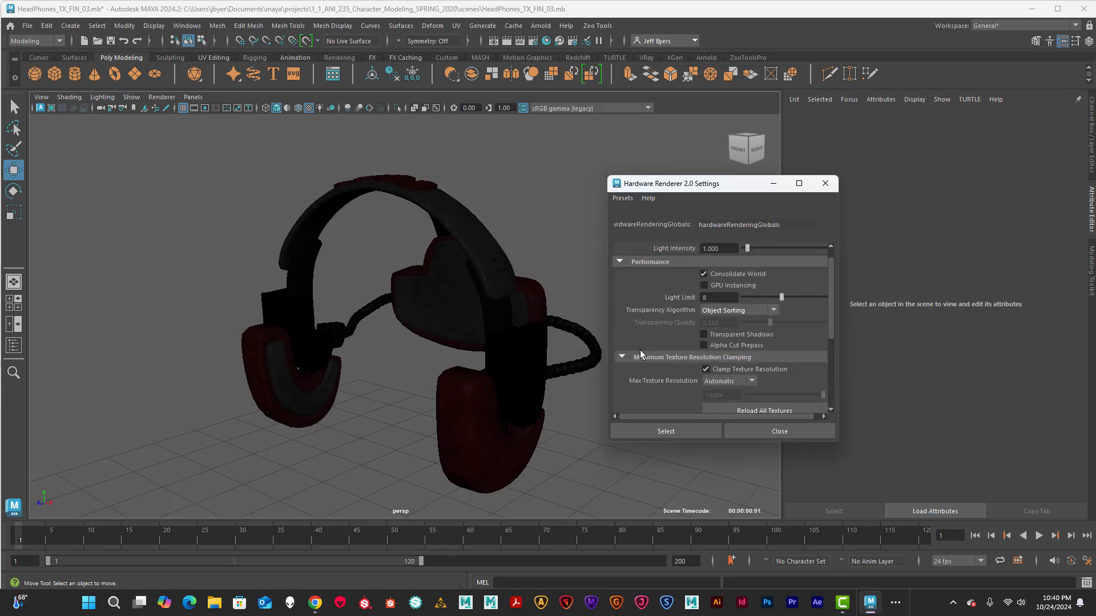
{"action": "scroll", "coordinate": [725, 359], "scroll_direction": "down", "scroll_amount": 3}
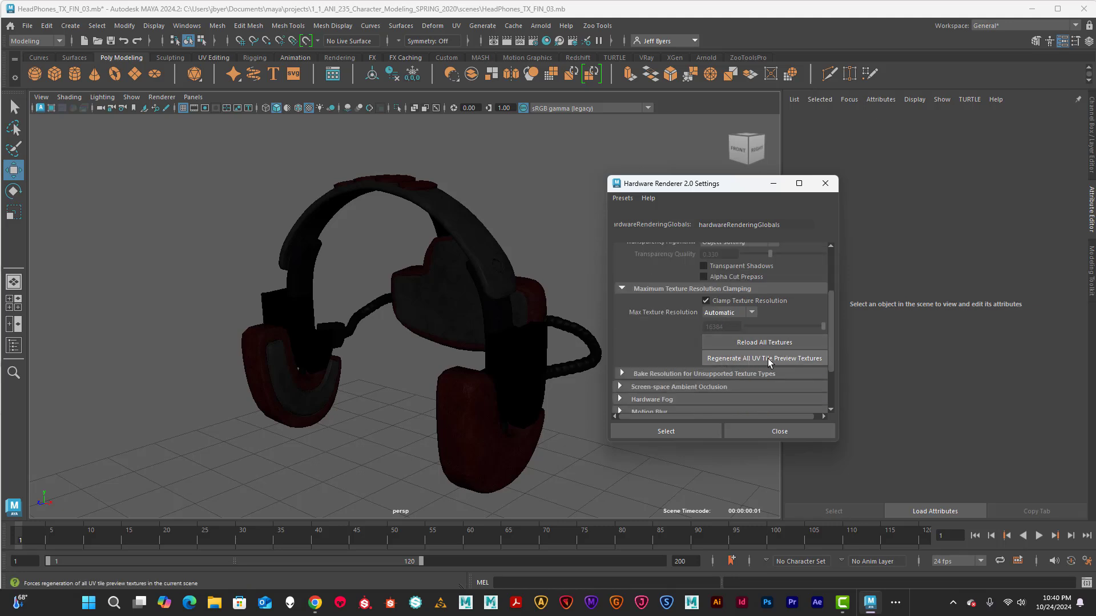
{"action": "left_click", "coordinate": [782, 361]}
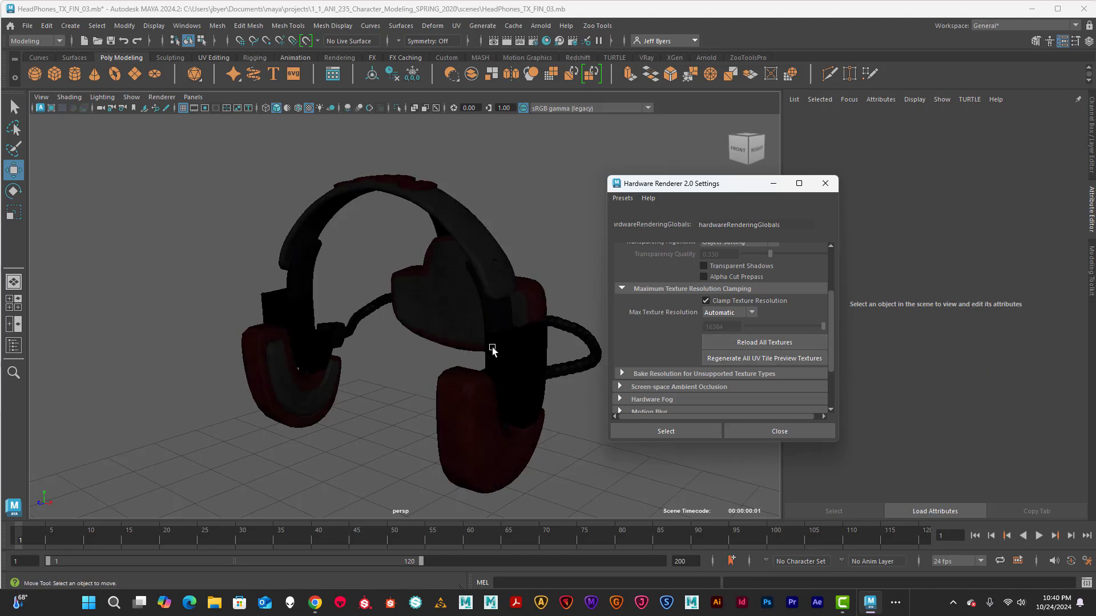
{"action": "left_click", "coordinate": [825, 183]}
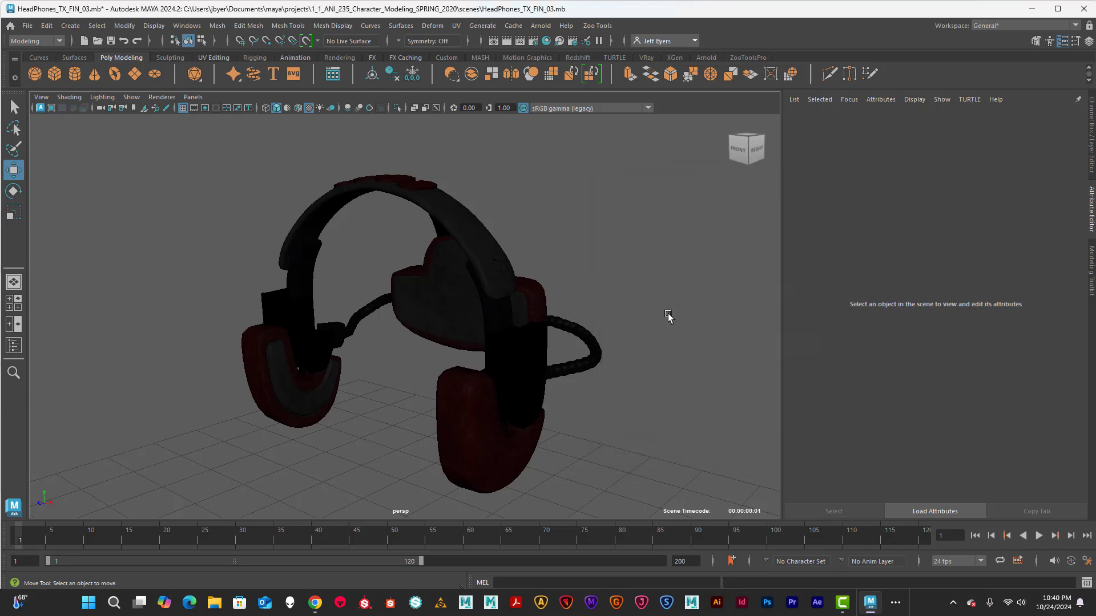
Examine the Base and Specular settings of the HeadPhones_TX1 material on the headphones mesh
{"action": "left_click", "coordinate": [493, 271]}
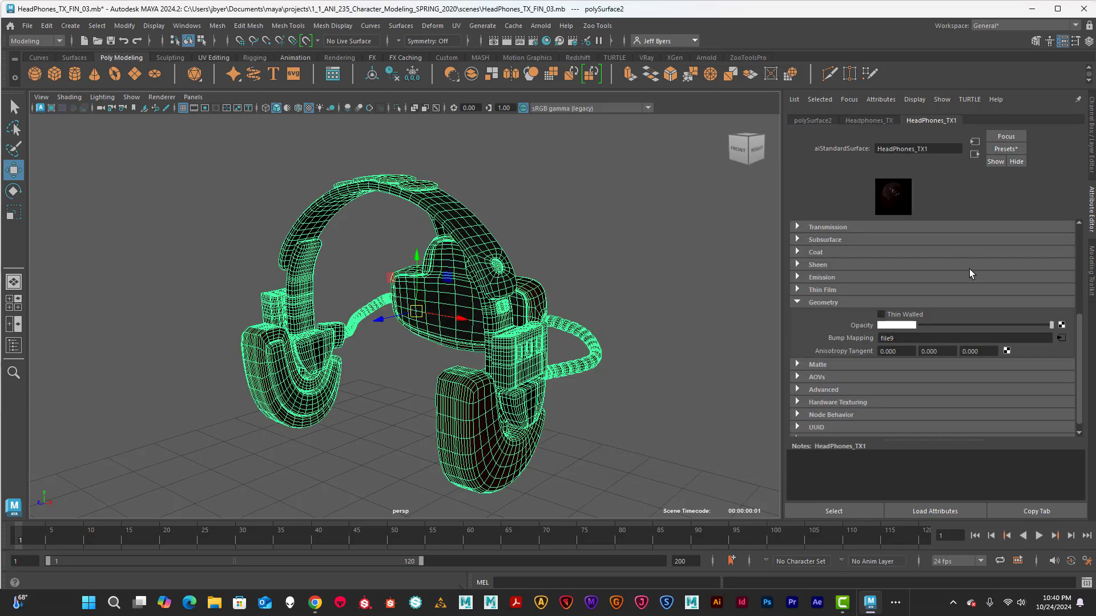
{"action": "scroll", "coordinate": [1018, 279], "scroll_direction": "up", "scroll_amount": 5}
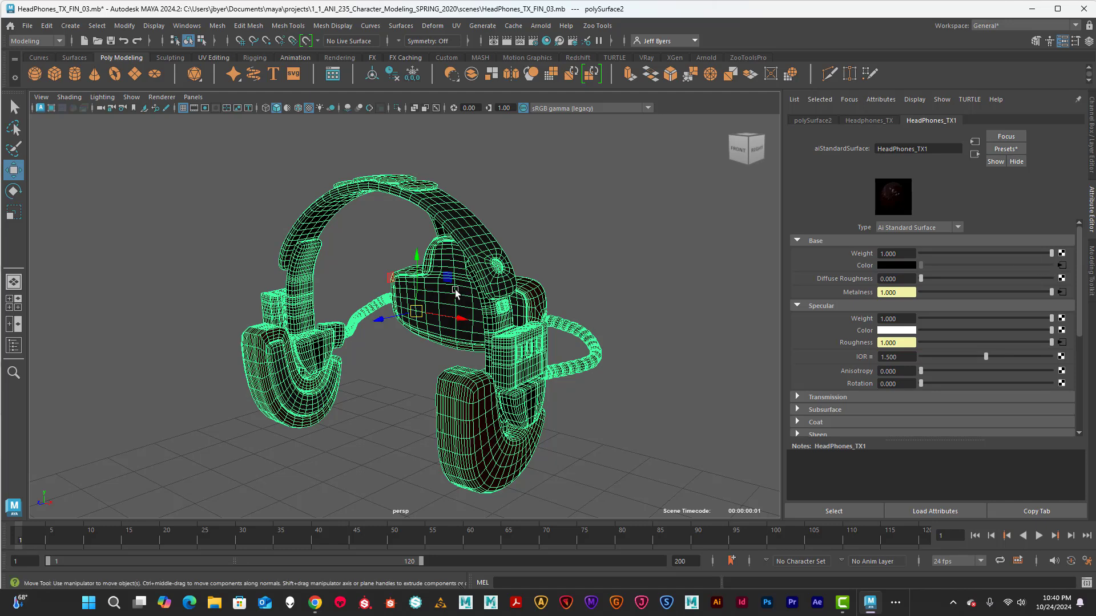
{"action": "left_click", "coordinate": [509, 224]}
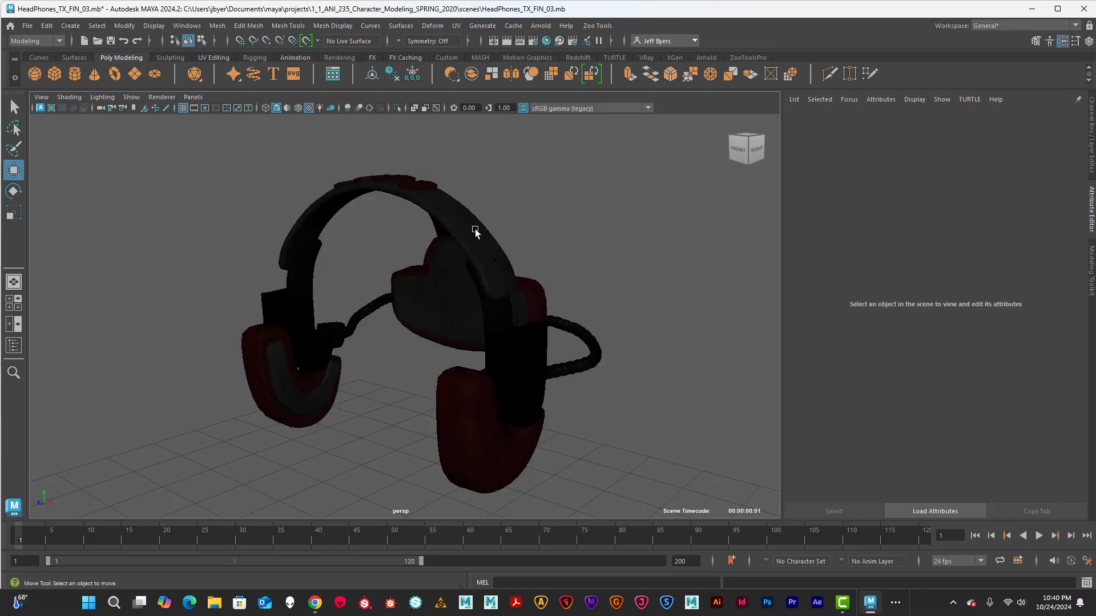
{"action": "left_click", "coordinate": [474, 229]}
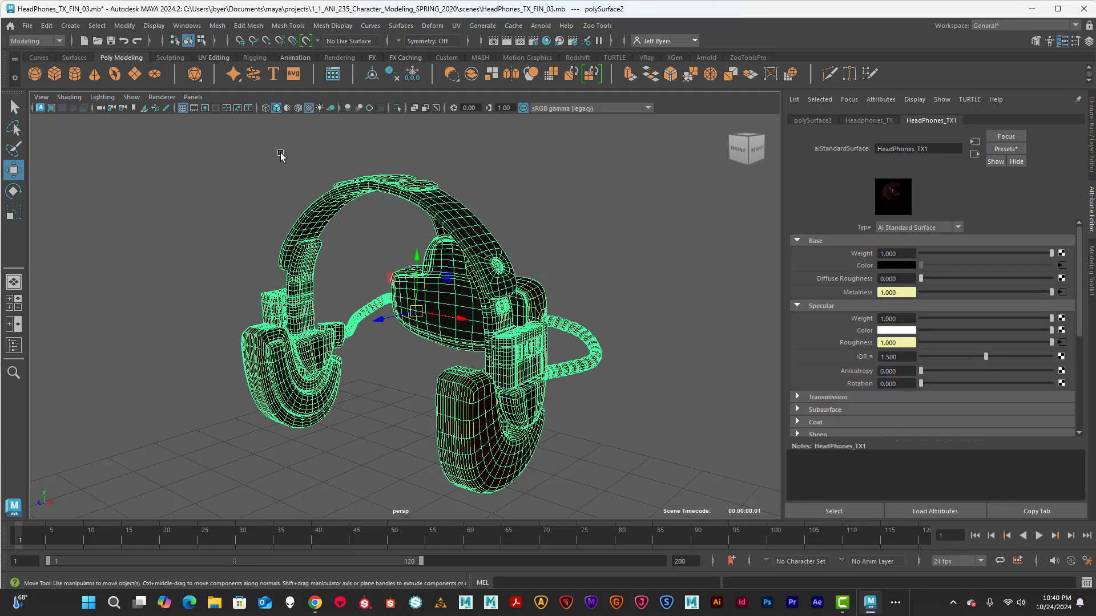
Review the maximum texture resolution clamping options in the Viewport 2.0 renderer settings and close them unchanged
{"action": "left_click", "coordinate": [165, 101]}
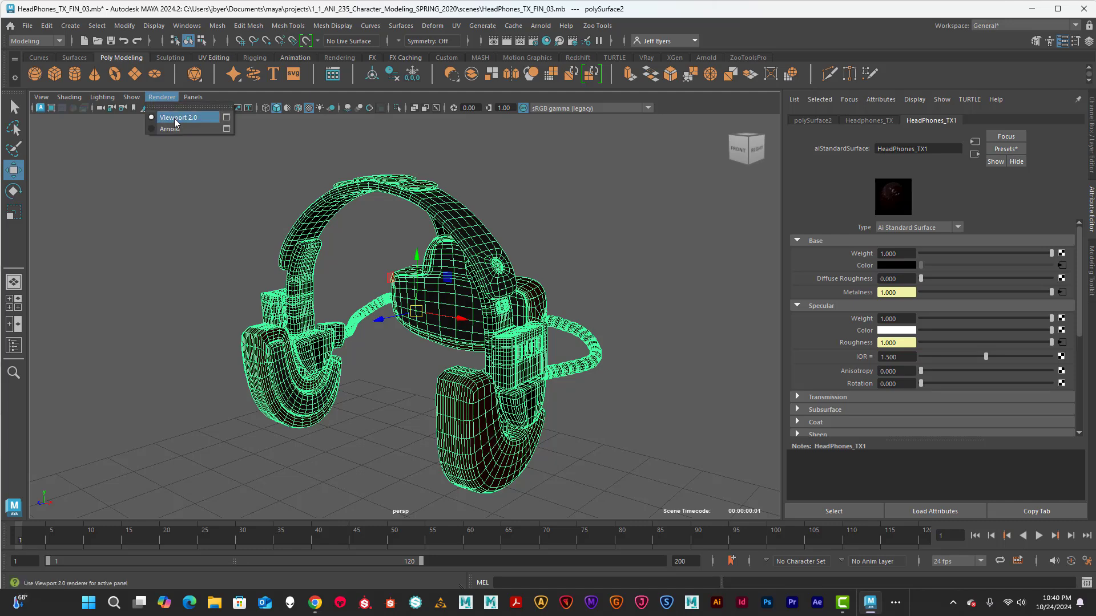
{"action": "left_click", "coordinate": [227, 118]}
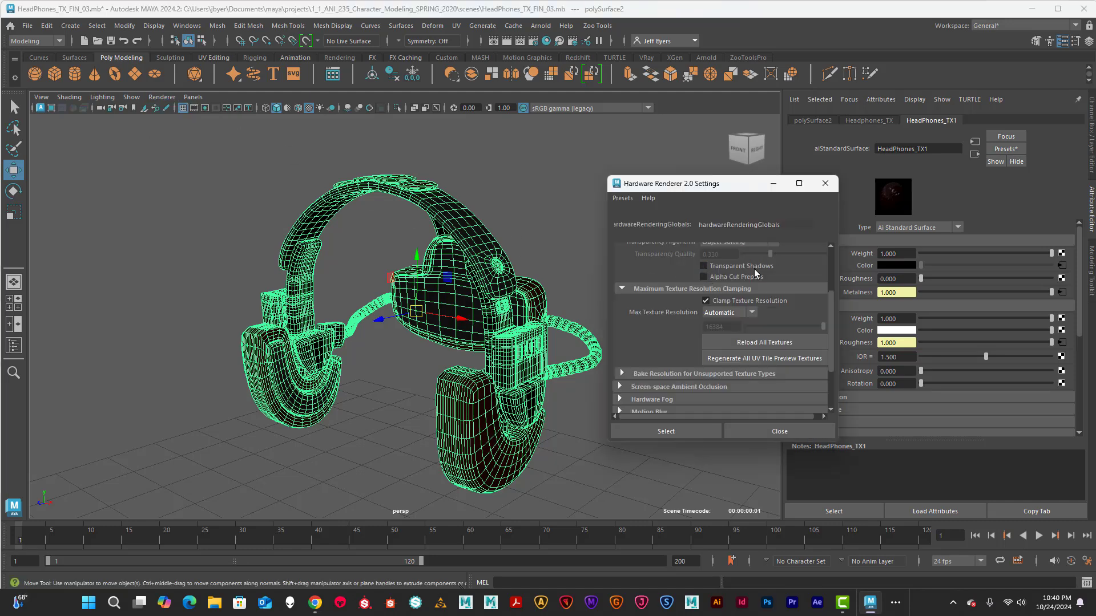
{"action": "scroll", "coordinate": [765, 309], "scroll_direction": "down", "scroll_amount": 2}
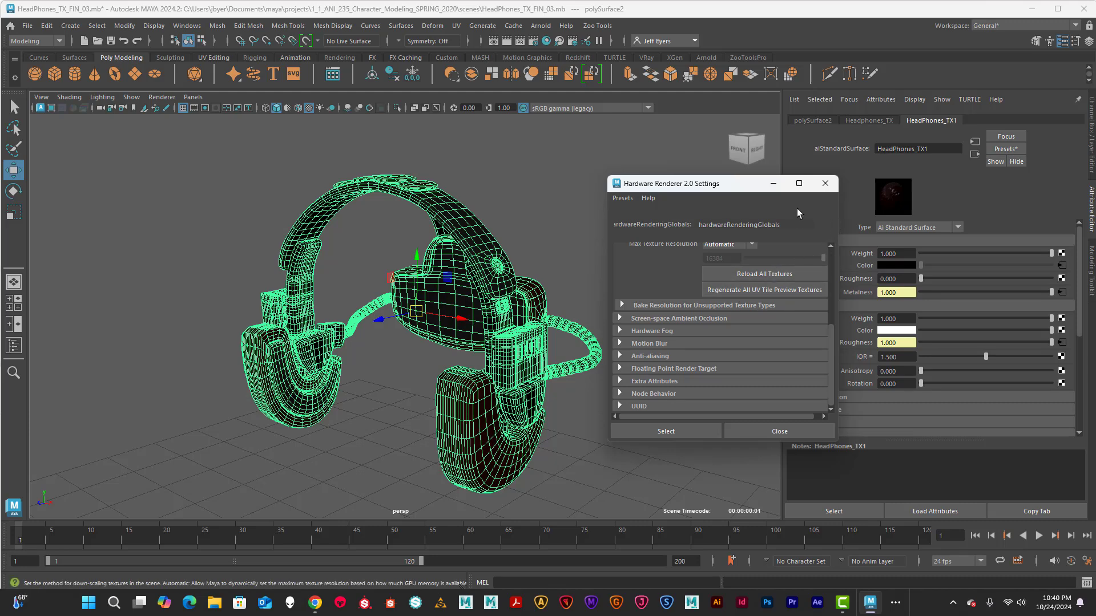
{"action": "left_click", "coordinate": [825, 183]}
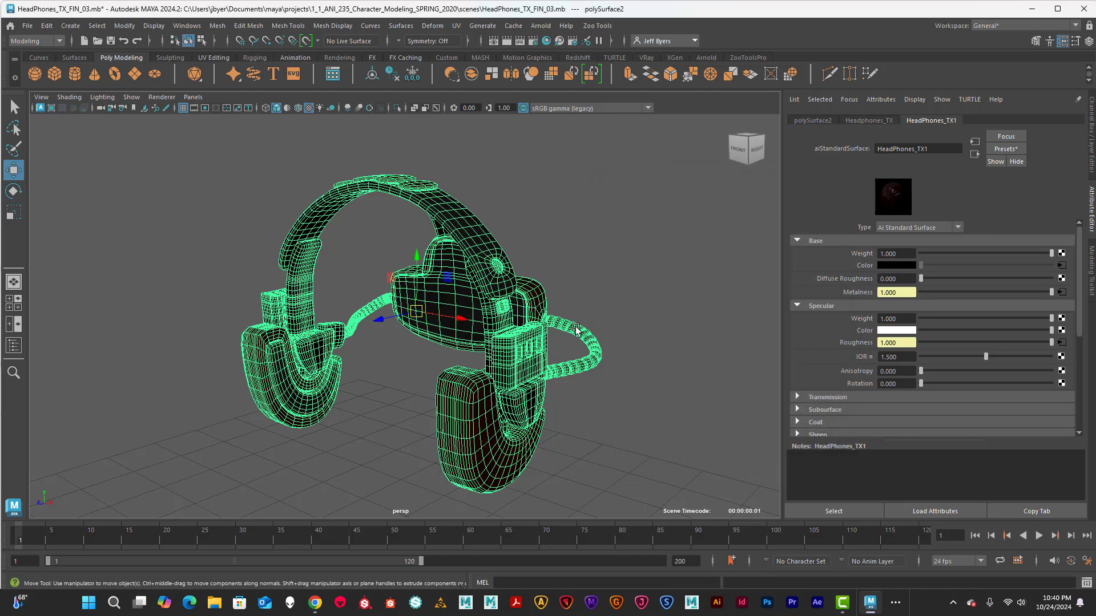
Inspect the textured headphones from the right side and from the front
{"action": "left_click", "coordinate": [625, 254]}
{"action": "mouse_move", "coordinate": [563, 286]}
{"action": "left_mouse_down", "text": "alt"}
{"action": "mouse_move", "coordinate": [412, 281]}
{"action": "mouse_move", "coordinate": [675, 277]}
{"action": "mouse_move", "coordinate": [543, 284]}
{"action": "left_mouse_up", "text": "alt"}
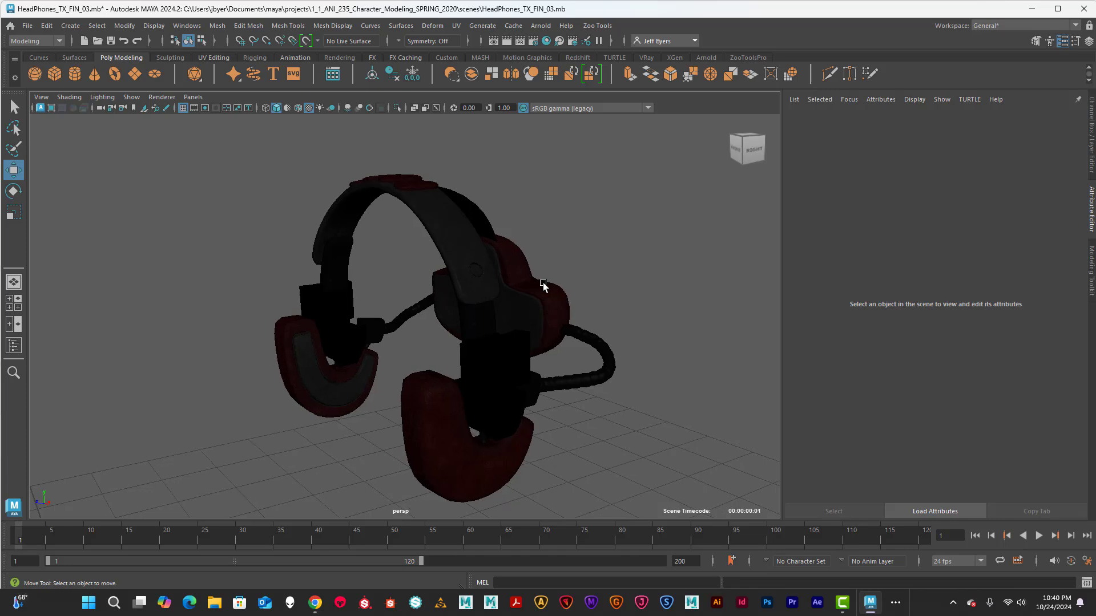
{"action": "left_click", "coordinate": [543, 283]}
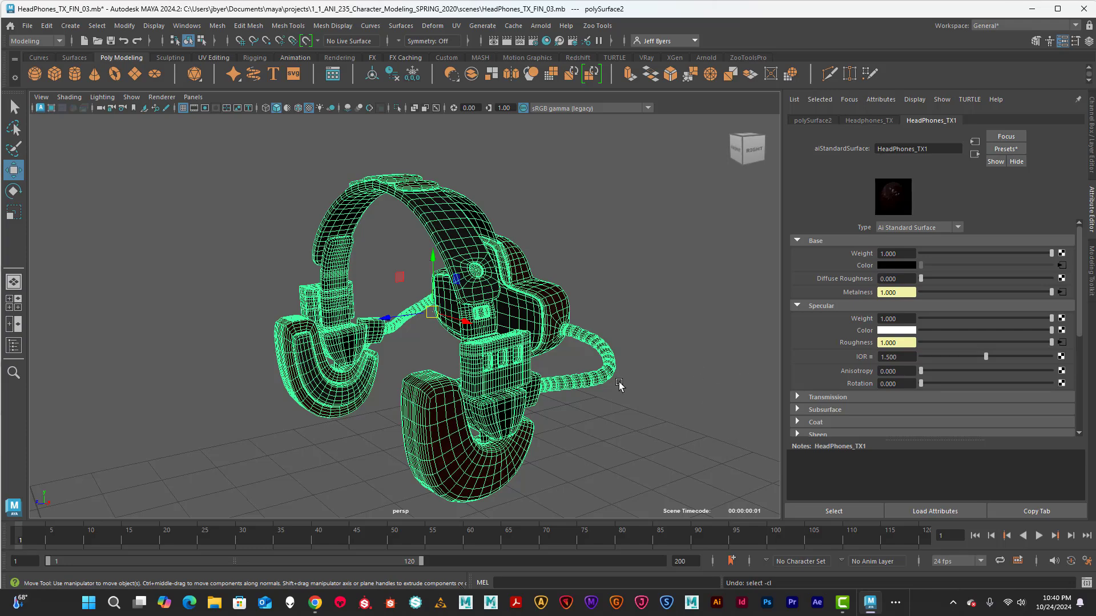
{"action": "left_click_drag", "start_coordinate": [607, 387], "coordinate": [582, 346], "text": "alt"}
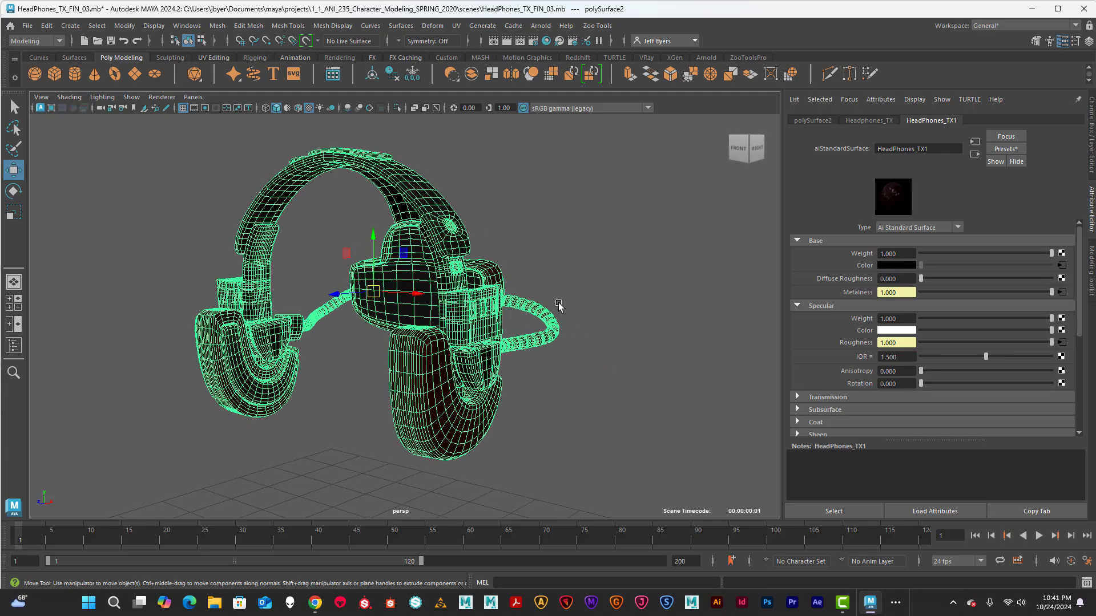
Deselect the headphones and turn on the visibility of display layer layer1, which holds the sky dome environment
{"action": "left_click", "coordinate": [609, 256]}
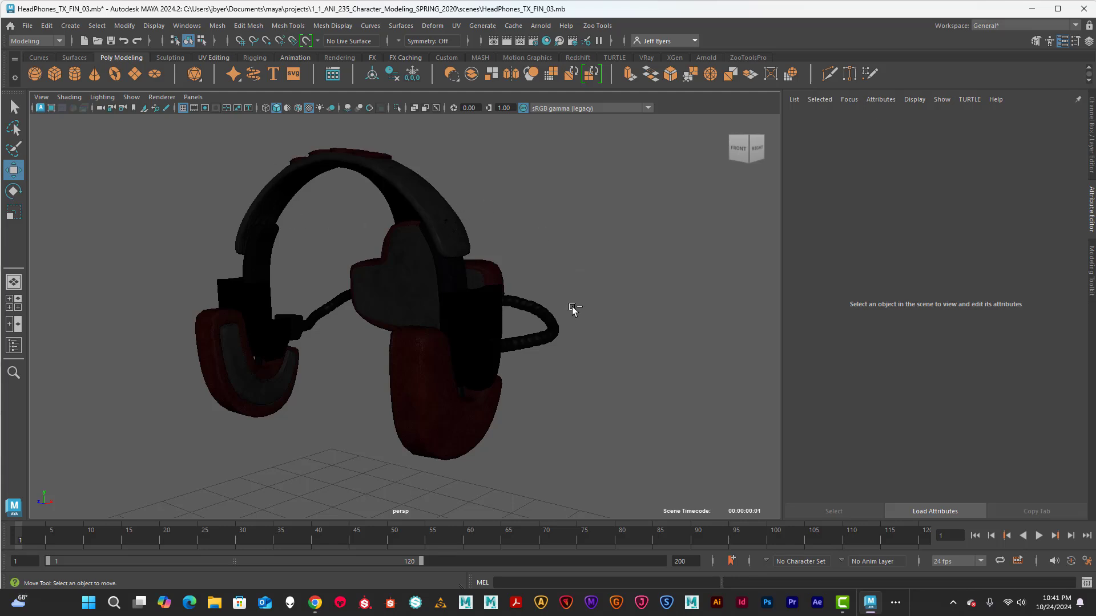
{"action": "key", "text": "ctrl+a"}
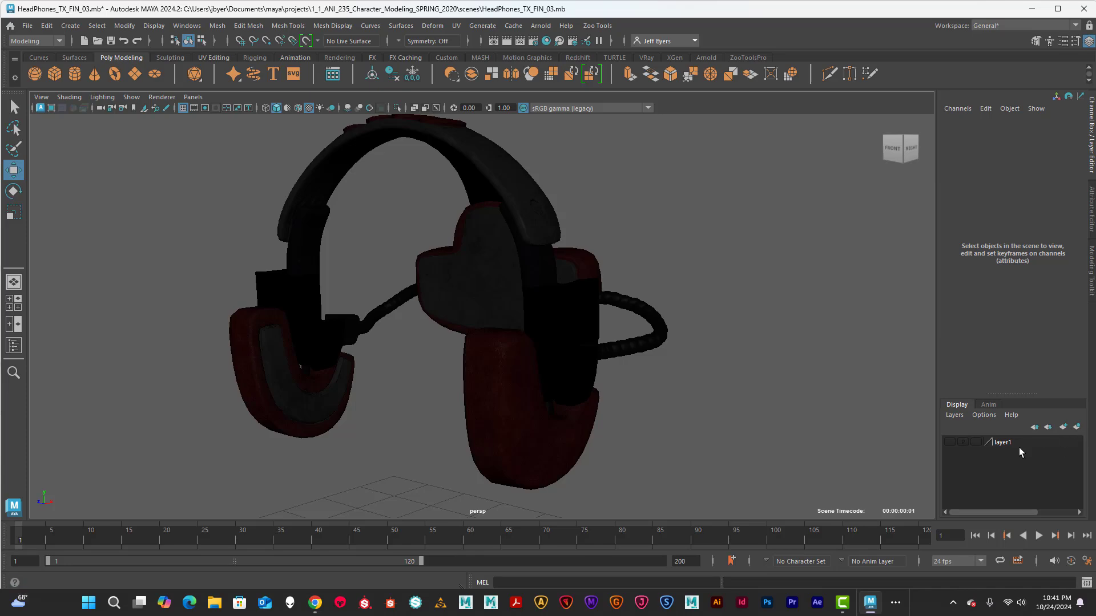
{"action": "left_click", "coordinate": [950, 442]}
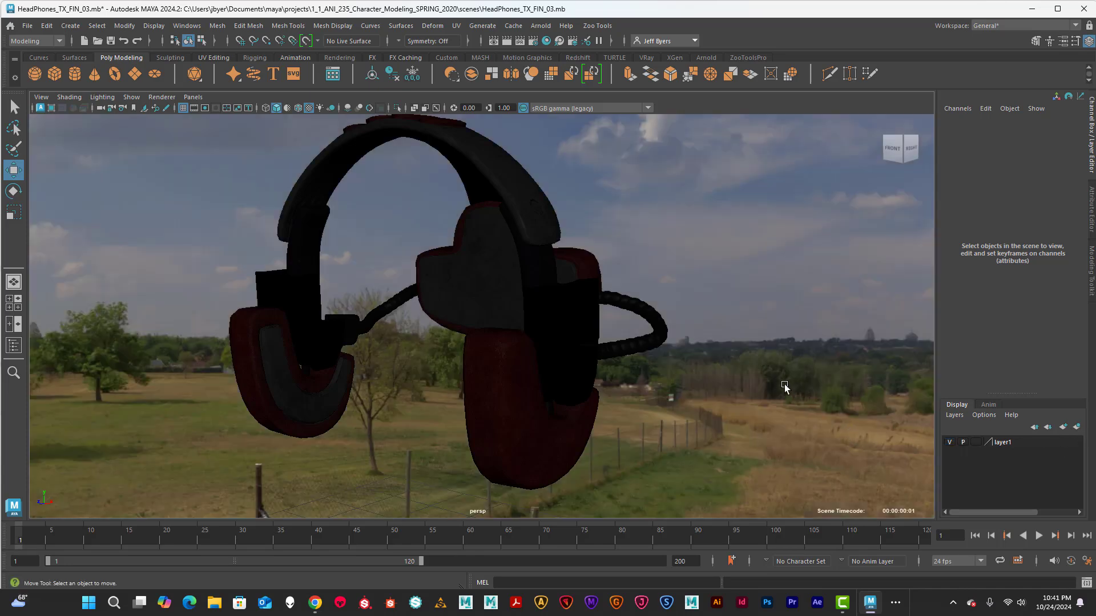
{"action": "scroll", "coordinate": [745, 382], "scroll_direction": "down", "scroll_amount": 15}
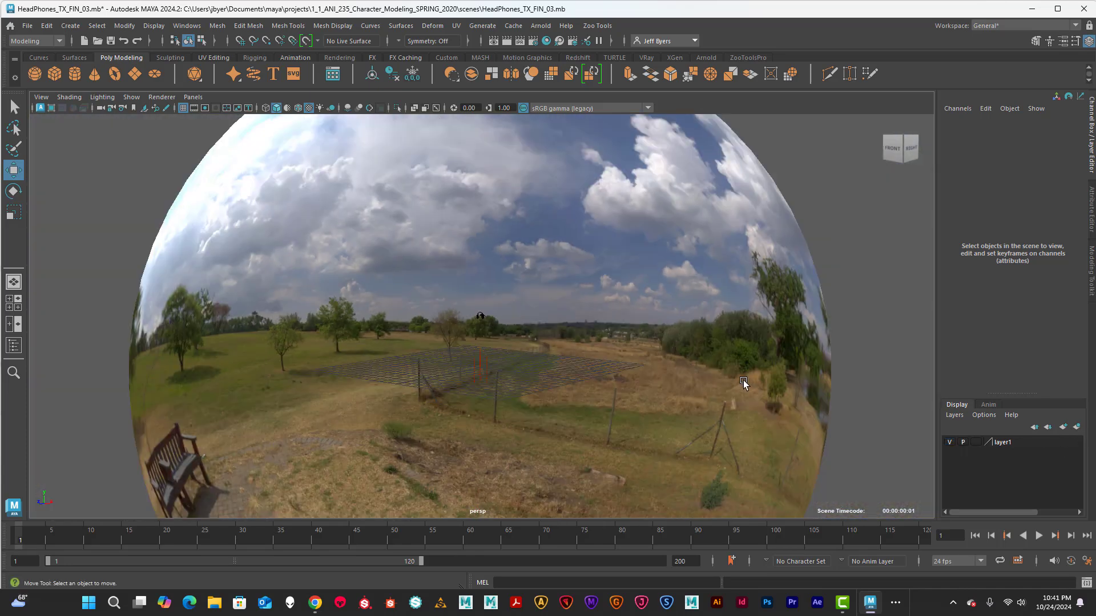
{"action": "scroll", "coordinate": [745, 379], "scroll_direction": "up", "scroll_amount": 15}
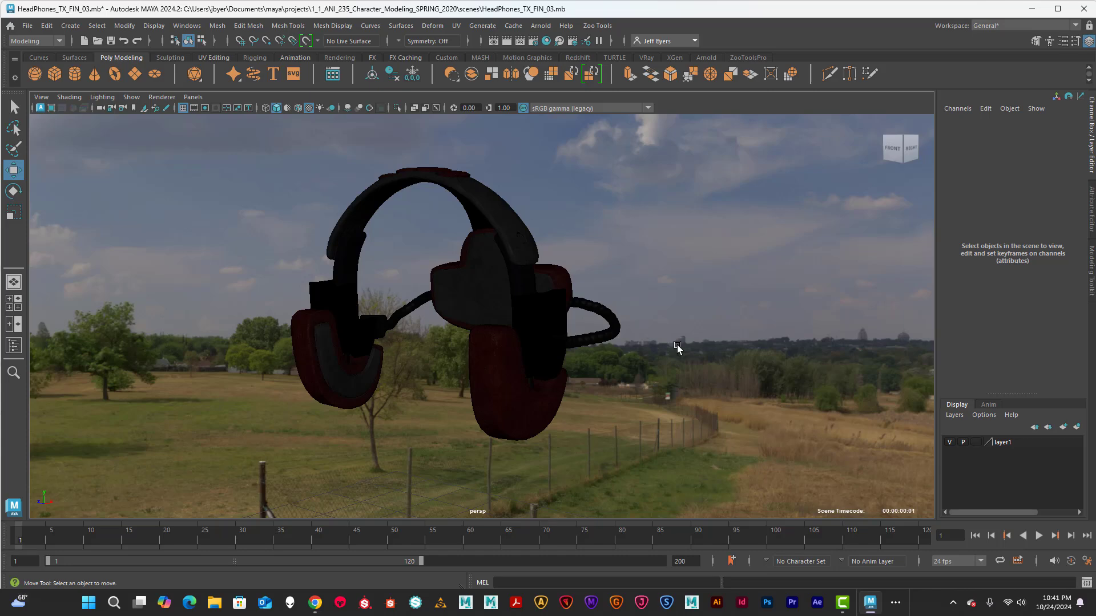
{"action": "left_click_drag", "start_coordinate": [679, 364], "coordinate": [674, 367], "text": "alt"}
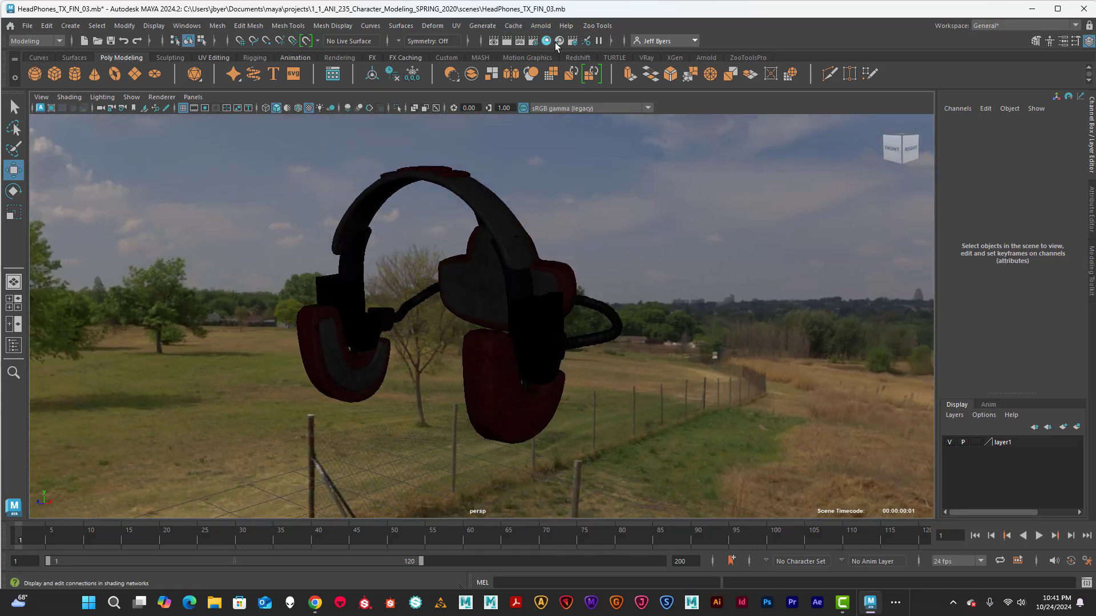
Review the Arnold sampling, renderable camera and image size options in the Render Settings and close them unchanged
{"action": "left_click", "coordinate": [532, 41]}
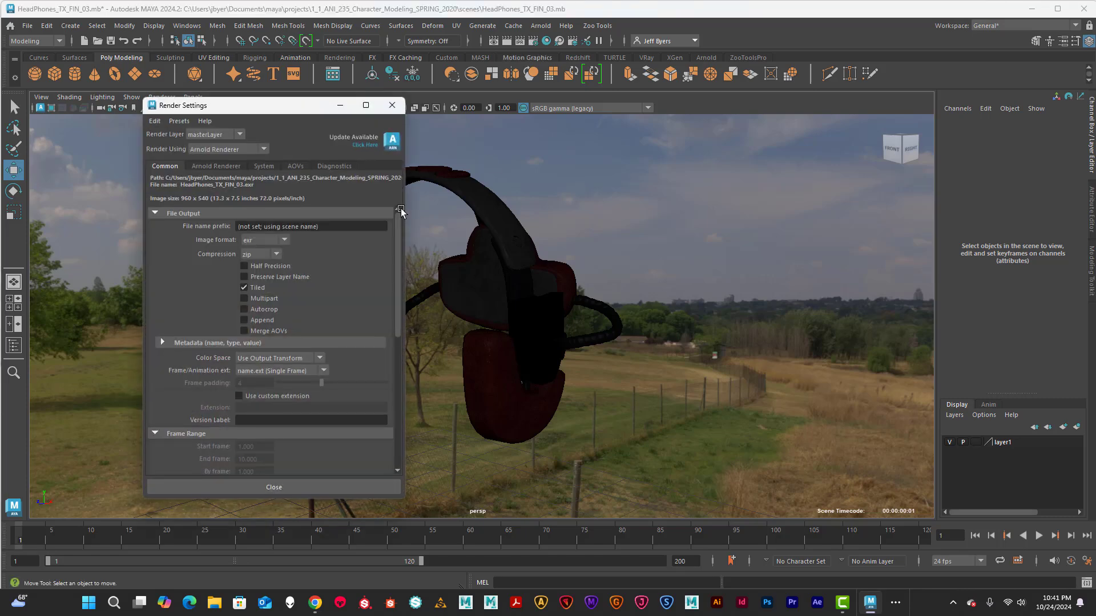
{"action": "left_click", "coordinate": [238, 165]}
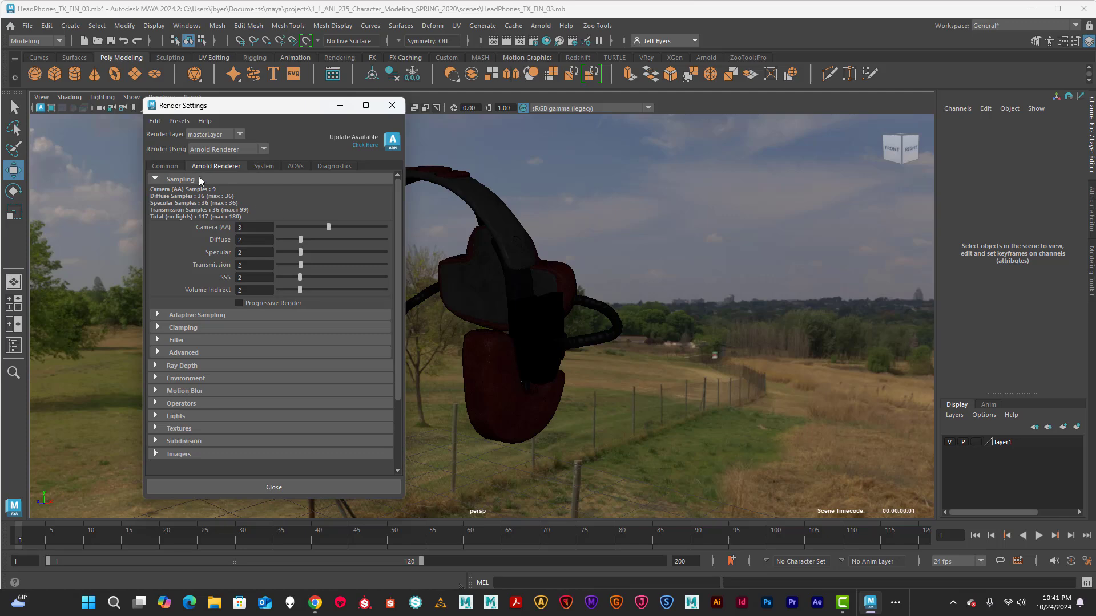
{"action": "left_click", "coordinate": [165, 166]}
{"action": "scroll", "coordinate": [314, 314], "scroll_direction": "down", "scroll_amount": 5}
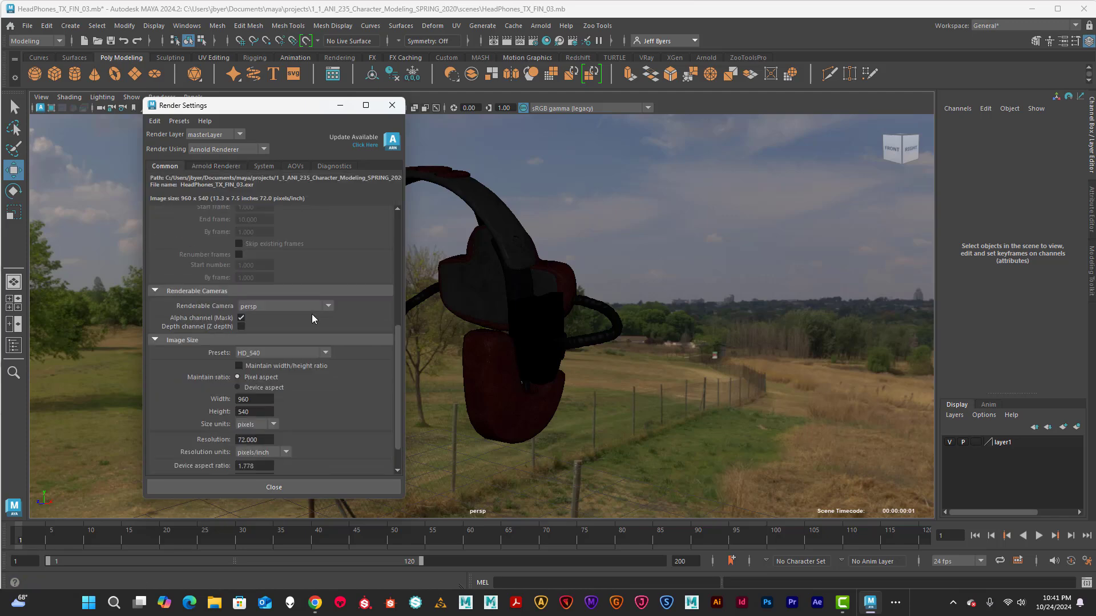
{"action": "scroll", "coordinate": [251, 352], "scroll_direction": "down", "scroll_amount": 1}
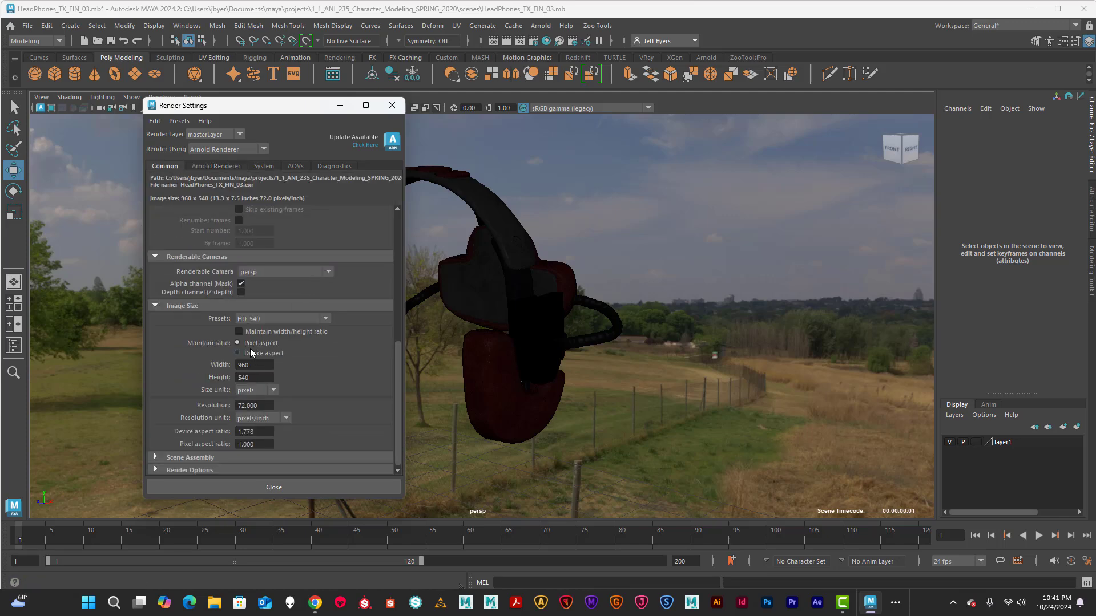
{"action": "left_click", "coordinate": [391, 105]}
Examine the directional light and the sky dome light surrounding the headphones scene
{"action": "scroll", "coordinate": [594, 352], "scroll_direction": "down", "scroll_amount": 15}
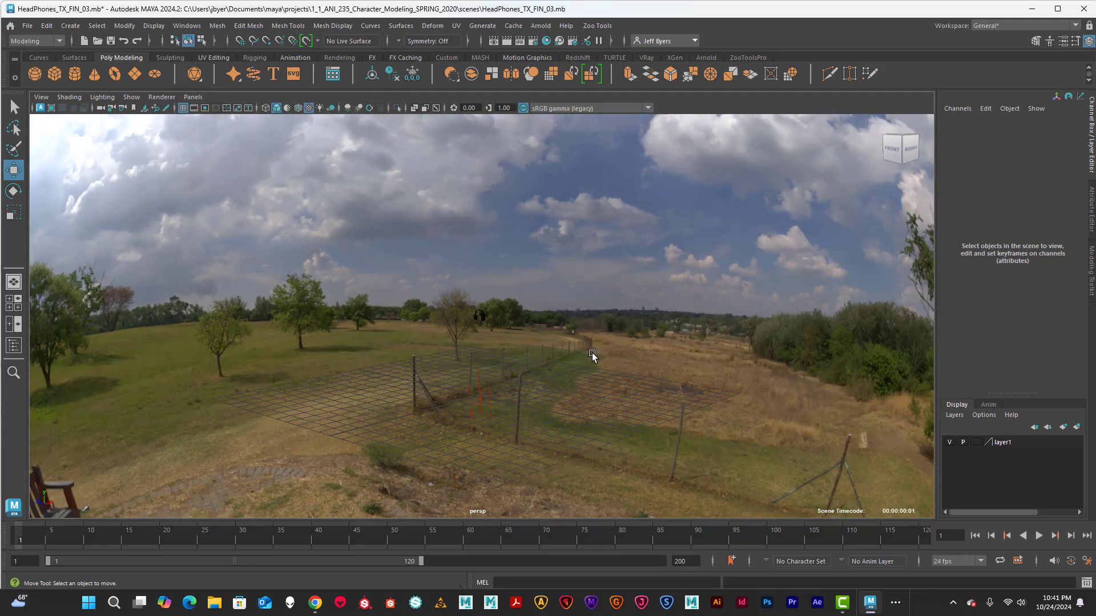
{"action": "left_click", "coordinate": [487, 395]}
{"action": "left_click_drag", "start_coordinate": [561, 357], "coordinate": [506, 431], "text": "alt"}
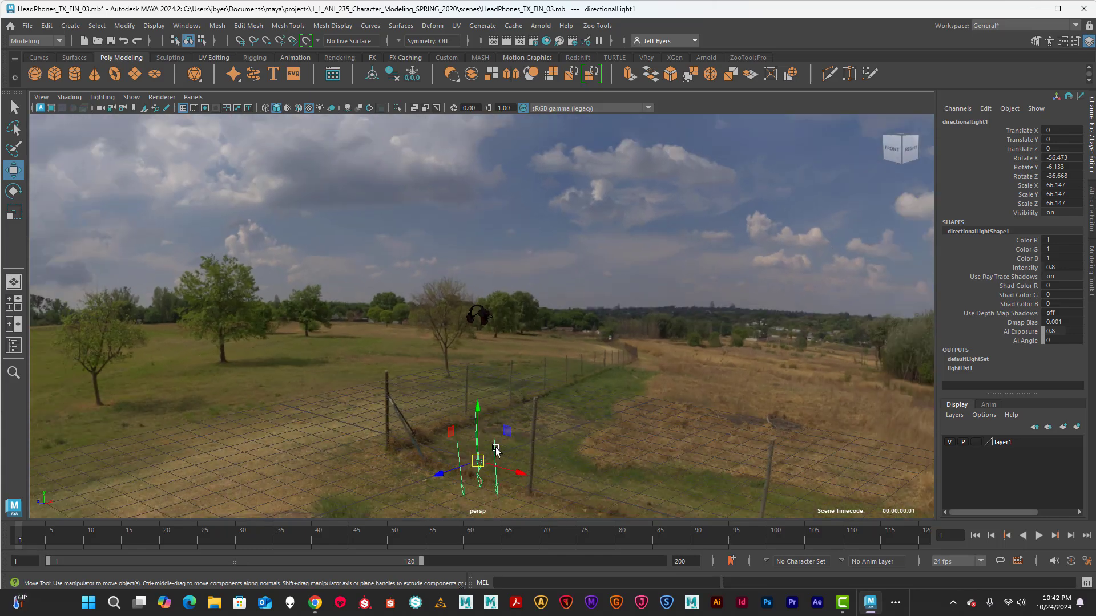
{"action": "left_click", "coordinate": [68, 27]}
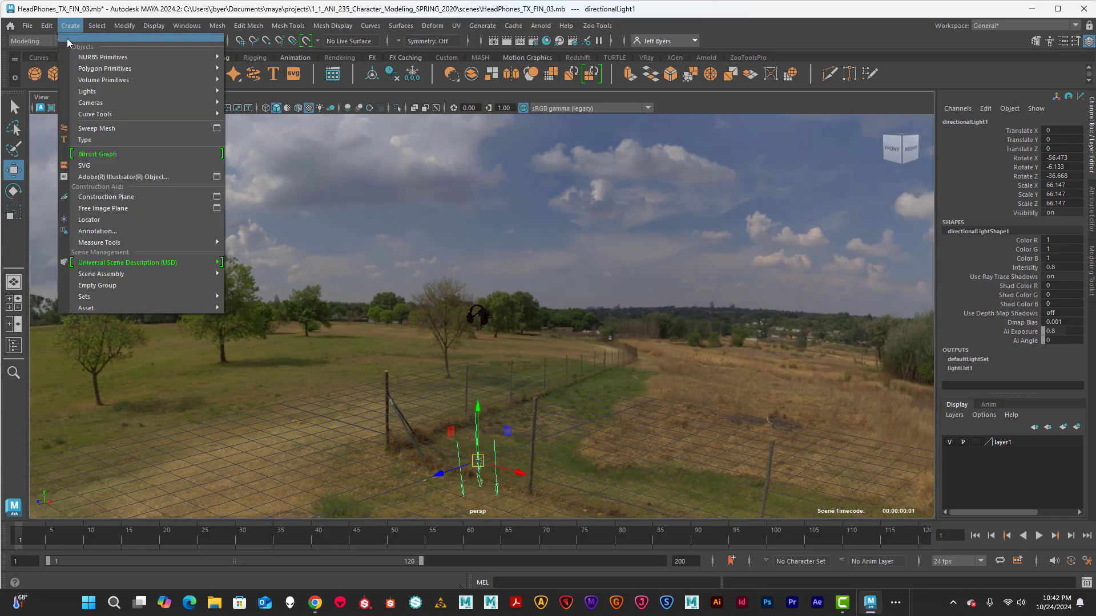
{"action": "mouse_move", "coordinate": [91, 91]}
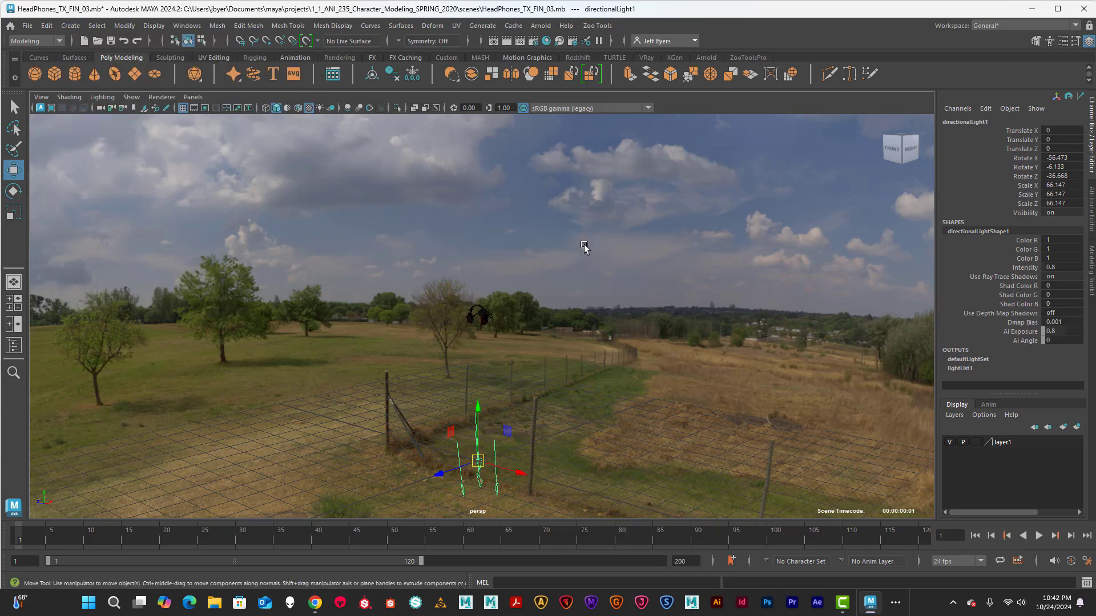
{"action": "left_click_drag", "start_coordinate": [540, 296], "coordinate": [406, 177], "text": "alt"}
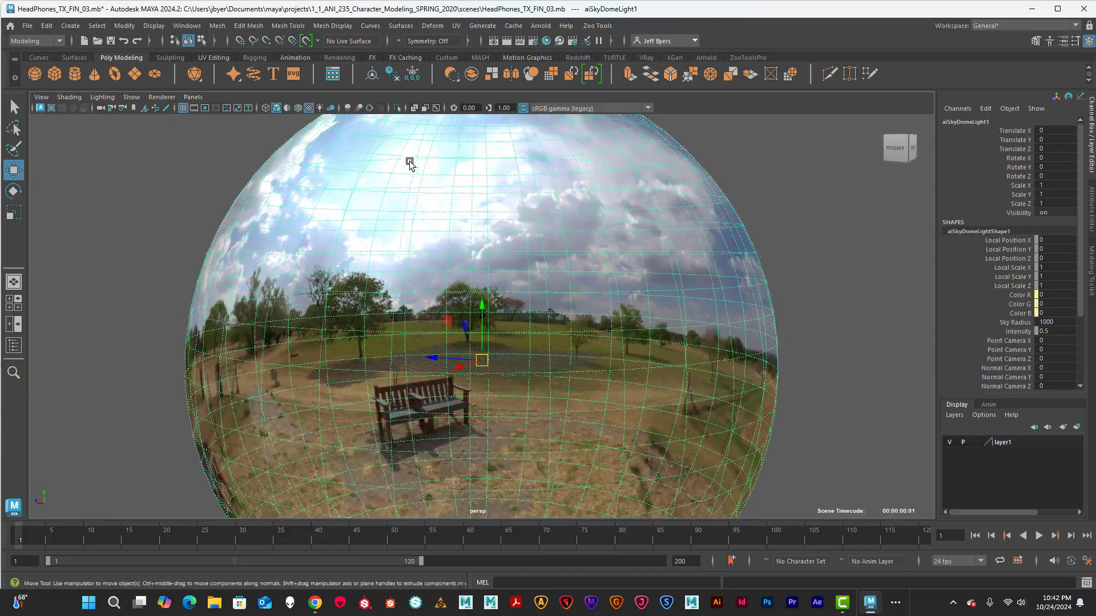
{"action": "left_click_drag", "start_coordinate": [521, 288], "coordinate": [483, 336], "text": "alt"}
{"action": "scroll", "coordinate": [479, 253], "scroll_direction": "up", "scroll_amount": 5}
{"action": "scroll", "coordinate": [481, 335], "scroll_direction": "down", "scroll_amount": 9}
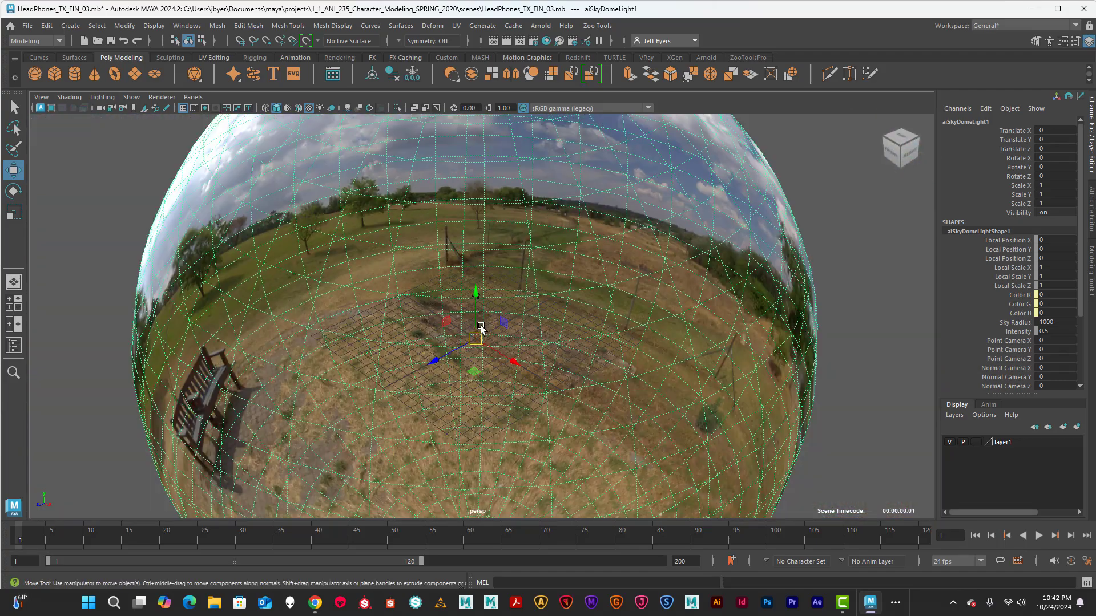
{"action": "scroll", "coordinate": [481, 328], "scroll_direction": "up", "scroll_amount": 10}
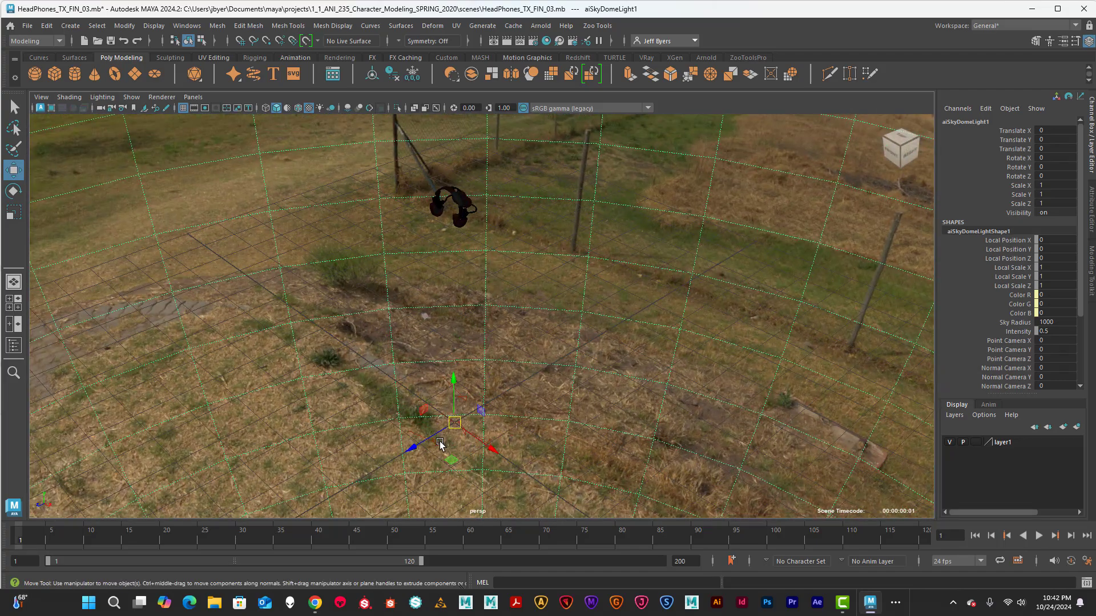
Scale the directional light's icon up uniformly to about 1878 so that it extends beyond the sky dome
{"action": "left_click", "coordinate": [441, 444]}
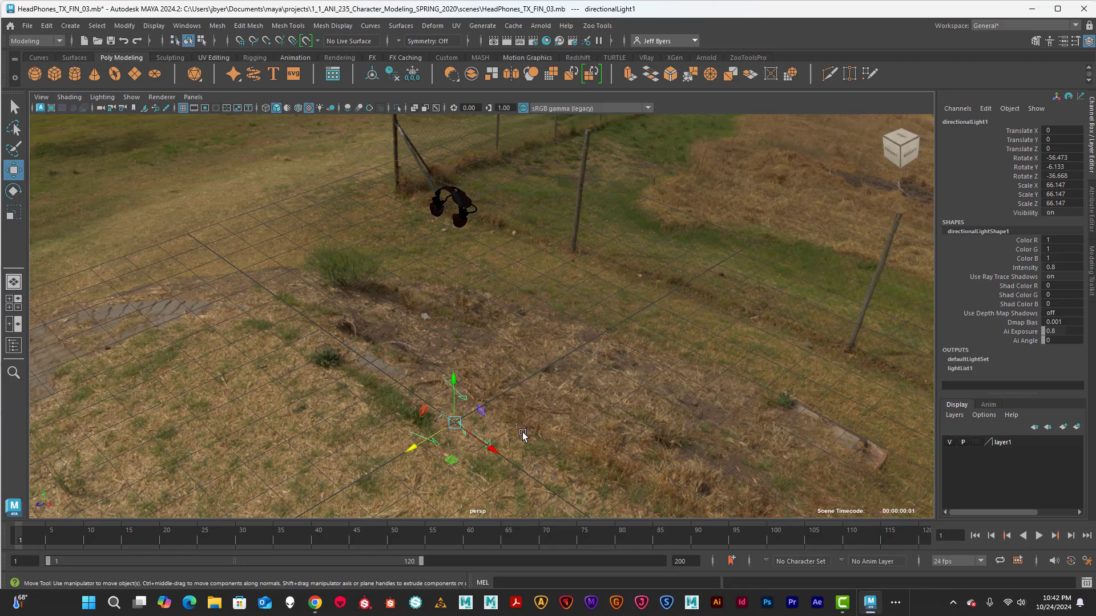
{"action": "key", "text": "e"}
{"action": "key", "text": "r"}
{"action": "left_click_drag", "start_coordinate": [518, 428], "coordinate": [820, 421], "text": "alt"}
{"action": "scroll", "coordinate": [518, 384], "scroll_direction": "down", "scroll_amount": 10}
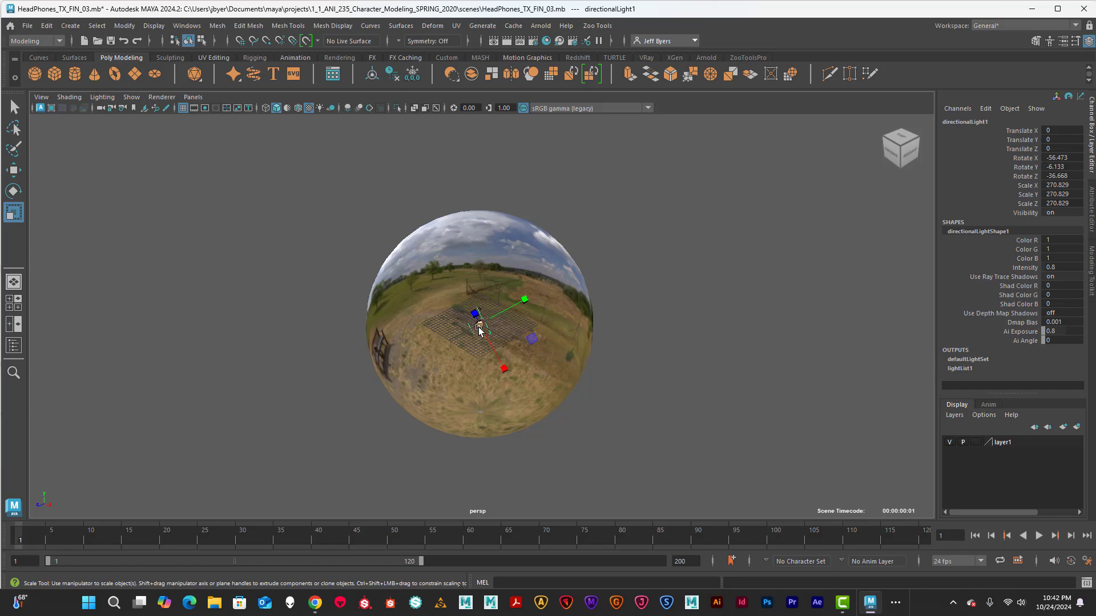
{"action": "left_click_drag", "start_coordinate": [479, 331], "coordinate": [680, 384]}
Rotate the directional light to about -47.2 in X, -33.5 in Y and -10.7 in Z
{"action": "key", "text": "w"}
{"action": "key", "text": "e"}
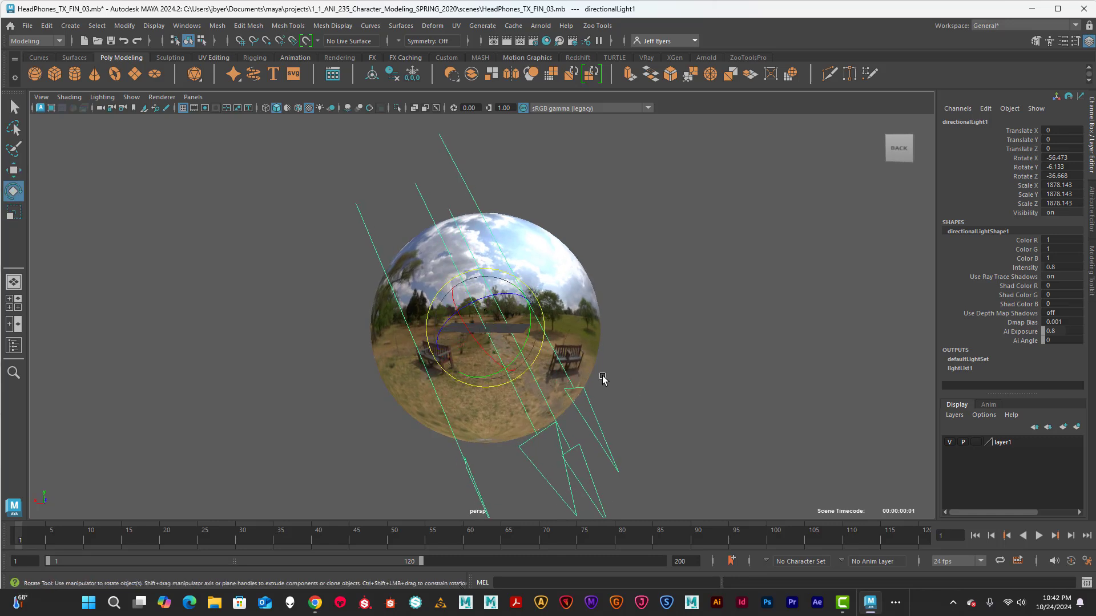
{"action": "left_click_drag", "start_coordinate": [493, 358], "coordinate": [673, 354]}
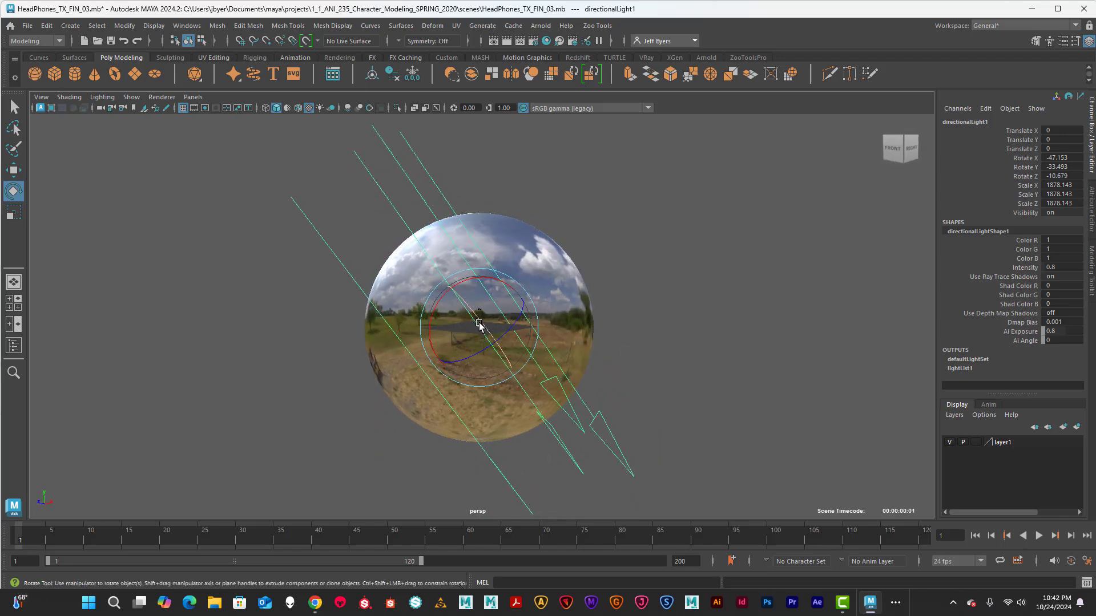
Inspect the rotated directional light's direction relative to the headphones inside the sky dome
{"action": "left_click_drag", "start_coordinate": [480, 325], "coordinate": [545, 349], "text": "alt"}
{"action": "scroll", "coordinate": [545, 349], "scroll_direction": "up", "scroll_amount": 10}
{"action": "scroll", "coordinate": [545, 351], "scroll_direction": "up", "scroll_amount": 10}
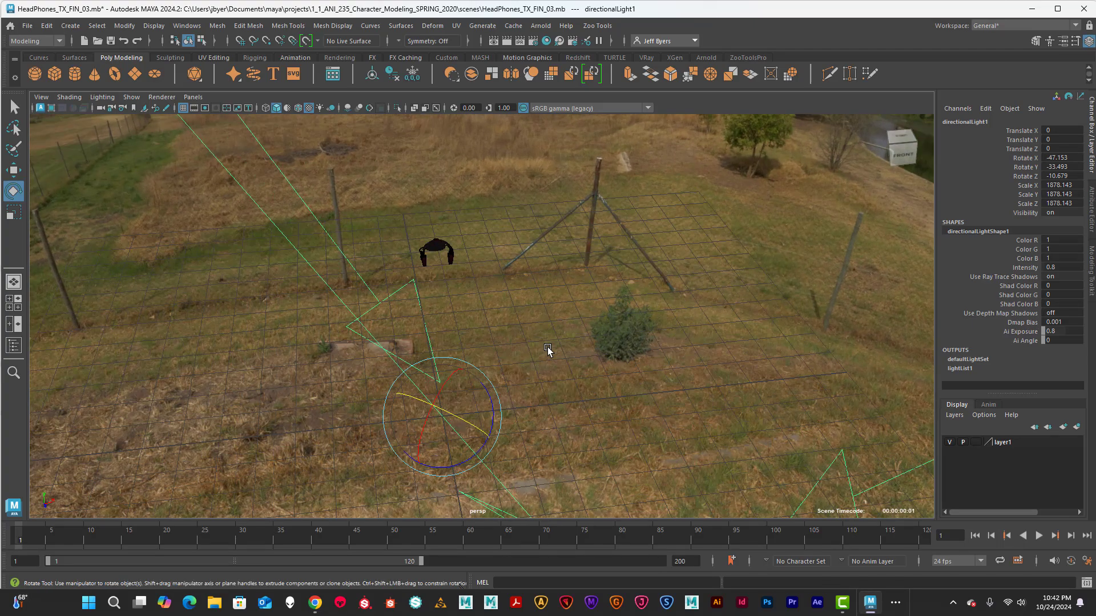
{"action": "left_click_drag", "start_coordinate": [529, 343], "coordinate": [542, 387], "text": "alt"}
{"action": "scroll", "coordinate": [540, 385], "scroll_direction": "down", "scroll_amount": 3}
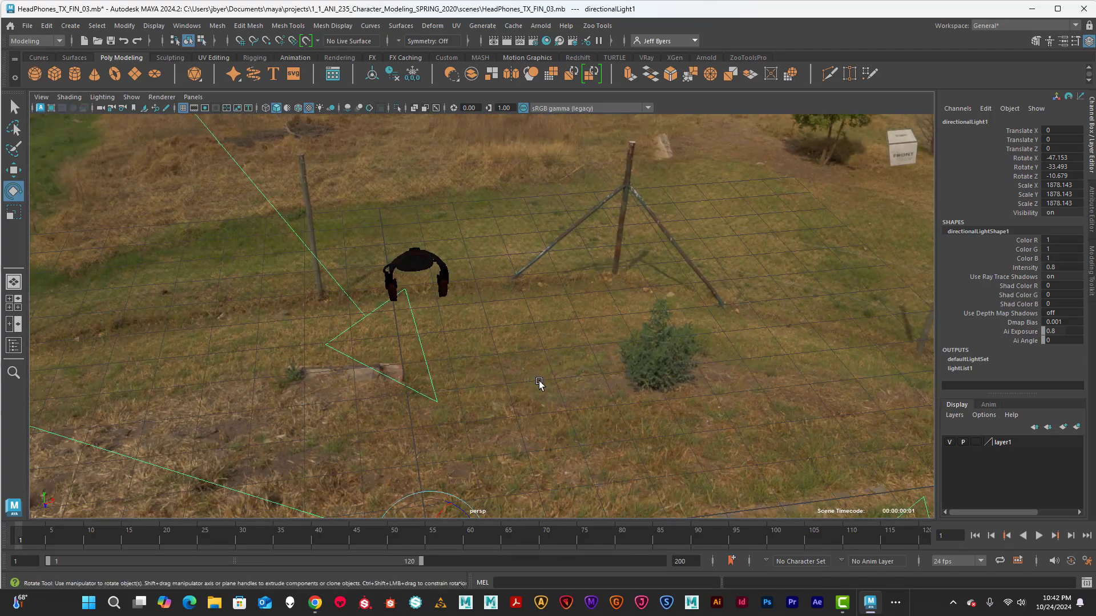
{"action": "scroll", "coordinate": [538, 389], "scroll_direction": "down", "scroll_amount": 8}
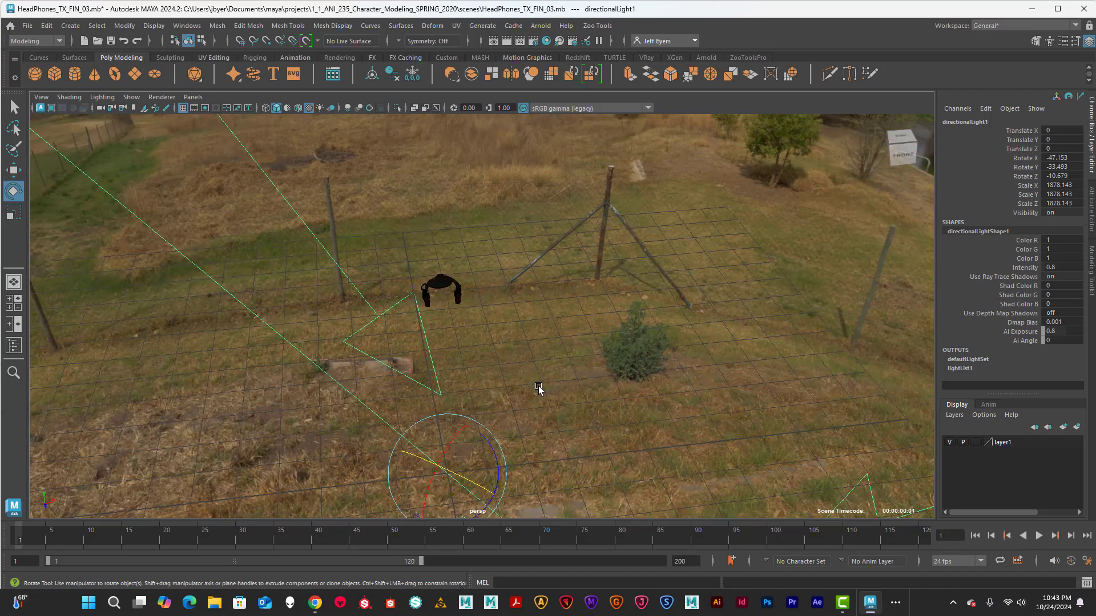
Render the whole headphones from an angled front view of the persp camera in Arnold RenderView, then close the render window
{"action": "scroll", "coordinate": [539, 391], "scroll_direction": "up", "scroll_amount": 8}
{"action": "left_click_drag", "start_coordinate": [538, 389], "coordinate": [562, 365], "text": "alt"}
{"action": "scroll", "coordinate": [554, 366], "scroll_direction": "up", "scroll_amount": 5}
{"action": "middle_click_drag", "start_coordinate": [553, 365], "coordinate": [619, 402], "text": "alt"}
{"action": "left_click_drag", "start_coordinate": [619, 401], "coordinate": [544, 414], "text": "alt"}
{"action": "scroll", "coordinate": [546, 413], "scroll_direction": "up", "scroll_amount": 5}
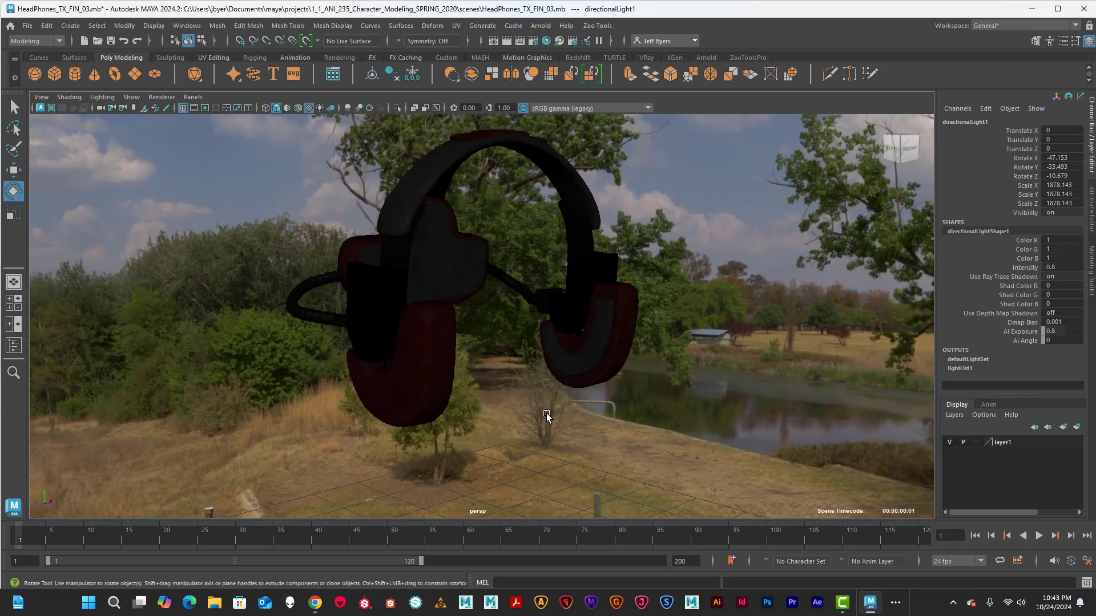
{"action": "scroll", "coordinate": [548, 417], "scroll_direction": "down", "scroll_amount": 3}
{"action": "scroll", "coordinate": [549, 418], "scroll_direction": "up", "scroll_amount": 4}
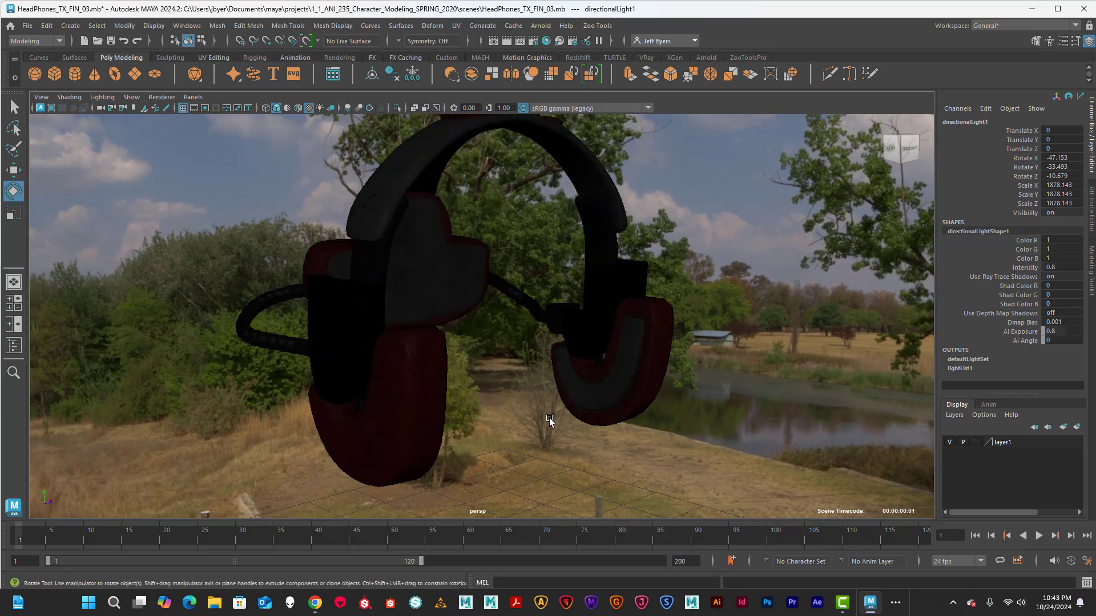
{"action": "scroll", "coordinate": [549, 417], "scroll_direction": "down", "scroll_amount": 2}
{"action": "middle_click_drag", "start_coordinate": [549, 417], "coordinate": [544, 421], "text": "alt"}
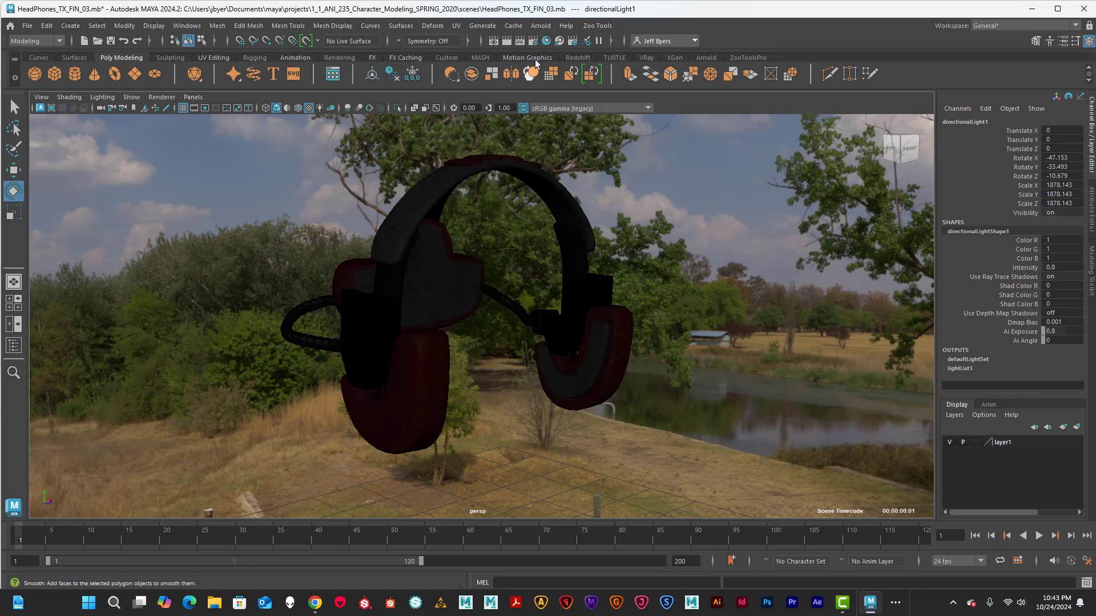
{"action": "left_click", "coordinate": [508, 41]}
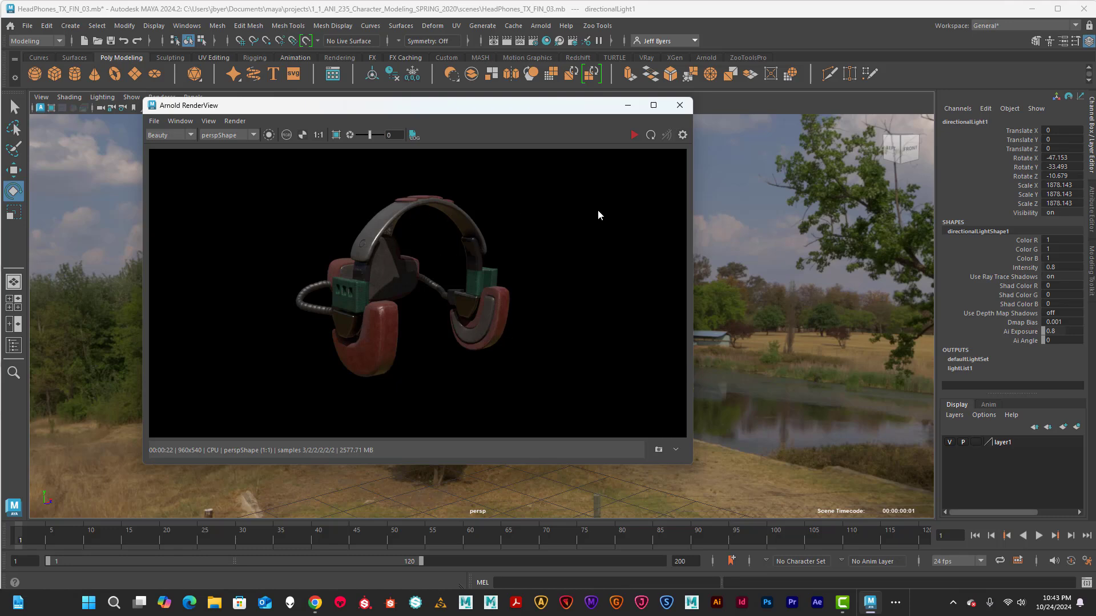
{"action": "left_click", "coordinate": [679, 105]}
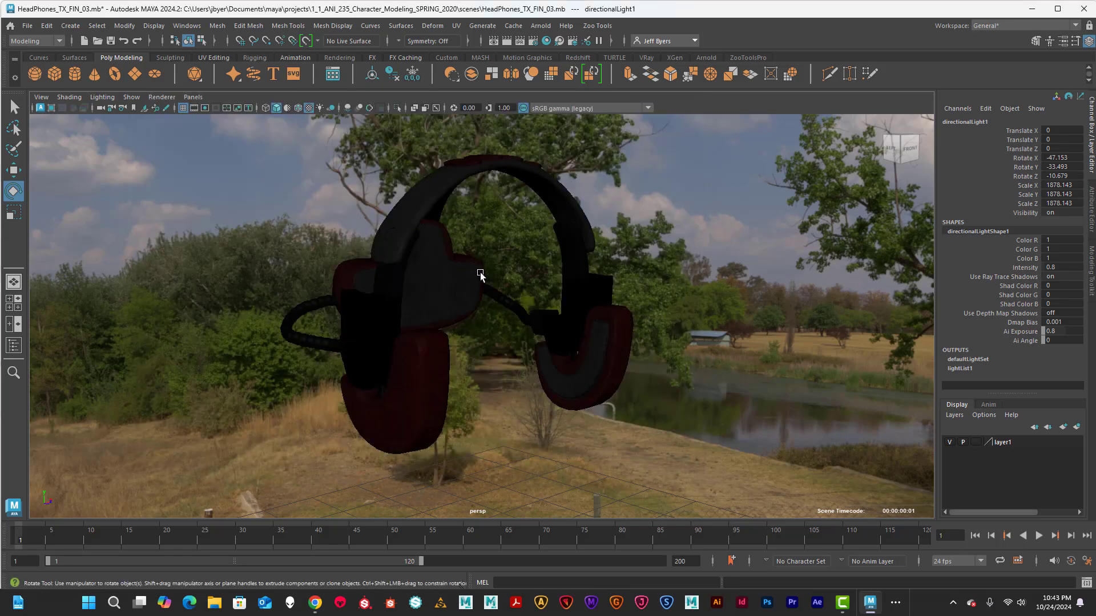
Render a closer side-front view of the headphones' ear cups from the persp camera in Arnold RenderView
{"action": "scroll", "coordinate": [480, 273], "scroll_direction": "up", "scroll_amount": 3}
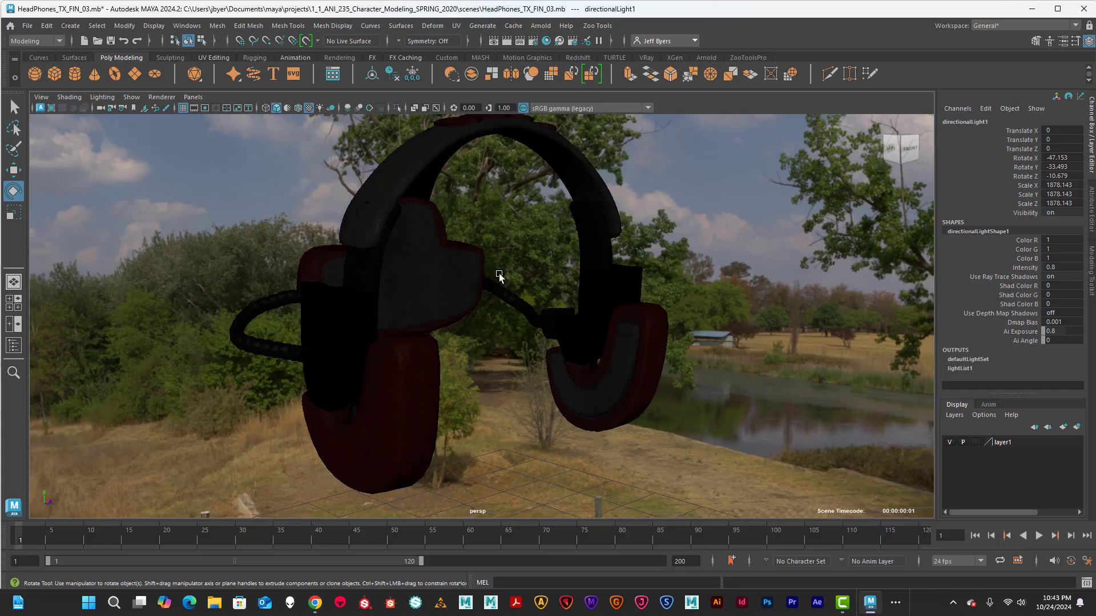
{"action": "left_click_drag", "start_coordinate": [499, 273], "coordinate": [483, 261], "text": "alt"}
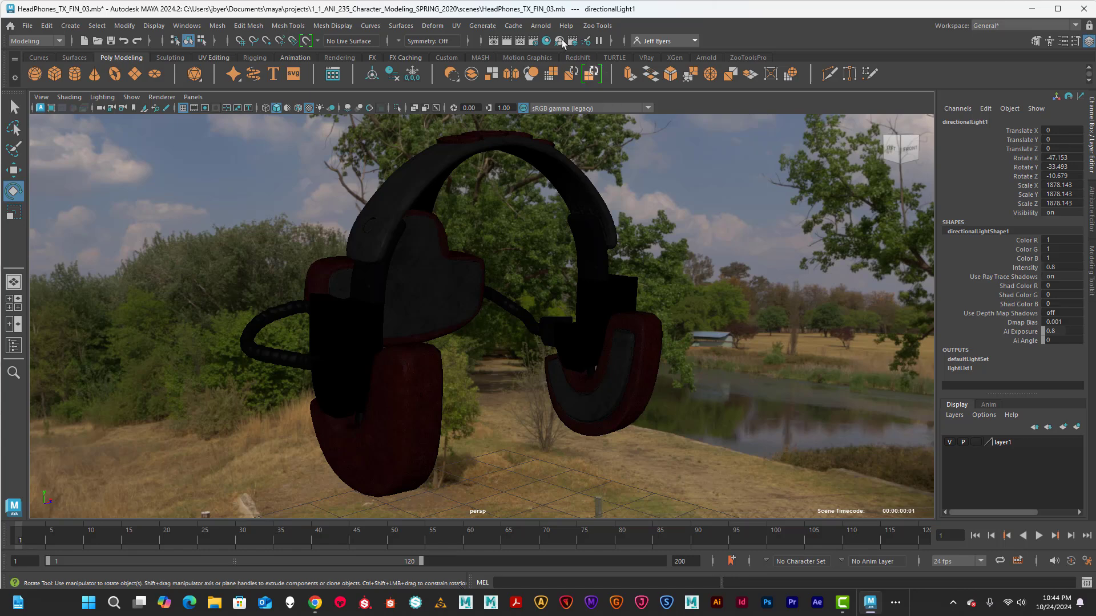
{"action": "right_click_drag", "start_coordinate": [568, 236], "coordinate": [642, 246], "text": "alt"}
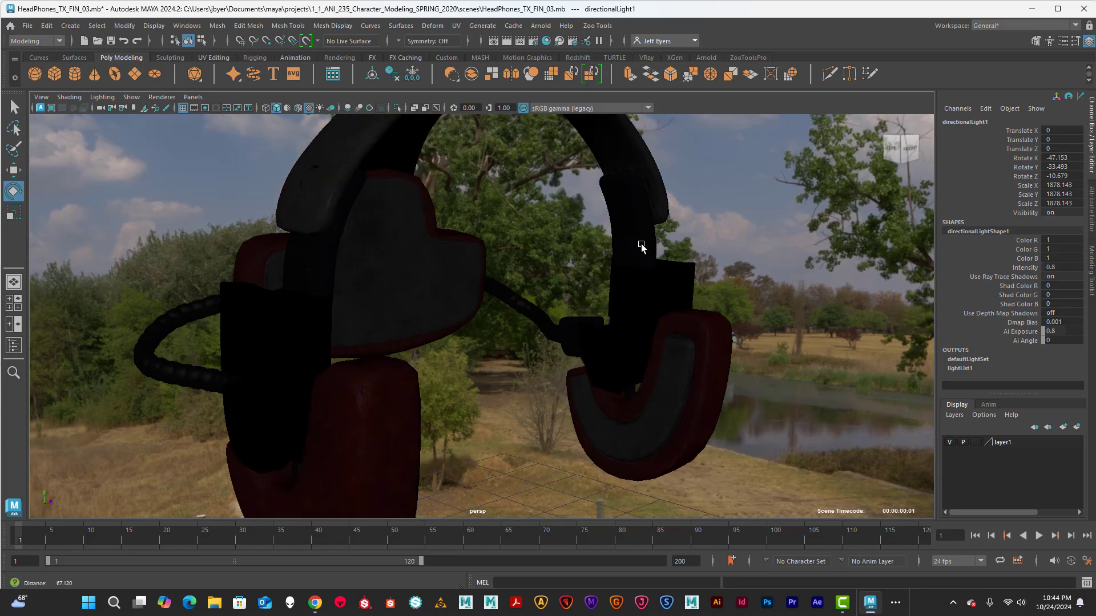
{"action": "left_click_drag", "start_coordinate": [642, 247], "coordinate": [570, 225], "text": "alt"}
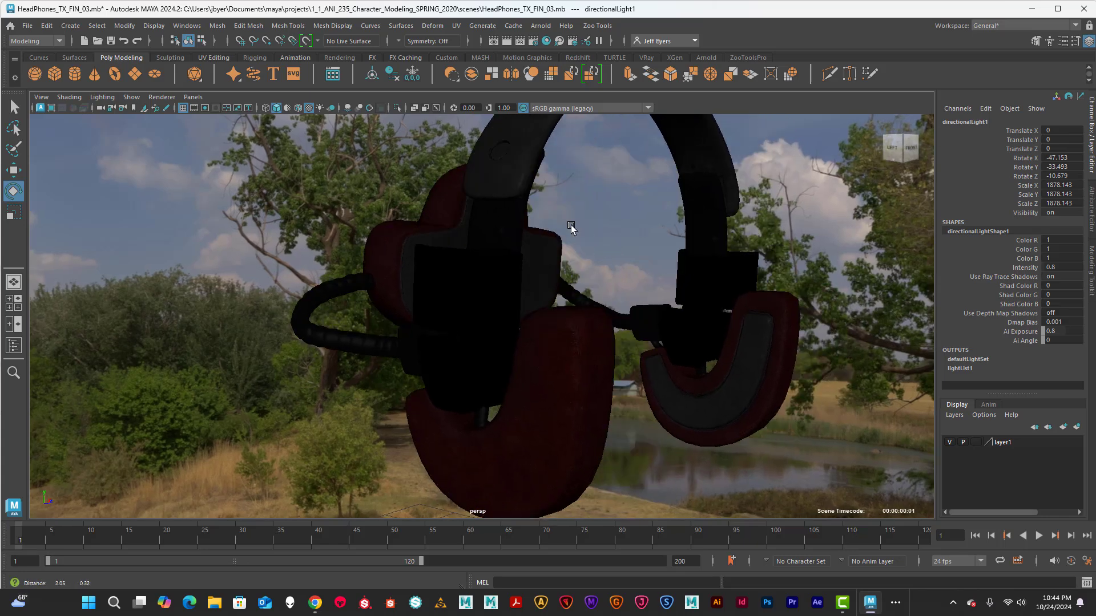
{"action": "left_click", "coordinate": [506, 40]}
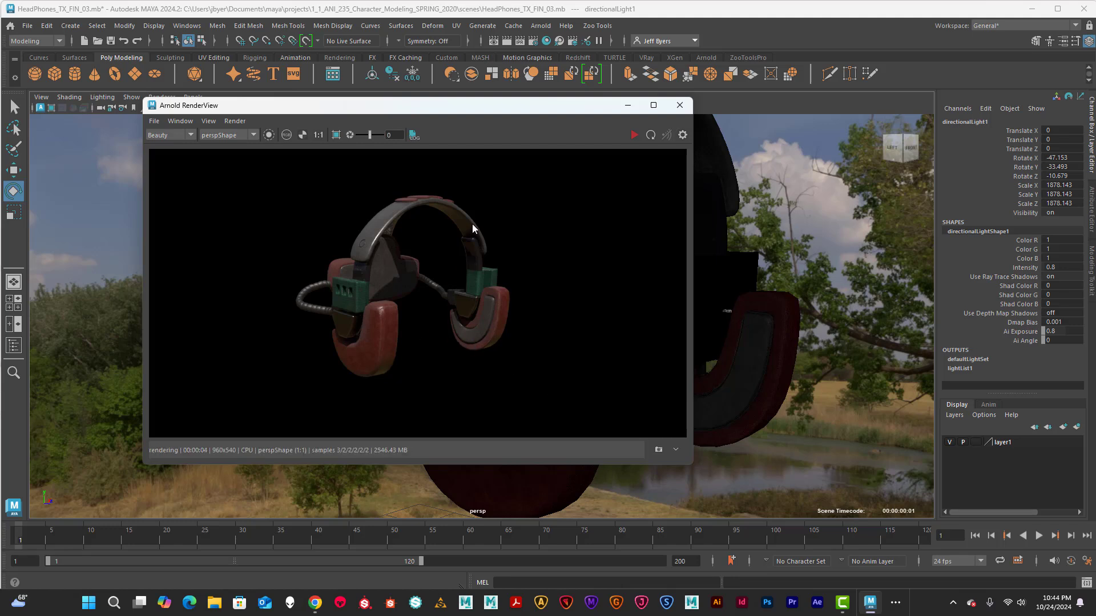
{"action": "left_click", "coordinate": [635, 136]}
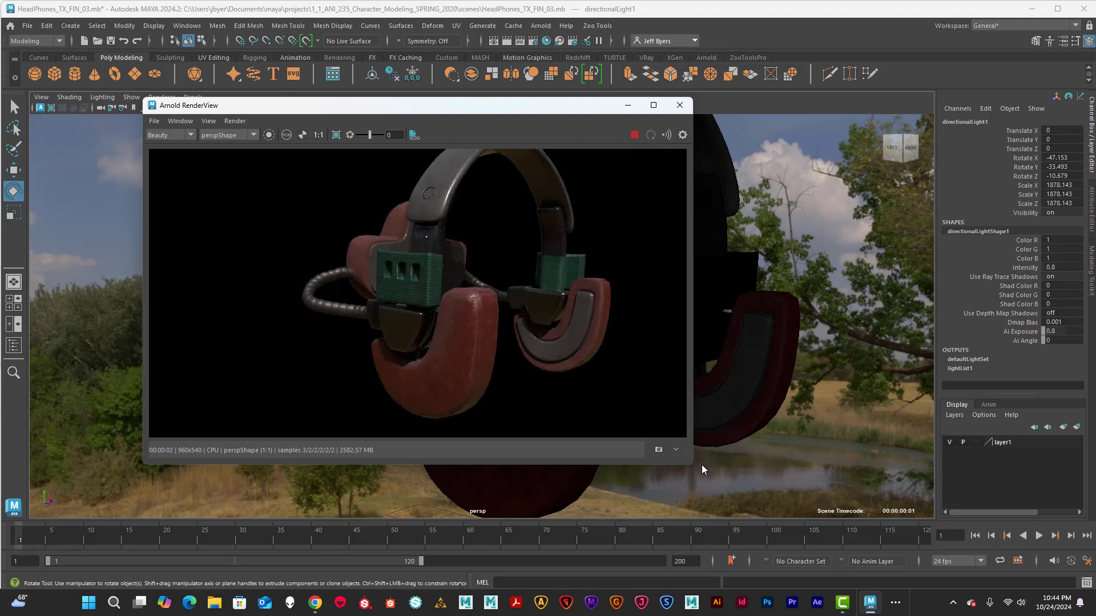
Enlarge the Arnold RenderView window, examine the ear cups' materials zoomed in and at actual size, and close the render
{"action": "left_click_drag", "start_coordinate": [691, 465], "coordinate": [851, 537]}
{"action": "scroll", "coordinate": [629, 331], "scroll_direction": "up", "scroll_amount": 5}
{"action": "scroll", "coordinate": [629, 337], "scroll_direction": "down", "scroll_amount": 3}
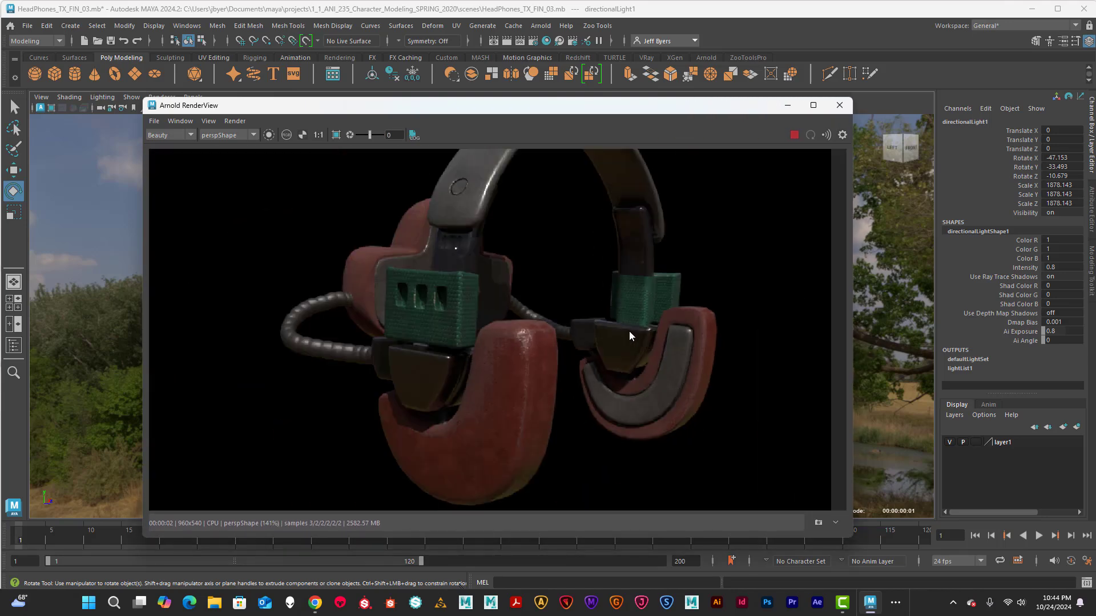
{"action": "left_click", "coordinate": [318, 134]}
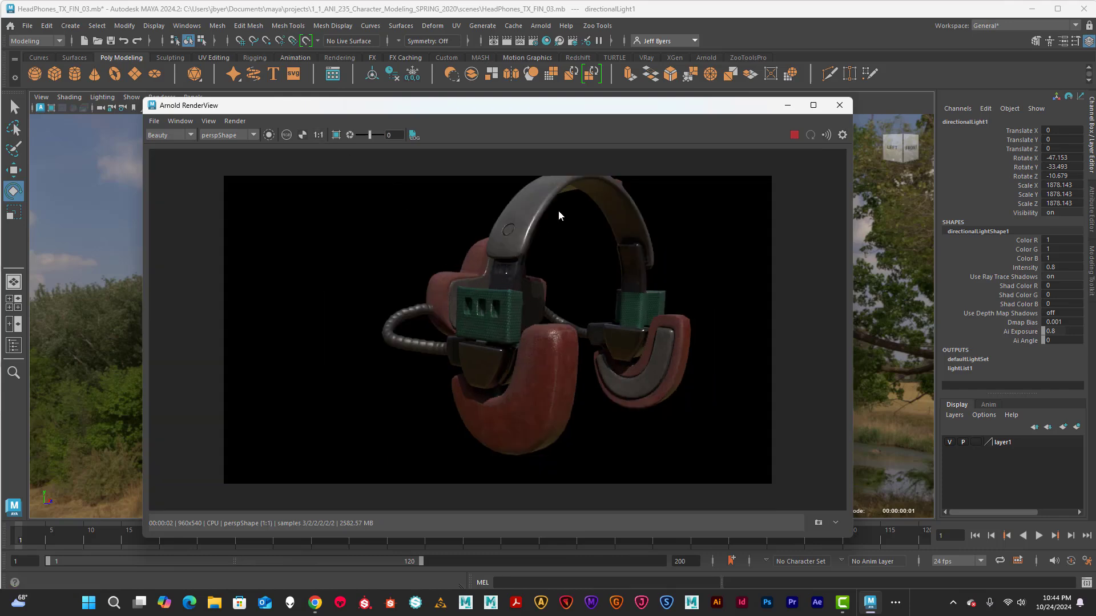
{"action": "left_click", "coordinate": [840, 105]}
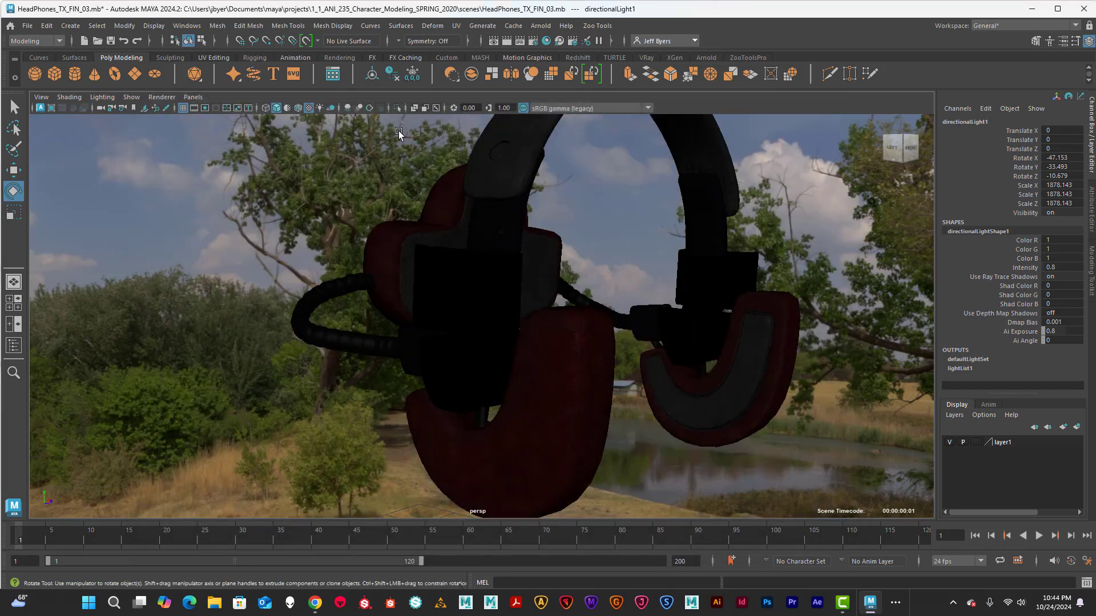
Set the image size preset in Render Settings to HD_1080 (1920 x 1080)
{"action": "left_click", "coordinate": [532, 43]}
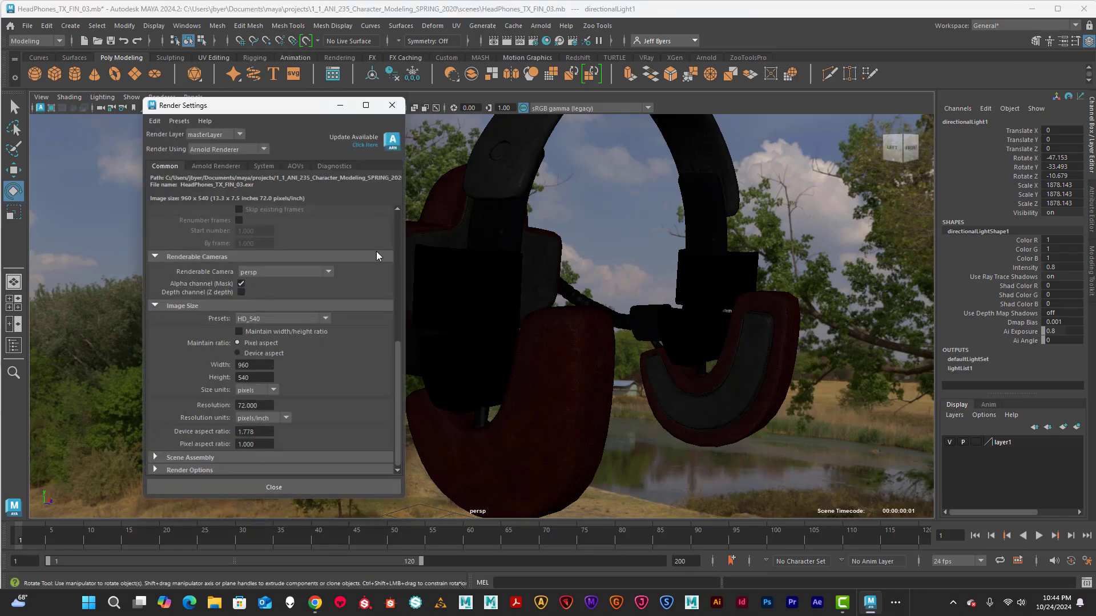
{"action": "left_click", "coordinate": [318, 320]}
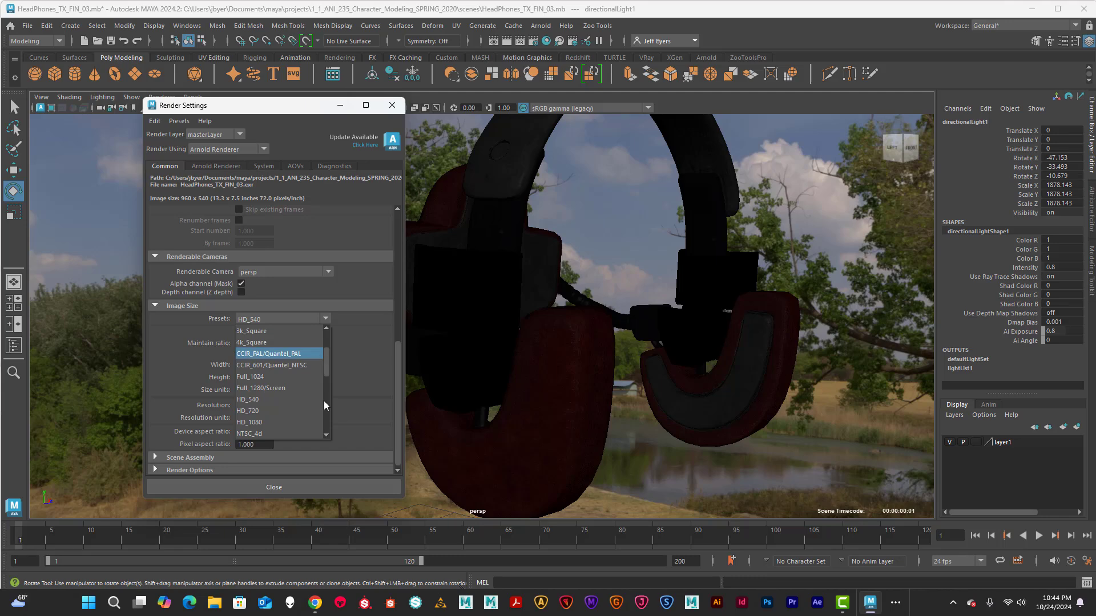
{"action": "scroll", "coordinate": [328, 368], "scroll_direction": "down", "scroll_amount": 1}
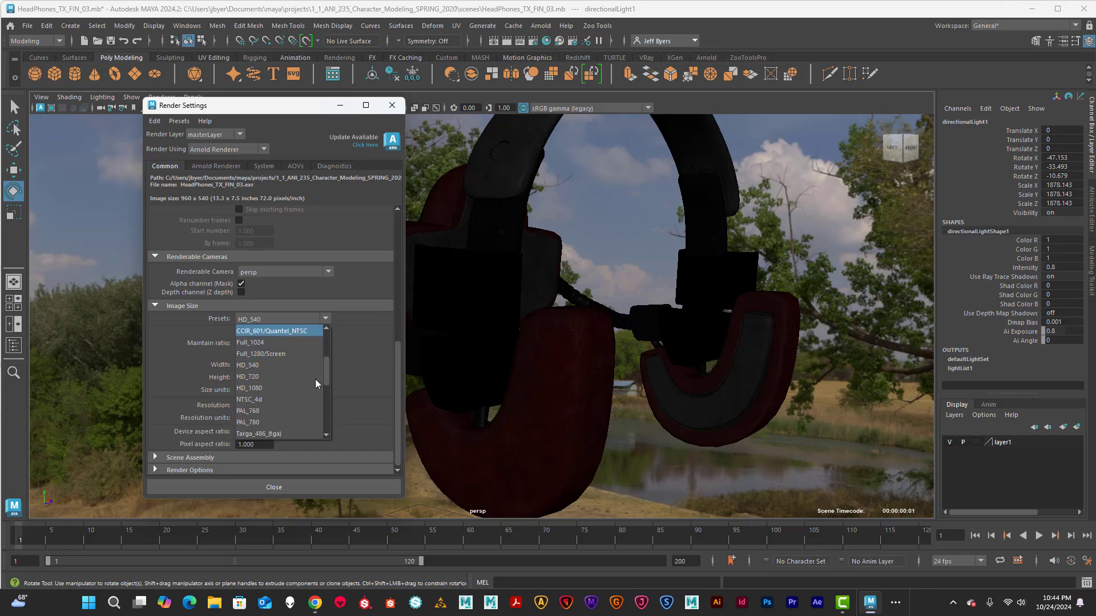
{"action": "left_click", "coordinate": [269, 388]}
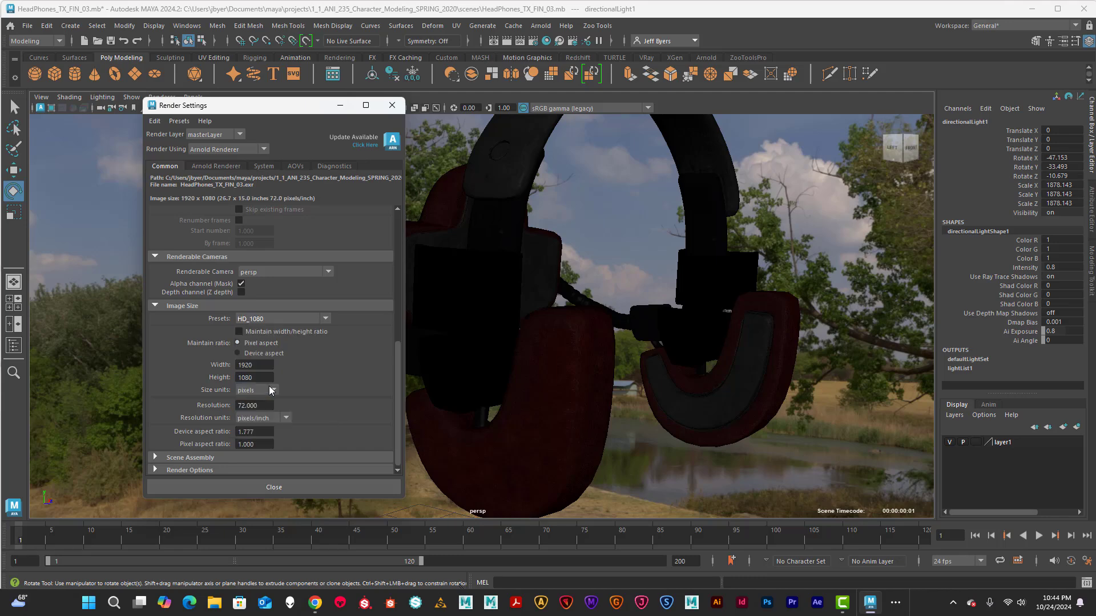
Try the 2k_Square and 4k_Square image size presets for the render
{"action": "left_click", "coordinate": [326, 318]}
{"action": "scroll", "coordinate": [325, 365], "scroll_direction": "up", "scroll_amount": 2}
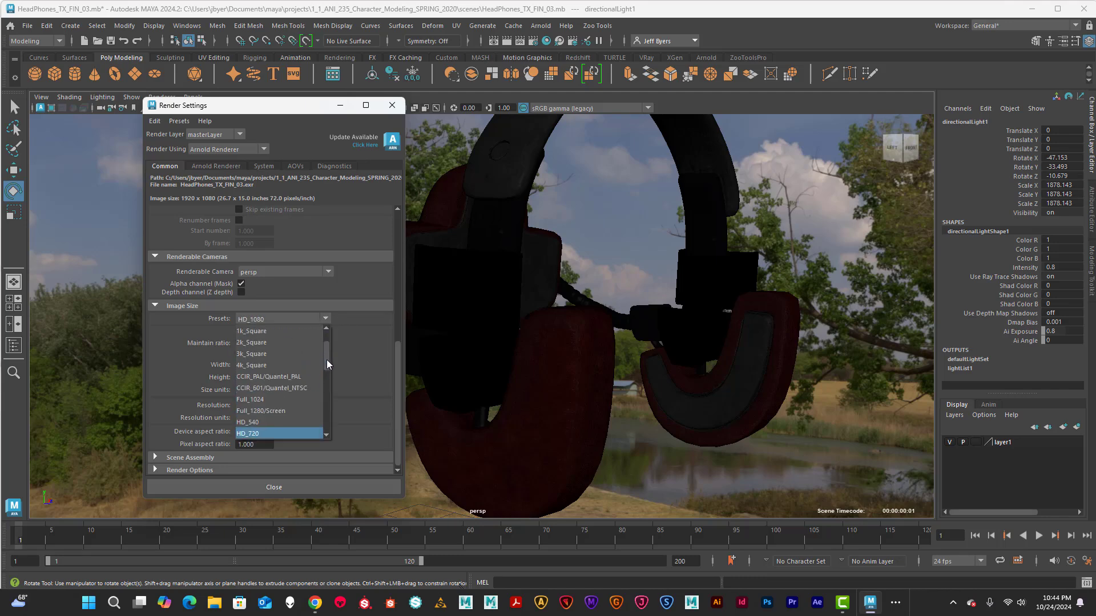
{"action": "left_click", "coordinate": [260, 344]}
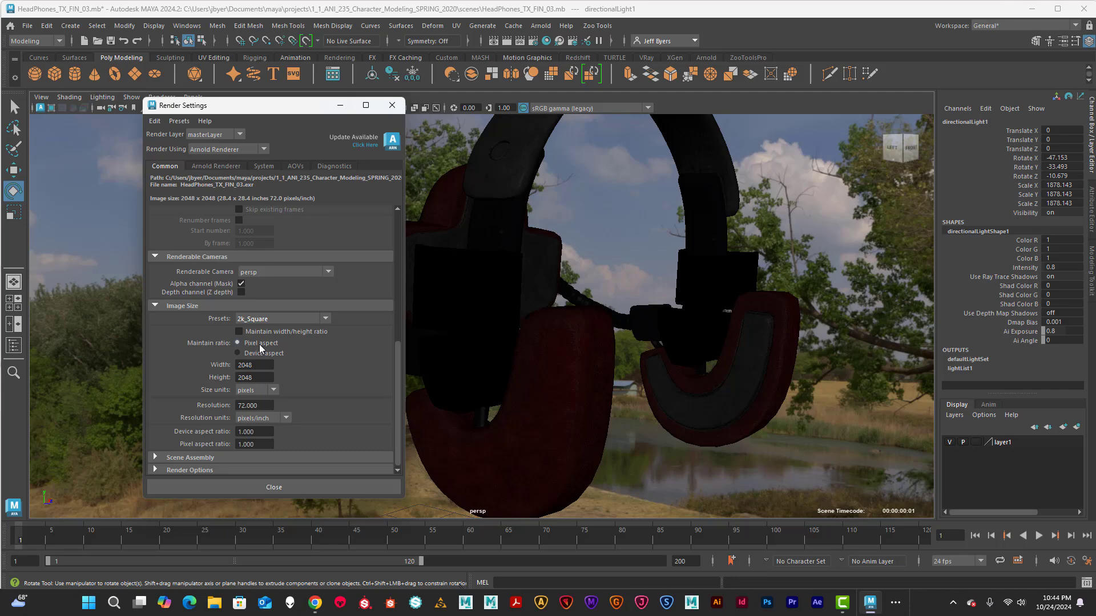
{"action": "left_click", "coordinate": [325, 318]}
{"action": "left_click", "coordinate": [259, 365]}
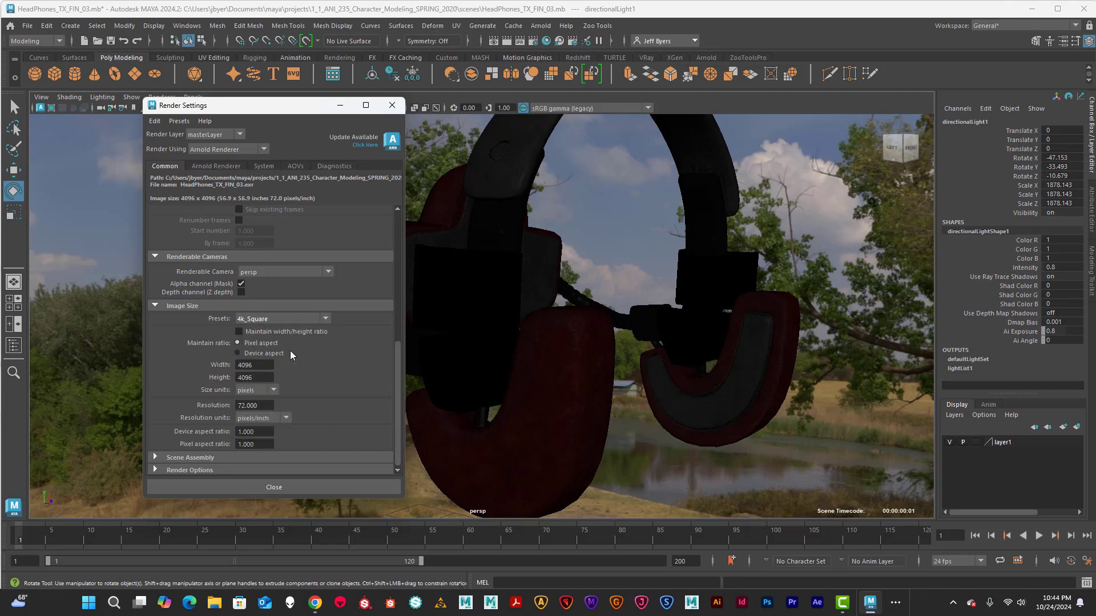
Select the HD_1080 image size preset again and minimize the Render Settings window
{"action": "left_click", "coordinate": [324, 317]}
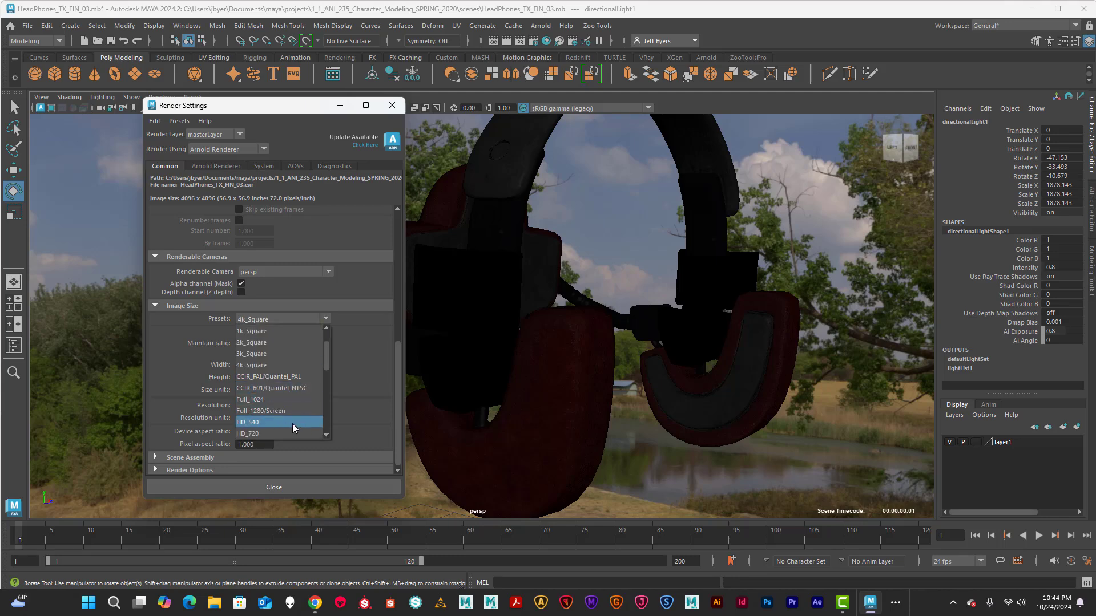
{"action": "scroll", "coordinate": [286, 422], "scroll_direction": "down", "scroll_amount": 1}
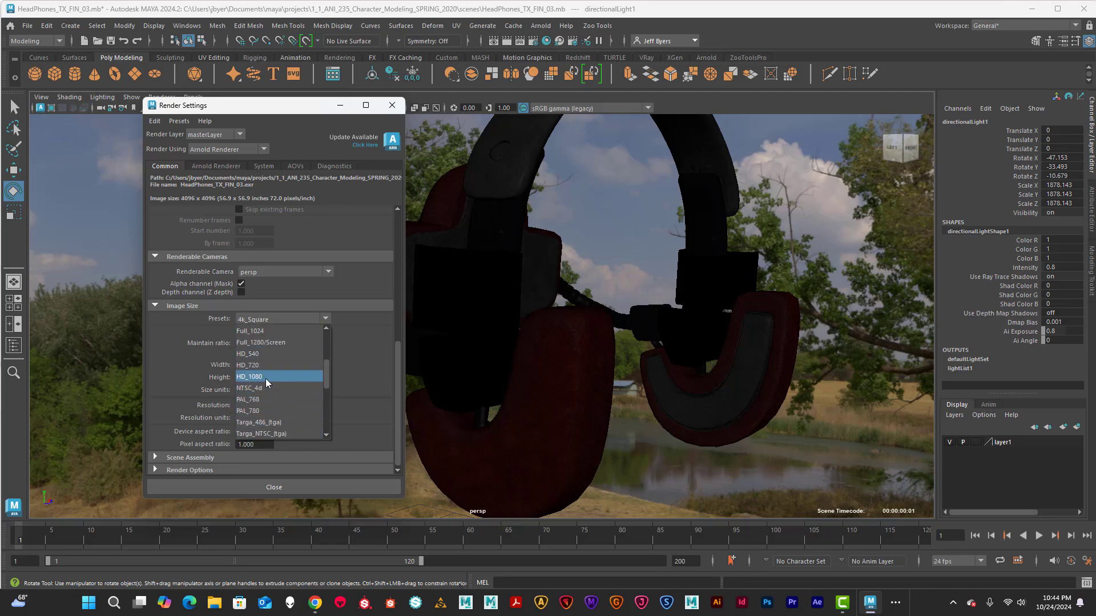
{"action": "left_click", "coordinate": [285, 376]}
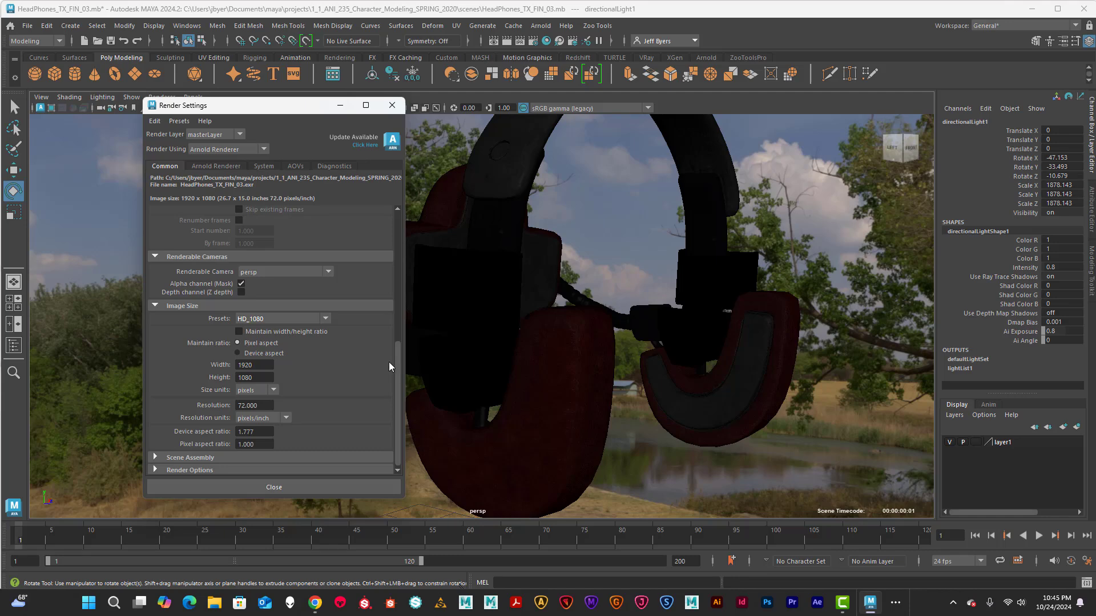
{"action": "left_click", "coordinate": [327, 317]}
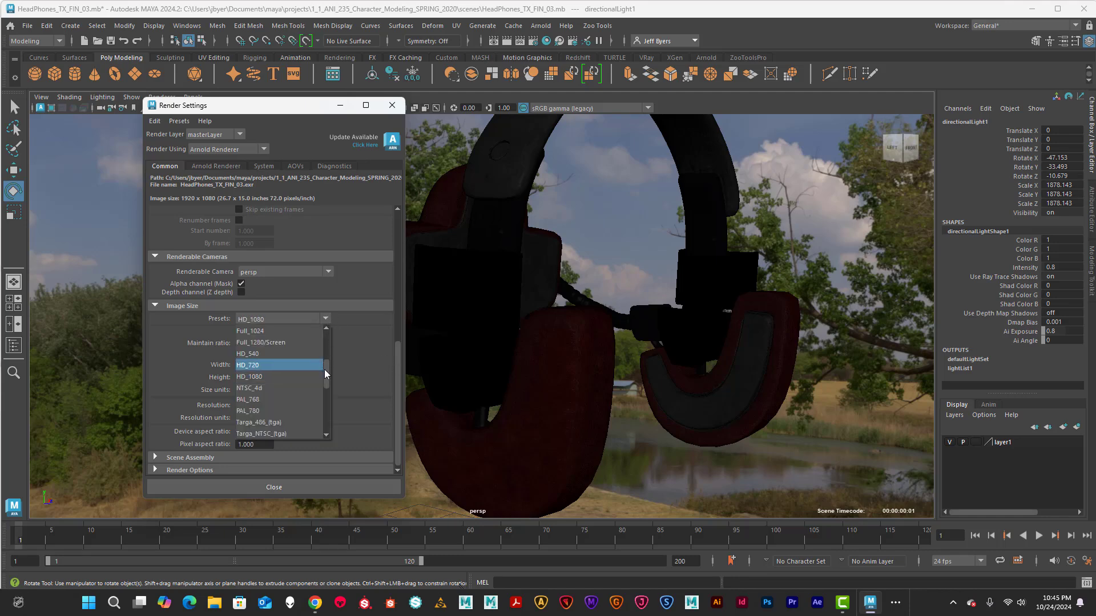
{"action": "mouse_move", "coordinate": [324, 369]}
{"action": "left_mouse_down"}
{"action": "mouse_move", "coordinate": [328, 350]}
{"action": "mouse_move", "coordinate": [324, 368]}
{"action": "left_mouse_up"}
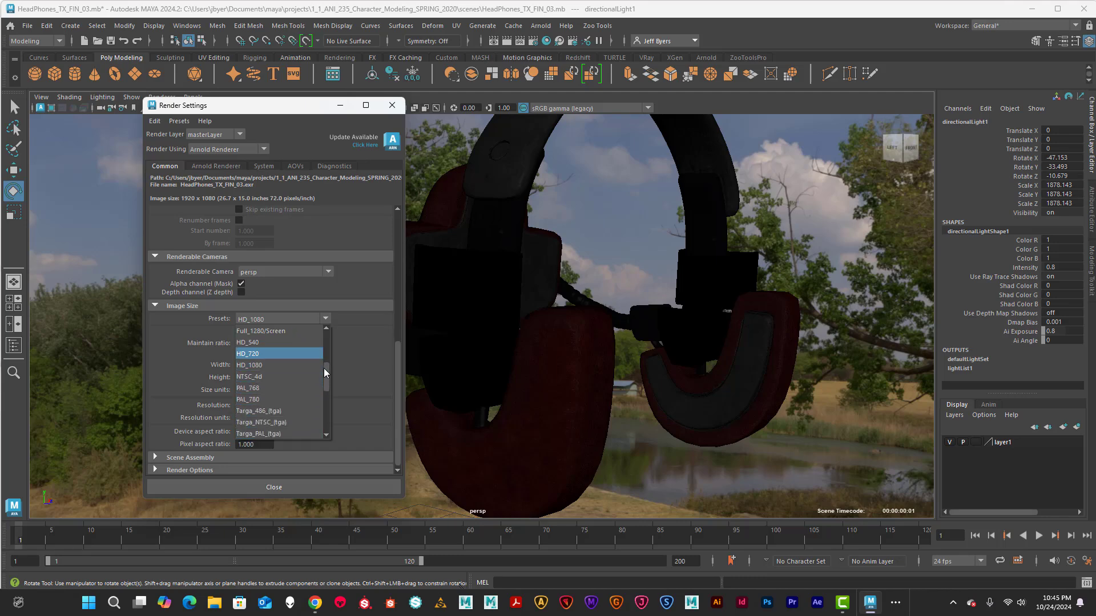
{"action": "left_click", "coordinate": [272, 366]}
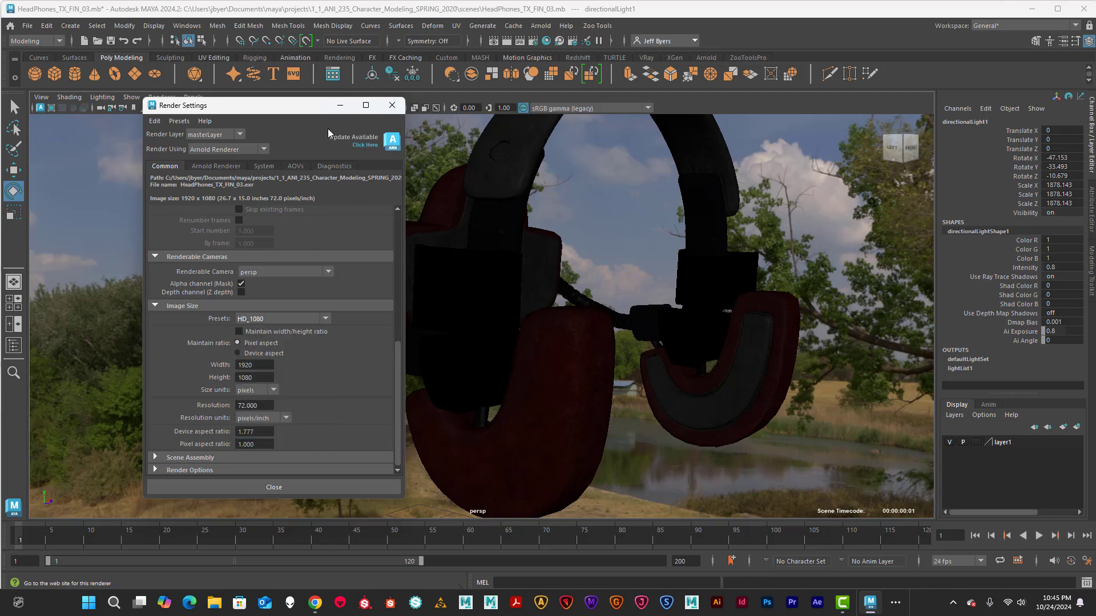
{"action": "left_click", "coordinate": [340, 107]}
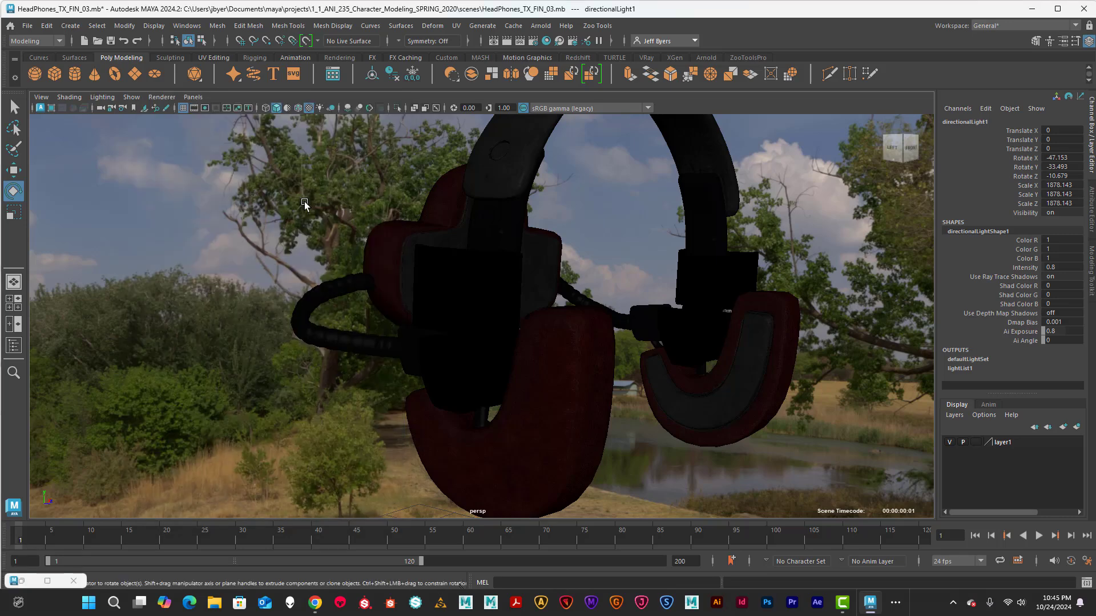
Show the resolution gate with its gate mask in the persp view and frame the whole headphones inside it
{"action": "left_click_drag", "start_coordinate": [481, 242], "coordinate": [411, 251], "text": "alt"}
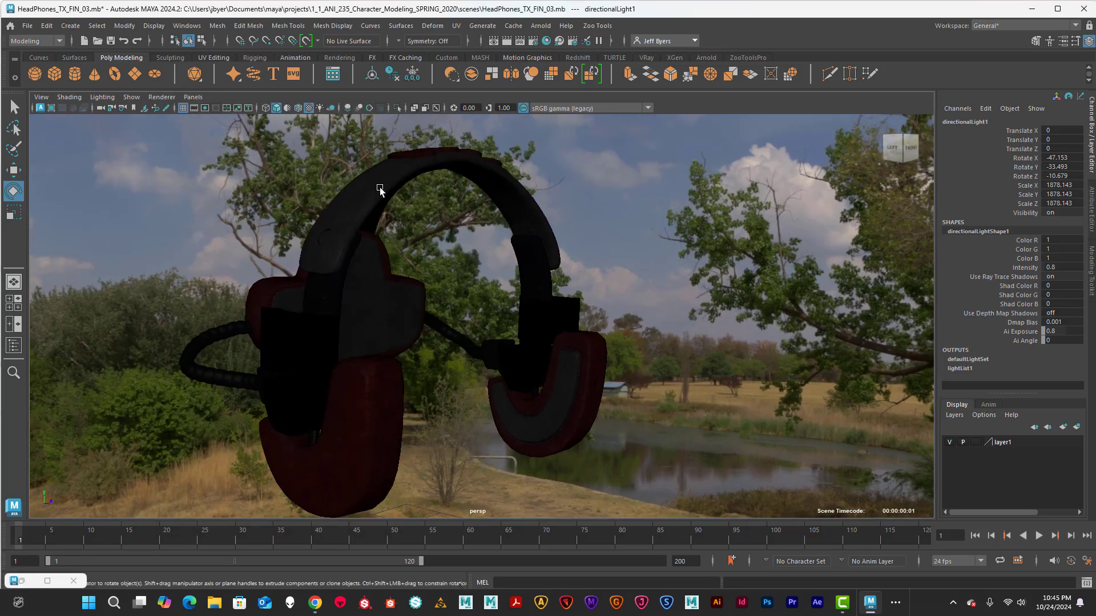
{"action": "left_click", "coordinate": [205, 109]}
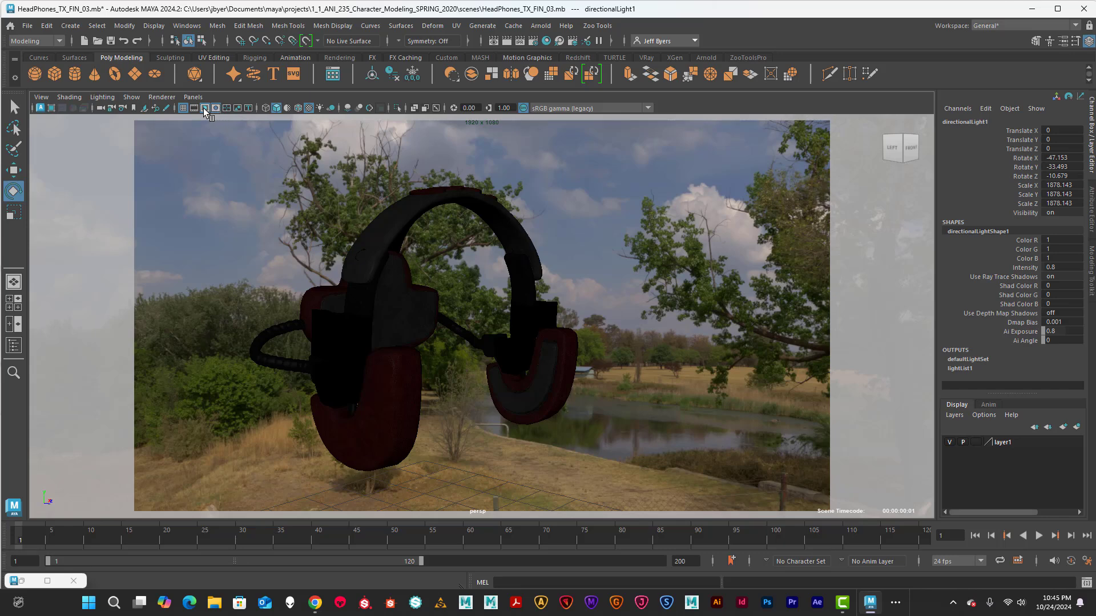
{"action": "left_click", "coordinate": [215, 108]}
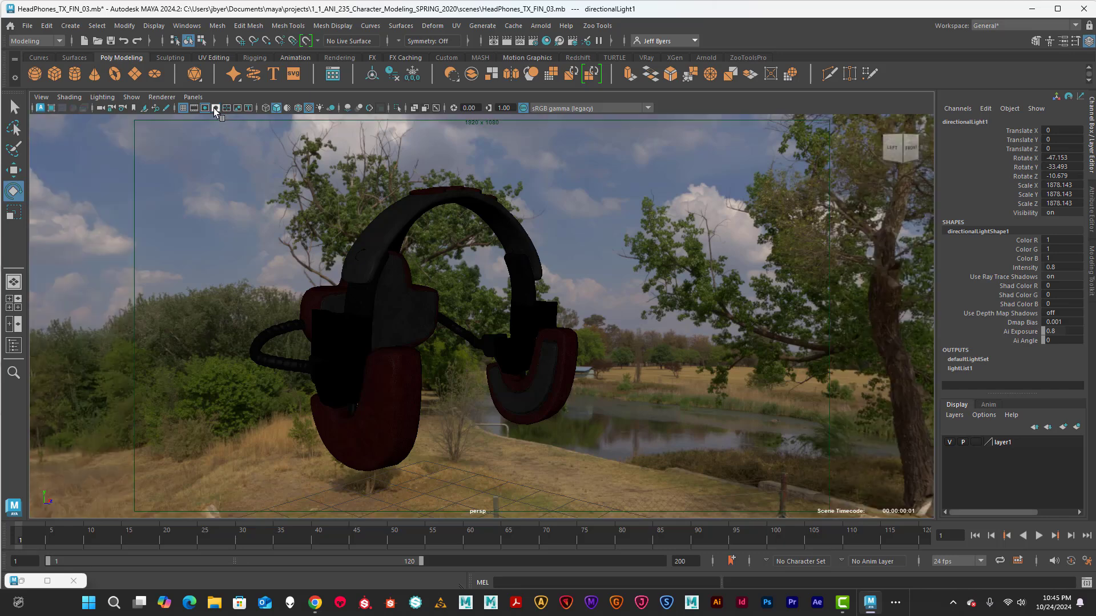
{"action": "left_click", "coordinate": [215, 108]}
{"action": "left_click_drag", "start_coordinate": [545, 291], "coordinate": [577, 279], "text": "alt"}
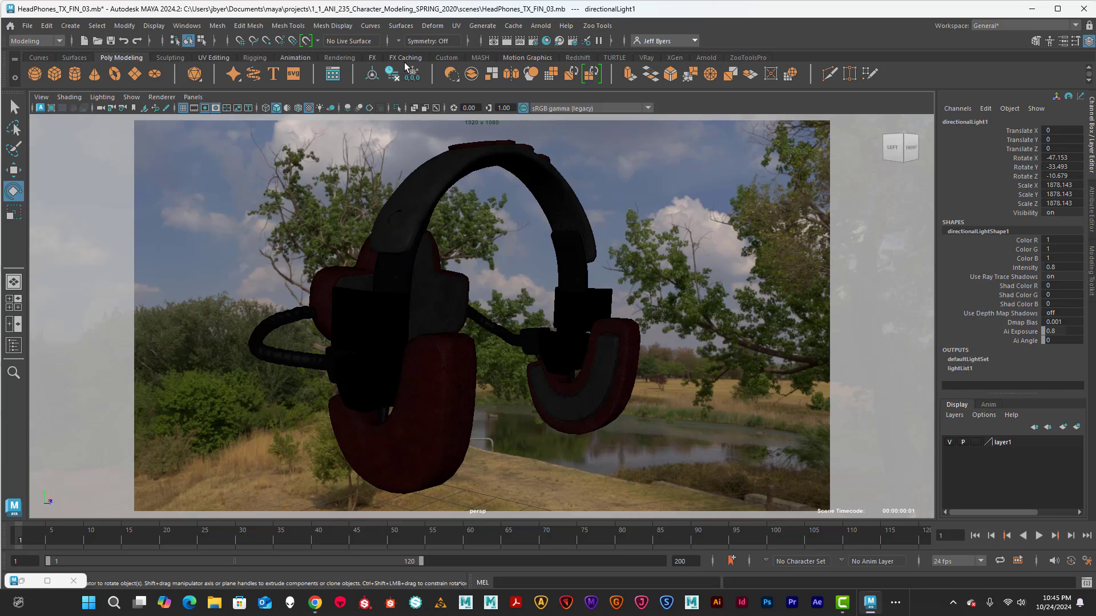
Render the framed headphones at 1920 x 1080 from the persp camera in Arnold RenderView and maximize the render window
{"action": "left_click", "coordinate": [506, 40]}
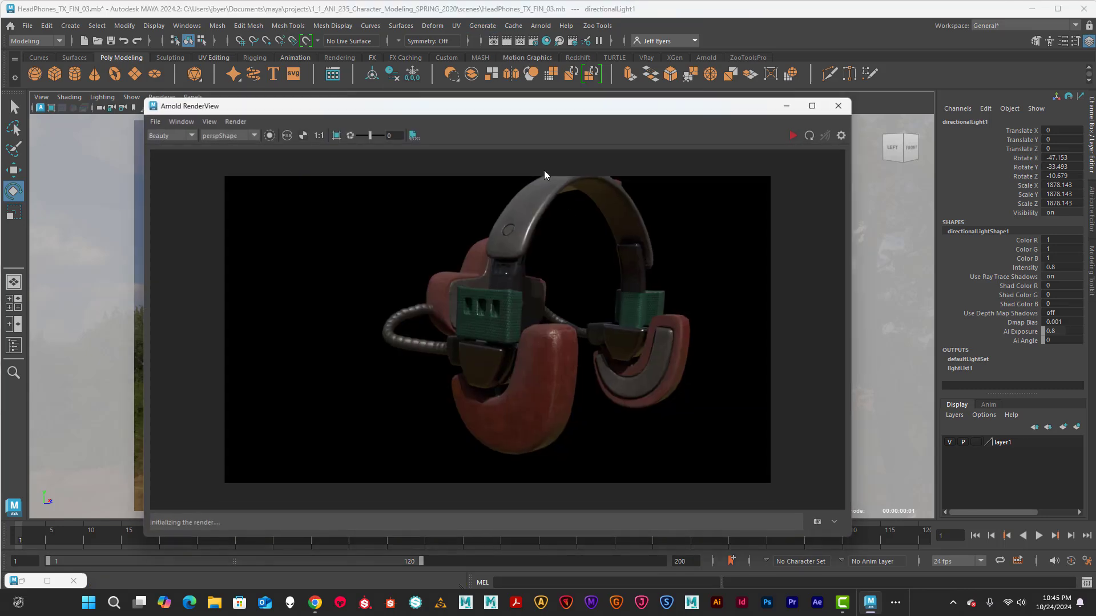
{"action": "left_click", "coordinate": [793, 135]}
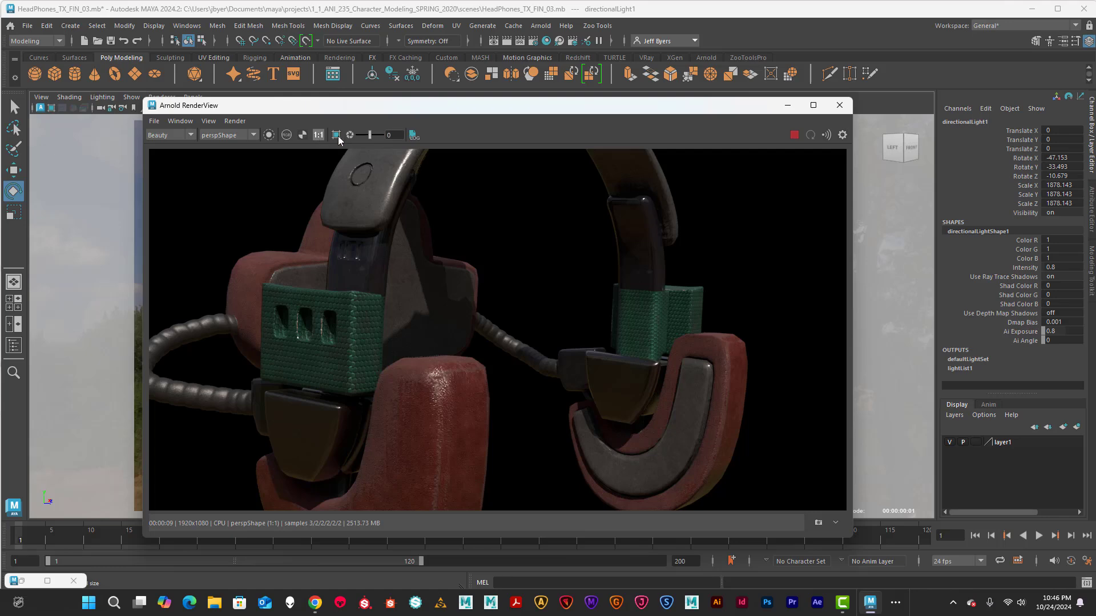
{"action": "left_click", "coordinate": [814, 106]}
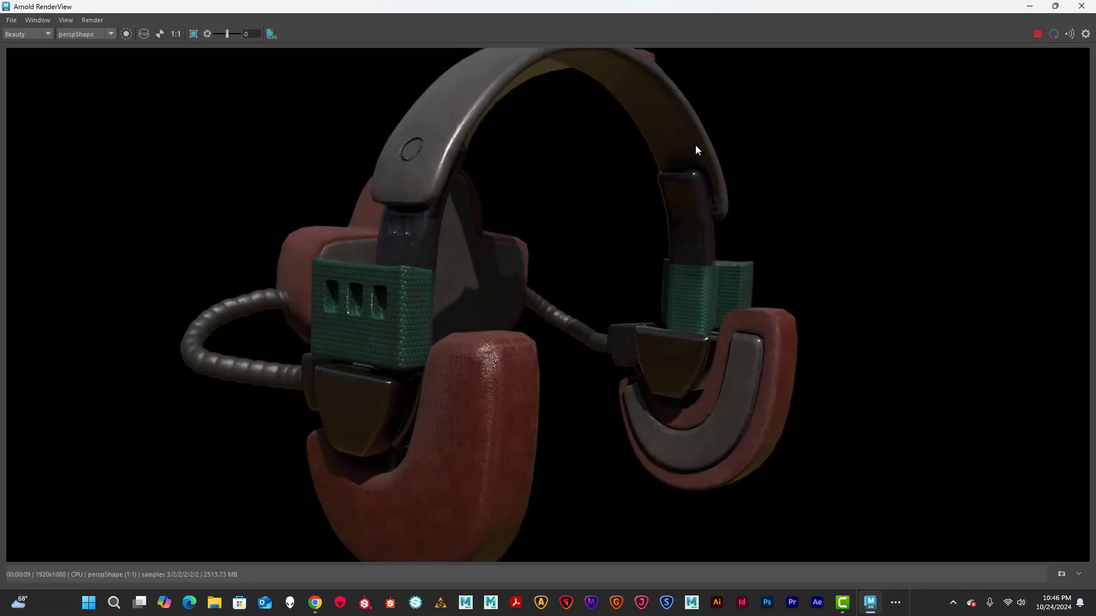
Examine the 1920 x 1080 render's fabric, metal and cushion textures at several magnifications, then close the render window
{"action": "scroll", "coordinate": [711, 191], "scroll_direction": "down", "scroll_amount": 5}
{"action": "scroll", "coordinate": [711, 191], "scroll_direction": "up", "scroll_amount": 3}
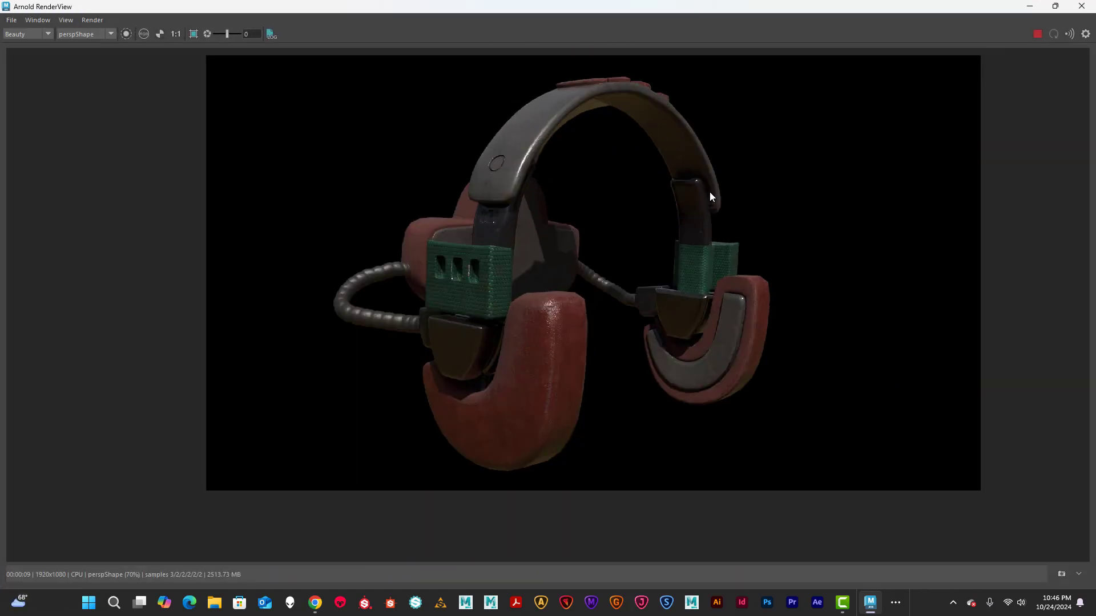
{"action": "left_click", "coordinate": [174, 34]}
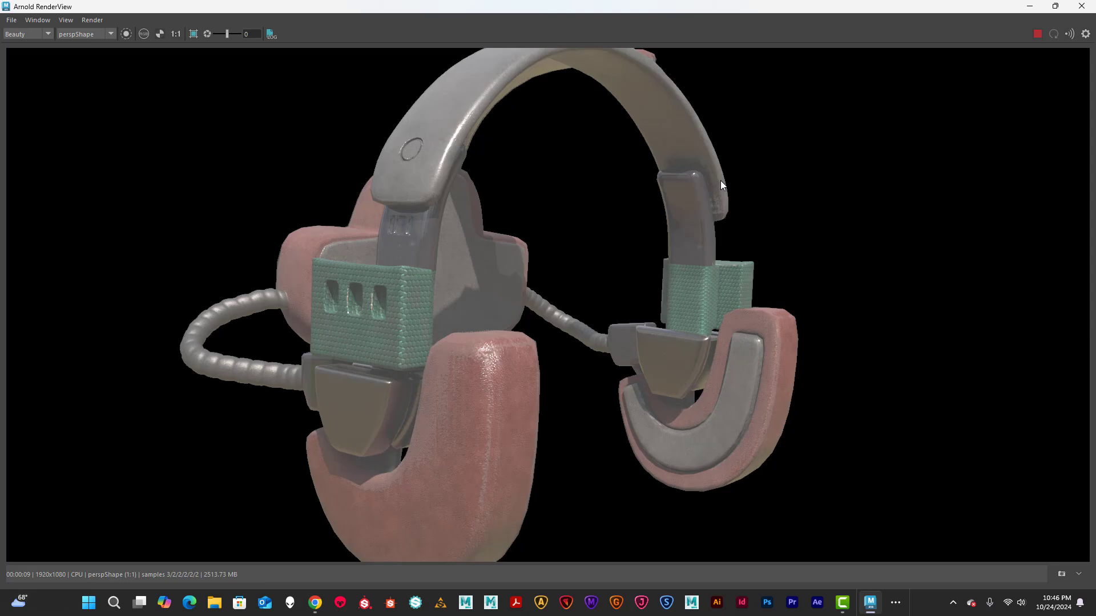
{"action": "scroll", "coordinate": [814, 173], "scroll_direction": "down", "scroll_amount": 1}
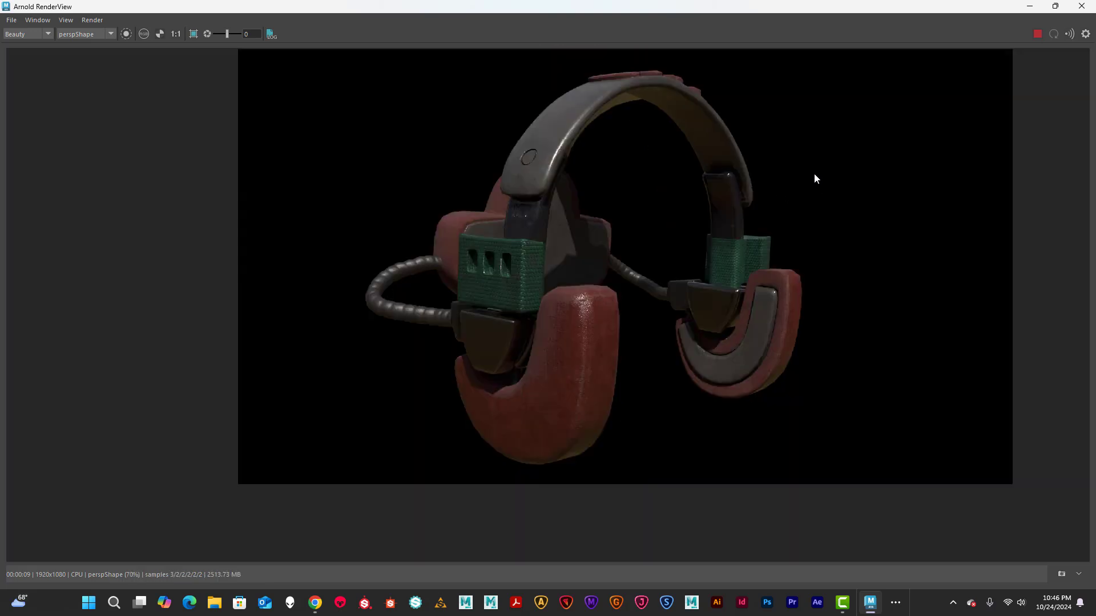
{"action": "scroll", "coordinate": [814, 172], "scroll_direction": "up", "scroll_amount": 1}
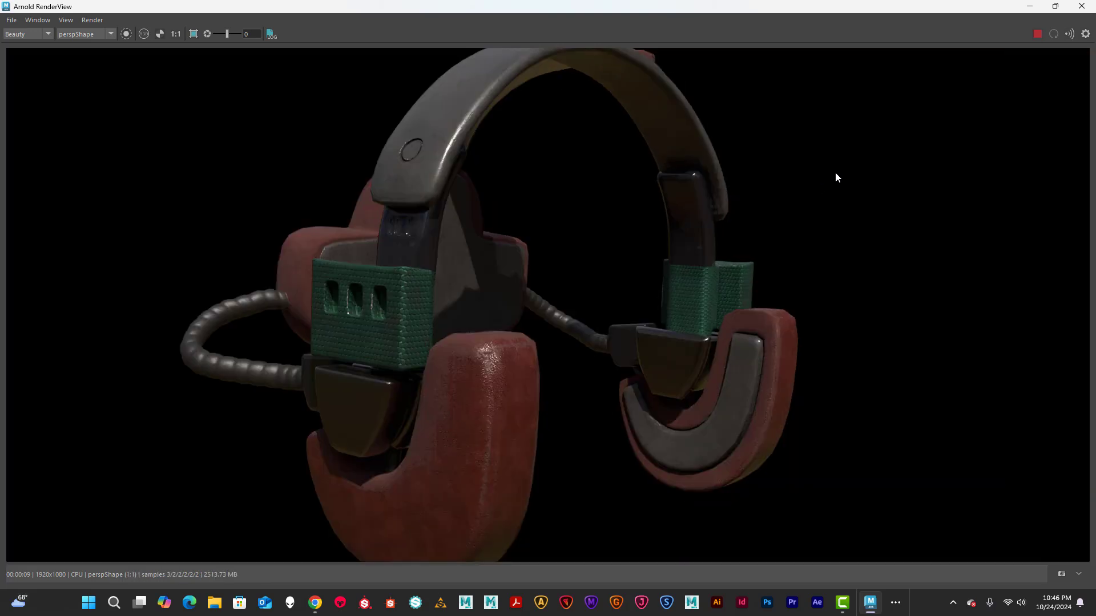
{"action": "scroll", "coordinate": [815, 173], "scroll_direction": "down", "scroll_amount": 1}
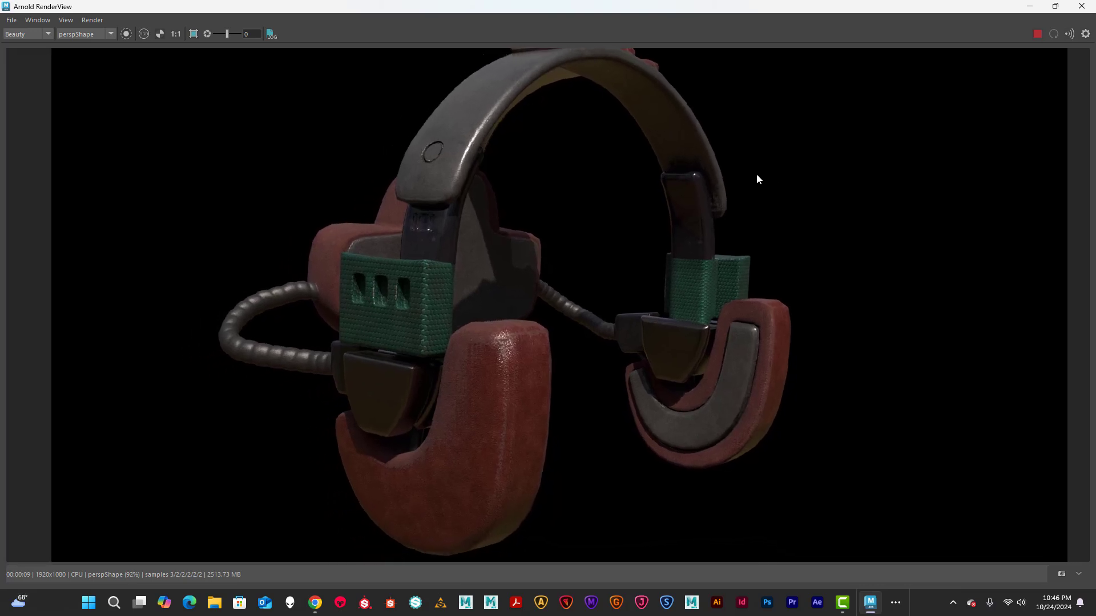
{"action": "right_click_drag", "start_coordinate": [757, 174], "coordinate": [662, 169], "text": "alt"}
{"action": "middle_click_drag", "start_coordinate": [762, 164], "coordinate": [691, 181], "text": "alt"}
{"action": "right_click_drag", "start_coordinate": [733, 186], "coordinate": [688, 182], "text": "alt"}
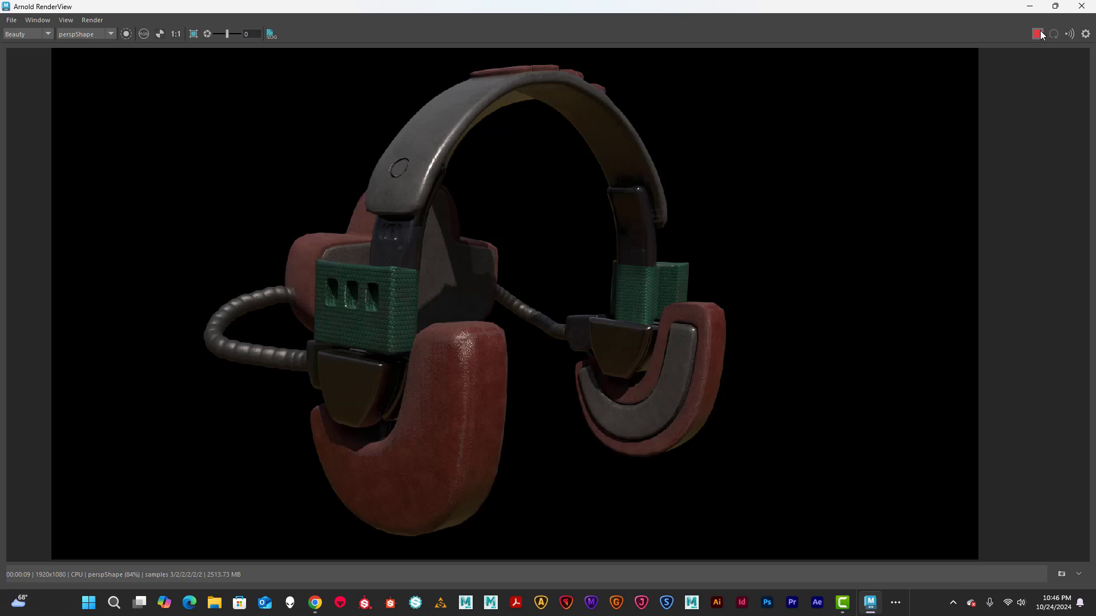
{"action": "left_click", "coordinate": [1079, 7]}
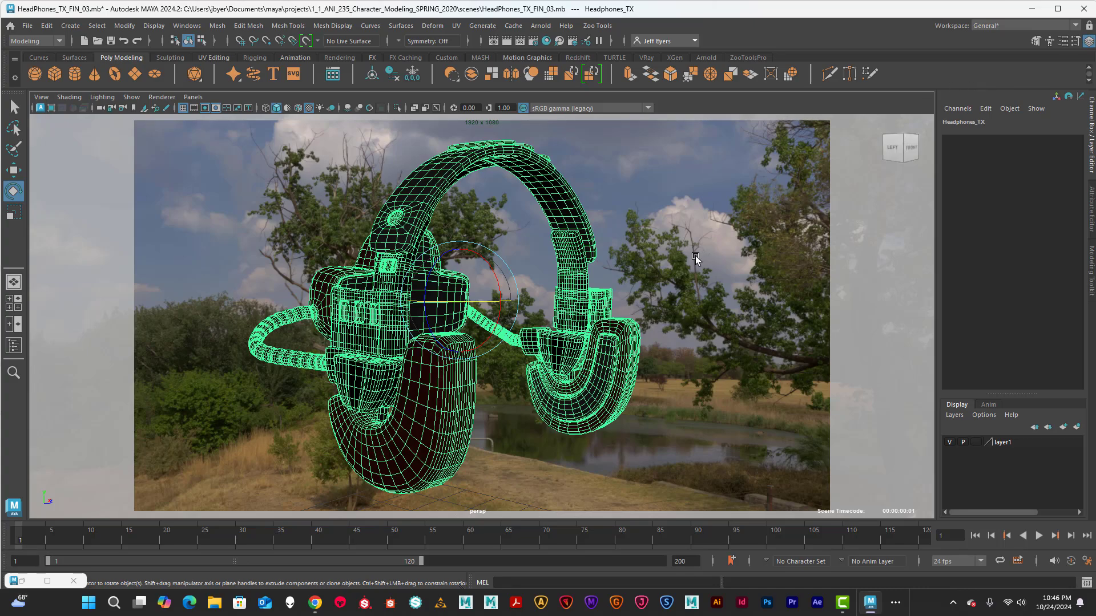
Render the headphones from the opposite front side of the persp camera in Arnold RenderView, then close the render window
{"action": "left_click_drag", "start_coordinate": [684, 247], "coordinate": [668, 229], "text": "alt"}
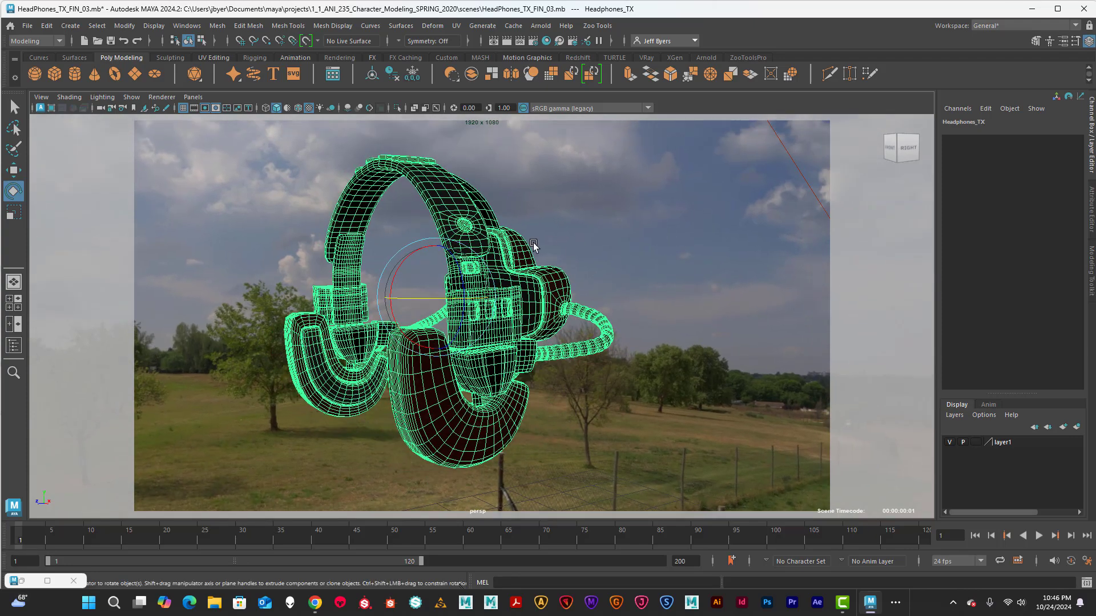
{"action": "left_click", "coordinate": [506, 41]}
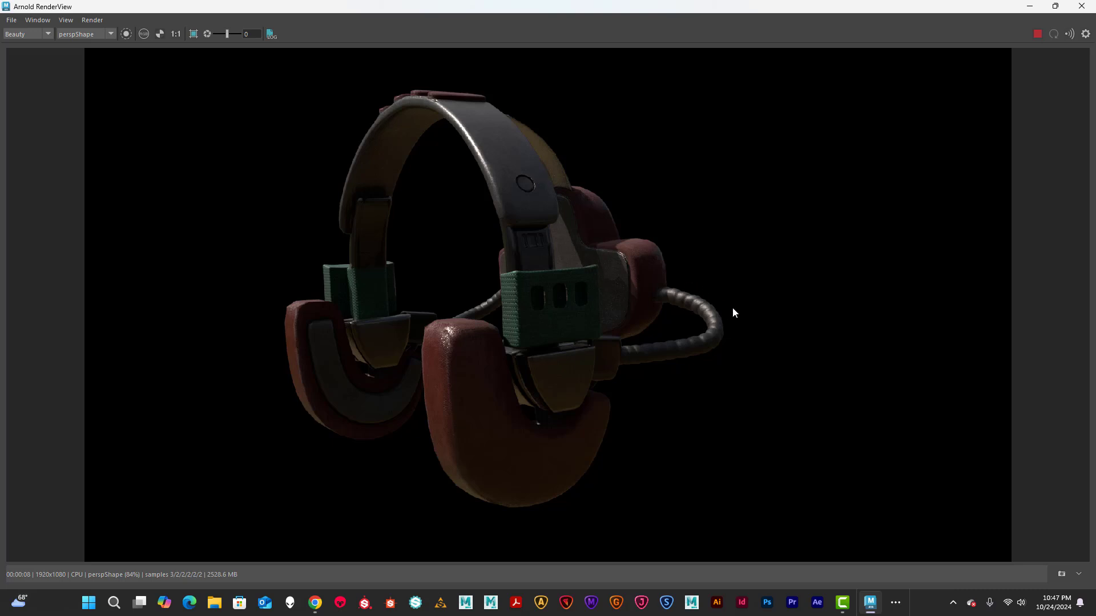
{"action": "mouse_move", "coordinate": [733, 305]}
{"action": "left_mouse_down"}
{"action": "mouse_move", "coordinate": [758, 309]}
{"action": "mouse_move", "coordinate": [718, 306]}
{"action": "left_mouse_up"}
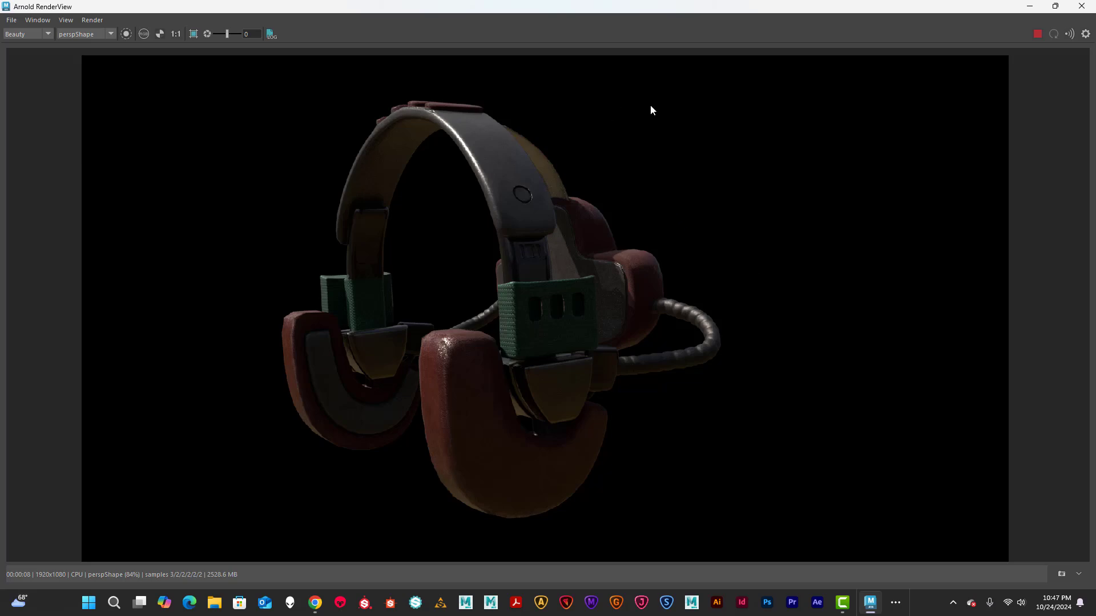
{"action": "left_click", "coordinate": [1082, 6]}
Render the headphones from the side facing the large red rear cushion in Arnold RenderView, then close the render window
{"action": "left_click_drag", "start_coordinate": [524, 245], "coordinate": [462, 276], "text": "alt"}
{"action": "scroll", "coordinate": [575, 237], "scroll_direction": "down", "scroll_amount": 3}
{"action": "scroll", "coordinate": [570, 239], "scroll_direction": "up", "scroll_amount": 6}
{"action": "mouse_move", "coordinate": [465, 326]}
{"action": "left_mouse_down"}
{"action": "mouse_move", "coordinate": [453, 321]}
{"action": "mouse_move", "coordinate": [485, 318]}
{"action": "left_mouse_up"}
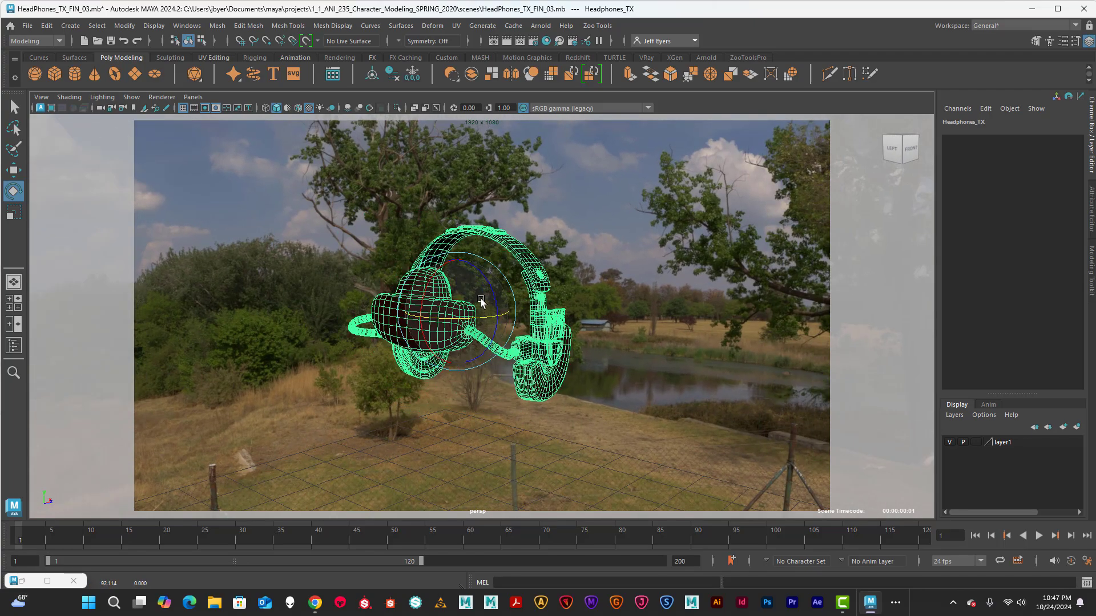
{"action": "scroll", "coordinate": [480, 309], "scroll_direction": "up", "scroll_amount": 3}
{"action": "scroll", "coordinate": [544, 314], "scroll_direction": "up", "scroll_amount": 2}
{"action": "scroll", "coordinate": [544, 311], "scroll_direction": "up", "scroll_amount": 2}
{"action": "middle_click_drag", "start_coordinate": [541, 291], "coordinate": [559, 290], "text": "alt"}
{"action": "scroll", "coordinate": [560, 290], "scroll_direction": "up", "scroll_amount": 1}
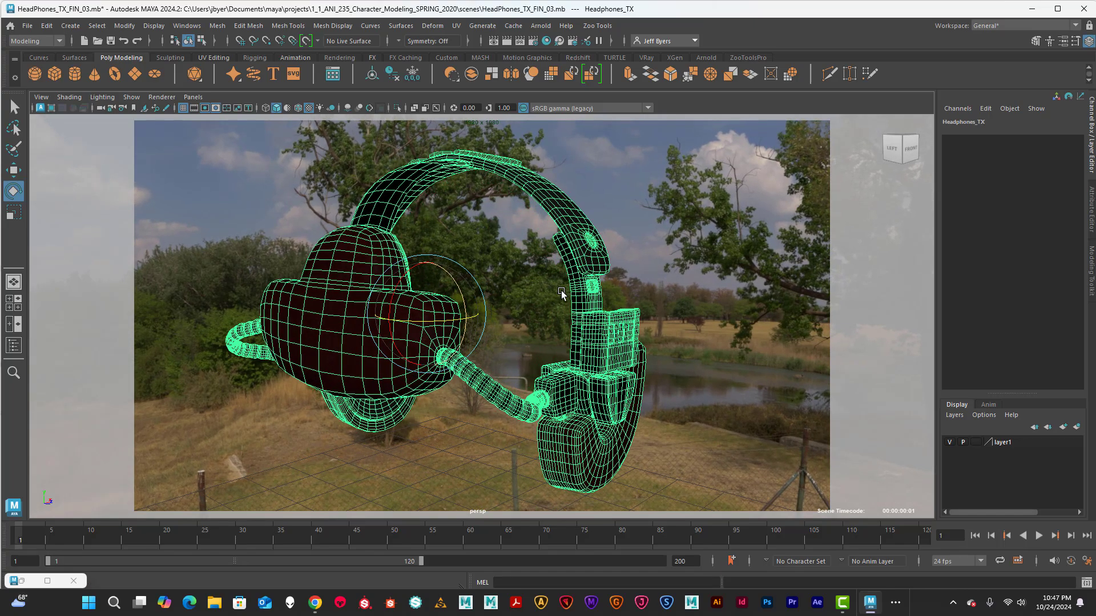
{"action": "left_click", "coordinate": [505, 41]}
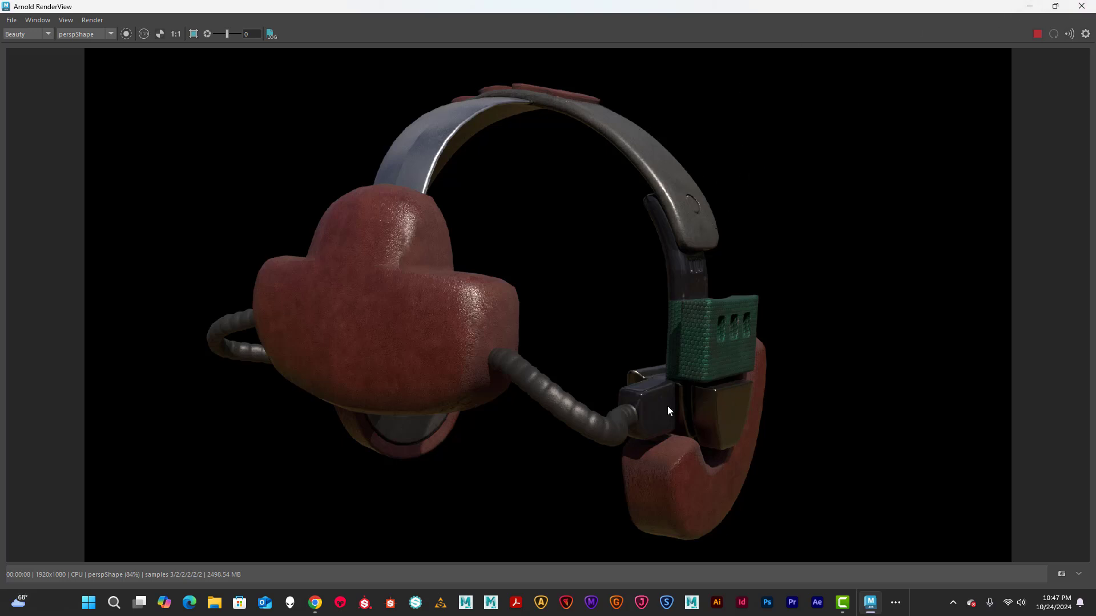
{"action": "left_click", "coordinate": [1083, 7]}
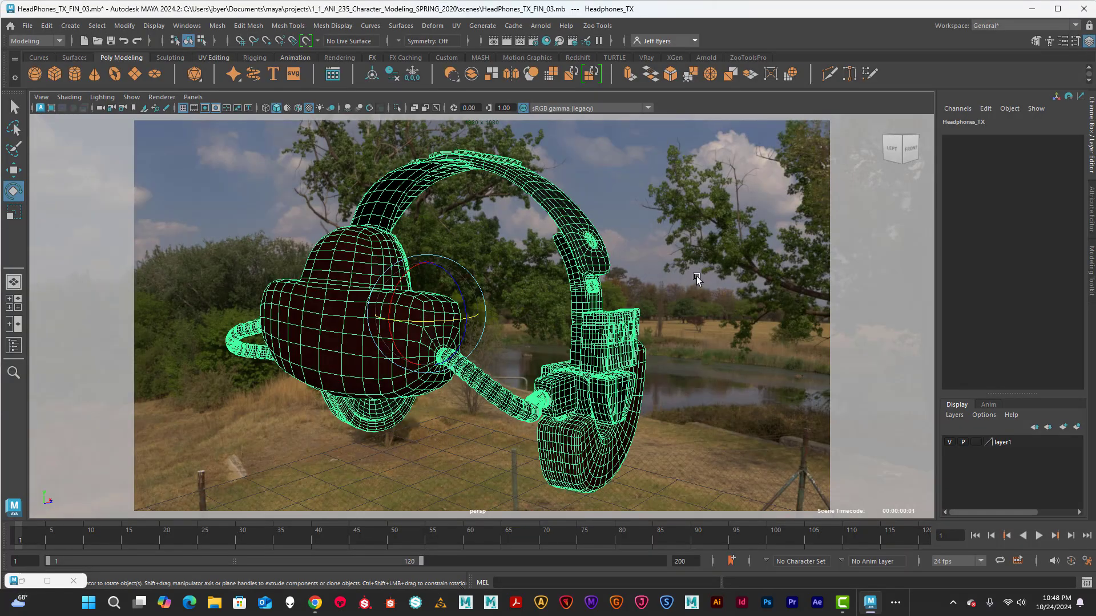
Scale directionalLight1 down uniformly to about 62.3 and raise it along Y to about 169.8, onto the headphones
{"action": "left_click_drag", "start_coordinate": [696, 280], "coordinate": [633, 292], "text": "alt"}
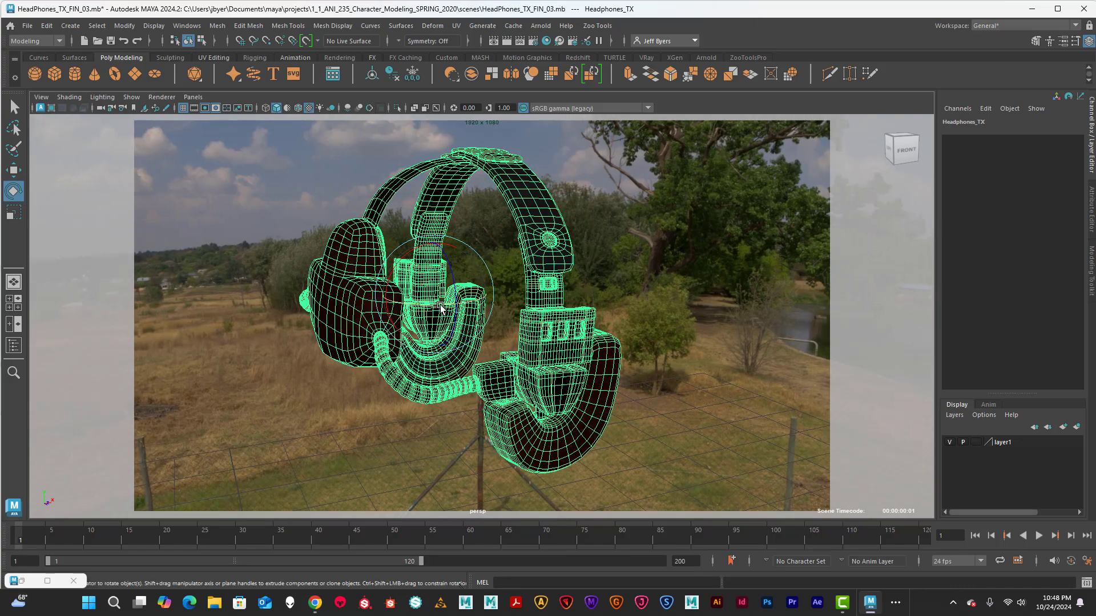
{"action": "left_click_drag", "start_coordinate": [450, 302], "coordinate": [440, 306]}
{"action": "scroll", "coordinate": [441, 306], "scroll_direction": "down", "scroll_amount": 12}
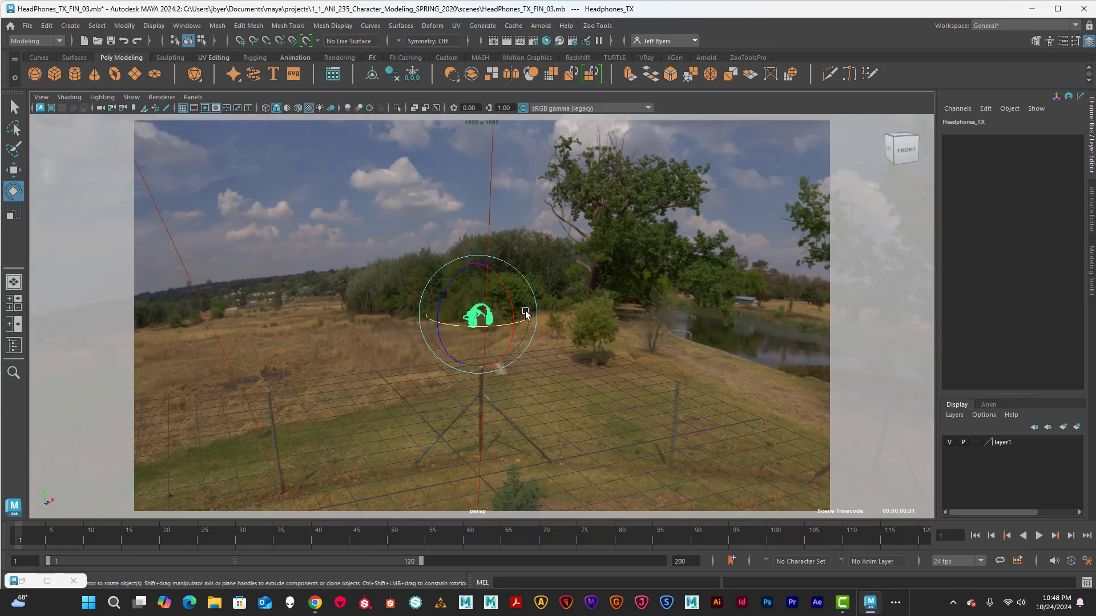
{"action": "left_click_drag", "start_coordinate": [536, 326], "coordinate": [449, 303], "text": "alt"}
{"action": "scroll", "coordinate": [450, 301], "scroll_direction": "down", "scroll_amount": 3}
{"action": "left_click", "coordinate": [414, 259]}
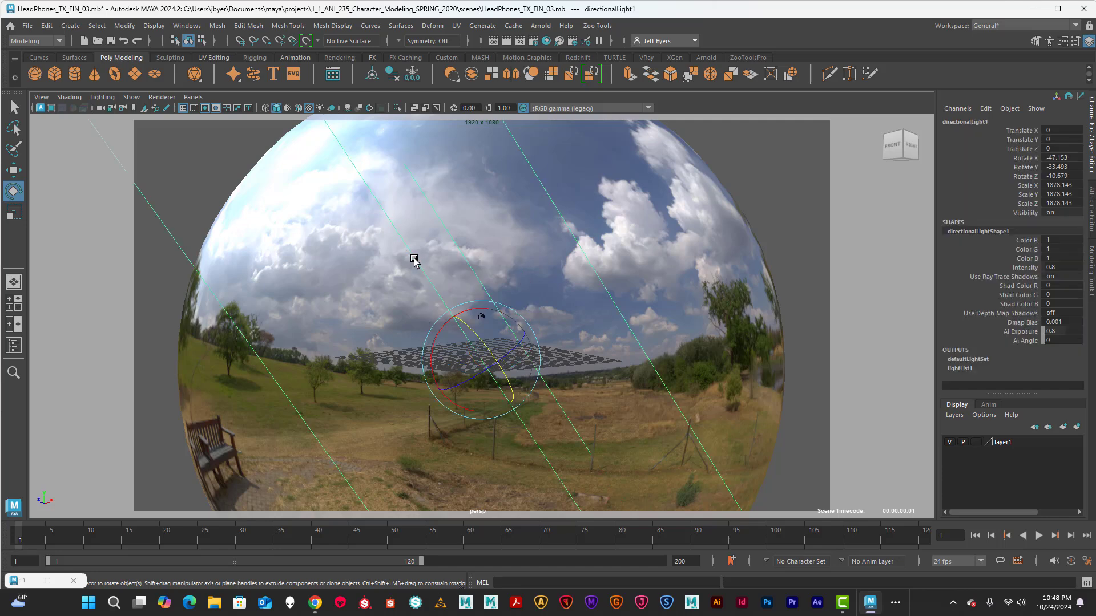
{"action": "key", "text": "r"}
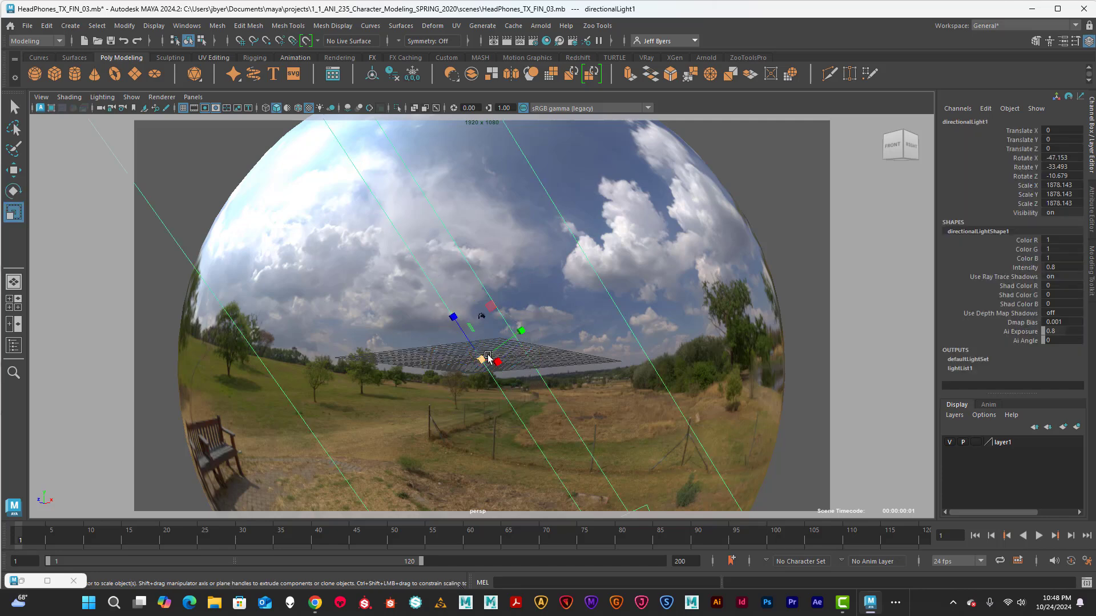
{"action": "left_click_drag", "start_coordinate": [483, 361], "coordinate": [336, 357]}
{"action": "left_click_drag", "start_coordinate": [480, 363], "coordinate": [365, 359]}
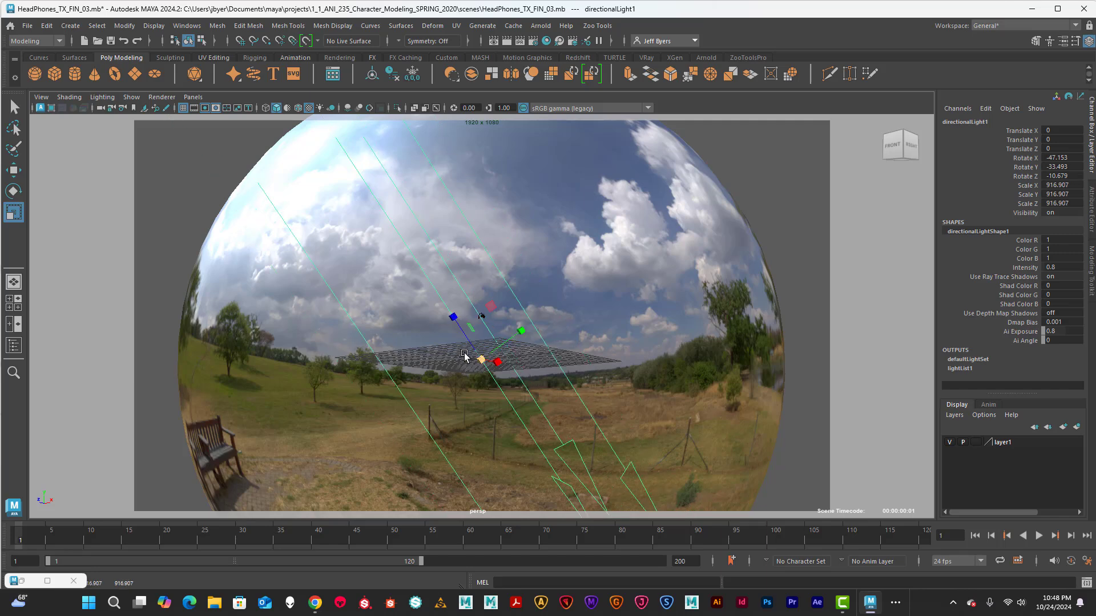
{"action": "mouse_move", "coordinate": [477, 362]}
{"action": "left_mouse_down"}
{"action": "mouse_move", "coordinate": [452, 357]}
{"action": "mouse_move", "coordinate": [466, 357]}
{"action": "left_mouse_up"}
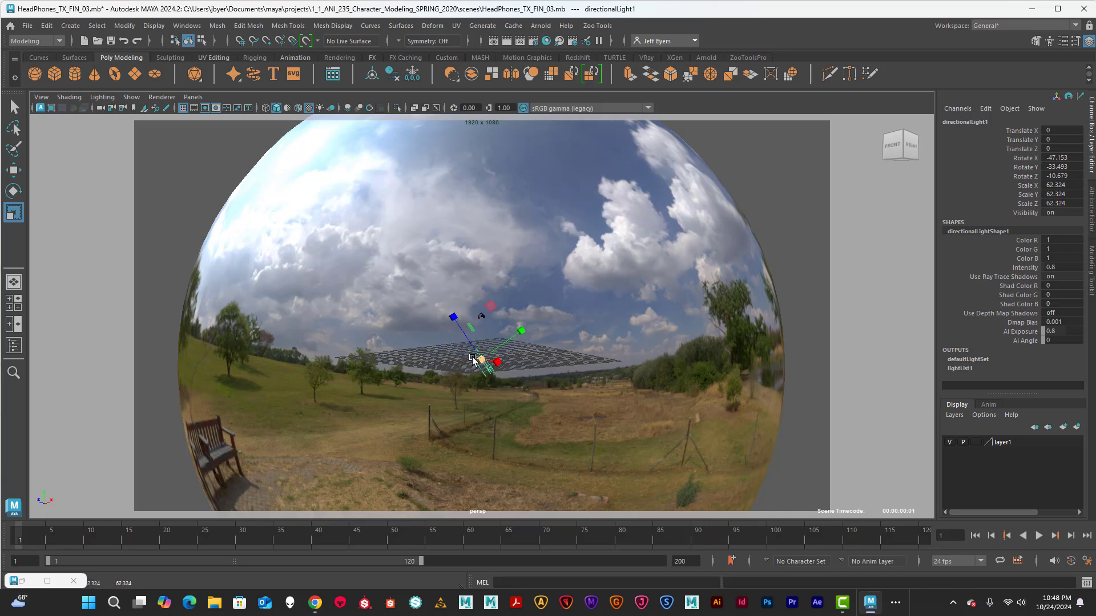
{"action": "key", "text": "w"}
{"action": "left_click_drag", "start_coordinate": [480, 310], "coordinate": [480, 264]}
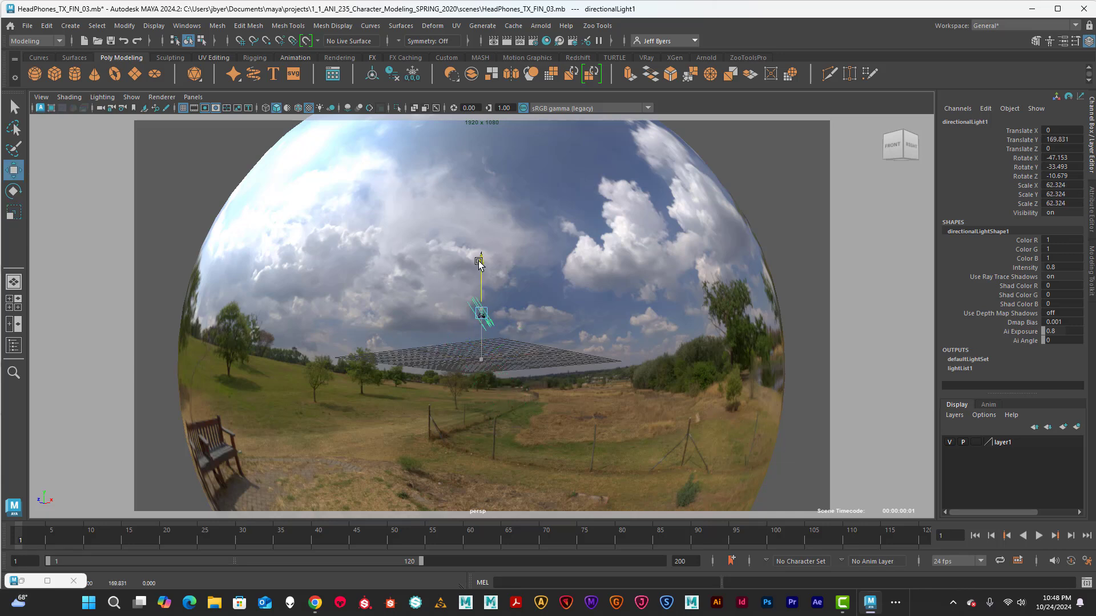
Examine the headphones and the directional light's angle from several sides and distances inside the resolution gate
{"action": "scroll", "coordinate": [476, 305], "scroll_direction": "up", "scroll_amount": 10}
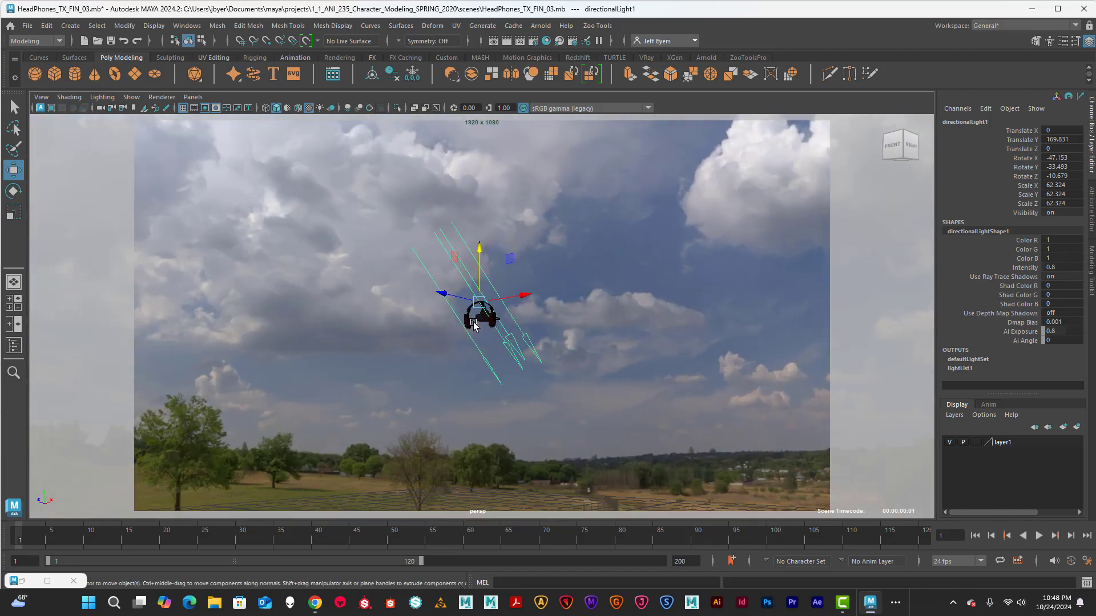
{"action": "scroll", "coordinate": [519, 343], "scroll_direction": "up", "scroll_amount": 10}
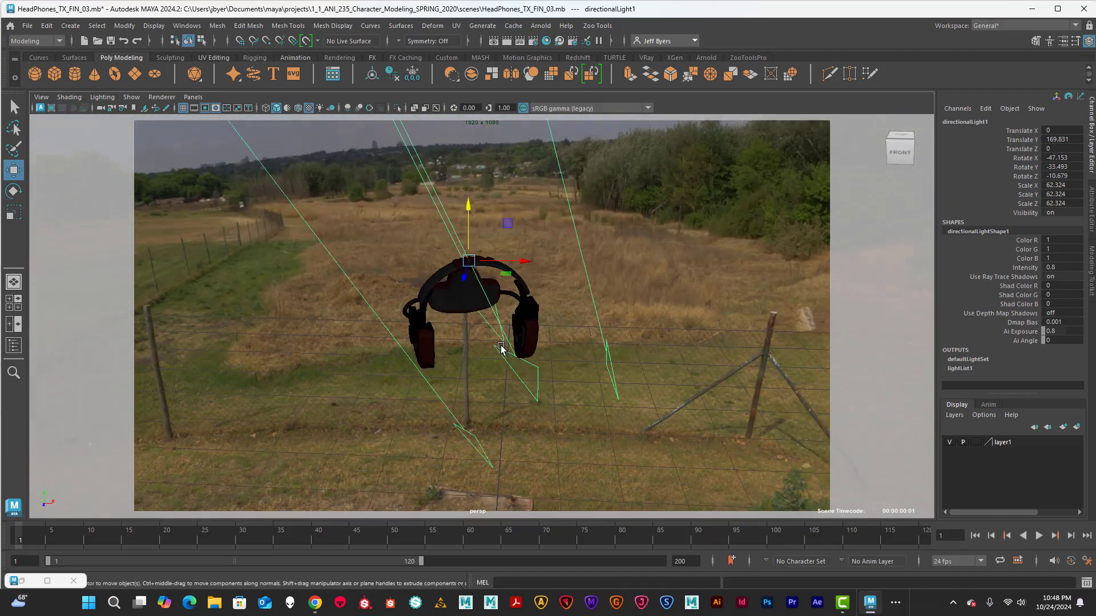
{"action": "left_click_drag", "start_coordinate": [516, 344], "coordinate": [502, 324], "text": "alt"}
{"action": "scroll", "coordinate": [498, 328], "scroll_direction": "down", "scroll_amount": 4}
{"action": "scroll", "coordinate": [497, 330], "scroll_direction": "up", "scroll_amount": 4}
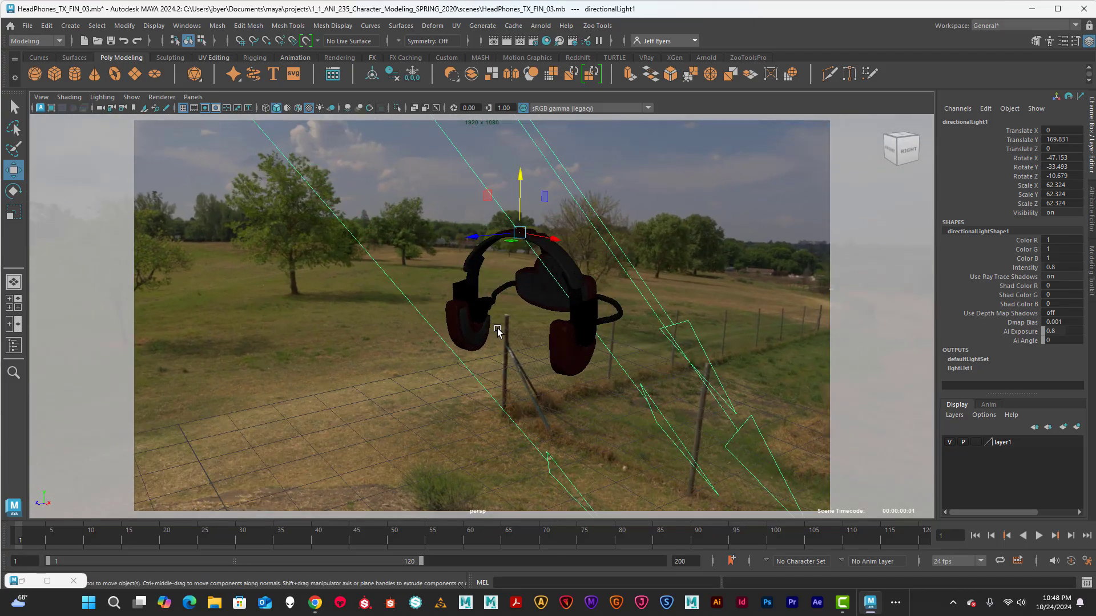
{"action": "scroll", "coordinate": [497, 334], "scroll_direction": "up", "scroll_amount": 2}
{"action": "scroll", "coordinate": [454, 342], "scroll_direction": "up", "scroll_amount": 2}
{"action": "scroll", "coordinate": [456, 343], "scroll_direction": "down", "scroll_amount": 3}
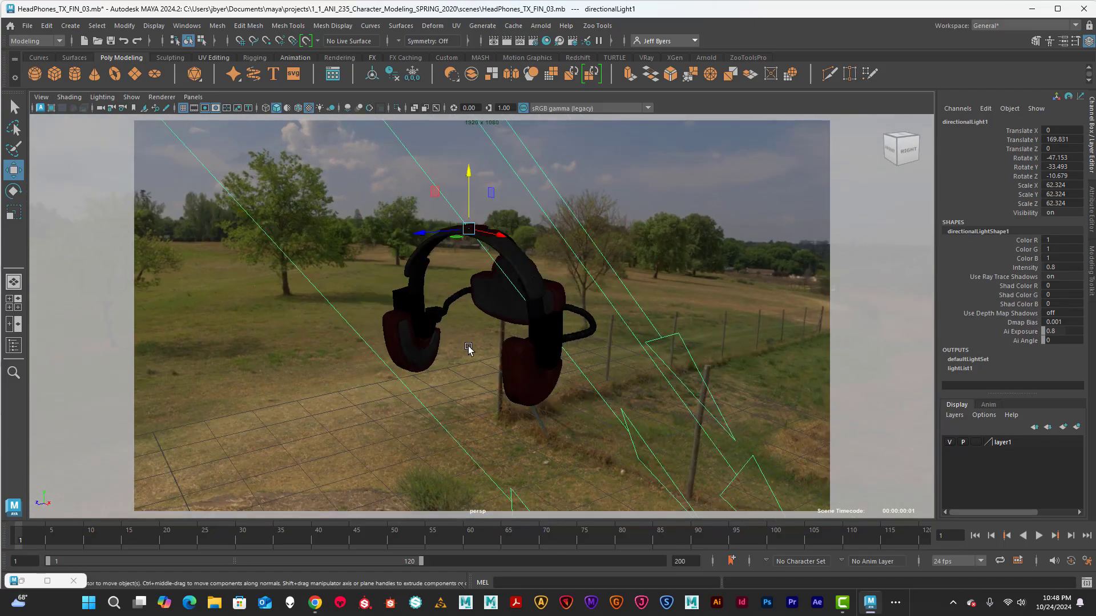
{"action": "mouse_move", "coordinate": [470, 348]}
{"action": "left_mouse_down", "text": "alt"}
{"action": "mouse_move", "coordinate": [587, 347]}
{"action": "mouse_move", "coordinate": [454, 343]}
{"action": "mouse_move", "coordinate": [479, 340]}
{"action": "left_mouse_up", "text": "alt"}
{"action": "scroll", "coordinate": [457, 342], "scroll_direction": "down", "scroll_amount": 3}
{"action": "scroll", "coordinate": [481, 338], "scroll_direction": "up", "scroll_amount": 5}
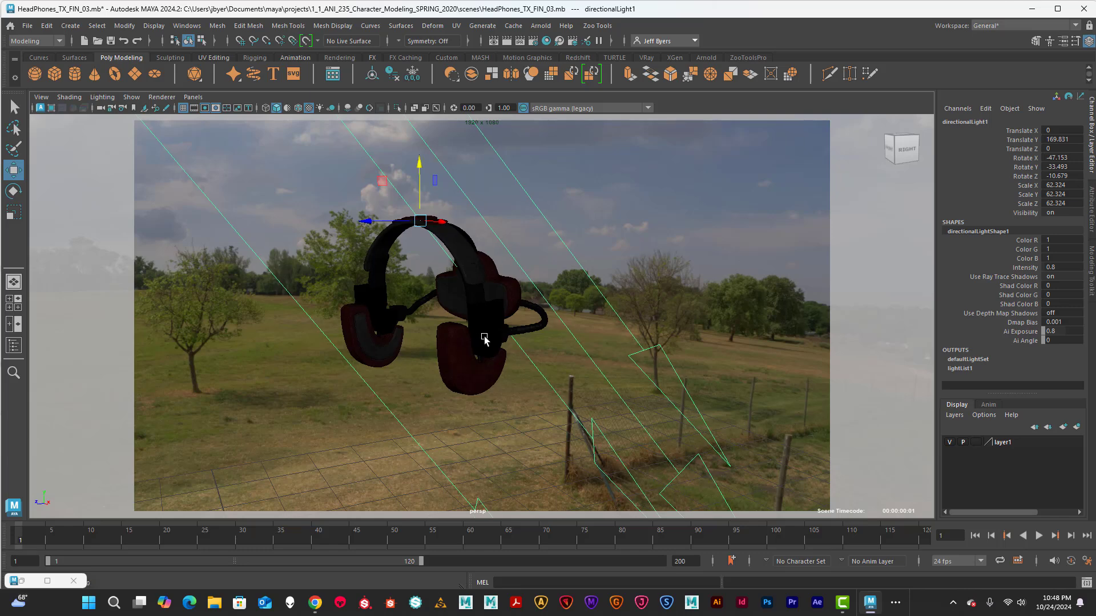
{"action": "middle_click_drag", "start_coordinate": [485, 341], "coordinate": [493, 355], "text": "alt"}
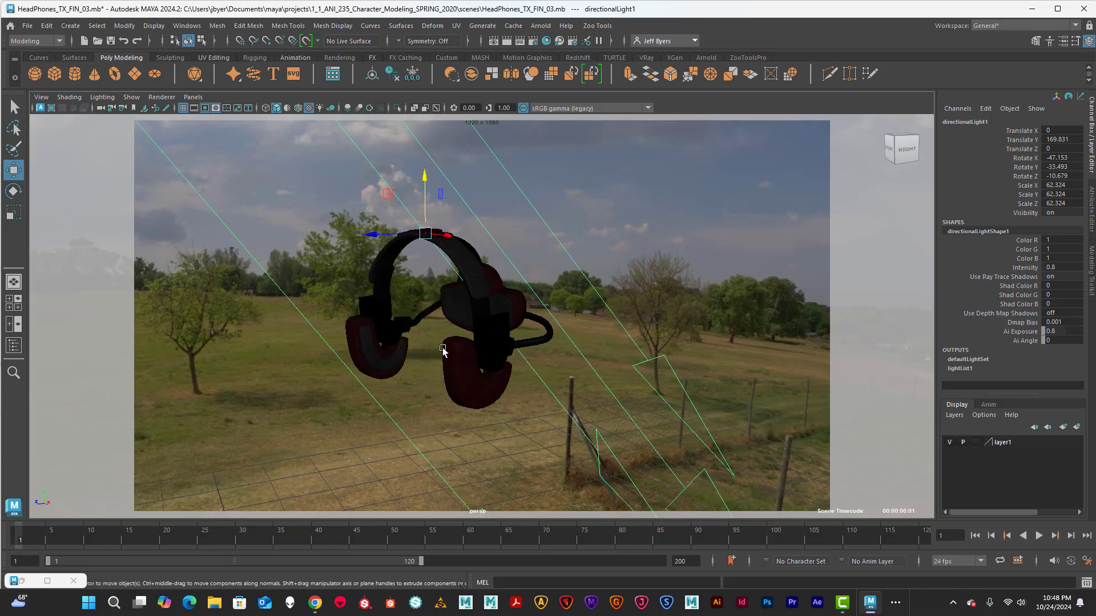
{"action": "scroll", "coordinate": [423, 371], "scroll_direction": "down", "scroll_amount": 4}
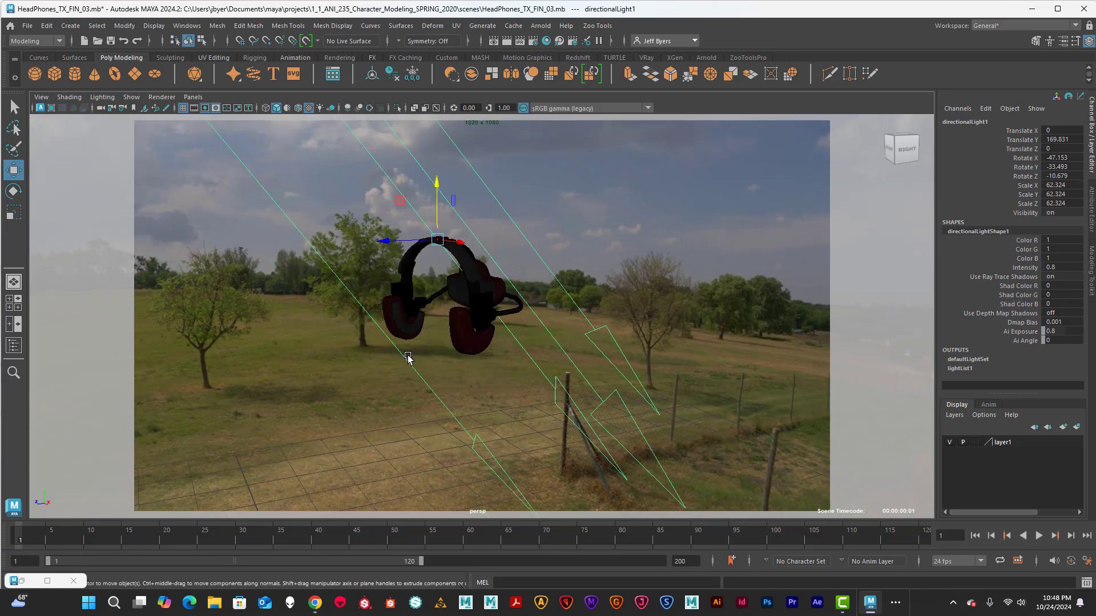
{"action": "scroll", "coordinate": [408, 358], "scroll_direction": "up", "scroll_amount": 6}
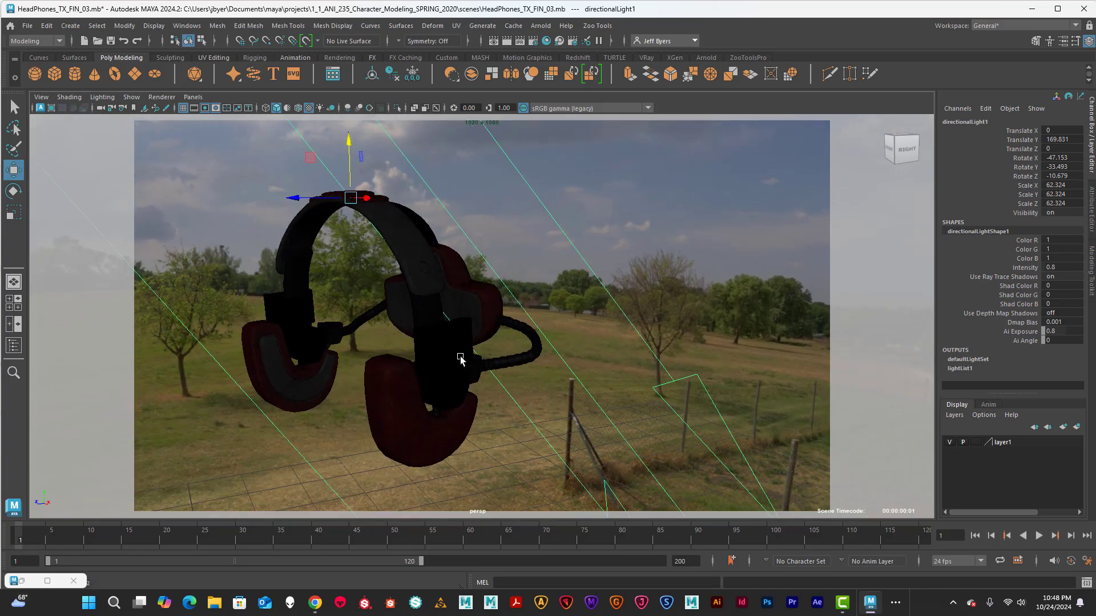
{"action": "left_click_drag", "start_coordinate": [426, 365], "coordinate": [500, 355], "text": "alt"}
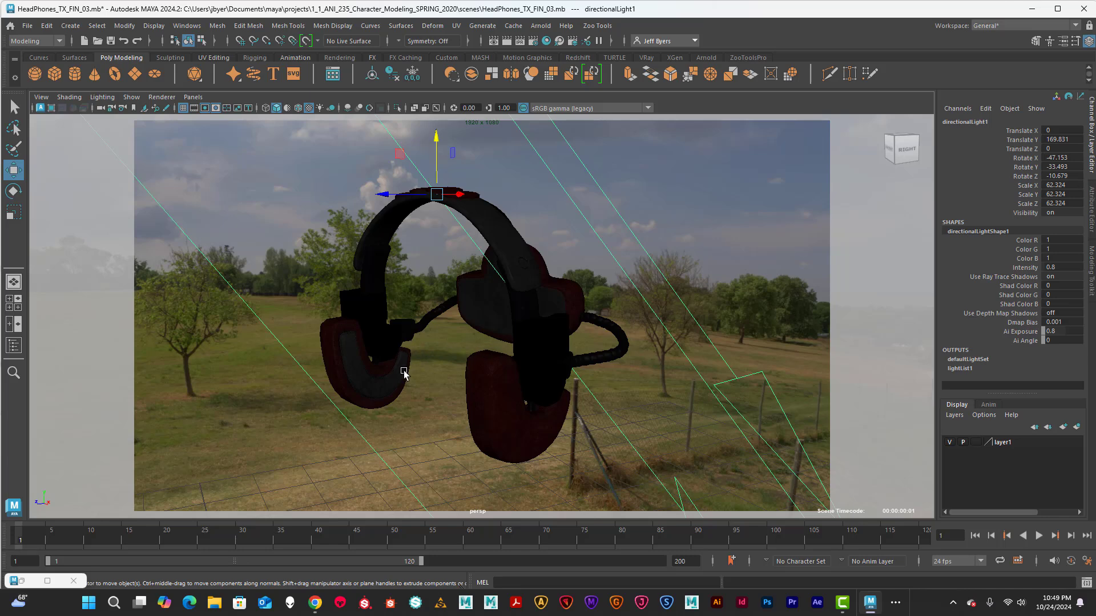
{"action": "scroll", "coordinate": [413, 398], "scroll_direction": "up", "scroll_amount": 2}
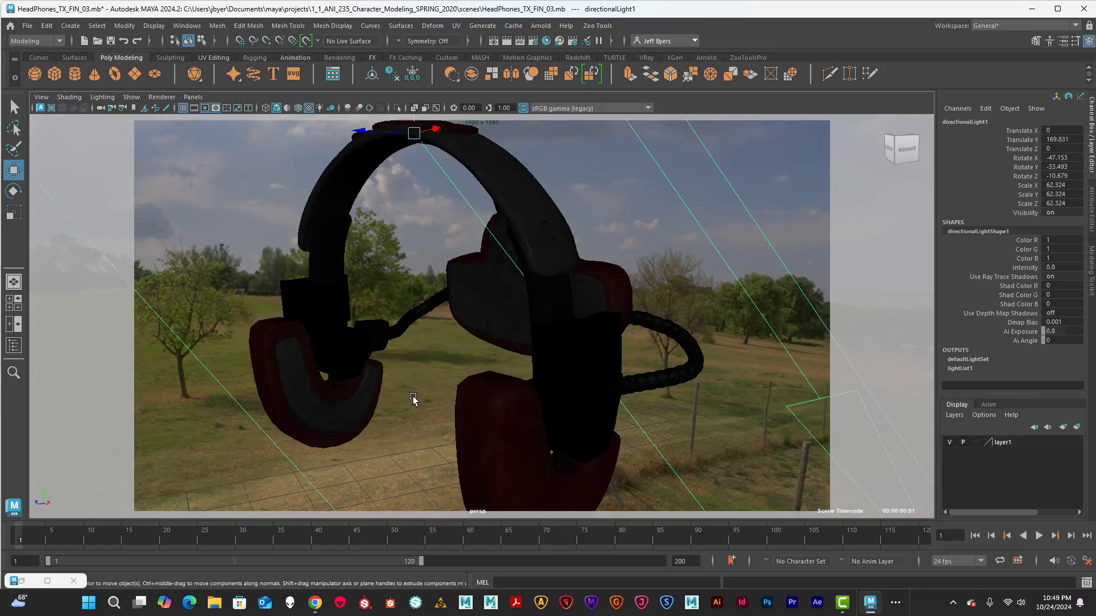
{"action": "scroll", "coordinate": [412, 397], "scroll_direction": "down", "scroll_amount": 1}
{"action": "middle_click_drag", "start_coordinate": [411, 394], "coordinate": [383, 407], "text": "alt"}
{"action": "scroll", "coordinate": [383, 405], "scroll_direction": "up", "scroll_amount": 2}
{"action": "scroll", "coordinate": [384, 403], "scroll_direction": "down", "scroll_amount": 3}
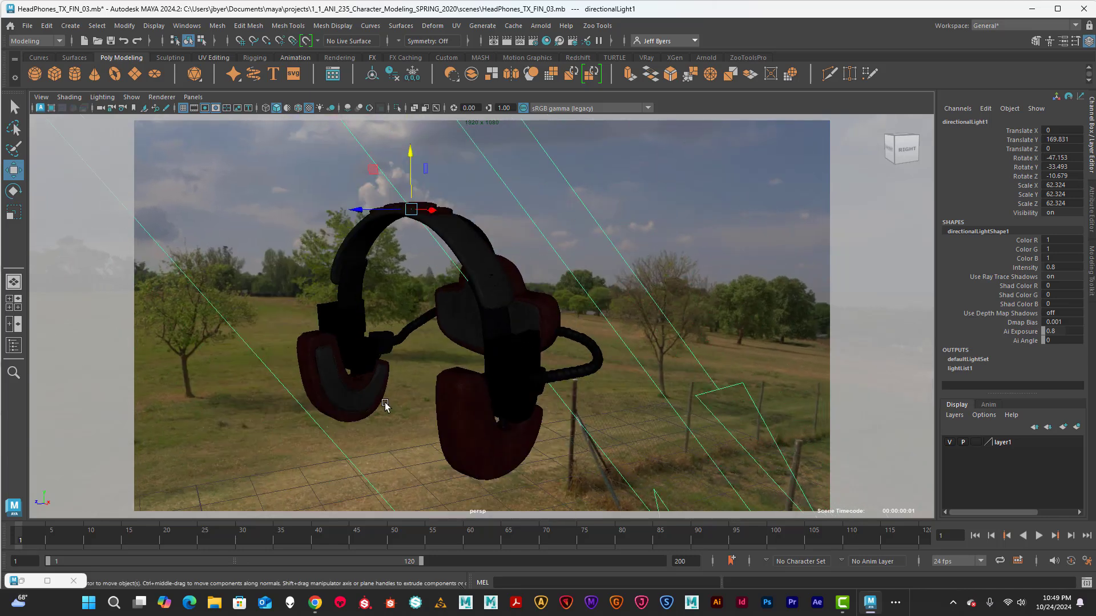
{"action": "left_click_drag", "start_coordinate": [385, 406], "coordinate": [488, 363], "text": "alt"}
{"action": "scroll", "coordinate": [539, 382], "scroll_direction": "down", "scroll_amount": 7}
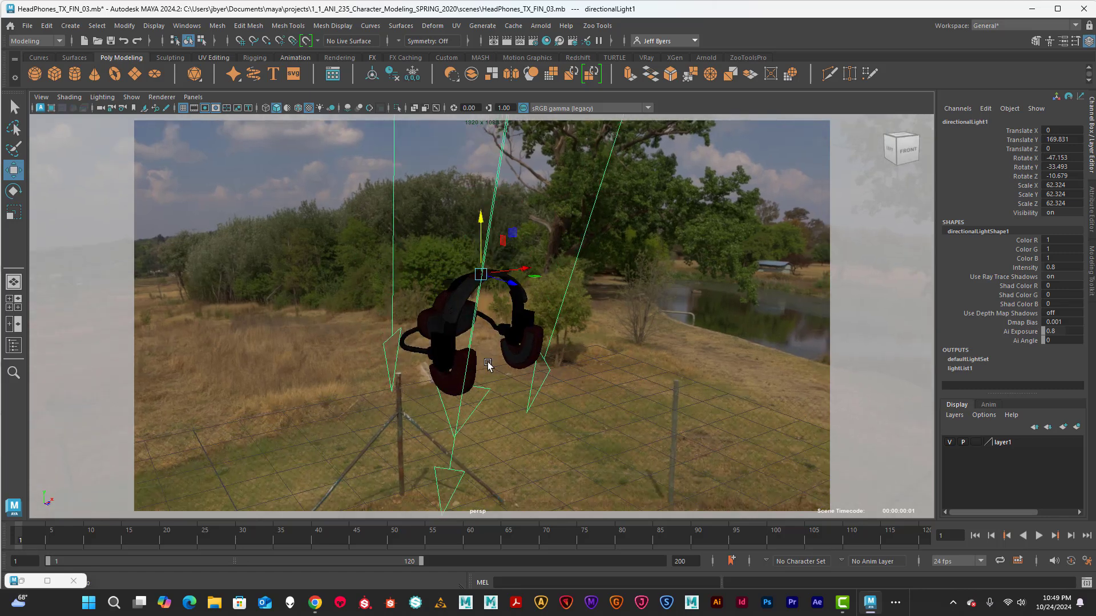
Review the sky dome light's intensity, exposure, volume samples and camera visibility in its shape attributes
{"action": "left_click", "coordinate": [632, 287]}
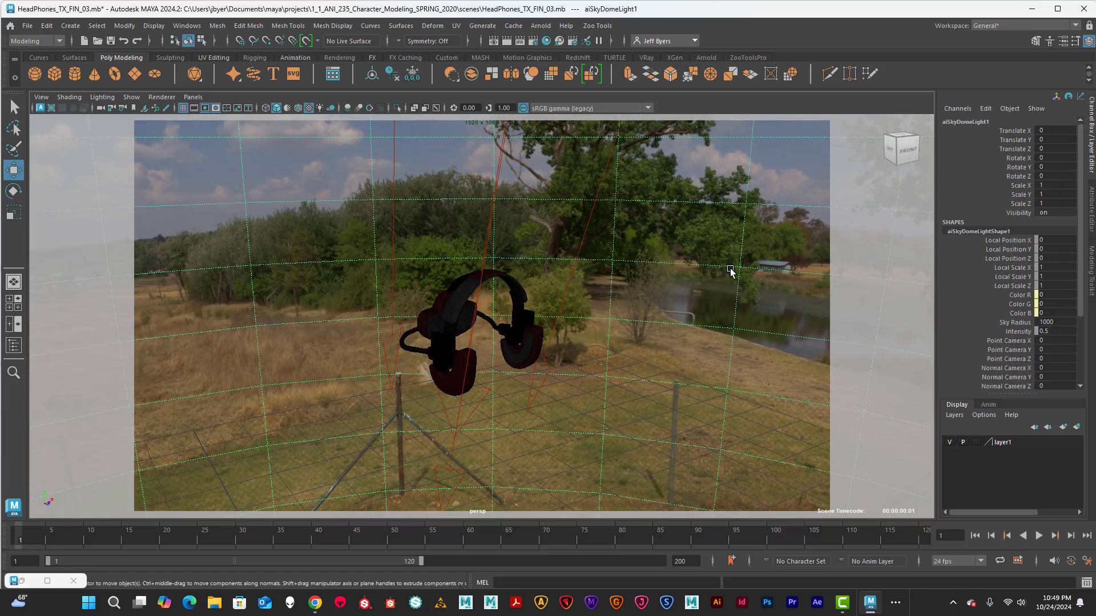
{"action": "key", "text": "ctrl+a"}
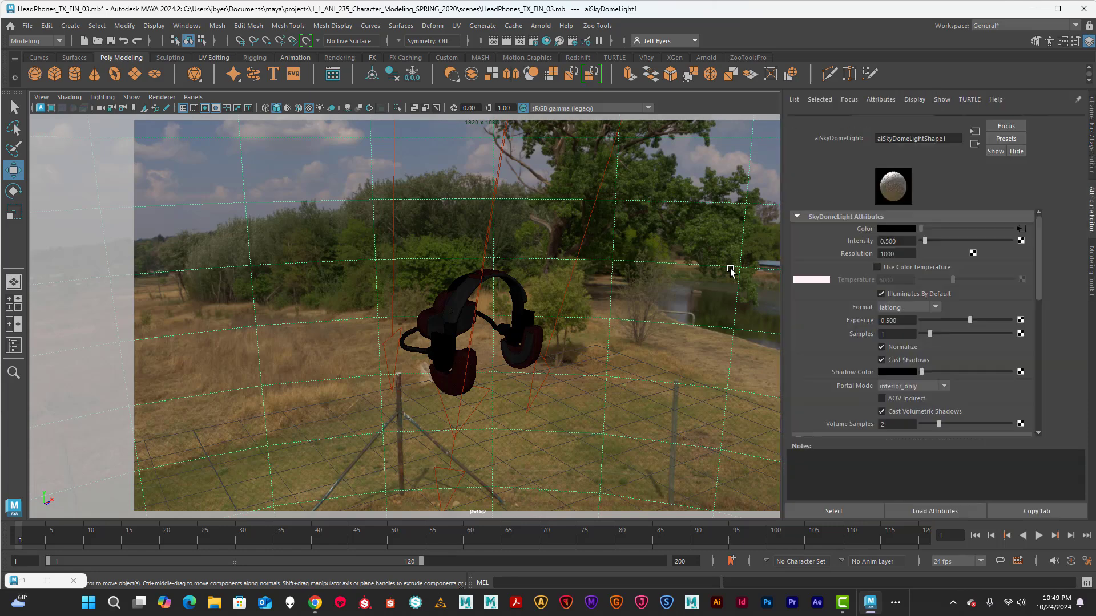
{"action": "scroll", "coordinate": [968, 282], "scroll_direction": "down", "scroll_amount": 3}
{"action": "scroll", "coordinate": [967, 279], "scroll_direction": "up", "scroll_amount": 3}
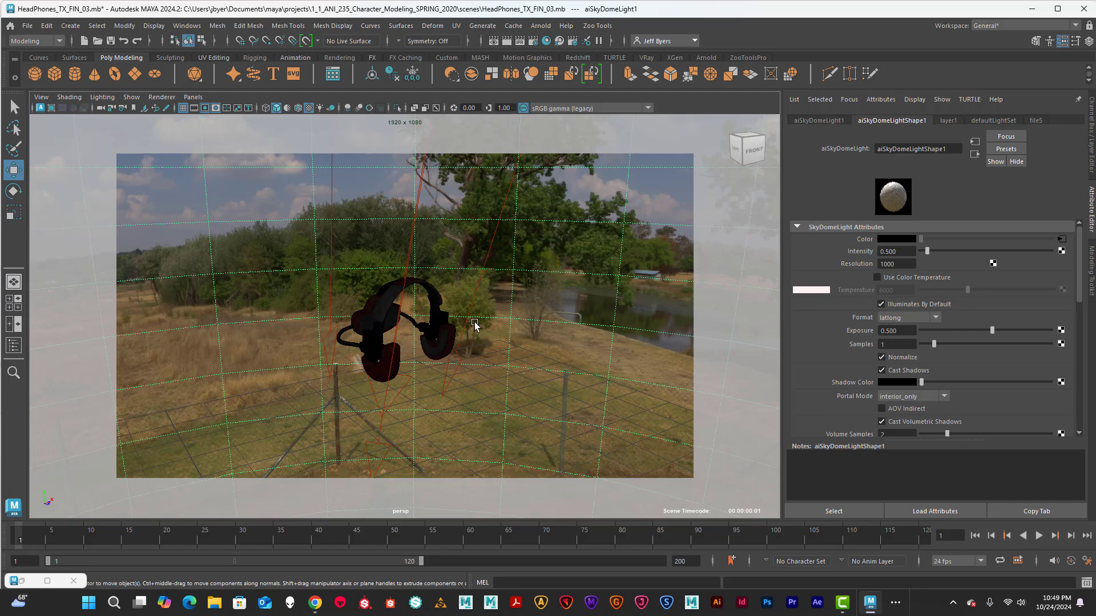
{"action": "scroll", "coordinate": [960, 358], "scroll_direction": "down", "scroll_amount": 4}
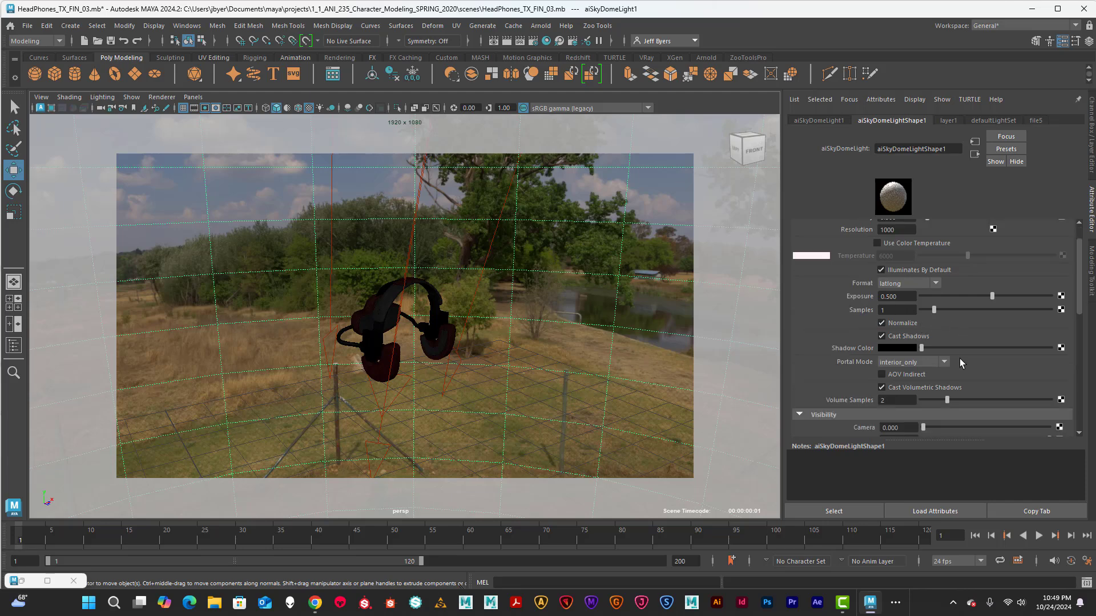
{"action": "left_click", "coordinate": [888, 298]}
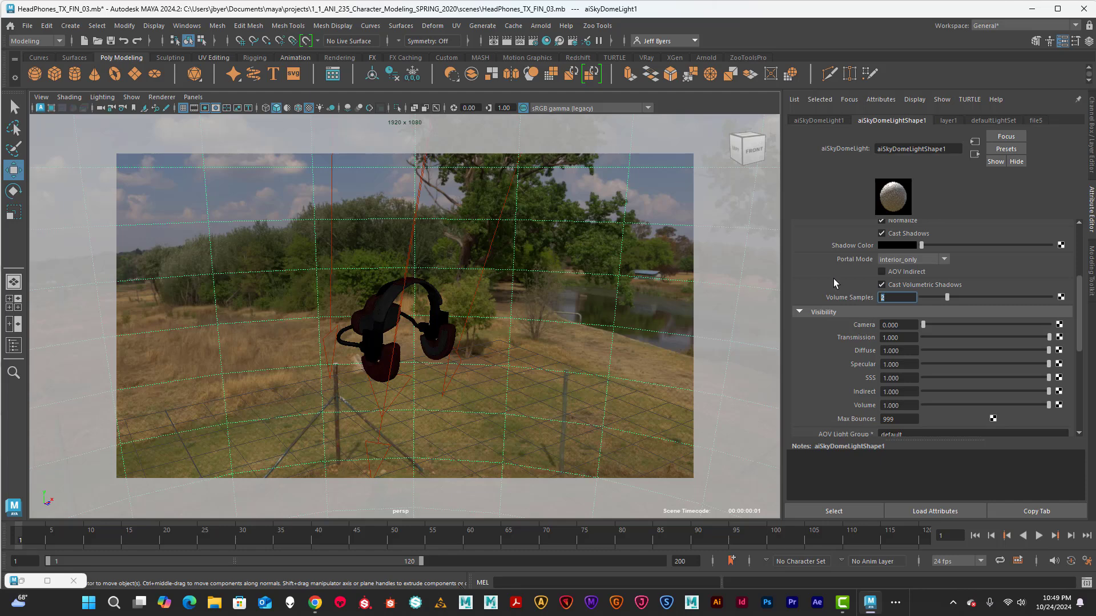
{"action": "left_click", "coordinate": [904, 324]}
Review the directional light's intensity and its Arnold color temperature, exposure and volume samples
{"action": "left_click", "coordinate": [491, 234]}
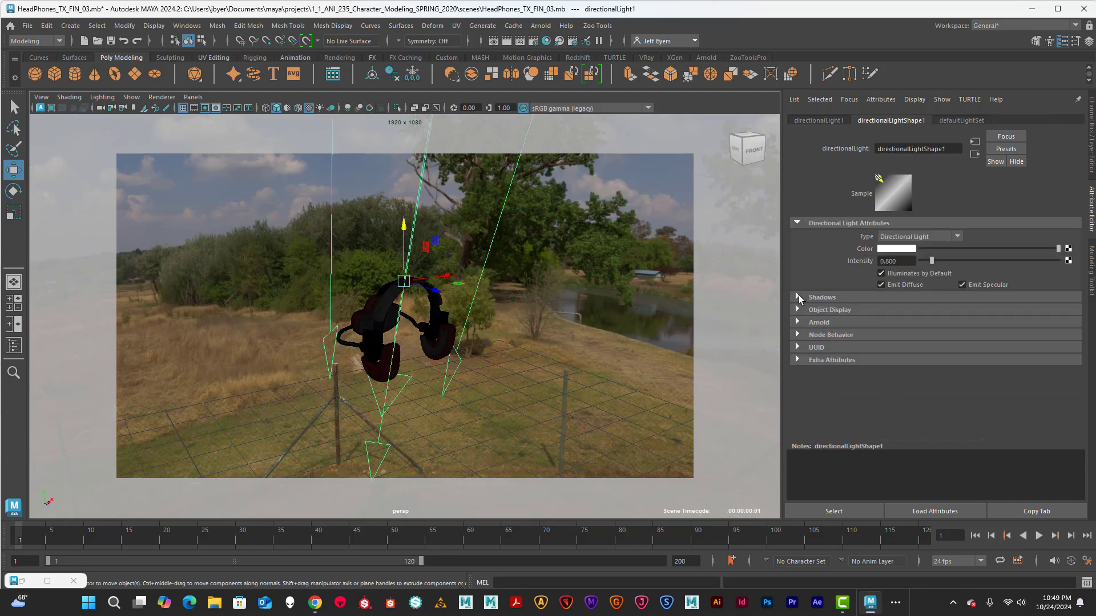
{"action": "left_click", "coordinate": [798, 322]}
{"action": "scroll", "coordinate": [948, 327], "scroll_direction": "down", "scroll_amount": 1}
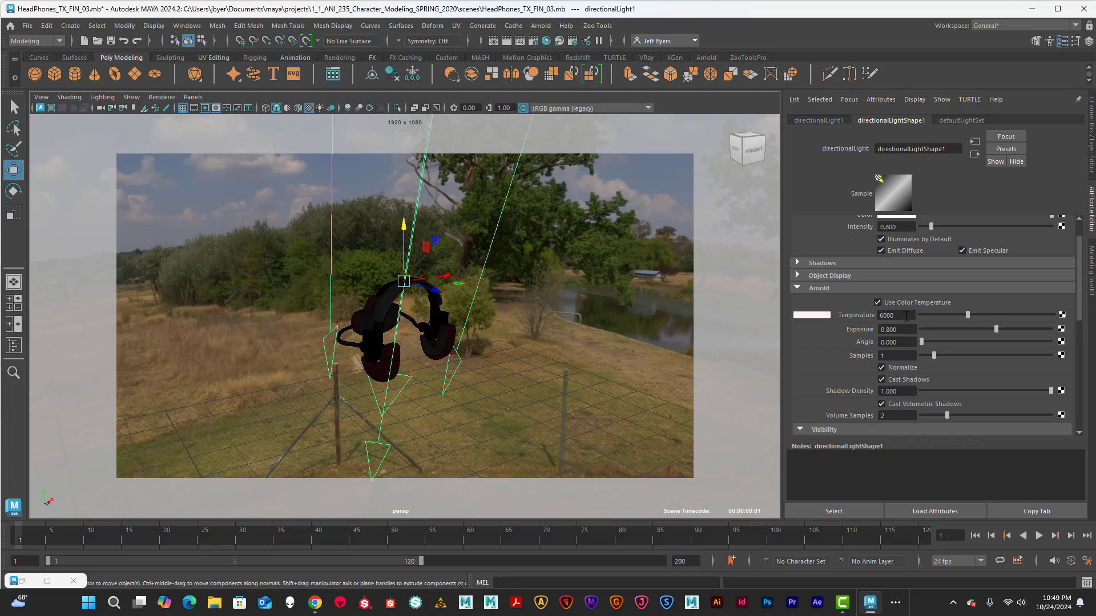
{"action": "left_click_drag", "start_coordinate": [906, 316], "coordinate": [878, 313]}
{"action": "scroll", "coordinate": [905, 354], "scroll_direction": "down", "scroll_amount": 2}
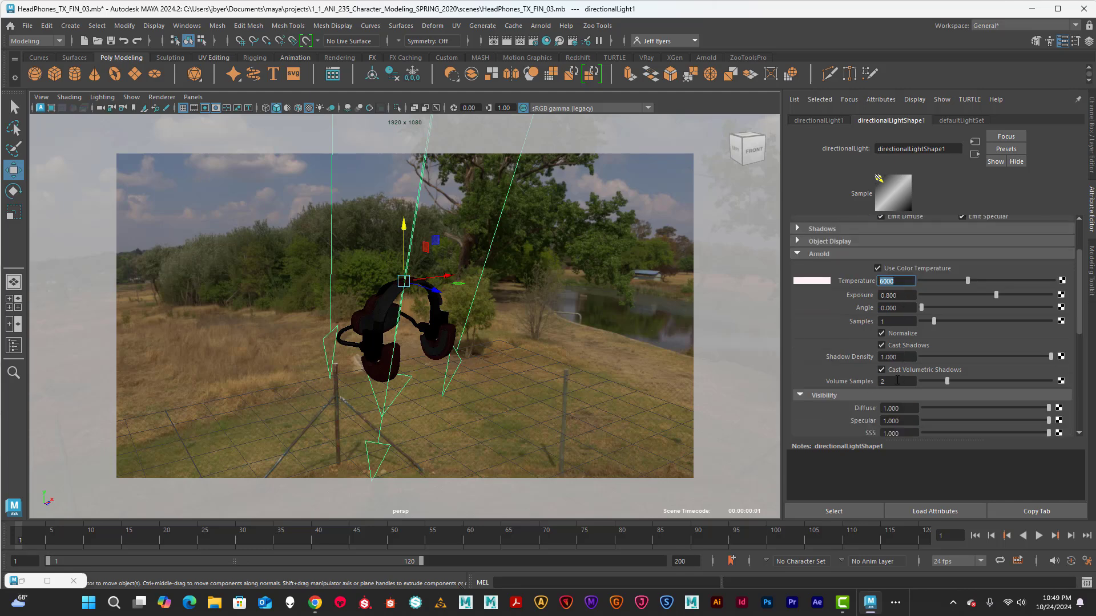
{"action": "left_click_drag", "start_coordinate": [898, 381], "coordinate": [872, 381]}
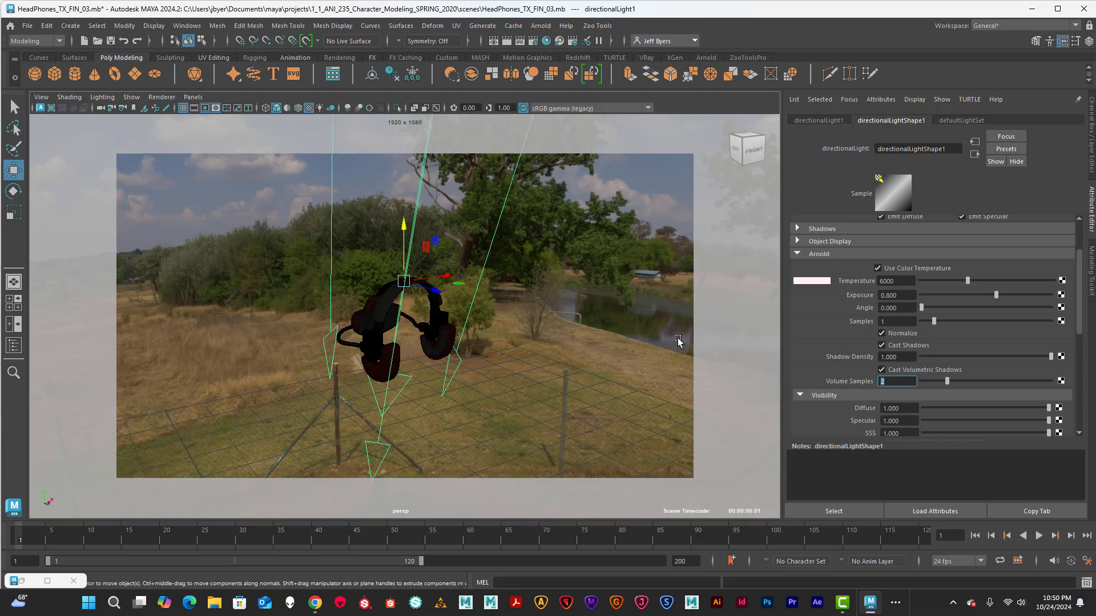
{"action": "scroll", "coordinate": [885, 331], "scroll_direction": "up", "scroll_amount": 4}
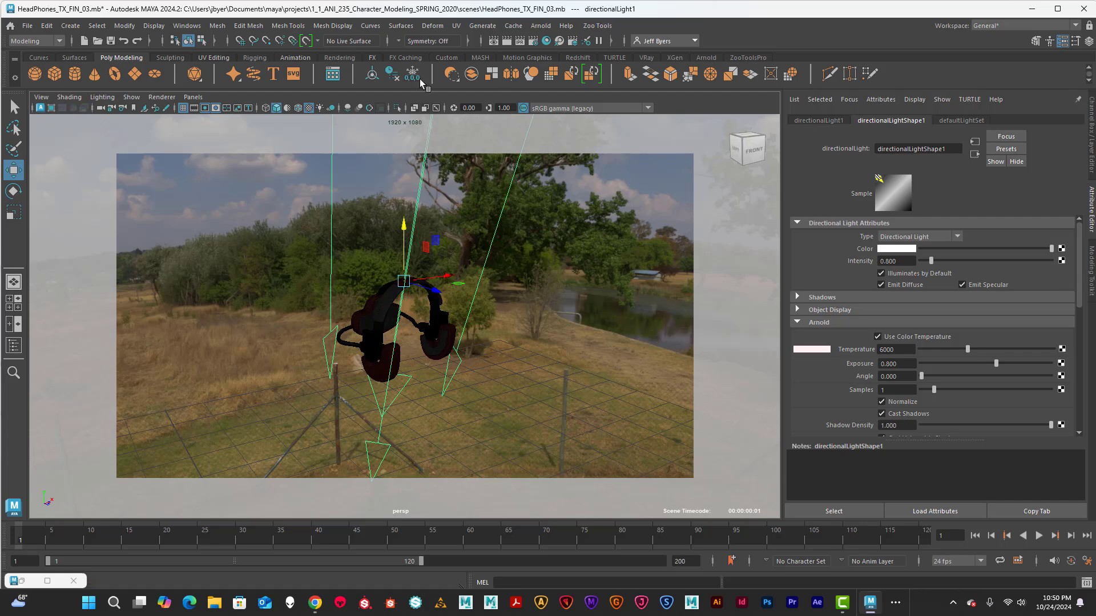
Frame the whole headphones larger within the persp view's resolution gate
{"action": "right_click", "coordinate": [309, 297]}
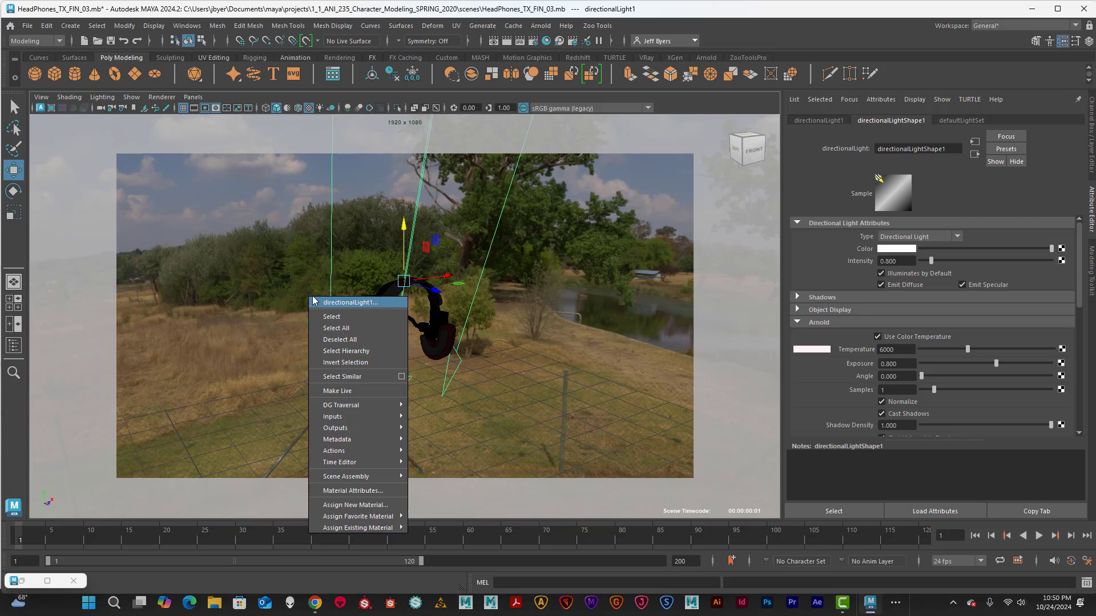
{"action": "left_click", "coordinate": [269, 282]}
{"action": "right_click_drag", "start_coordinate": [309, 299], "coordinate": [416, 269], "text": "alt"}
{"action": "middle_click_drag", "start_coordinate": [416, 269], "coordinate": [415, 260], "text": "alt"}
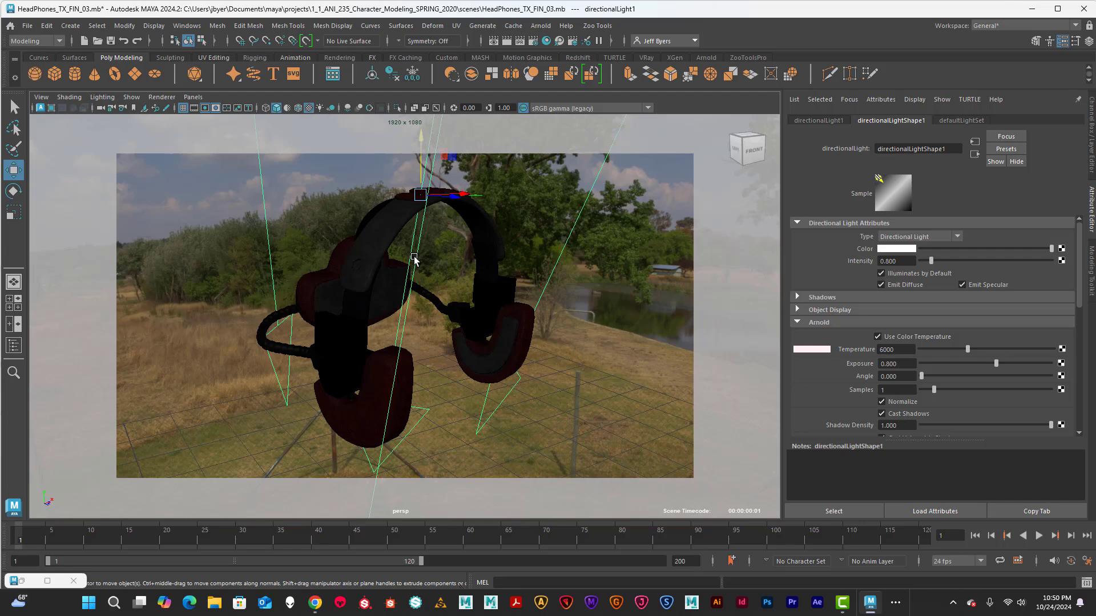
Select the headphones mesh and examine its wireframe topology from several distances and angles inside the resolution gate
{"action": "left_click", "coordinate": [364, 266]}
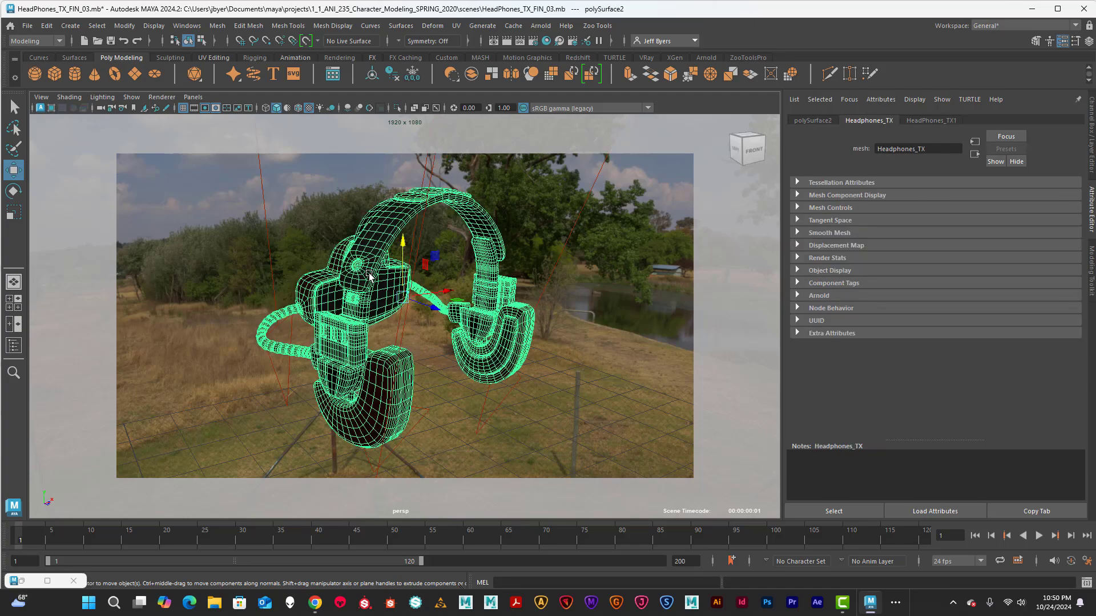
{"action": "scroll", "coordinate": [363, 263], "scroll_direction": "up", "scroll_amount": 5}
{"action": "scroll", "coordinate": [359, 257], "scroll_direction": "down", "scroll_amount": 5}
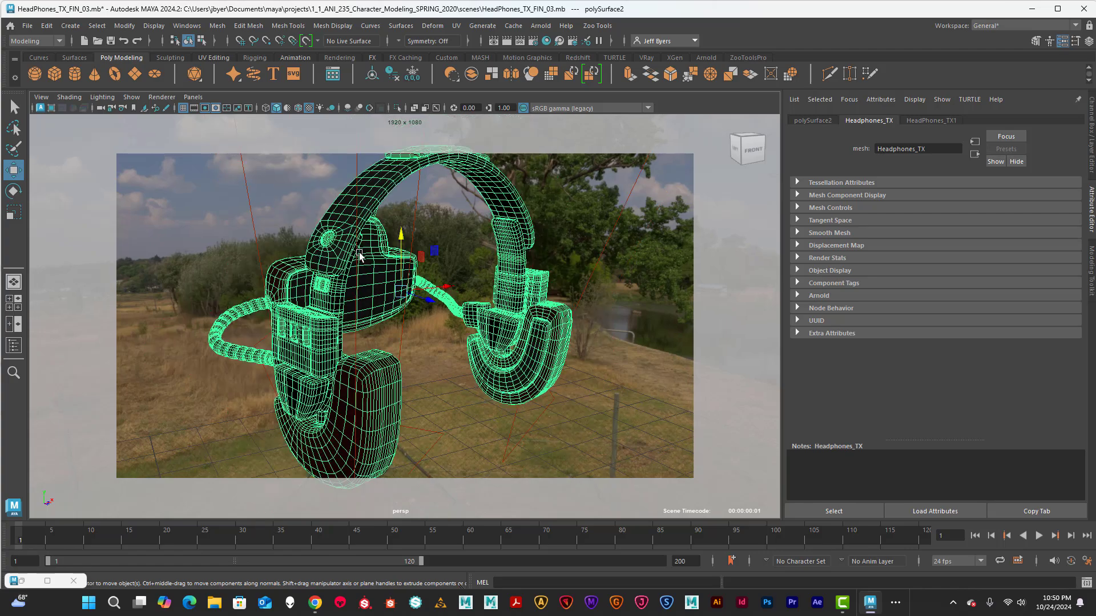
{"action": "left_click_drag", "start_coordinate": [342, 247], "coordinate": [345, 248], "text": "alt"}
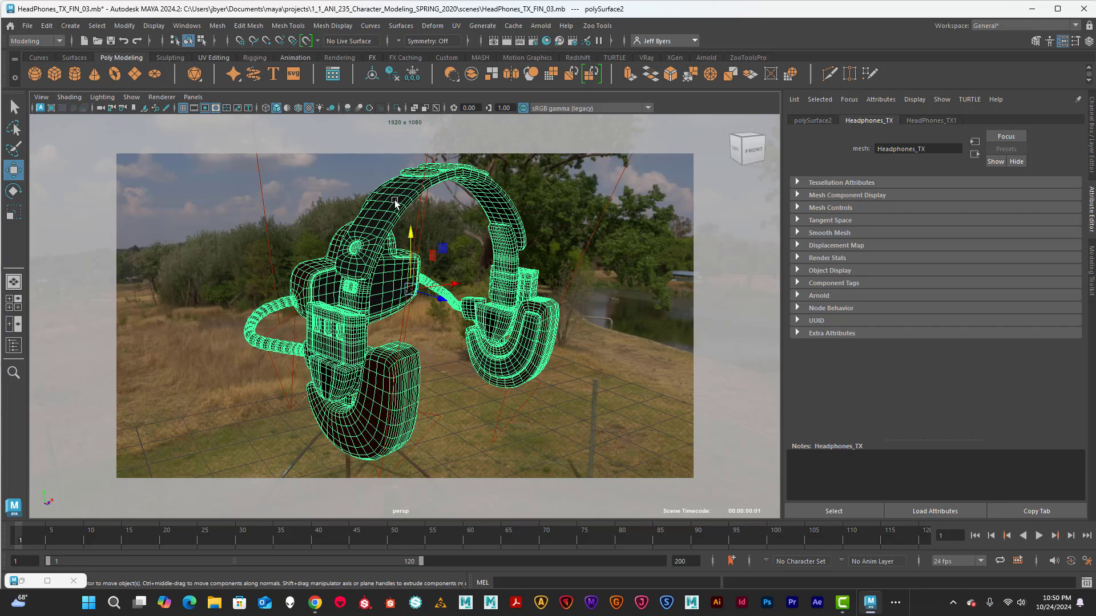
{"action": "scroll", "coordinate": [393, 232], "scroll_direction": "down", "scroll_amount": 2}
{"action": "mouse_move", "coordinate": [401, 238]}
{"action": "middle_mouse_down", "text": "alt"}
{"action": "mouse_move", "coordinate": [393, 251]}
{"action": "mouse_move", "coordinate": [390, 234]}
{"action": "middle_mouse_up", "text": "alt"}
{"action": "scroll", "coordinate": [393, 251], "scroll_direction": "up", "scroll_amount": 4}
{"action": "scroll", "coordinate": [393, 251], "scroll_direction": "down", "scroll_amount": 3}
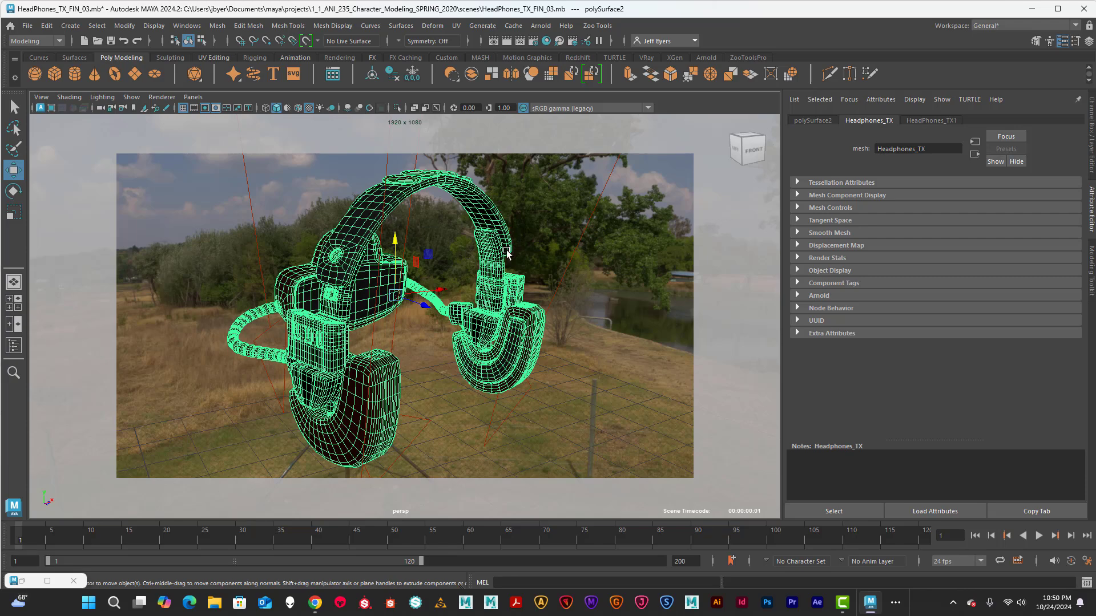
{"action": "left_click_drag", "start_coordinate": [506, 254], "coordinate": [498, 255], "text": "alt"}
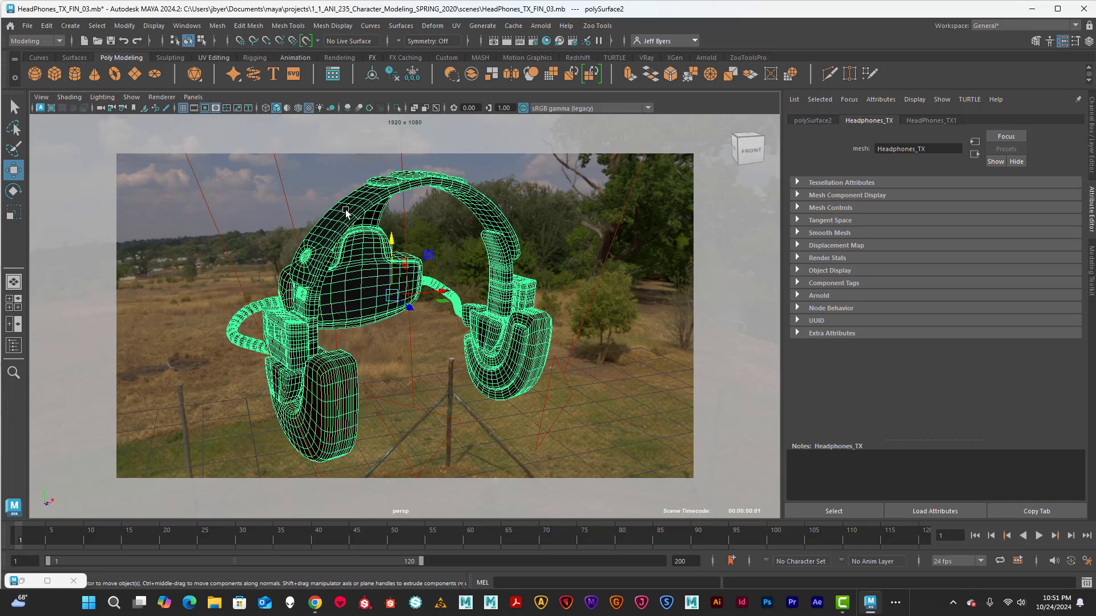
Mark lamina faces and nonmanifold geometry, geometry only, in the mesh Cleanup options, and close them without running the cleanup
{"action": "key", "text": "space"}
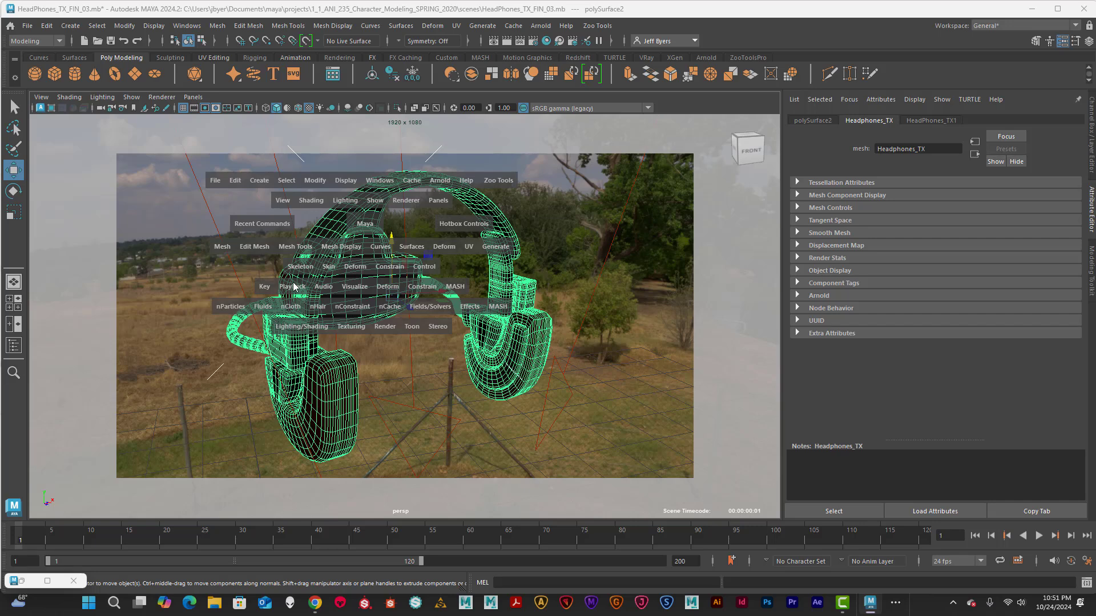
{"action": "left_click", "coordinate": [229, 247]}
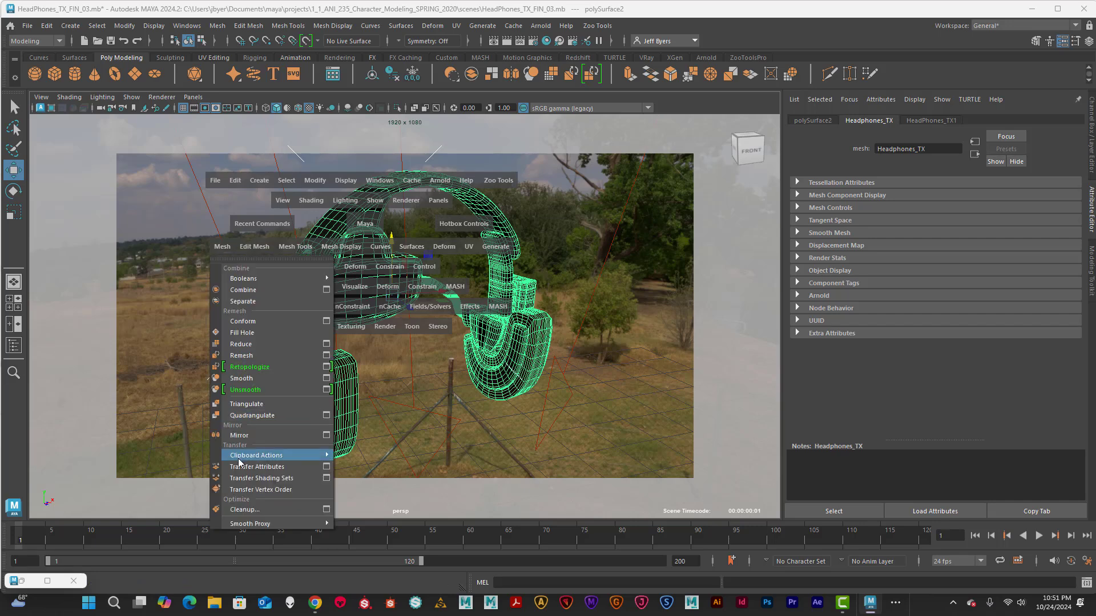
{"action": "left_click", "coordinate": [327, 509]}
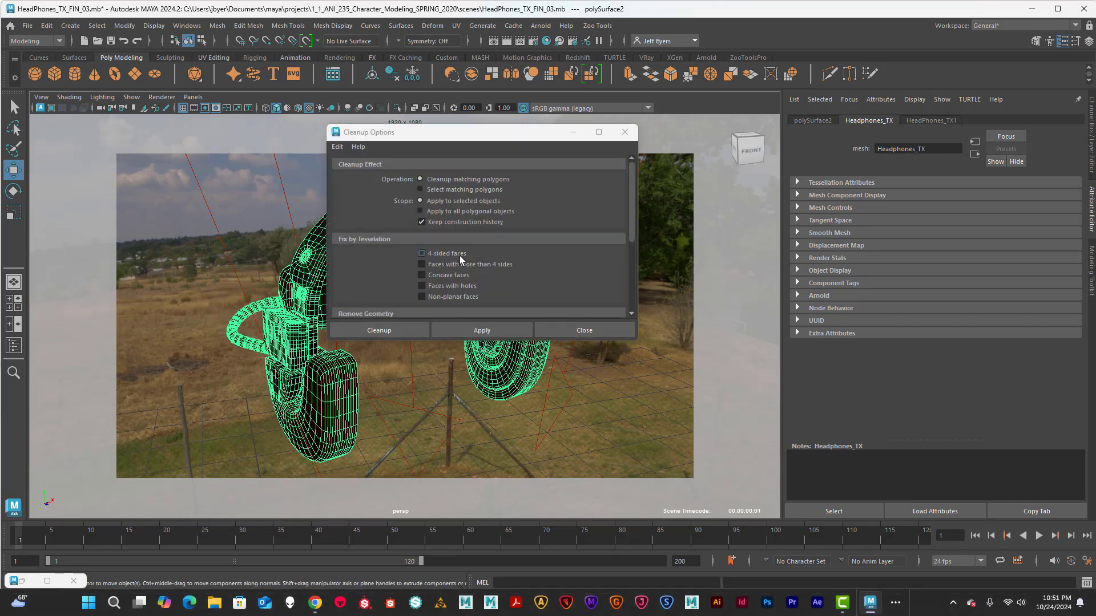
{"action": "scroll", "coordinate": [461, 256], "scroll_direction": "down", "scroll_amount": 5}
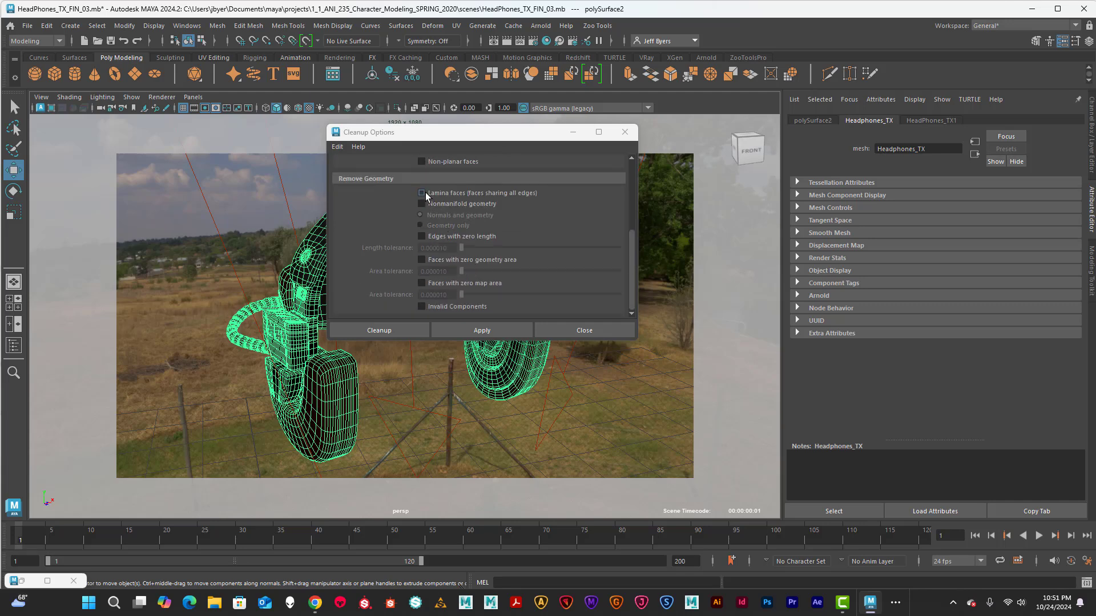
{"action": "left_click", "coordinate": [421, 193]}
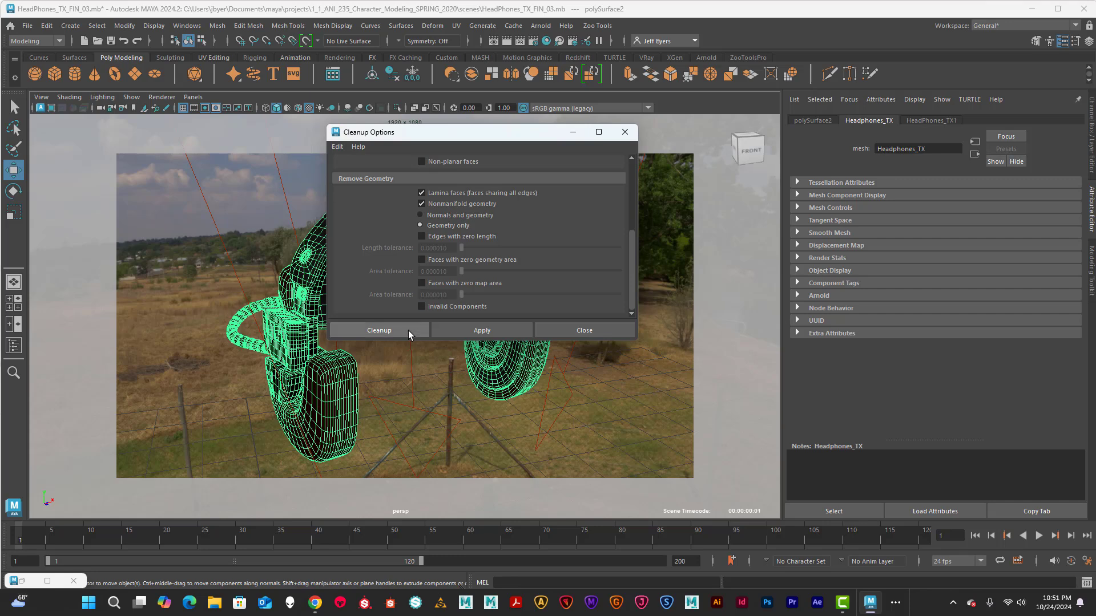
{"action": "left_click", "coordinate": [625, 132]}
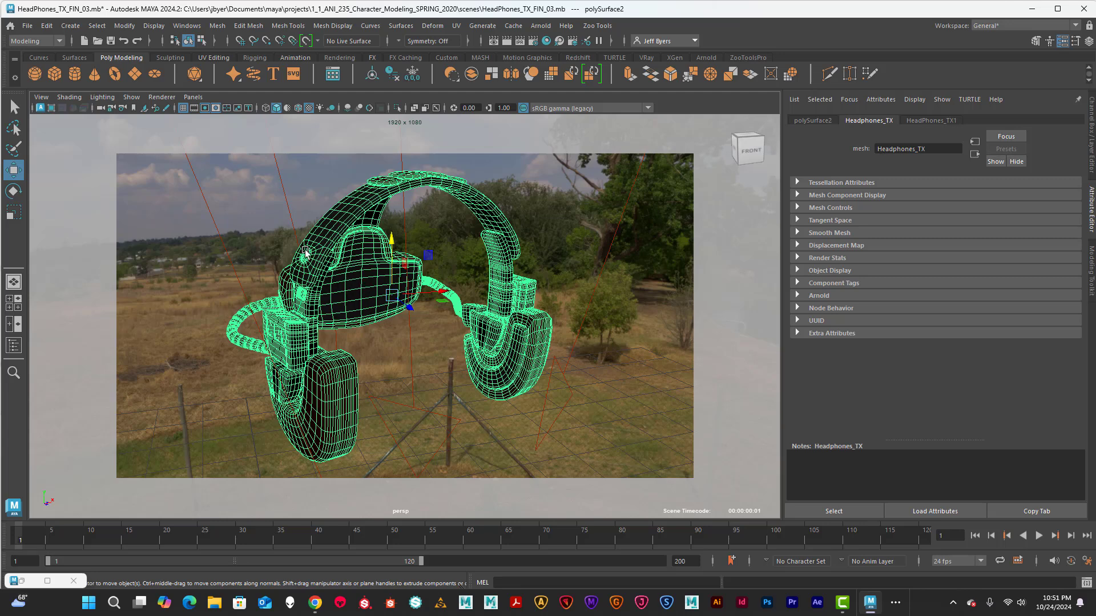
{"action": "key", "text": "space"}
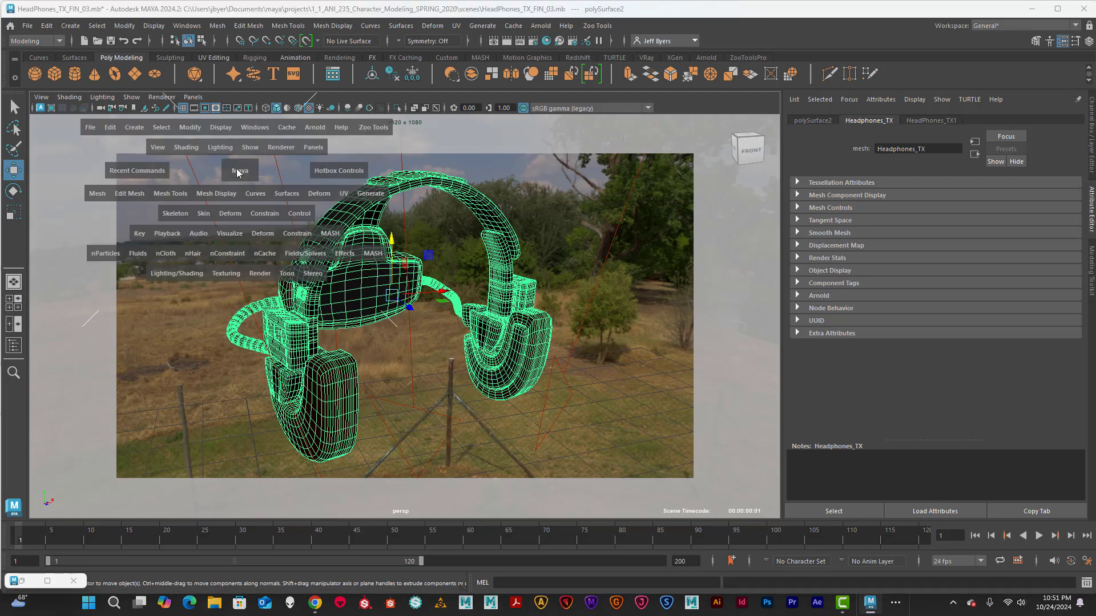
{"action": "left_click", "coordinate": [97, 195]}
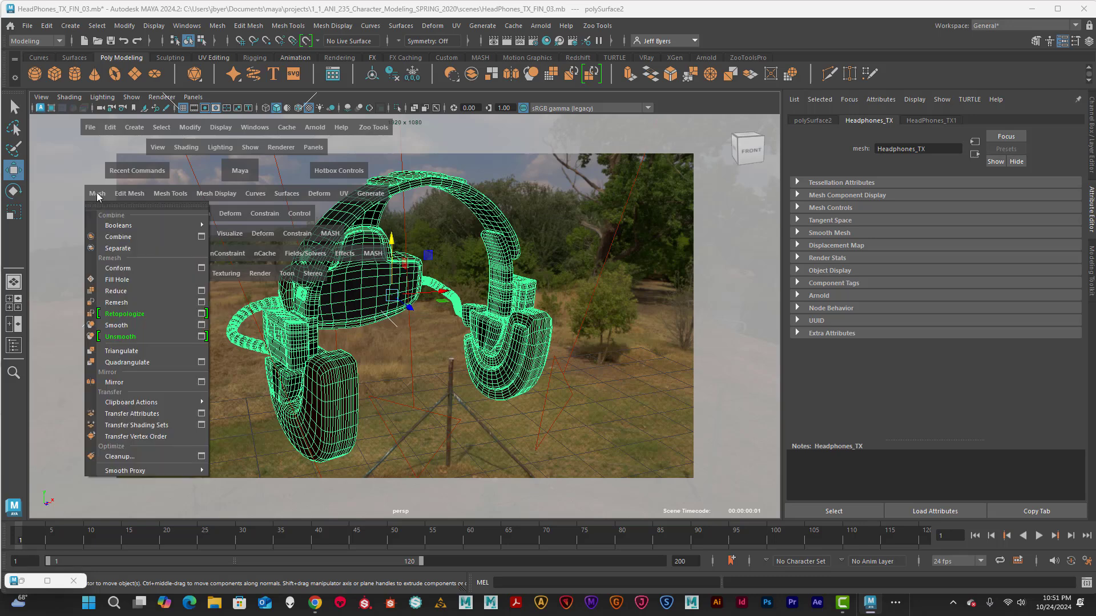
{"action": "left_click", "coordinate": [80, 180]}
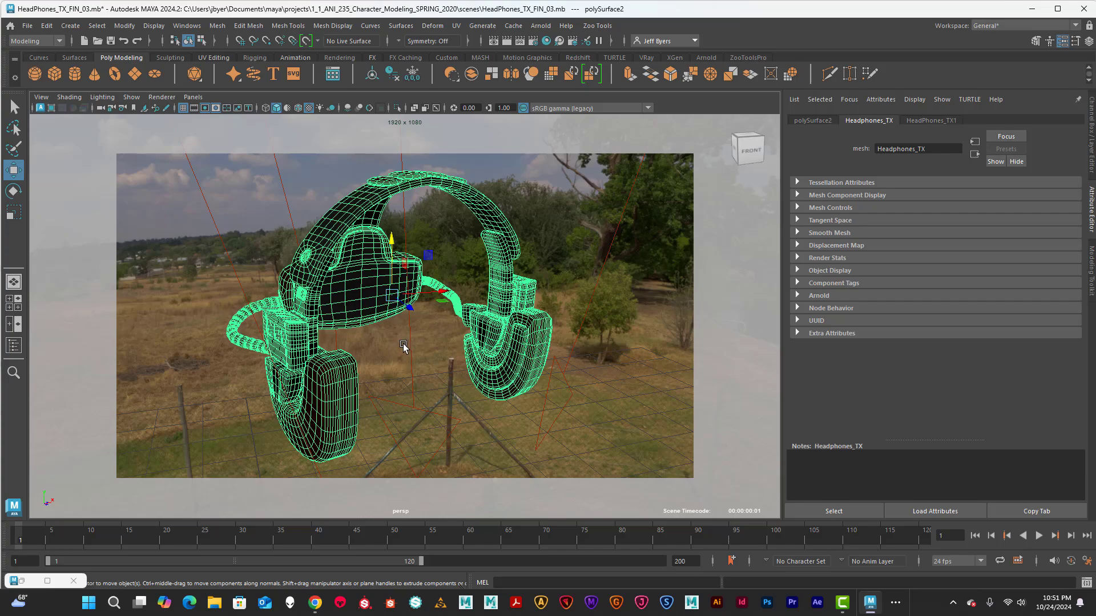
Preview the headphones mesh smoothed, return it to the unsmoothed display, and inspect it from nearby angles
{"action": "key", "text": "3"}
{"action": "key", "text": "1"}
{"action": "mouse_move", "coordinate": [409, 345]}
{"action": "left_mouse_down", "text": "alt"}
{"action": "mouse_move", "coordinate": [306, 338]}
{"action": "mouse_move", "coordinate": [414, 342]}
{"action": "mouse_move", "coordinate": [384, 316]}
{"action": "mouse_move", "coordinate": [394, 332]}
{"action": "left_mouse_up", "text": "alt"}
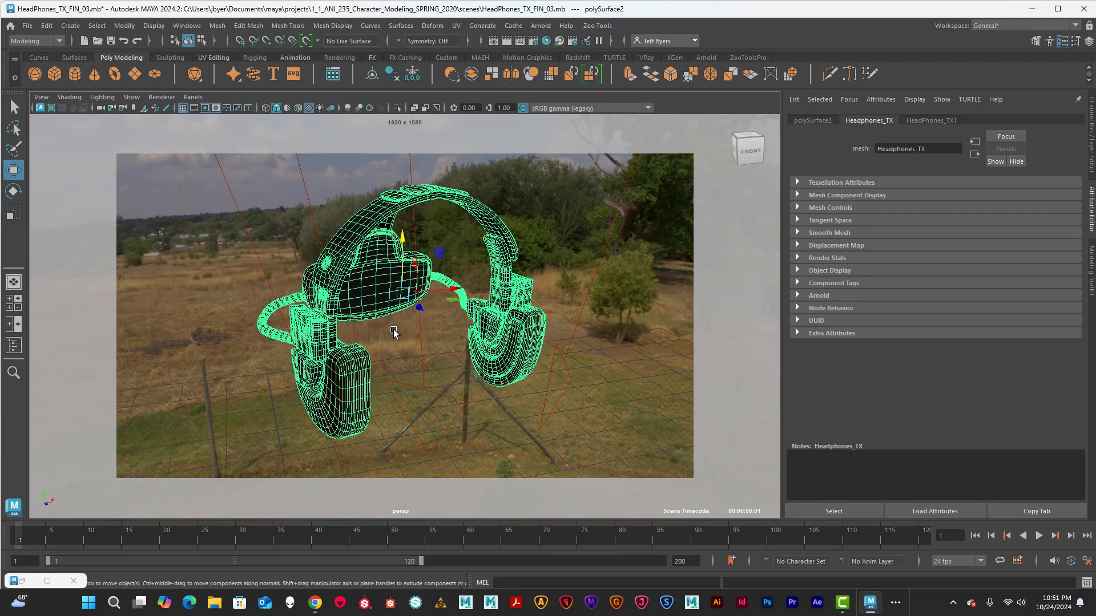
{"action": "left_click_drag", "start_coordinate": [494, 336], "coordinate": [556, 289], "text": "alt"}
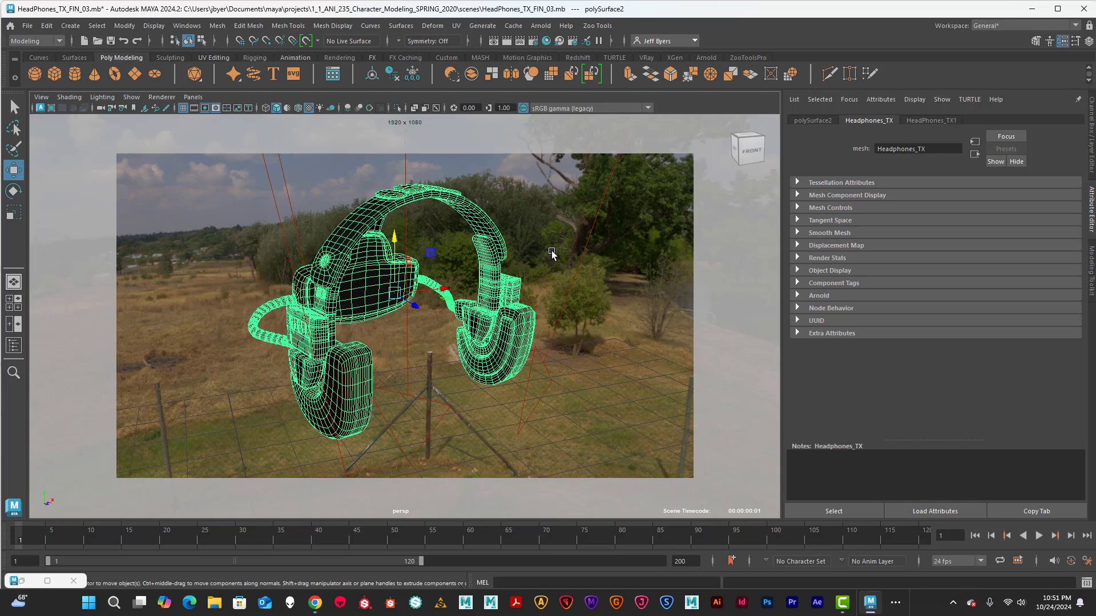
Select the directional light and frame the whole headphones from the front corner within the resolution gate
{"action": "left_click", "coordinate": [310, 231]}
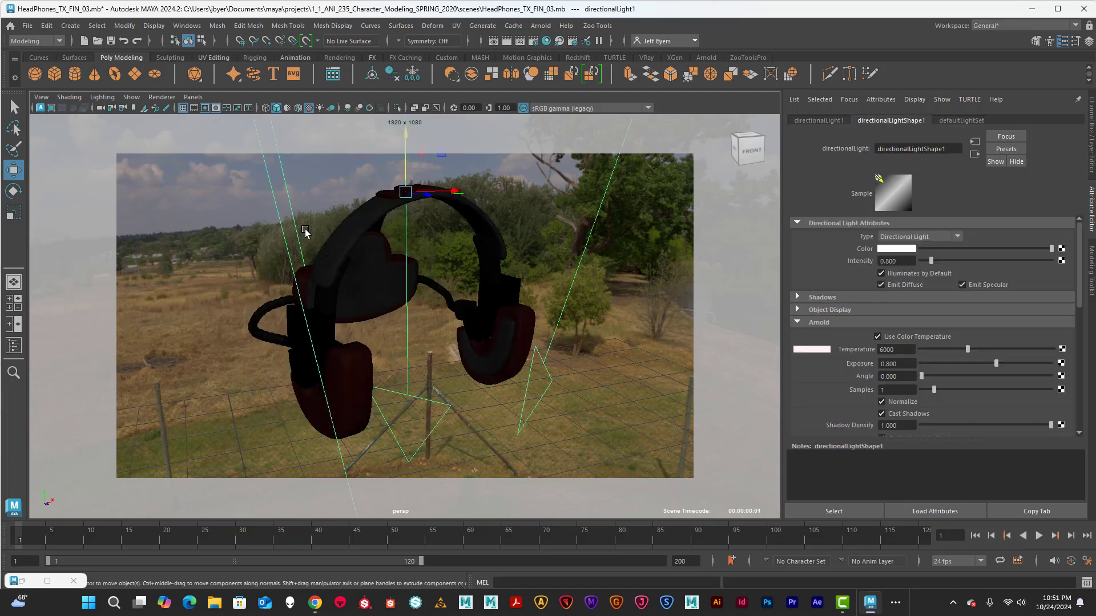
{"action": "middle_click_drag", "start_coordinate": [546, 319], "coordinate": [542, 316], "text": "alt"}
{"action": "scroll", "coordinate": [542, 317], "scroll_direction": "down", "scroll_amount": 2}
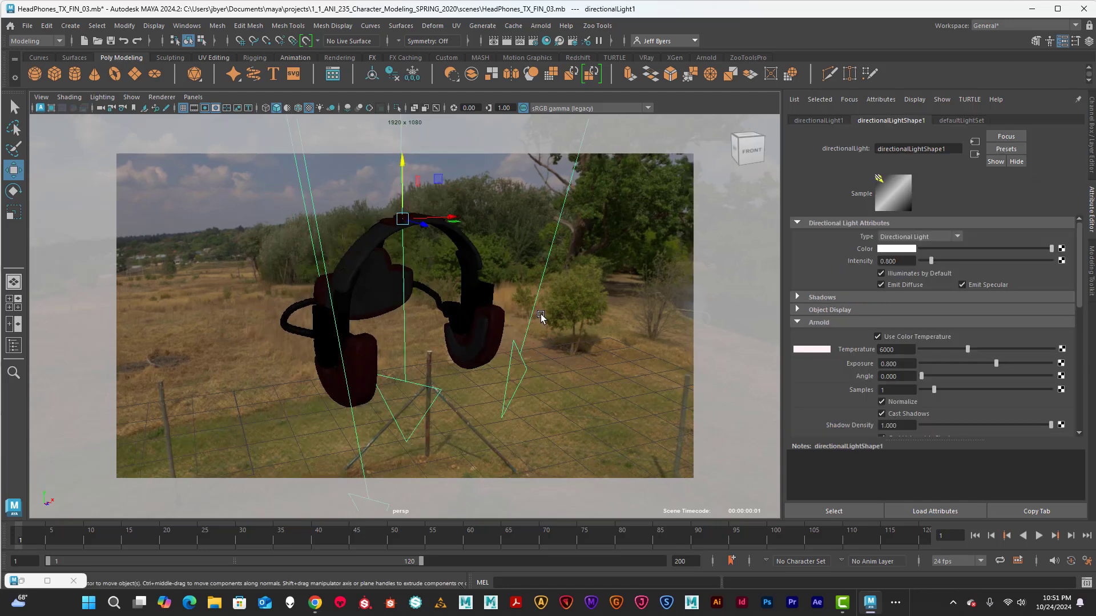
{"action": "scroll", "coordinate": [542, 318], "scroll_direction": "up", "scroll_amount": 2}
{"action": "scroll", "coordinate": [544, 315], "scroll_direction": "up", "scroll_amount": 3}
{"action": "scroll", "coordinate": [545, 314], "scroll_direction": "down", "scroll_amount": 4}
{"action": "scroll", "coordinate": [554, 314], "scroll_direction": "up", "scroll_amount": 1}
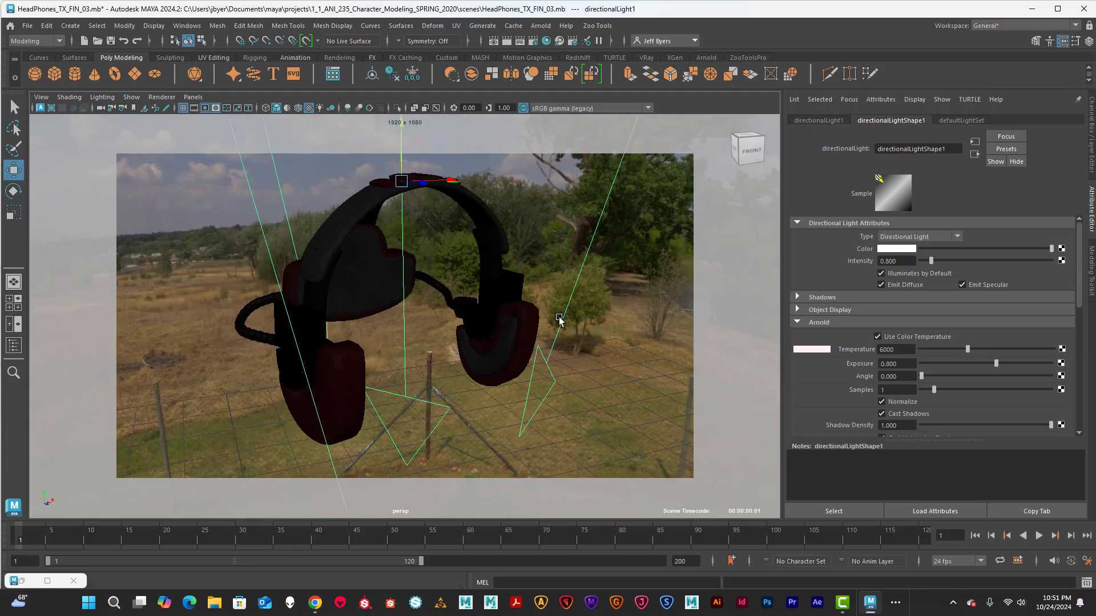
{"action": "middle_click_drag", "start_coordinate": [549, 315], "coordinate": [550, 315], "text": "alt"}
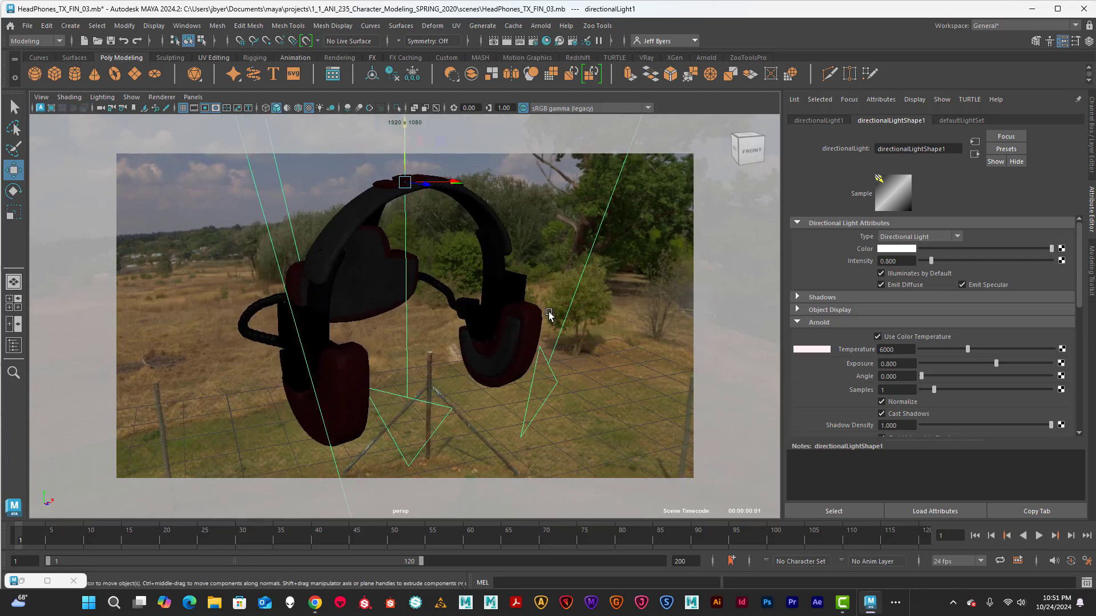